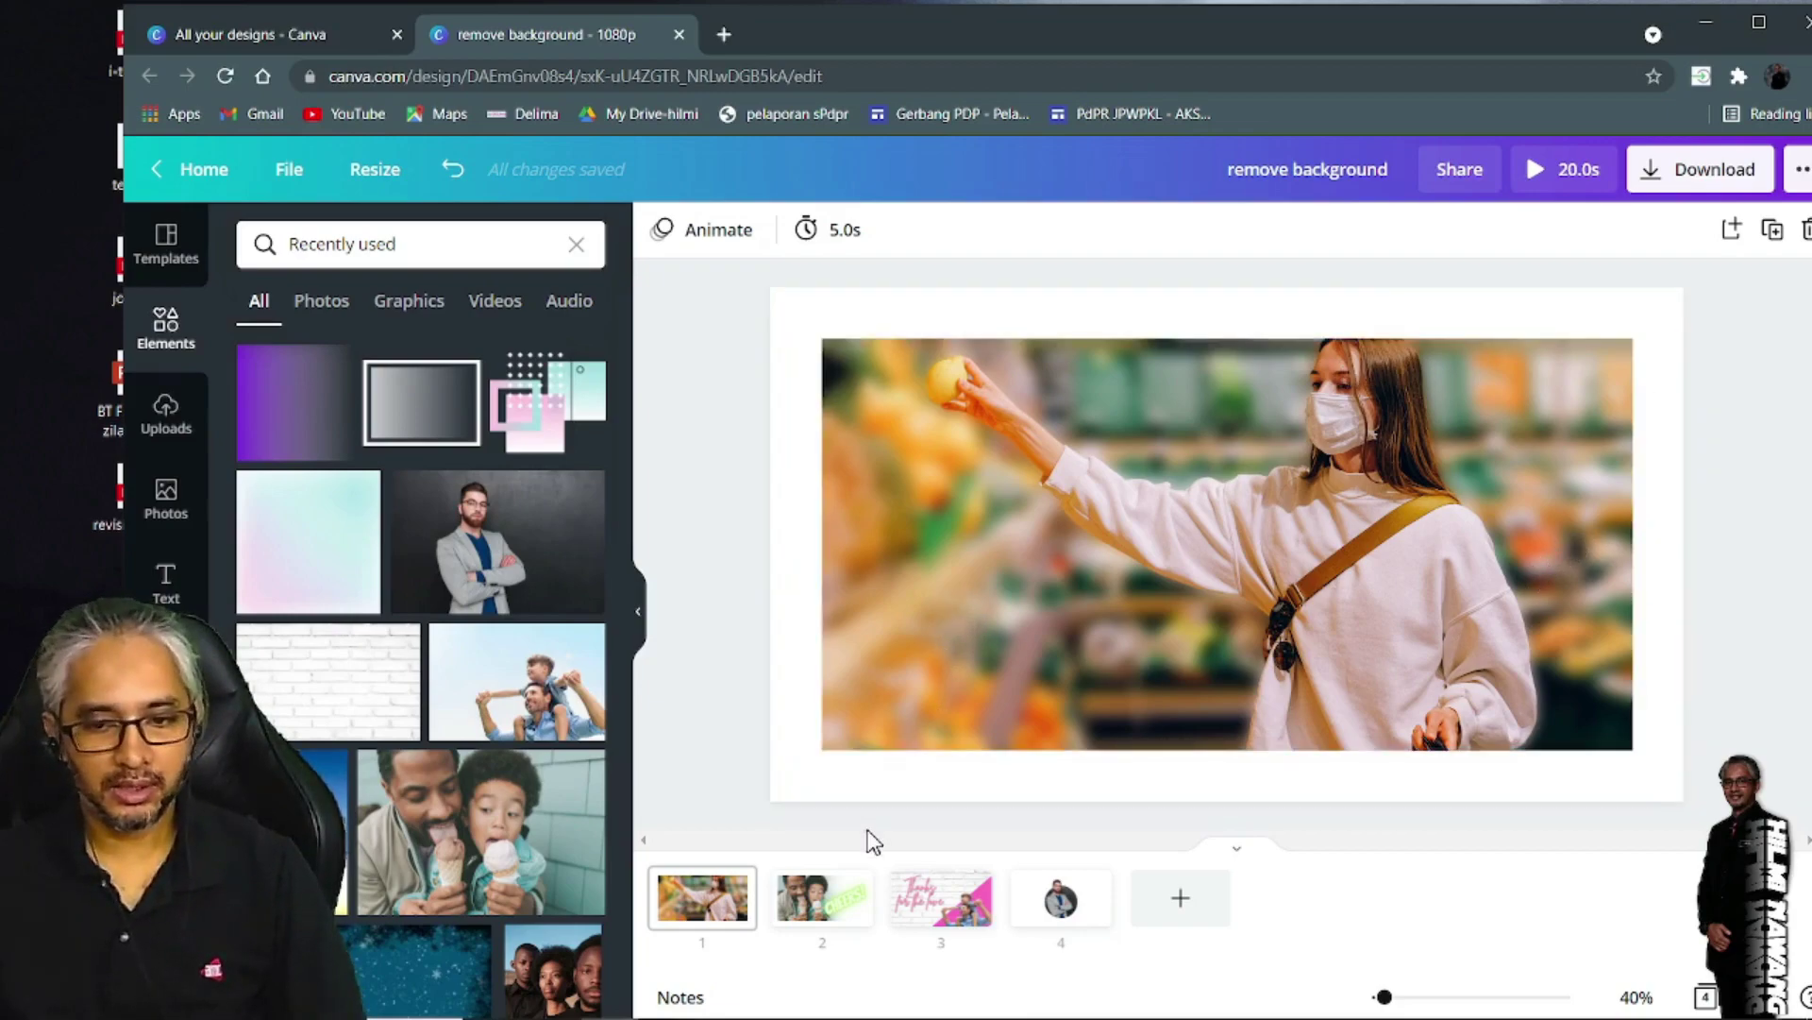
Insert a blank page after page 1 and add the recently used photo of the masked woman picking fruit
{"action": "left_click", "coordinate": [765, 904]}
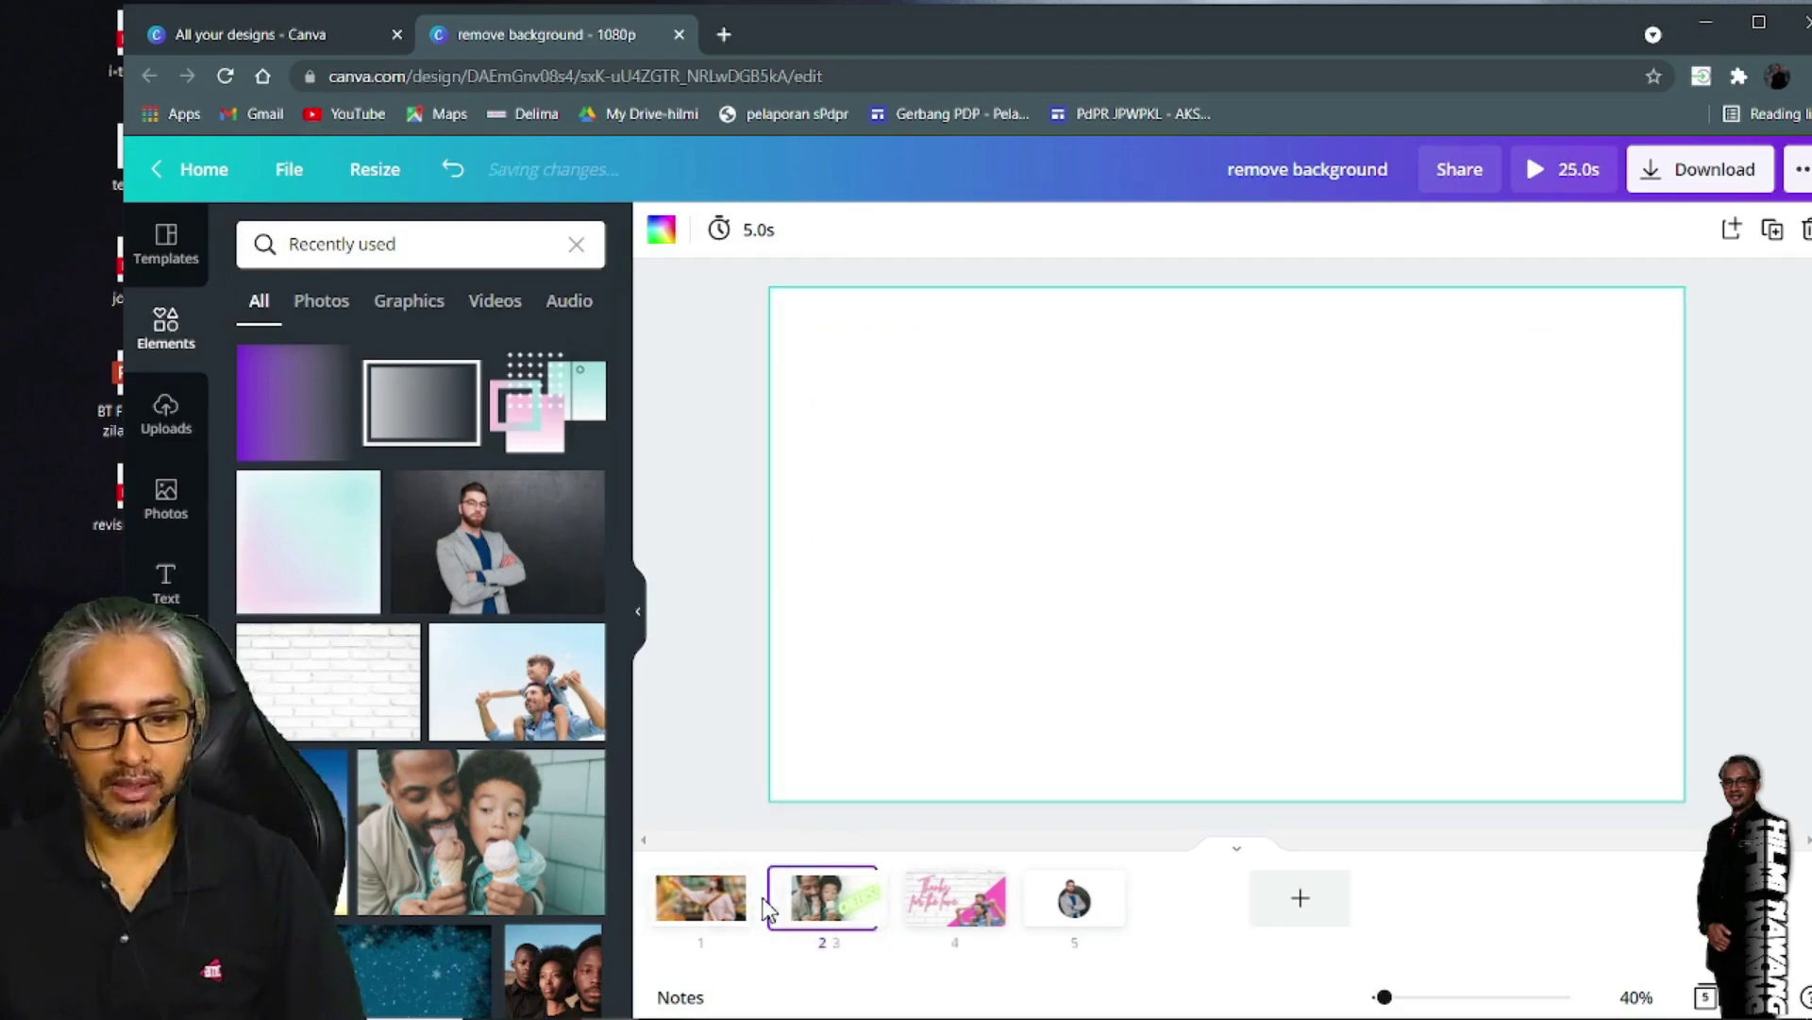
{"action": "scroll", "coordinate": [515, 718], "scroll_direction": "down", "scroll_amount": 5}
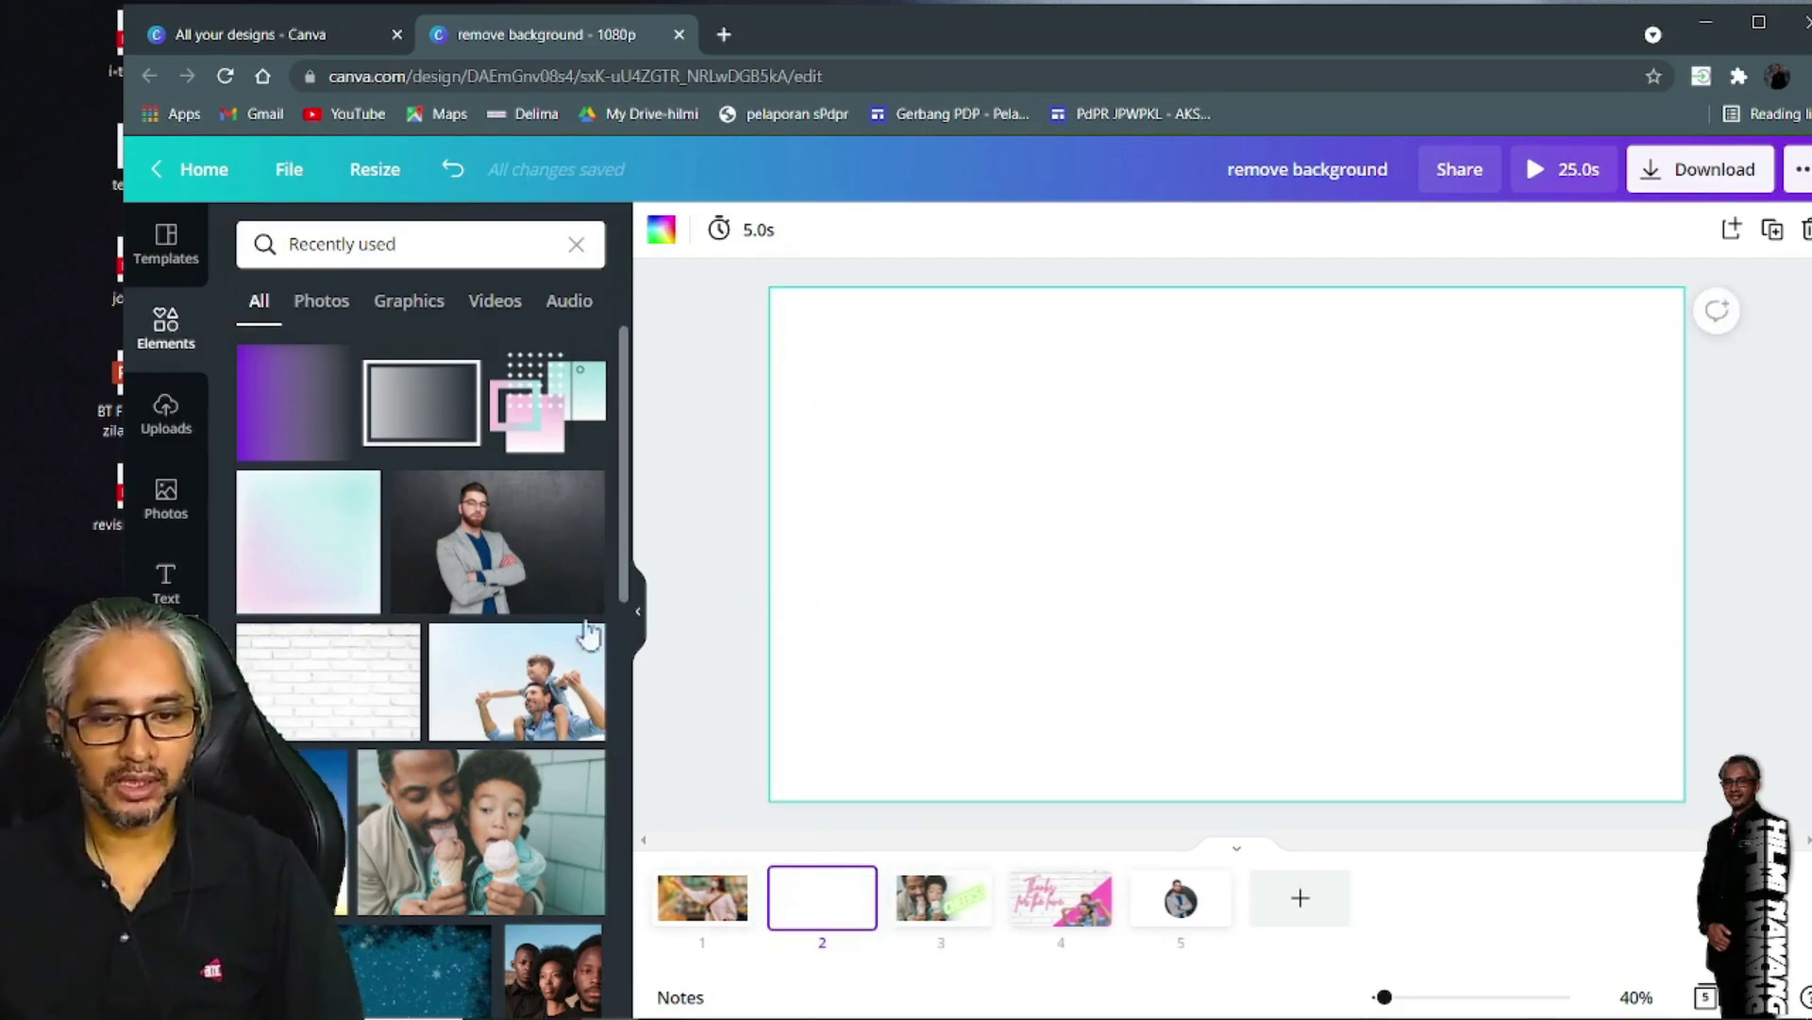
{"action": "left_click", "coordinate": [514, 793]}
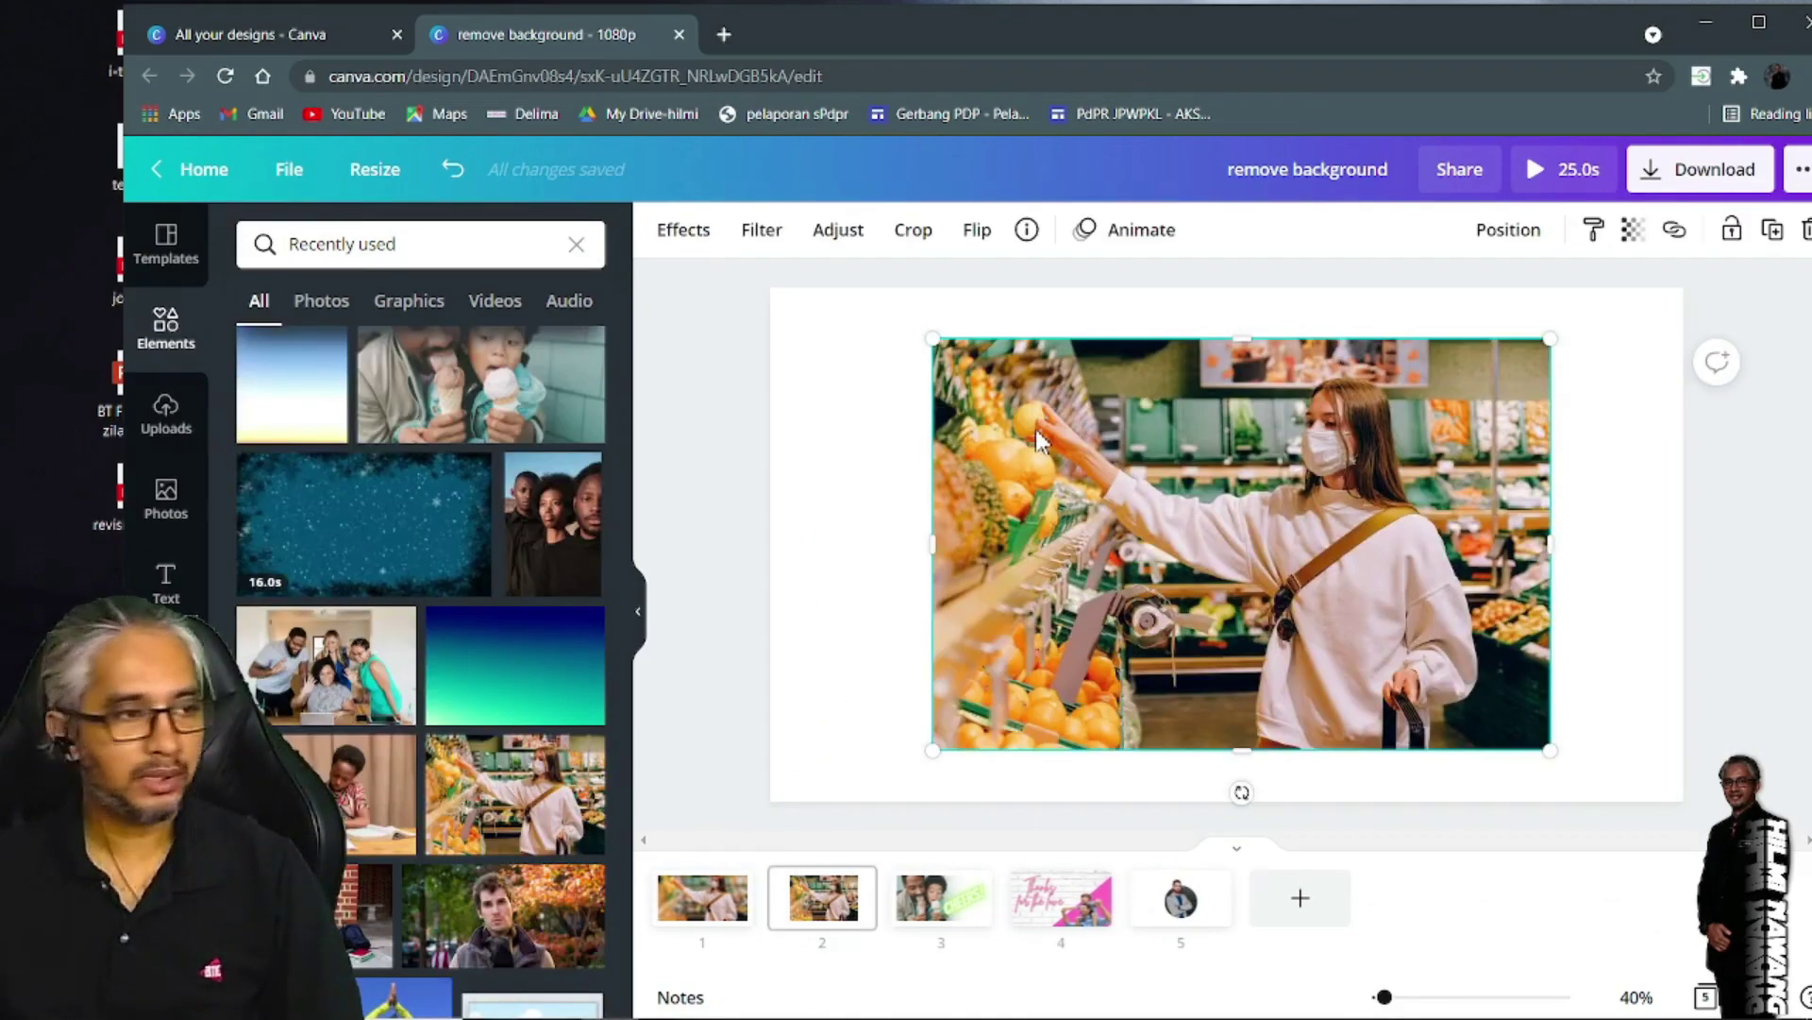
Widen the supermarket photo on page 2 to about 1,588 × 864 and centre it on the page
{"action": "left_click_drag", "start_coordinate": [1034, 428], "coordinate": [907, 430]}
{"action": "left_click_drag", "start_coordinate": [1427, 540], "coordinate": [1565, 540]}
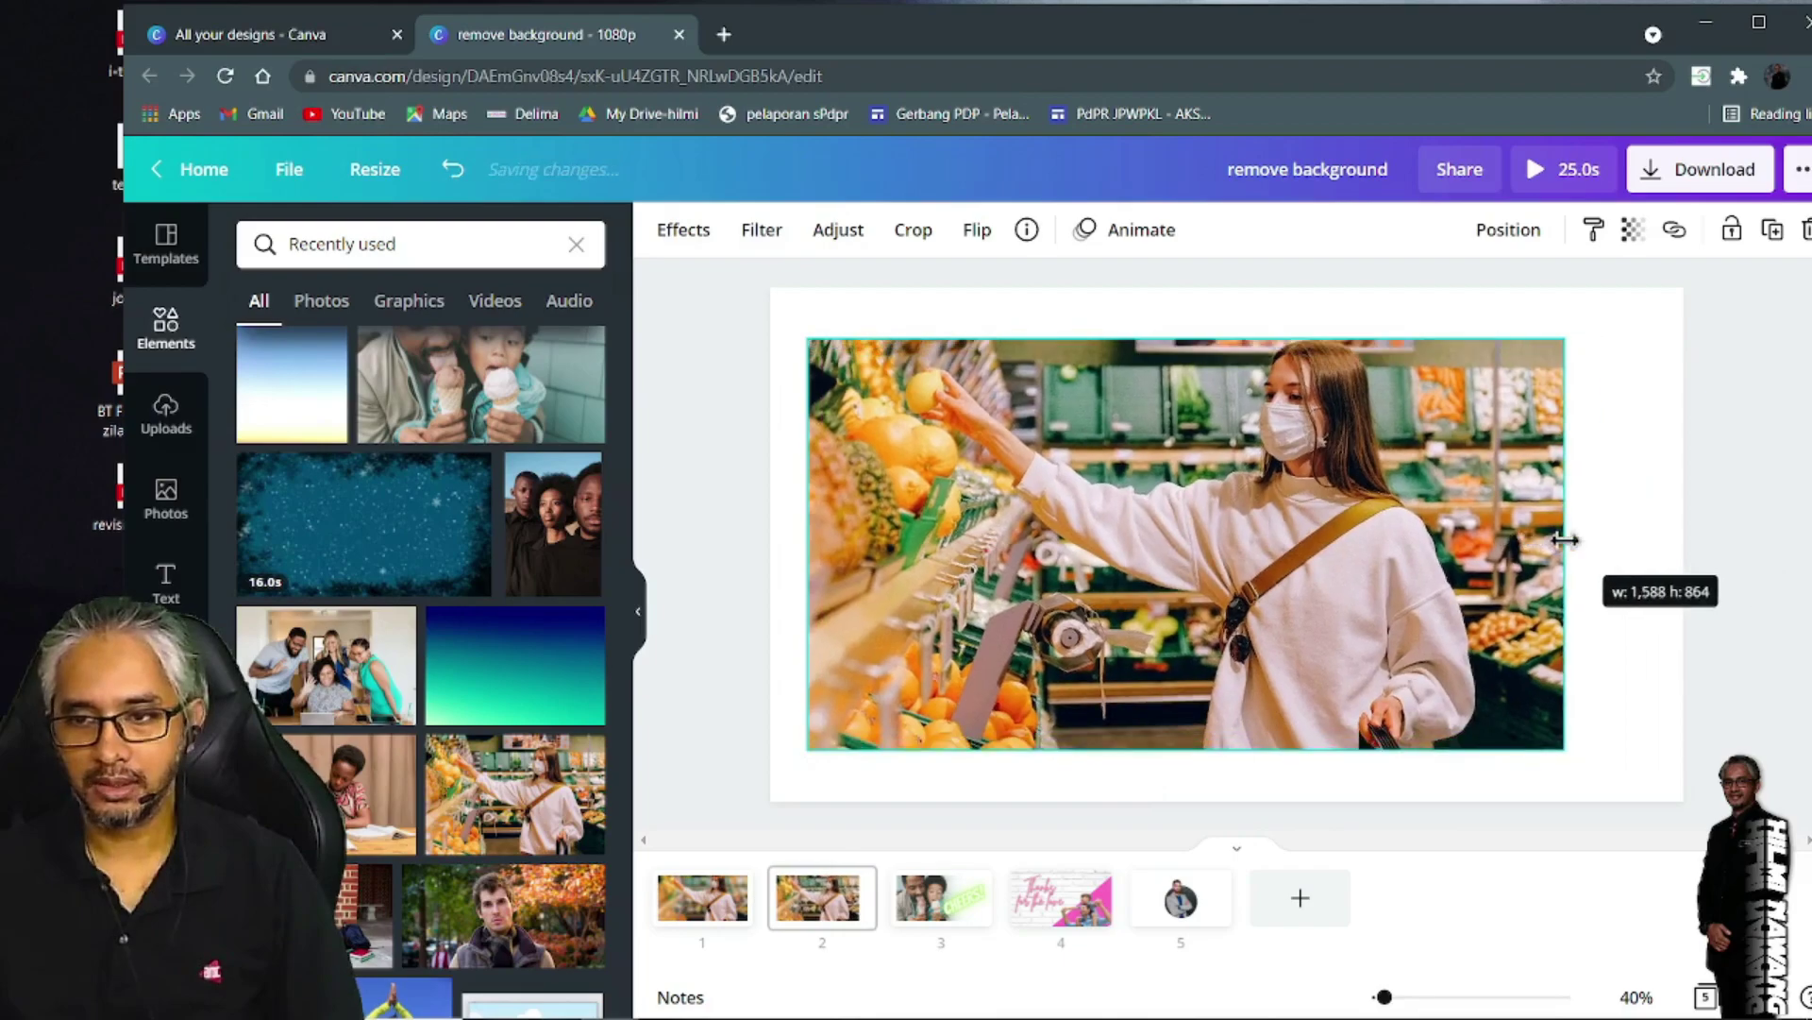
{"action": "left_click_drag", "start_coordinate": [1126, 518], "coordinate": [1166, 518]}
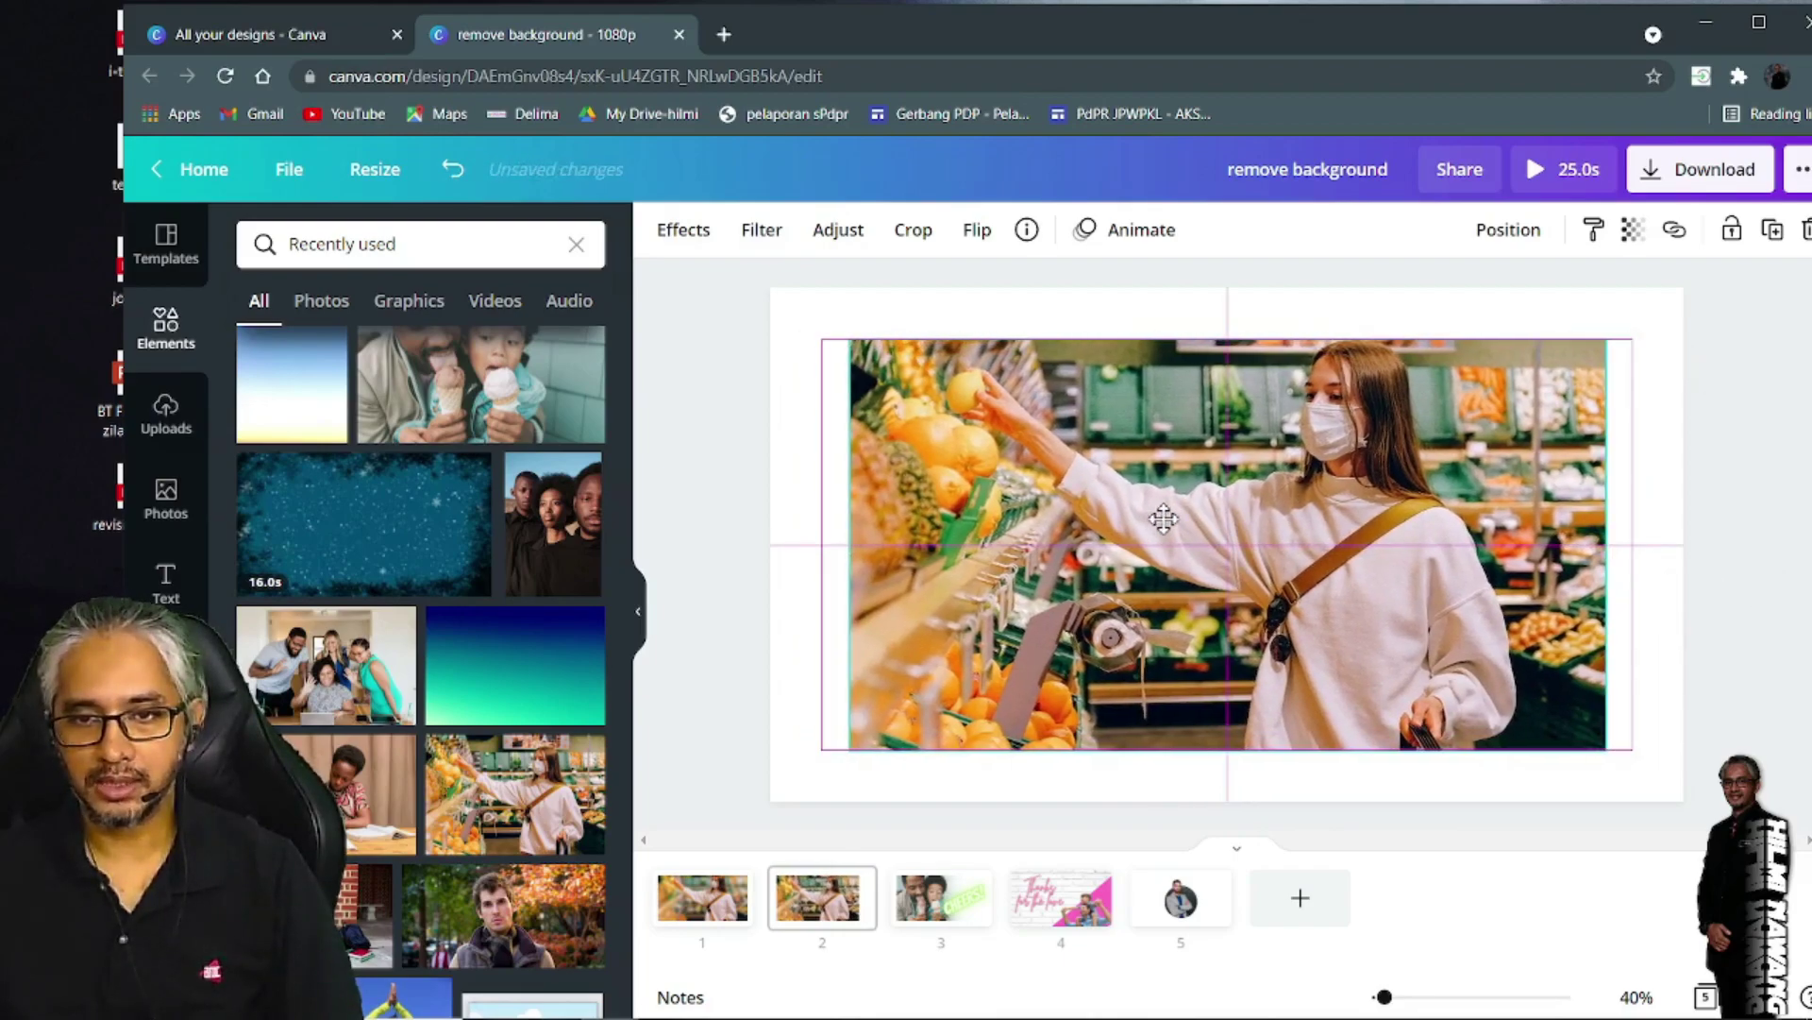
{"action": "left_click", "coordinate": [1662, 516]}
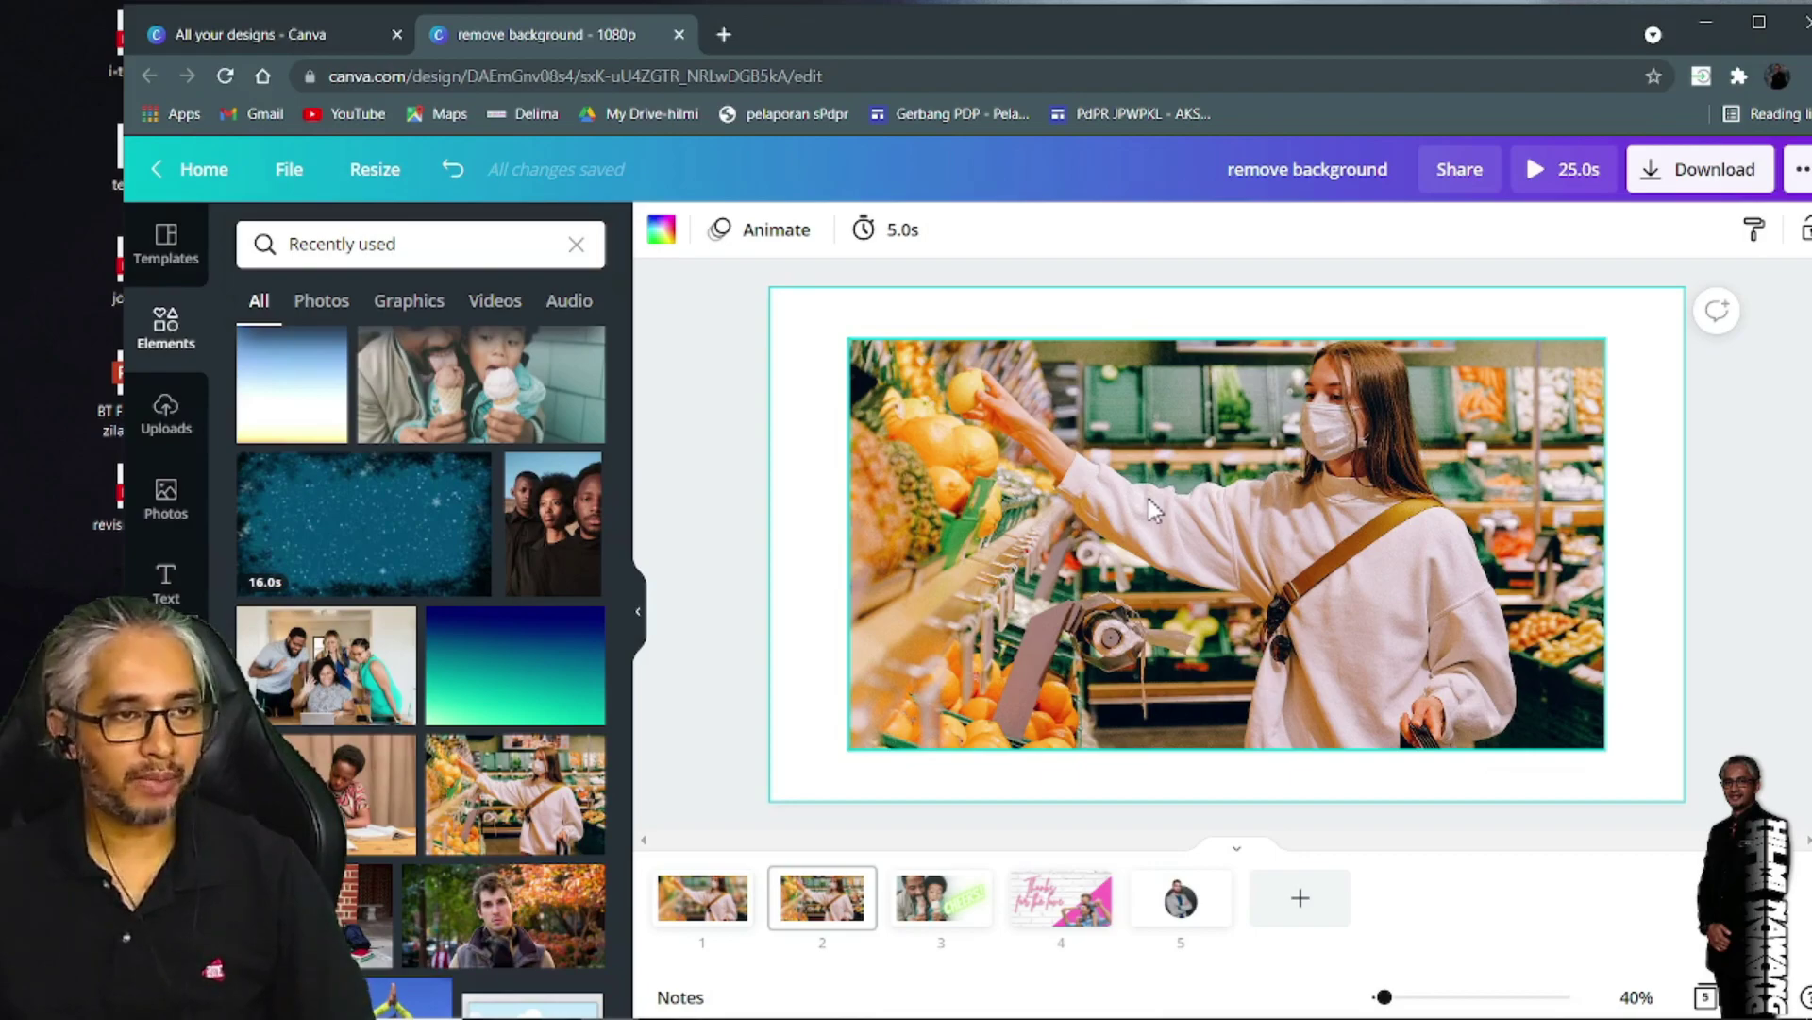
Duplicate the supermarket photo and move the copy aside so that it hangs over the page's right edge
{"action": "left_click", "coordinate": [960, 424]}
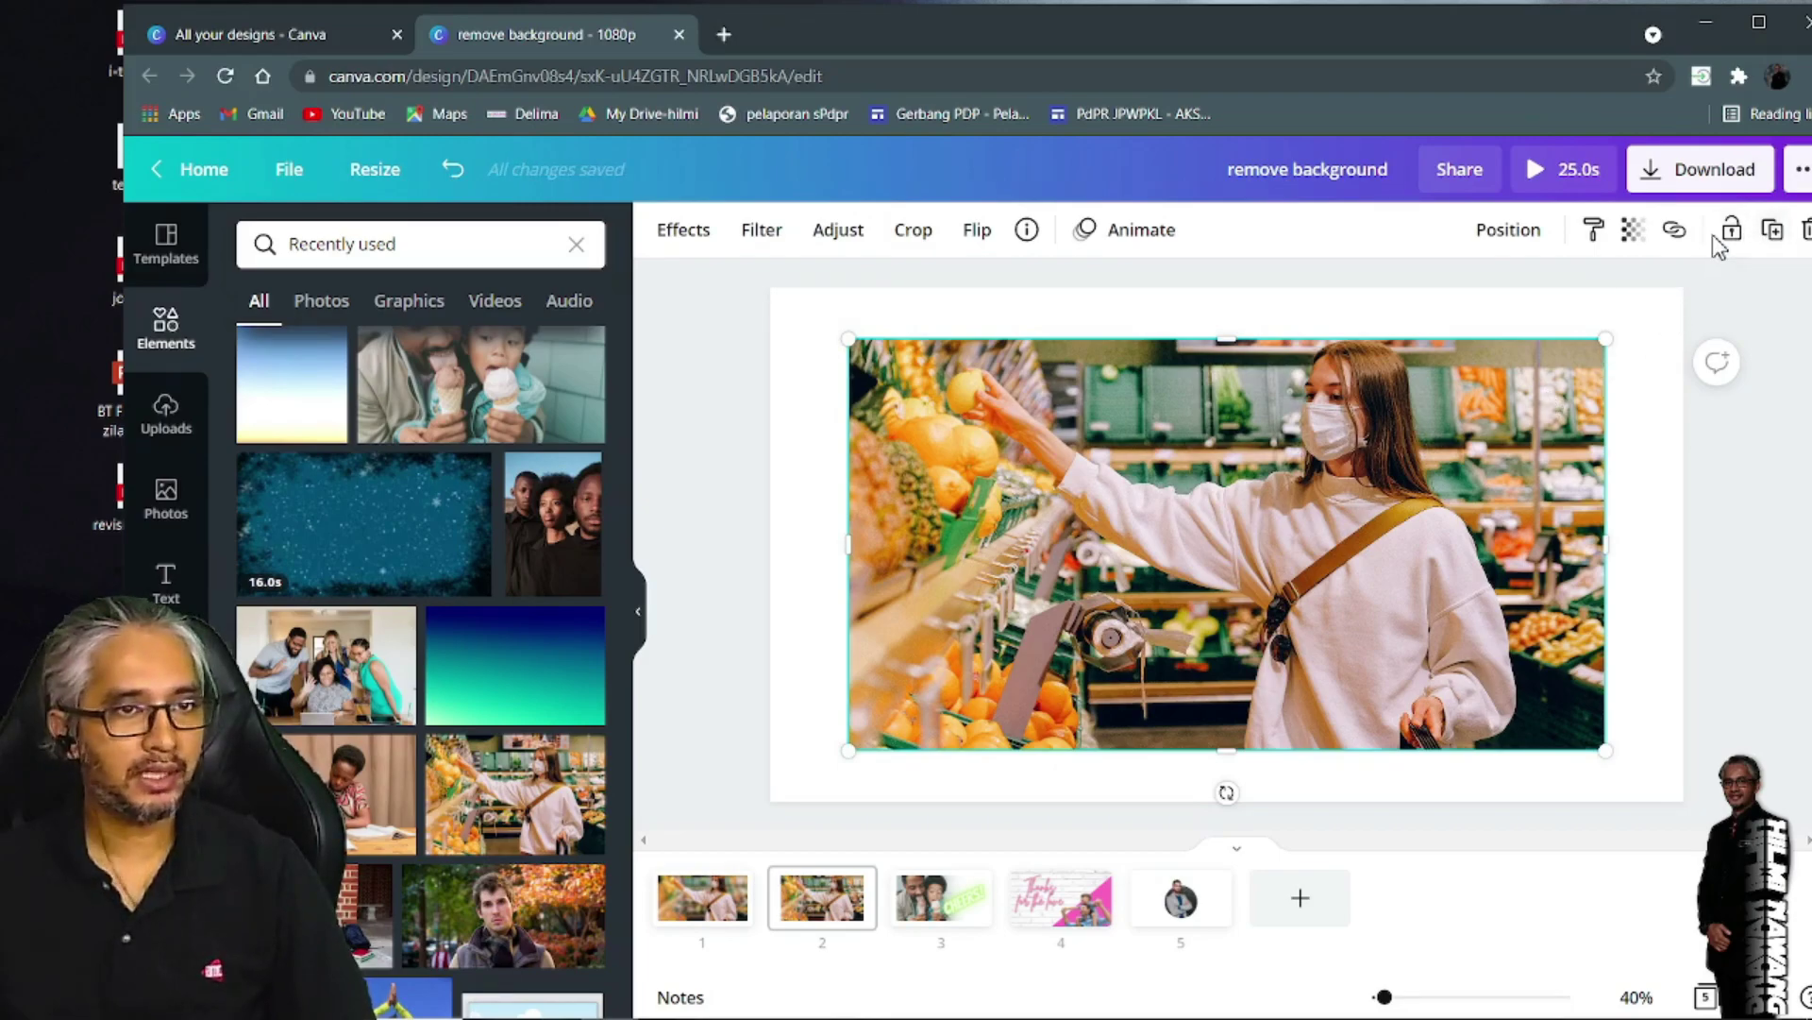
{"action": "left_click", "coordinate": [1781, 242]}
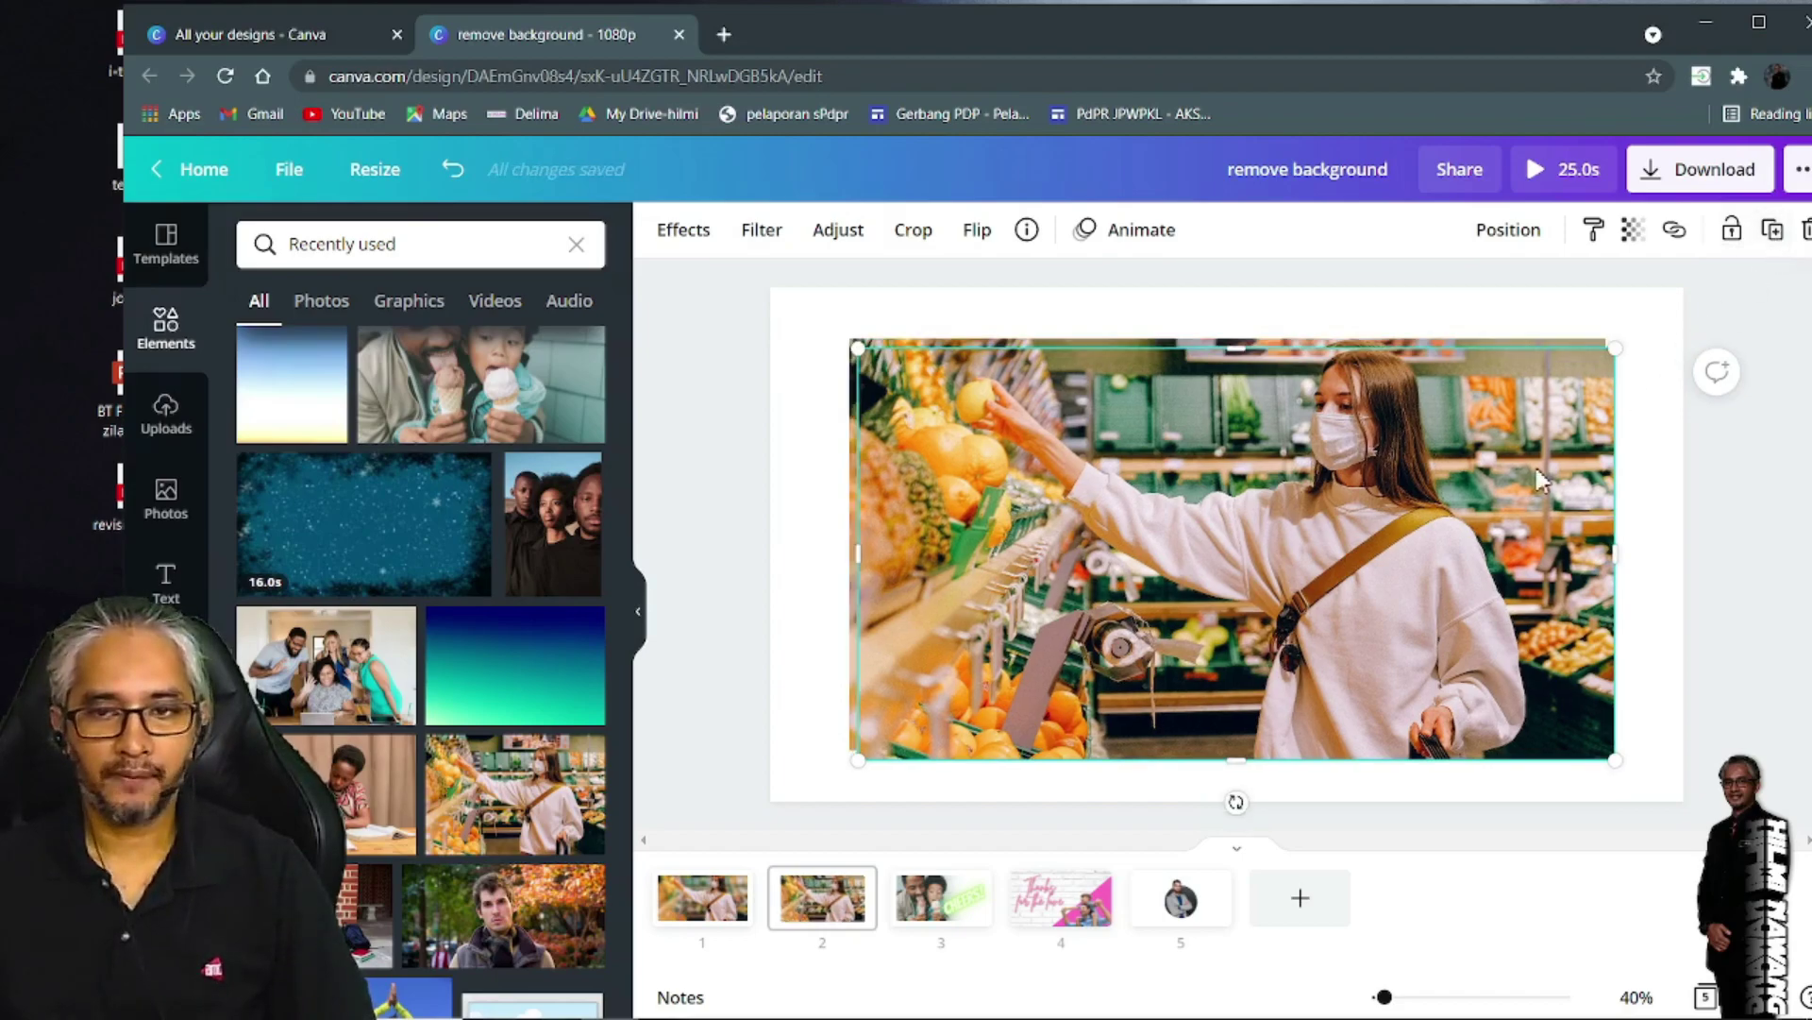
{"action": "left_click_drag", "start_coordinate": [1120, 467], "coordinate": [1535, 450]}
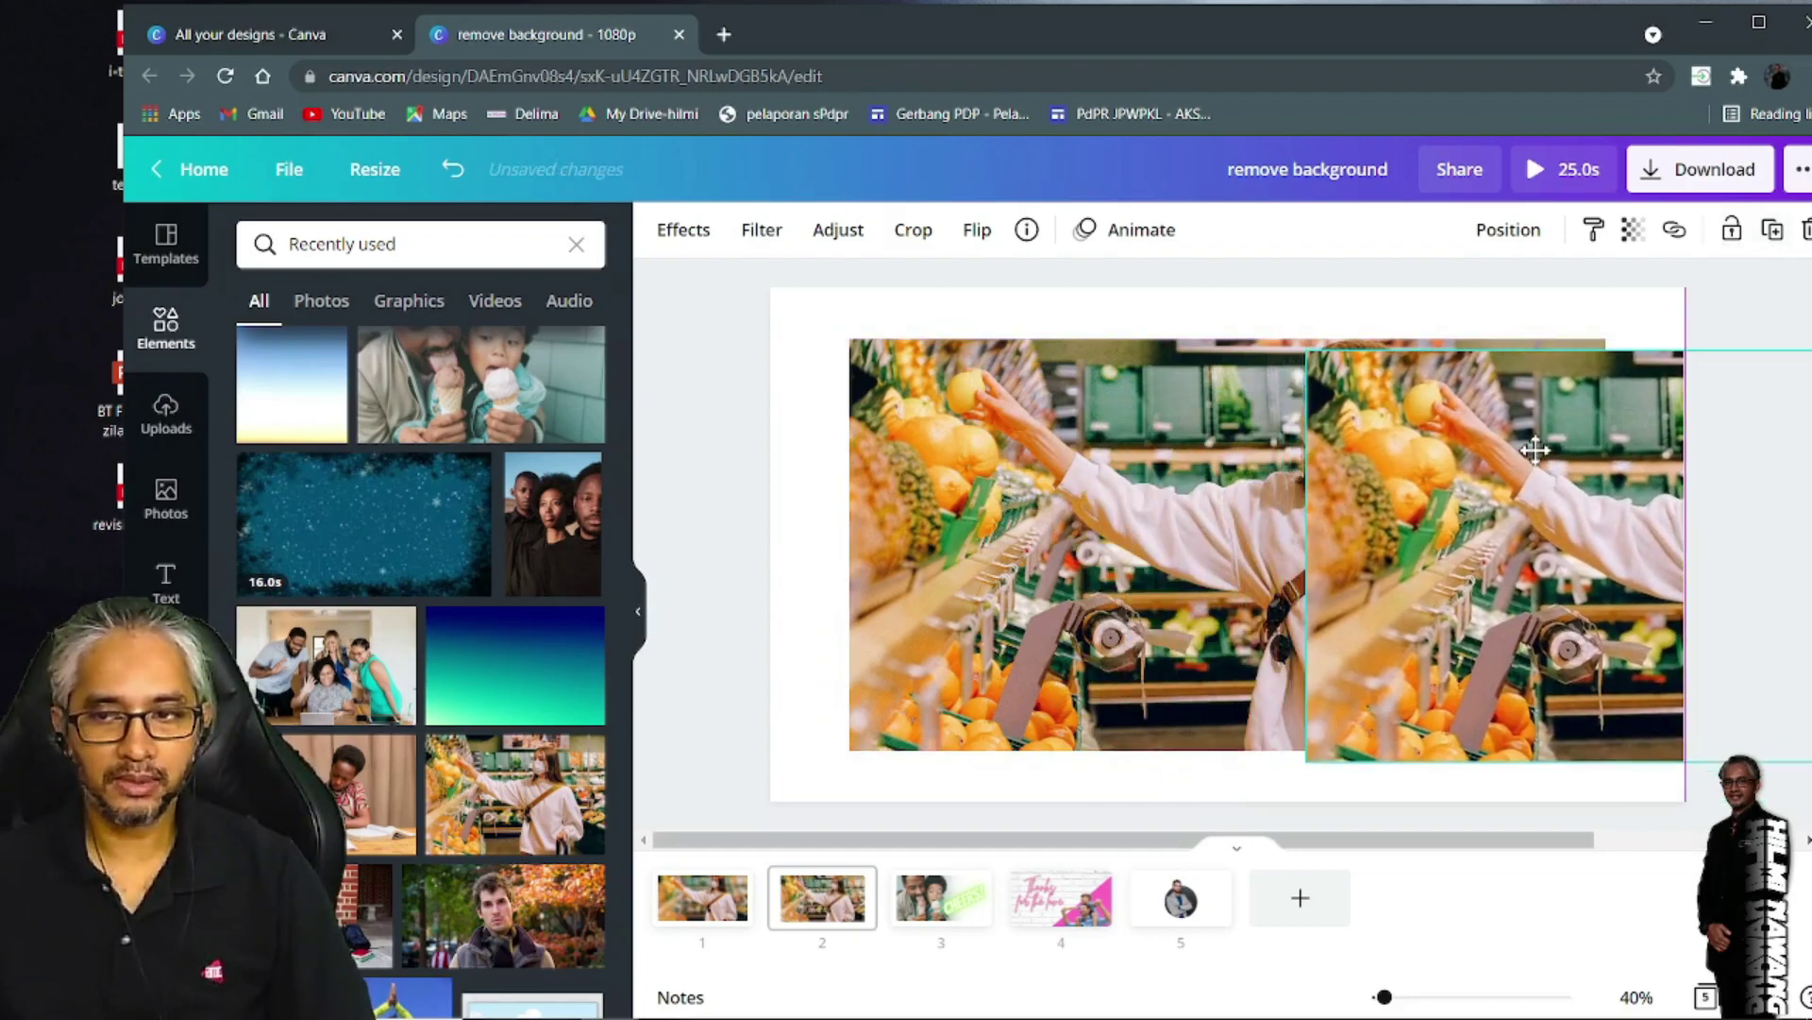
Set the Blur adjustment of the original supermarket photo to 20
{"action": "left_click", "coordinate": [959, 557]}
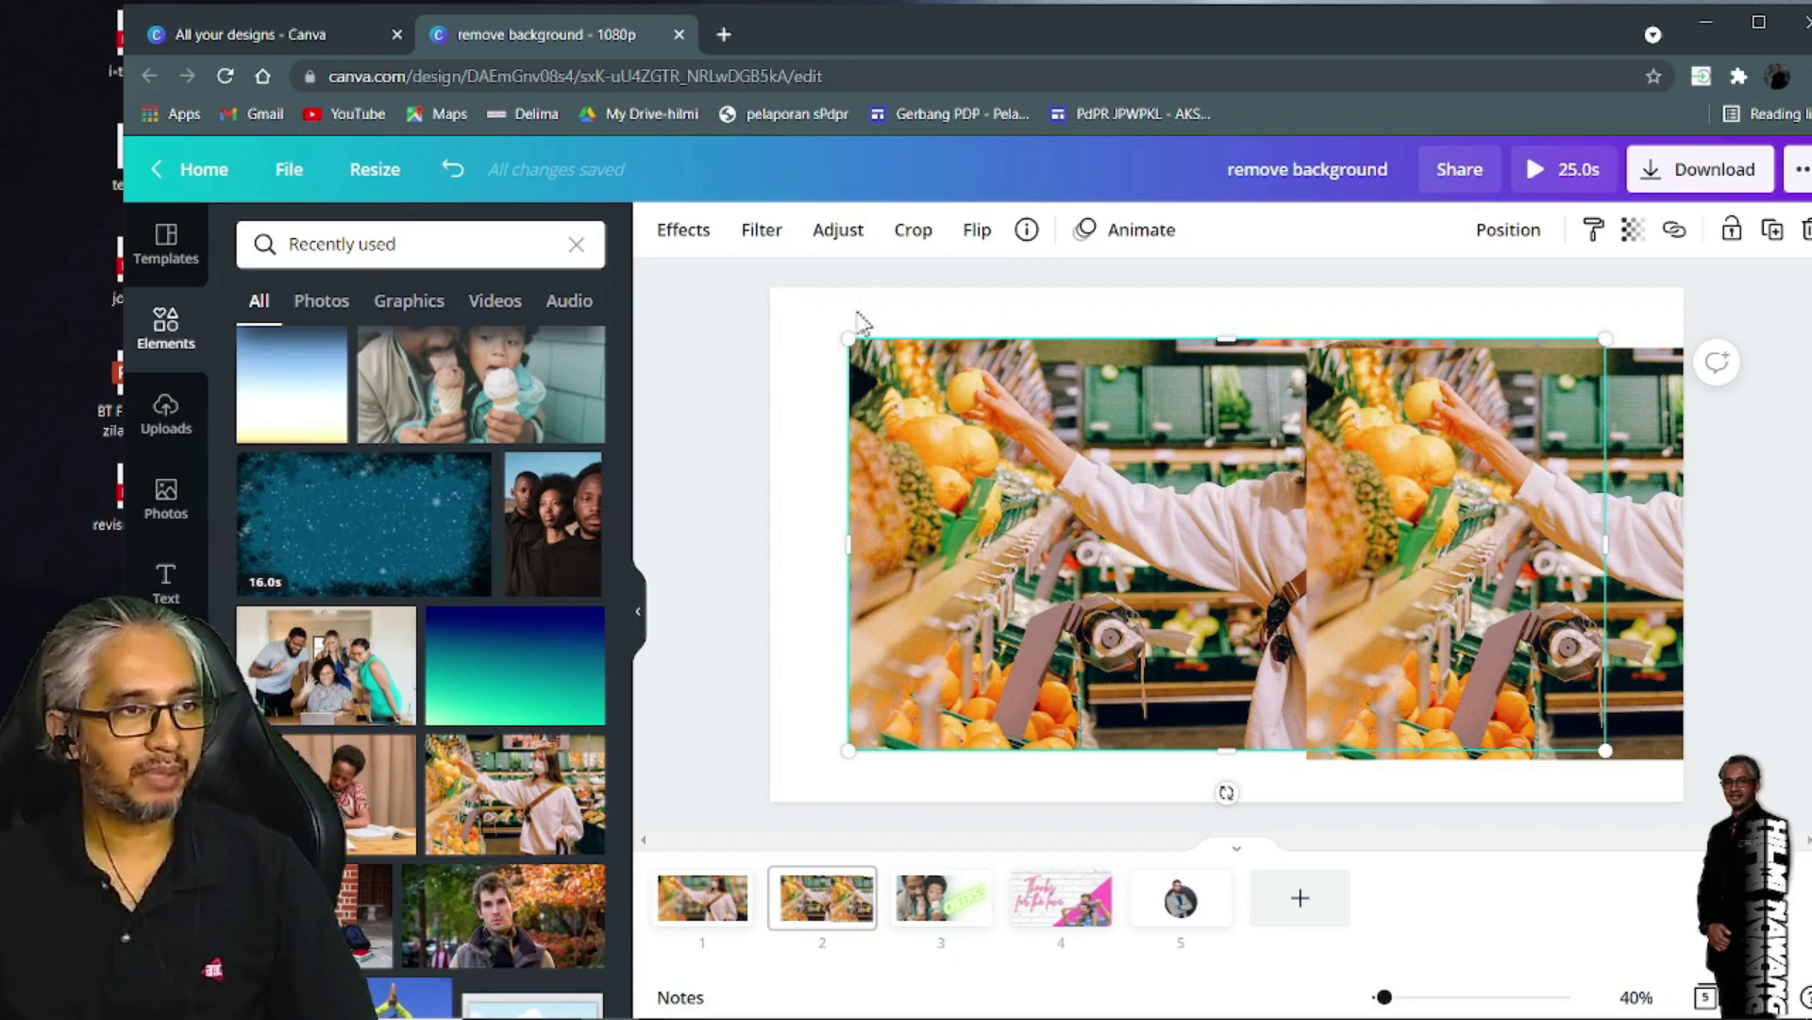
{"action": "left_click", "coordinate": [860, 238]}
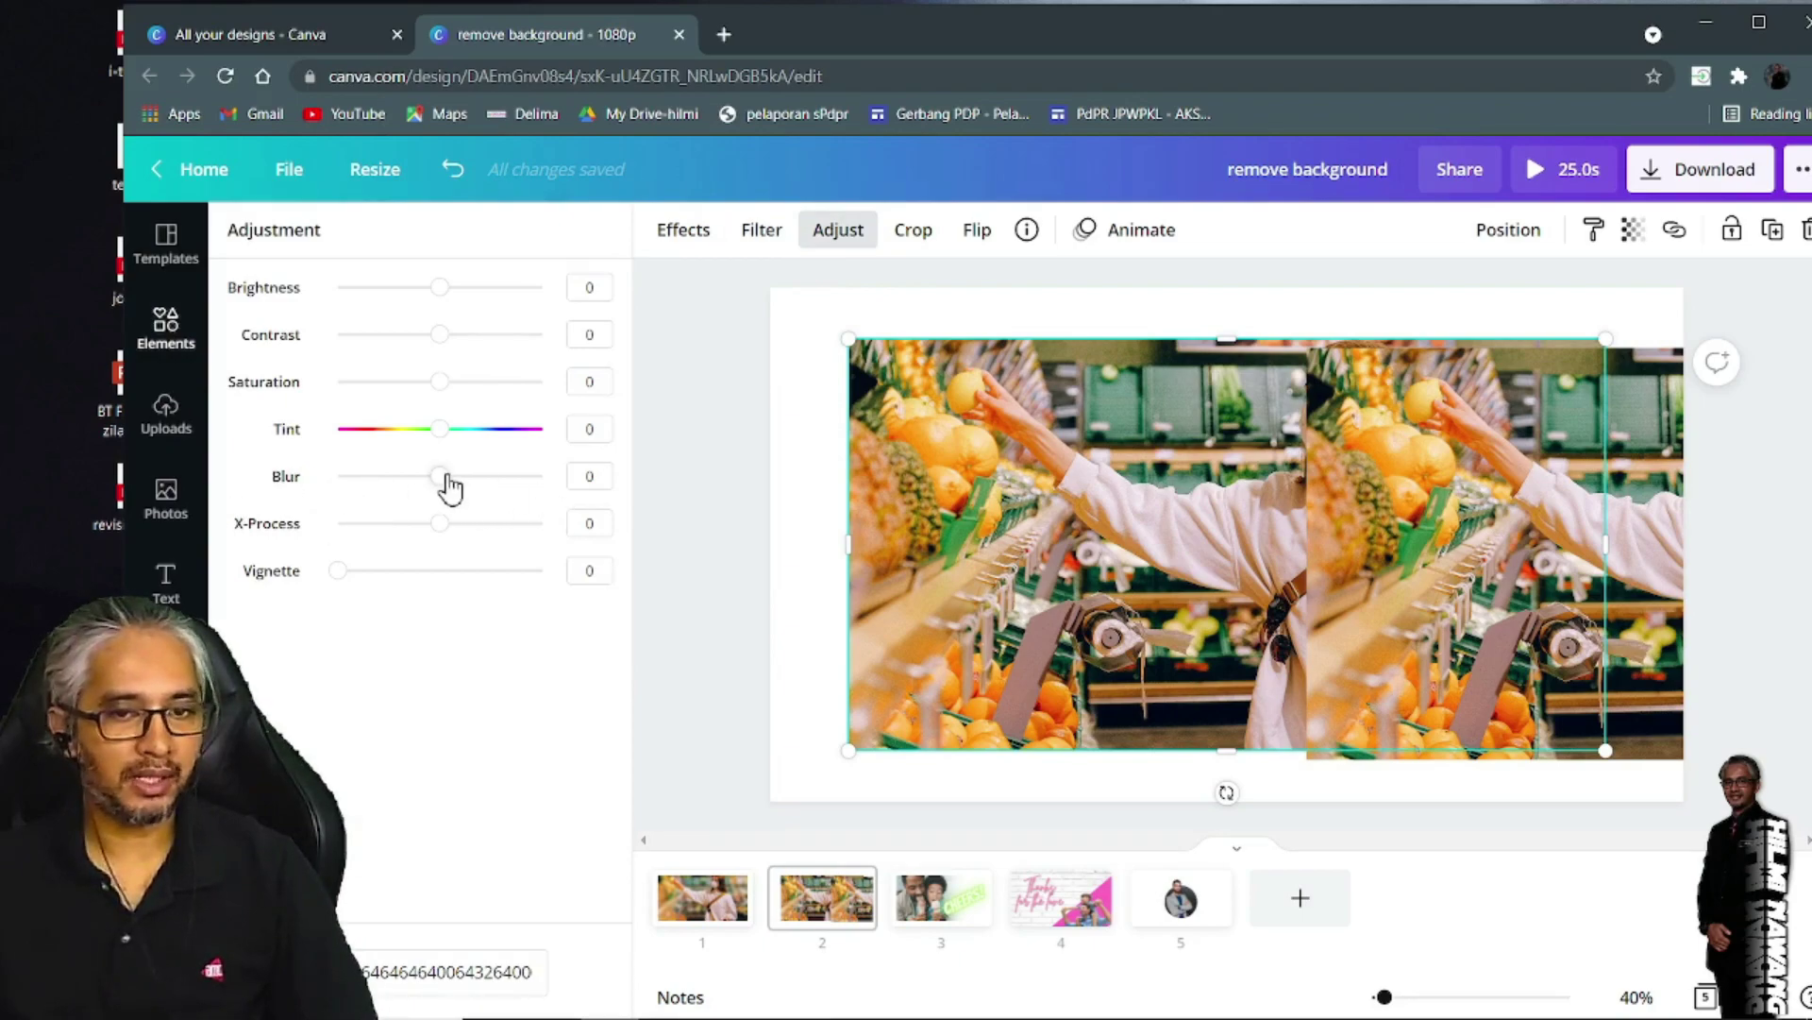
{"action": "left_click_drag", "start_coordinate": [447, 486], "coordinate": [462, 486]}
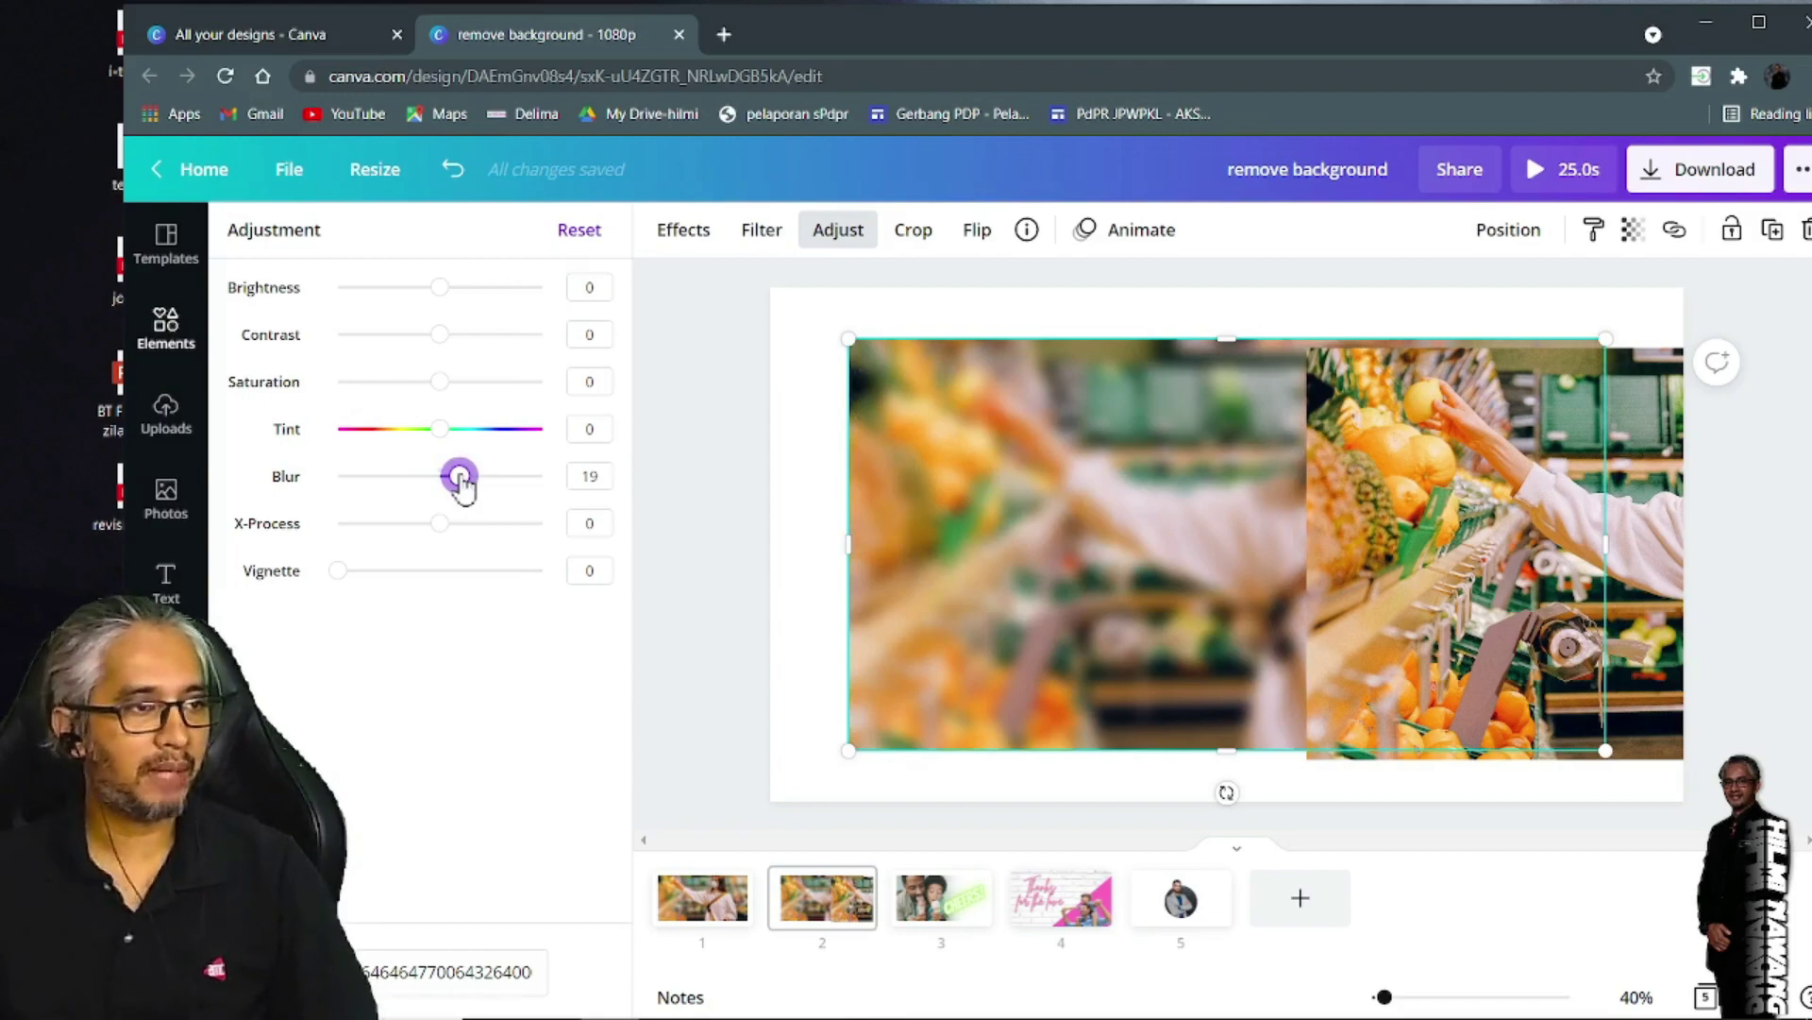
{"action": "left_click_drag", "start_coordinate": [461, 484], "coordinate": [465, 485]}
{"action": "left_click", "coordinate": [605, 475]}
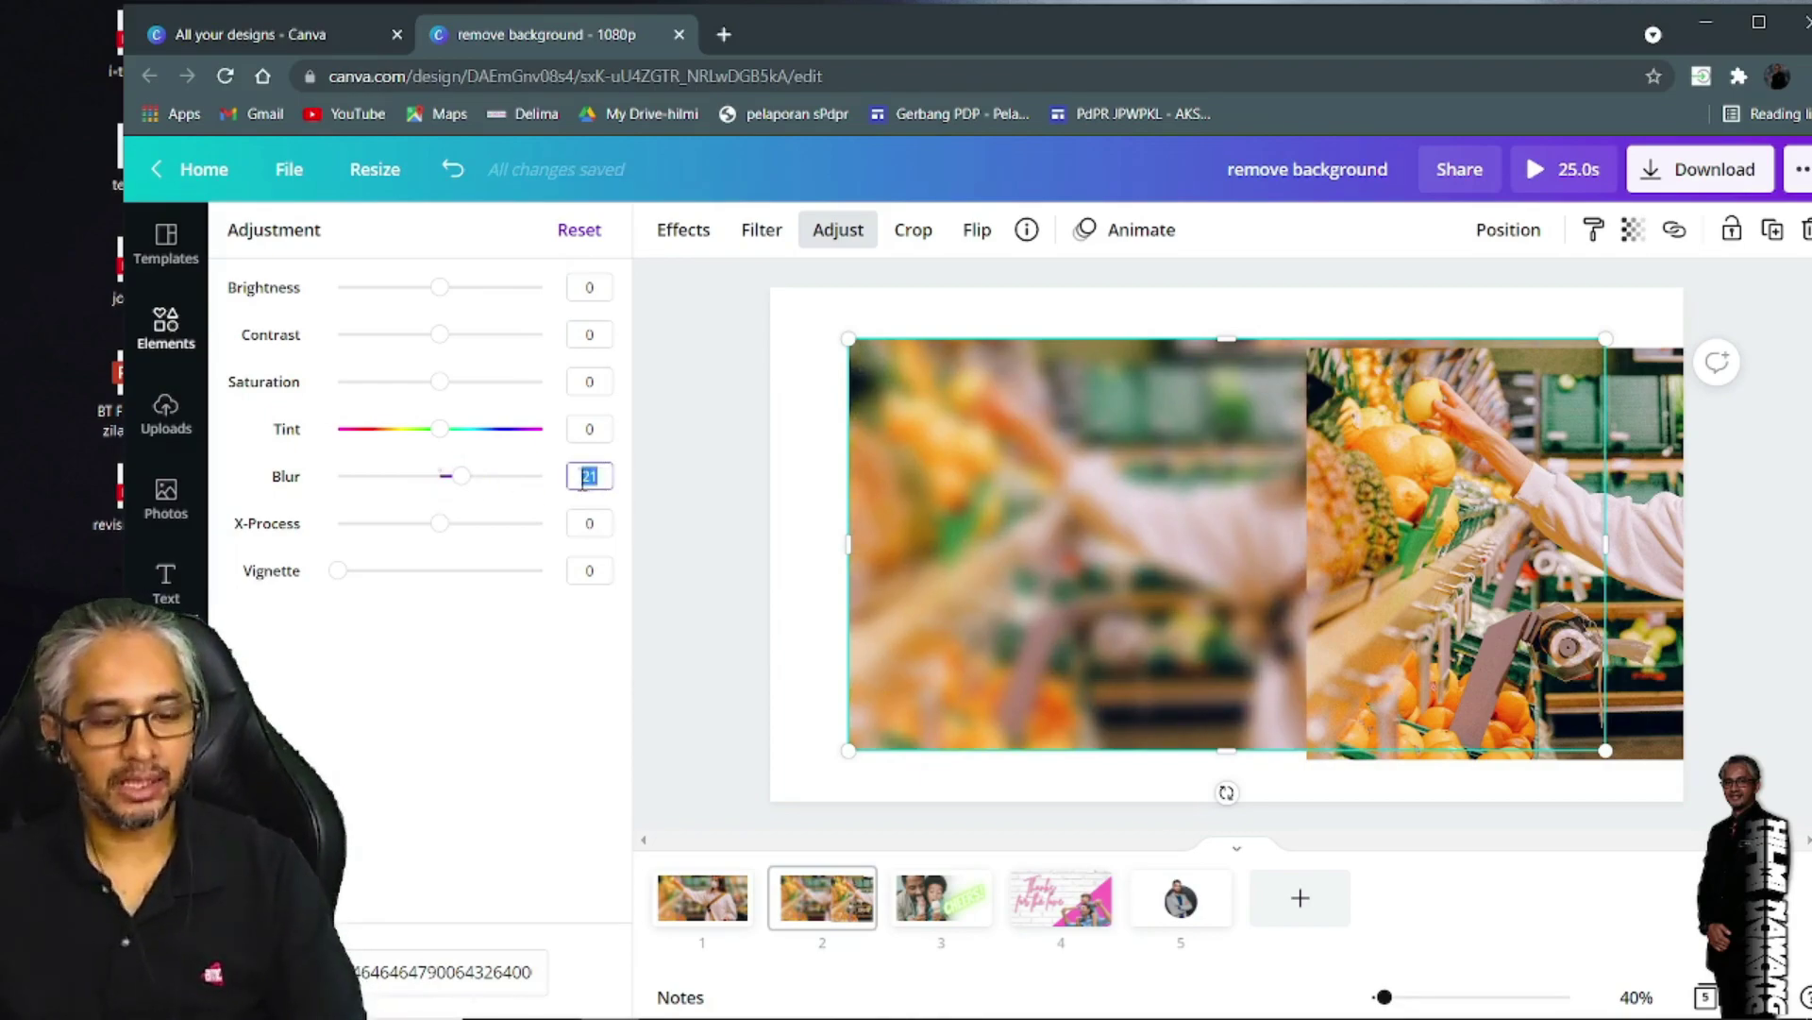
{"action": "type", "text": "20"}
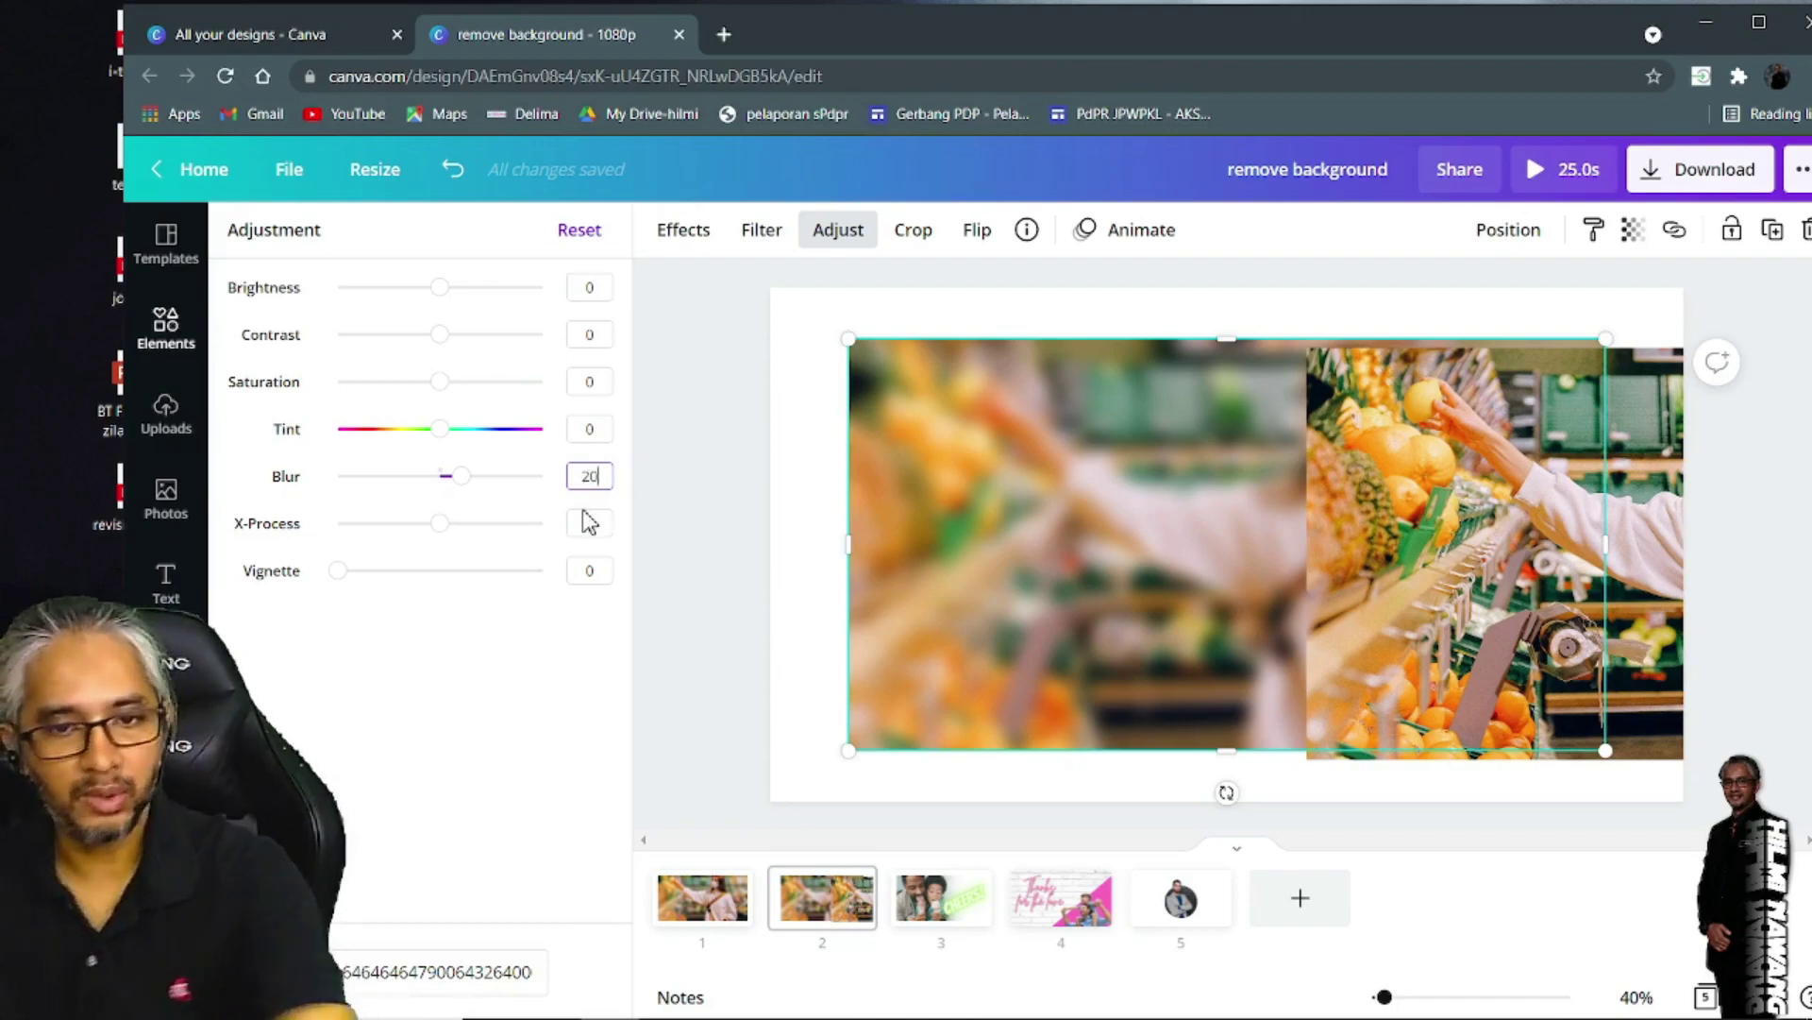
{"action": "left_click", "coordinate": [677, 649]}
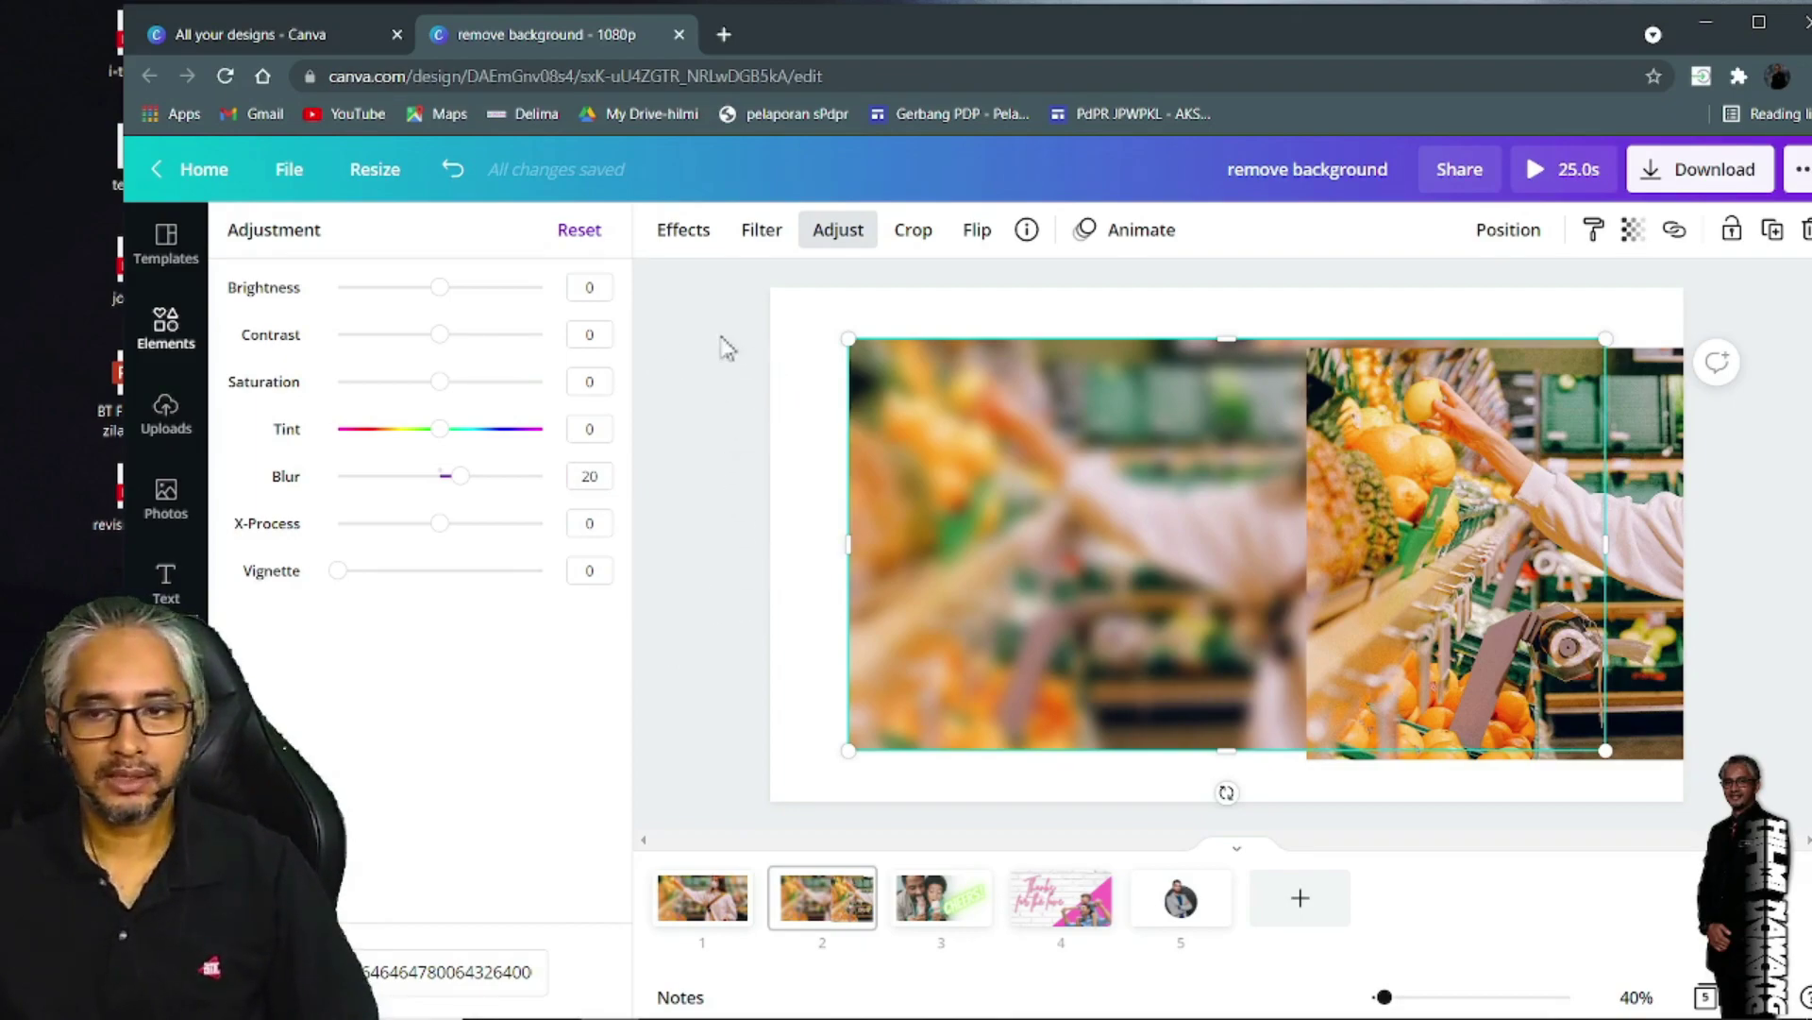
Align the sharp copy exactly over the blurred supermarket photo and remove the copy's background
{"action": "left_click_drag", "start_coordinate": [1436, 572], "coordinate": [1030, 554]}
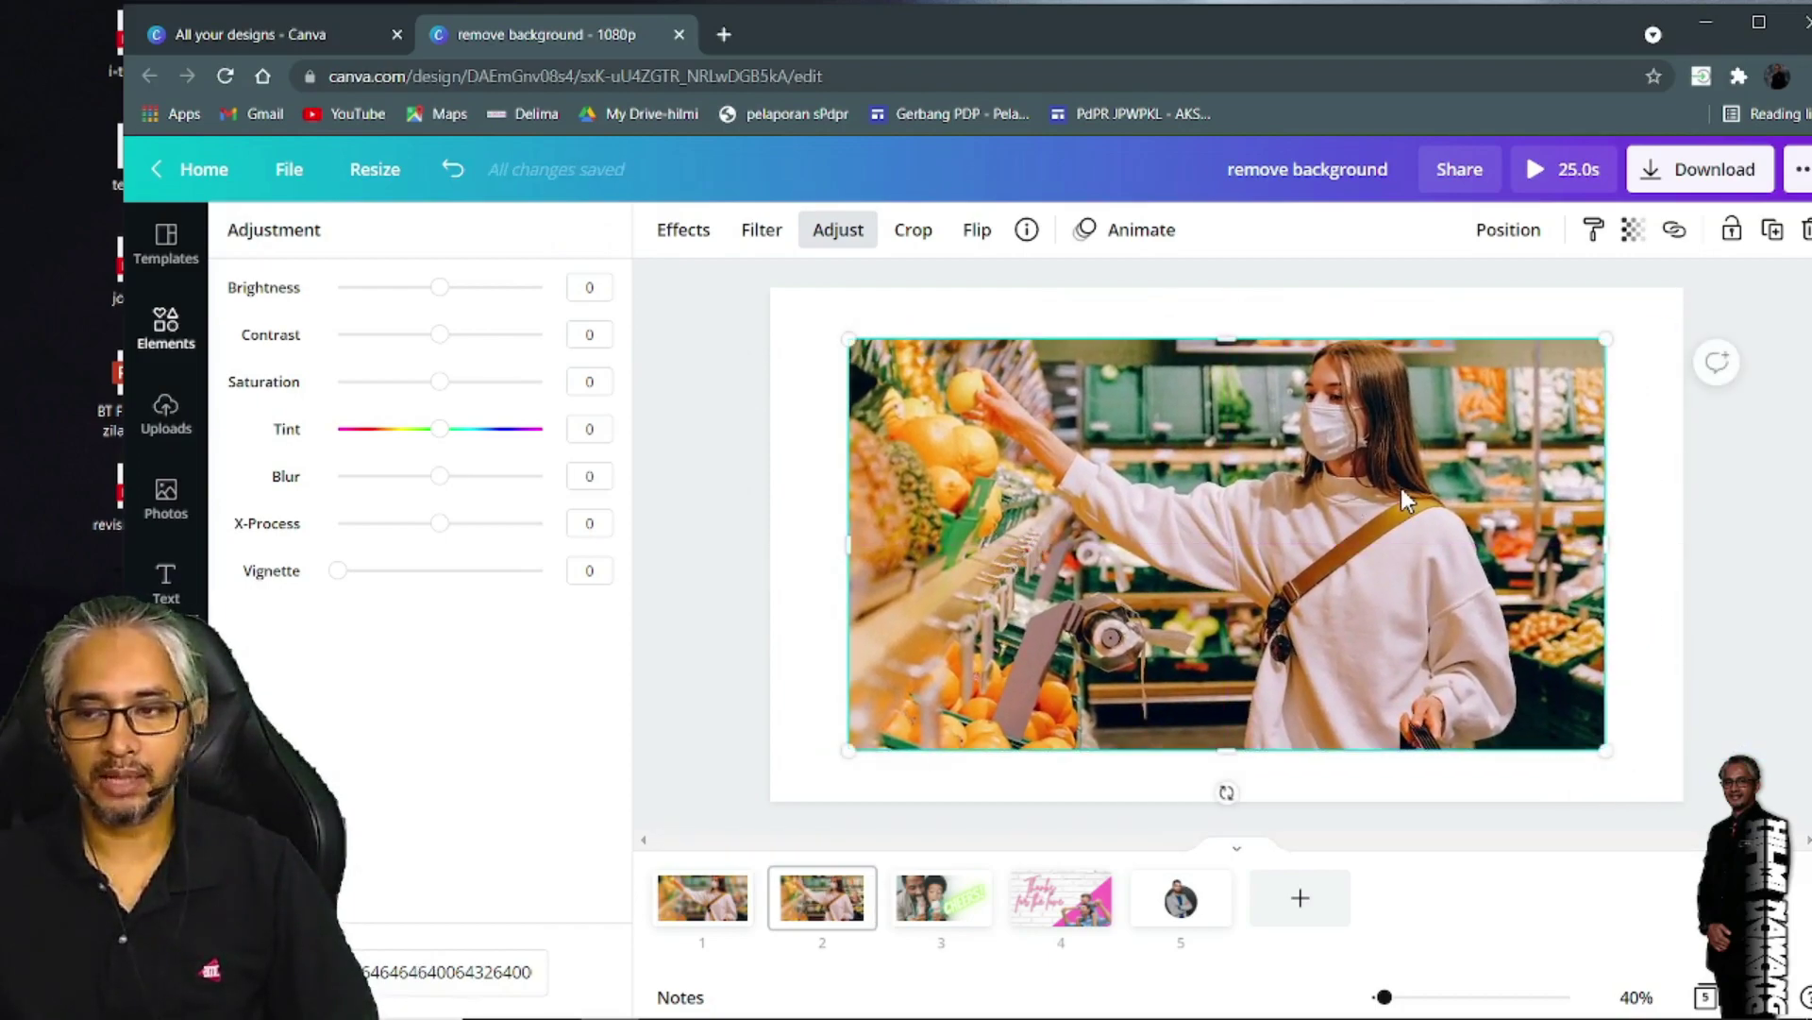
{"action": "key", "text": "Escape"}
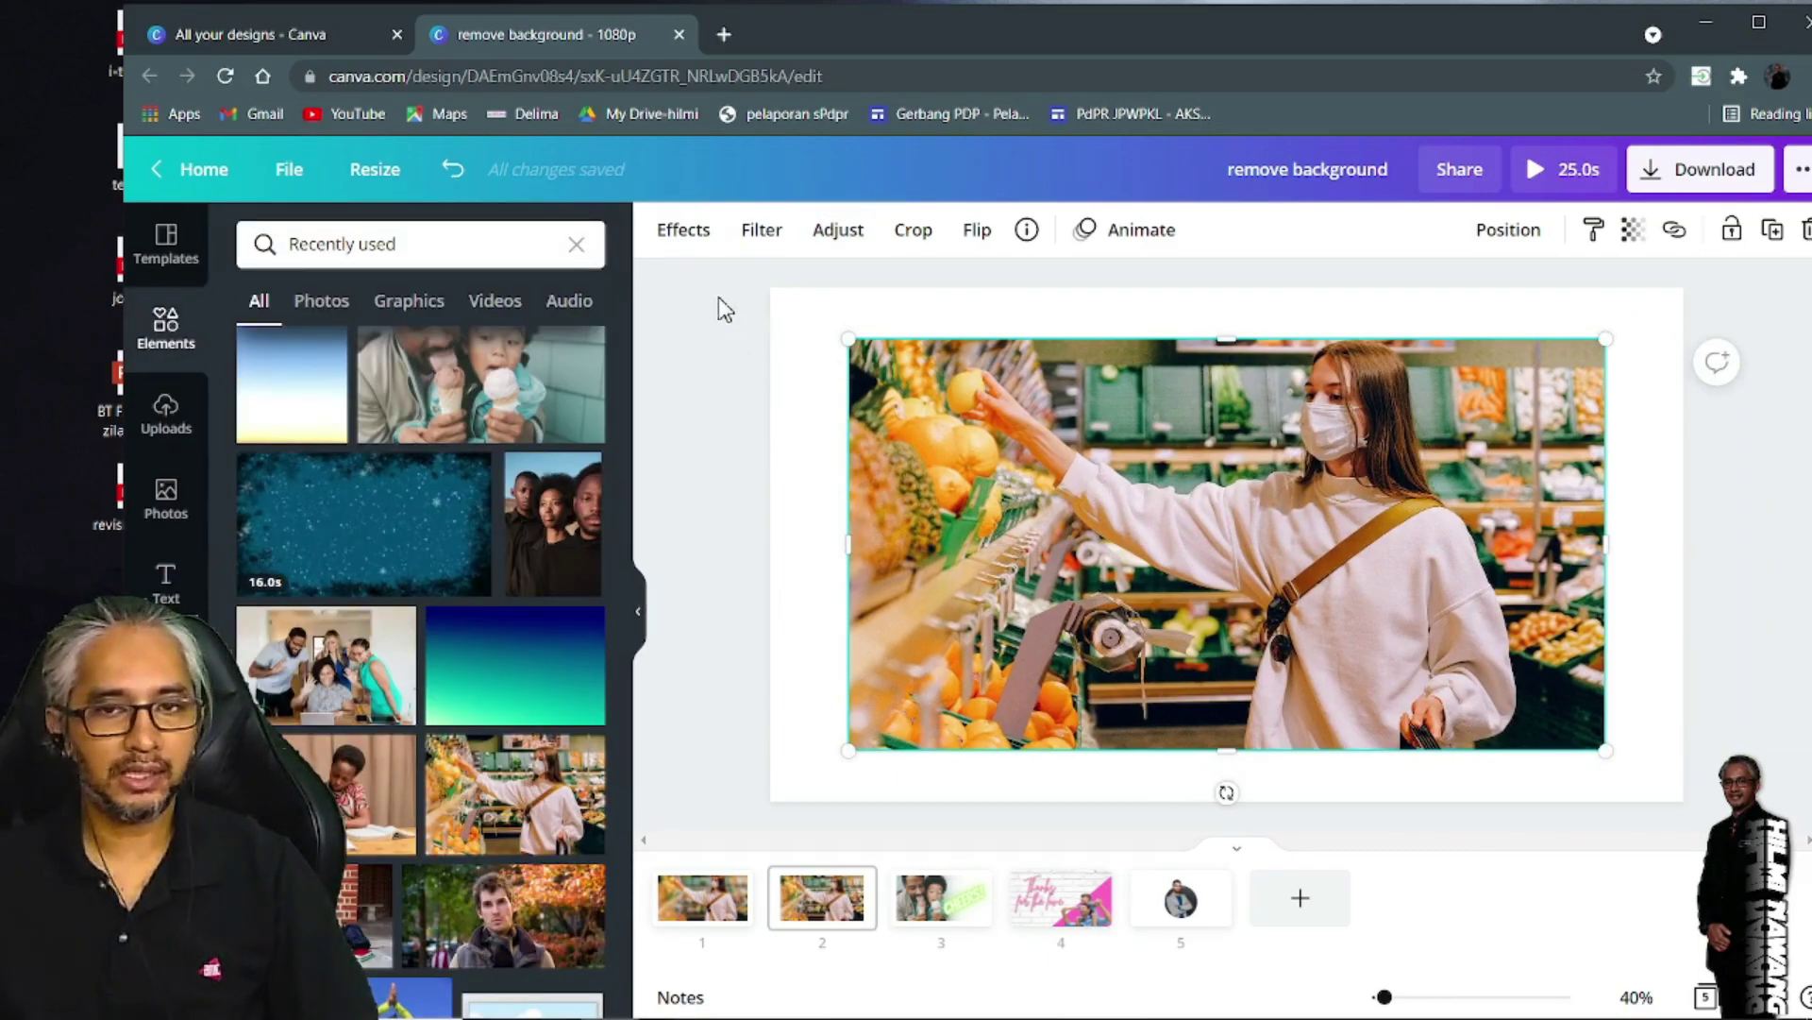
{"action": "left_click", "coordinate": [692, 244]}
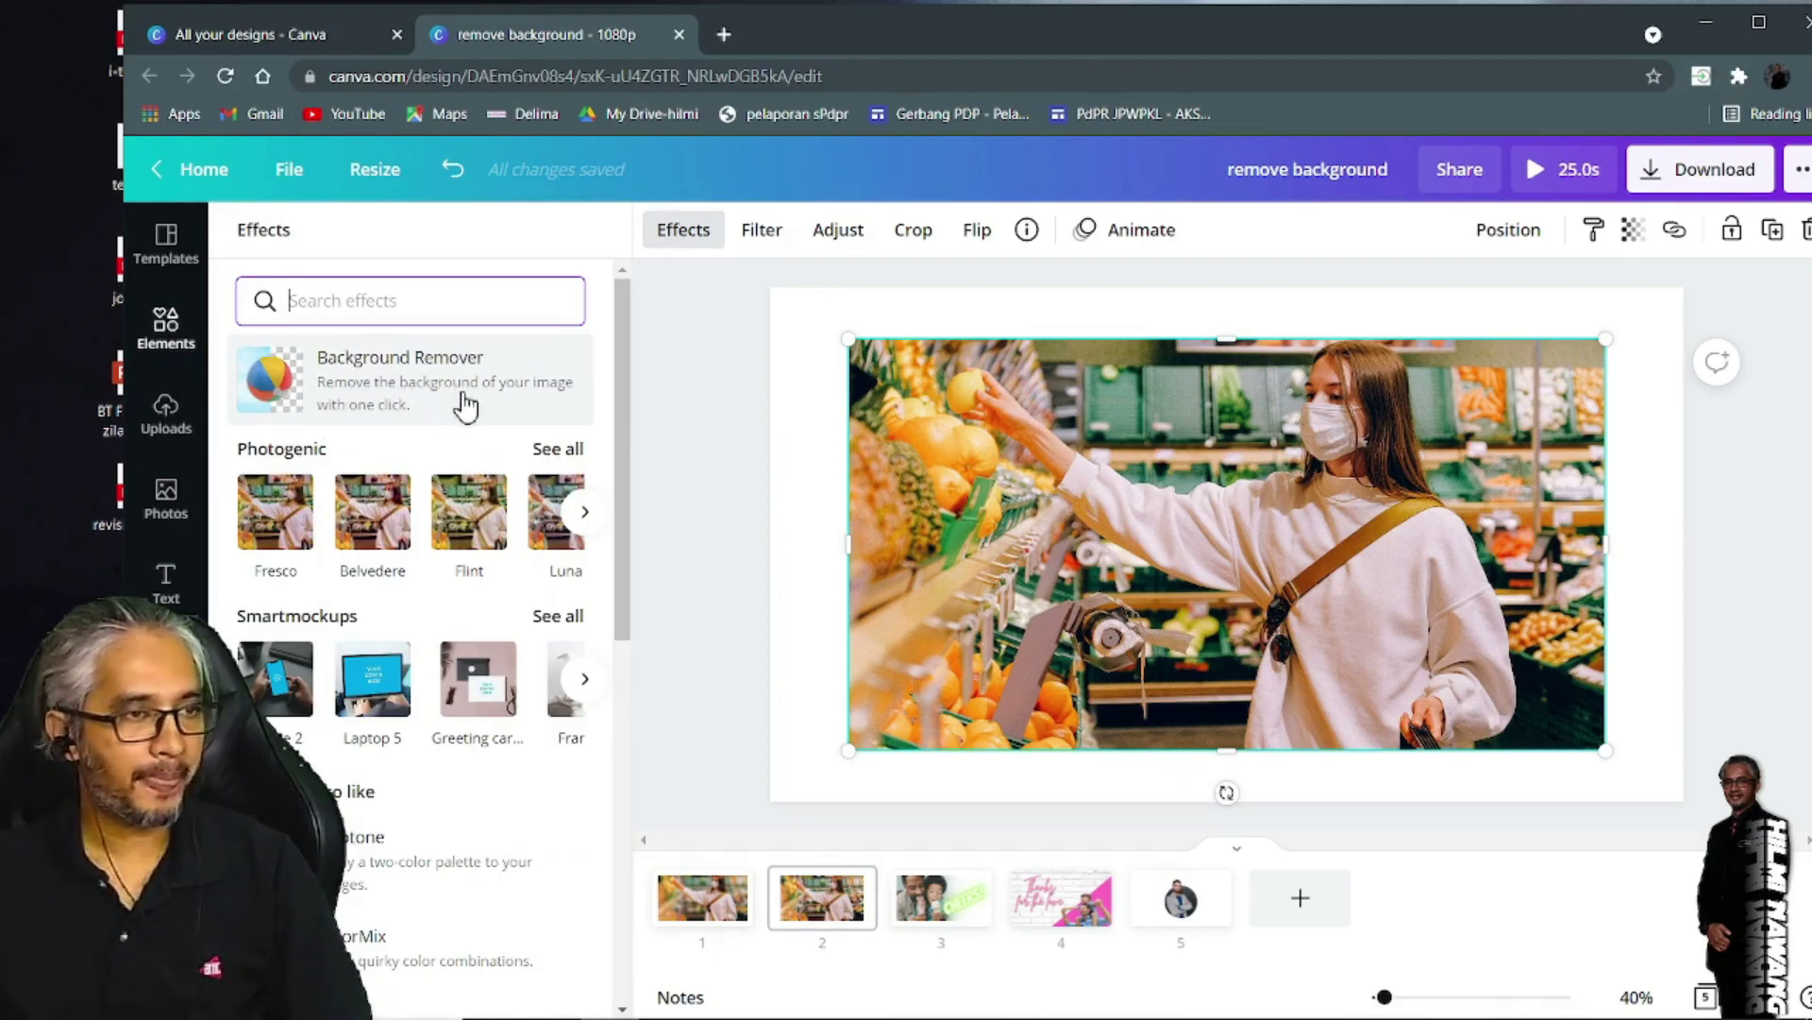
{"action": "left_click", "coordinate": [371, 384]}
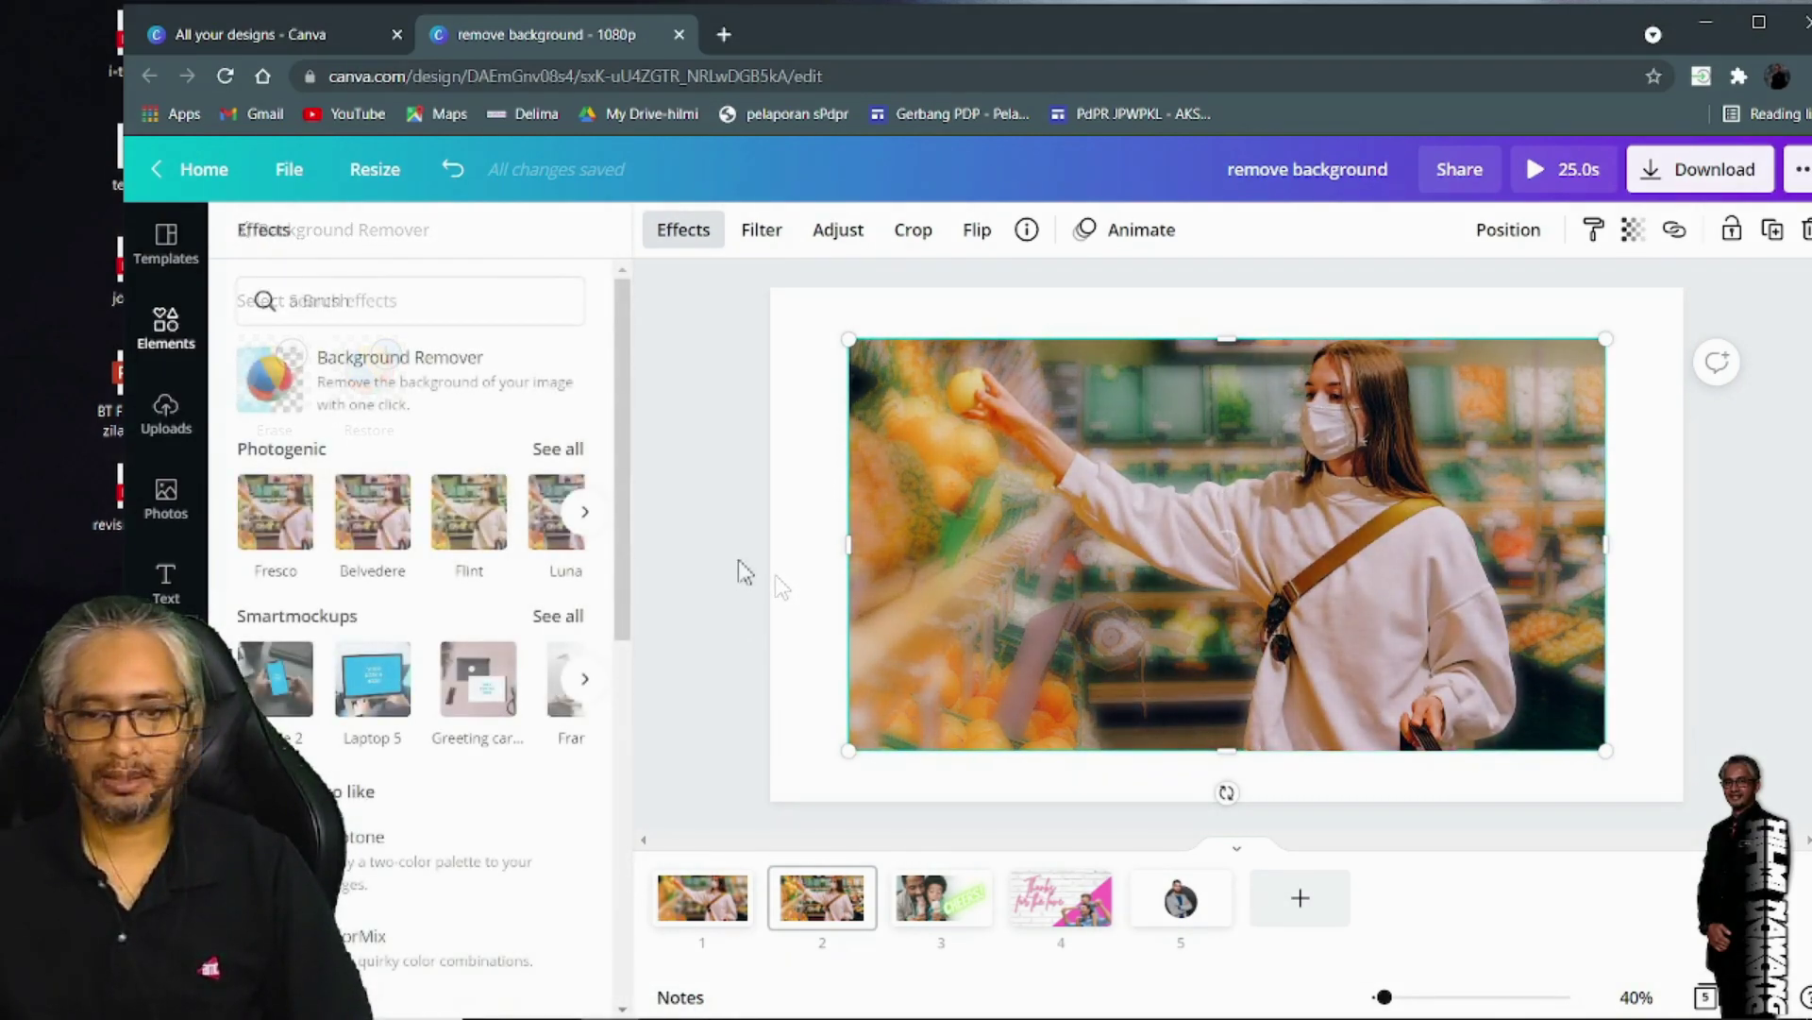
{"action": "left_click", "coordinate": [897, 566]}
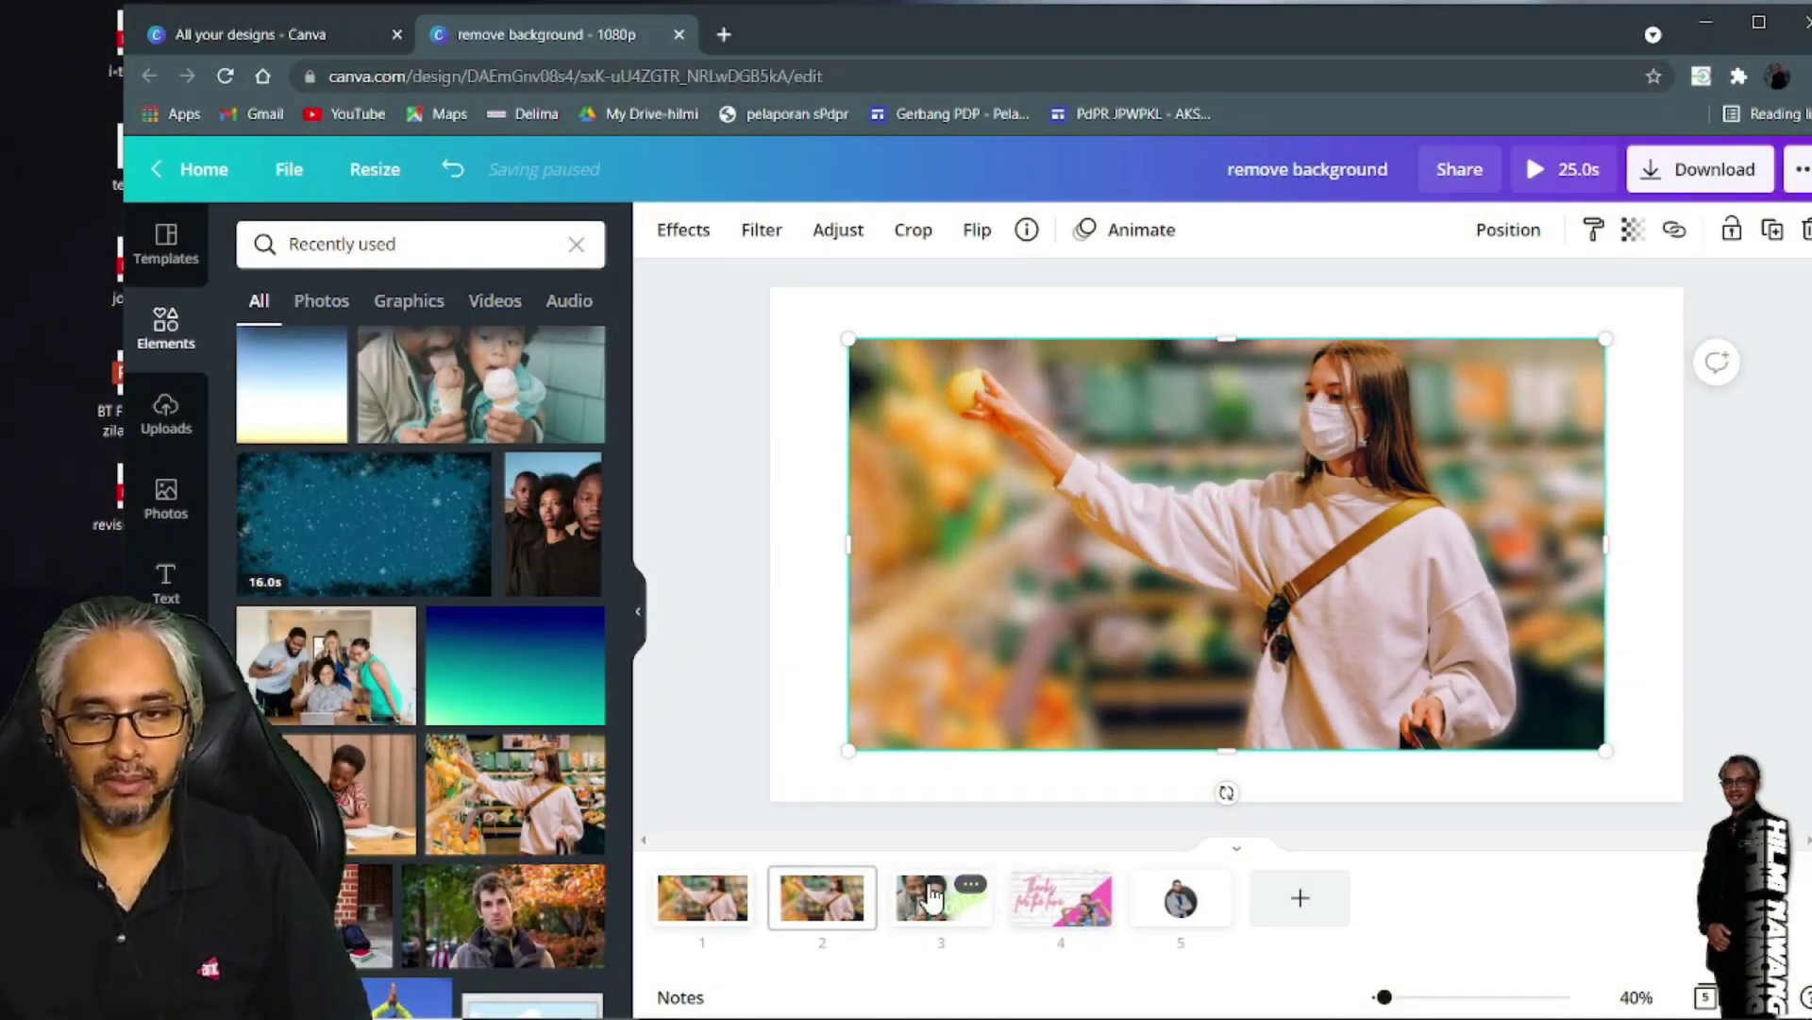
Insert a blank page after page 3 and place the ice-cream photo near its left margin, enlarged to about 1,395 × 930
{"action": "left_click", "coordinate": [932, 895]}
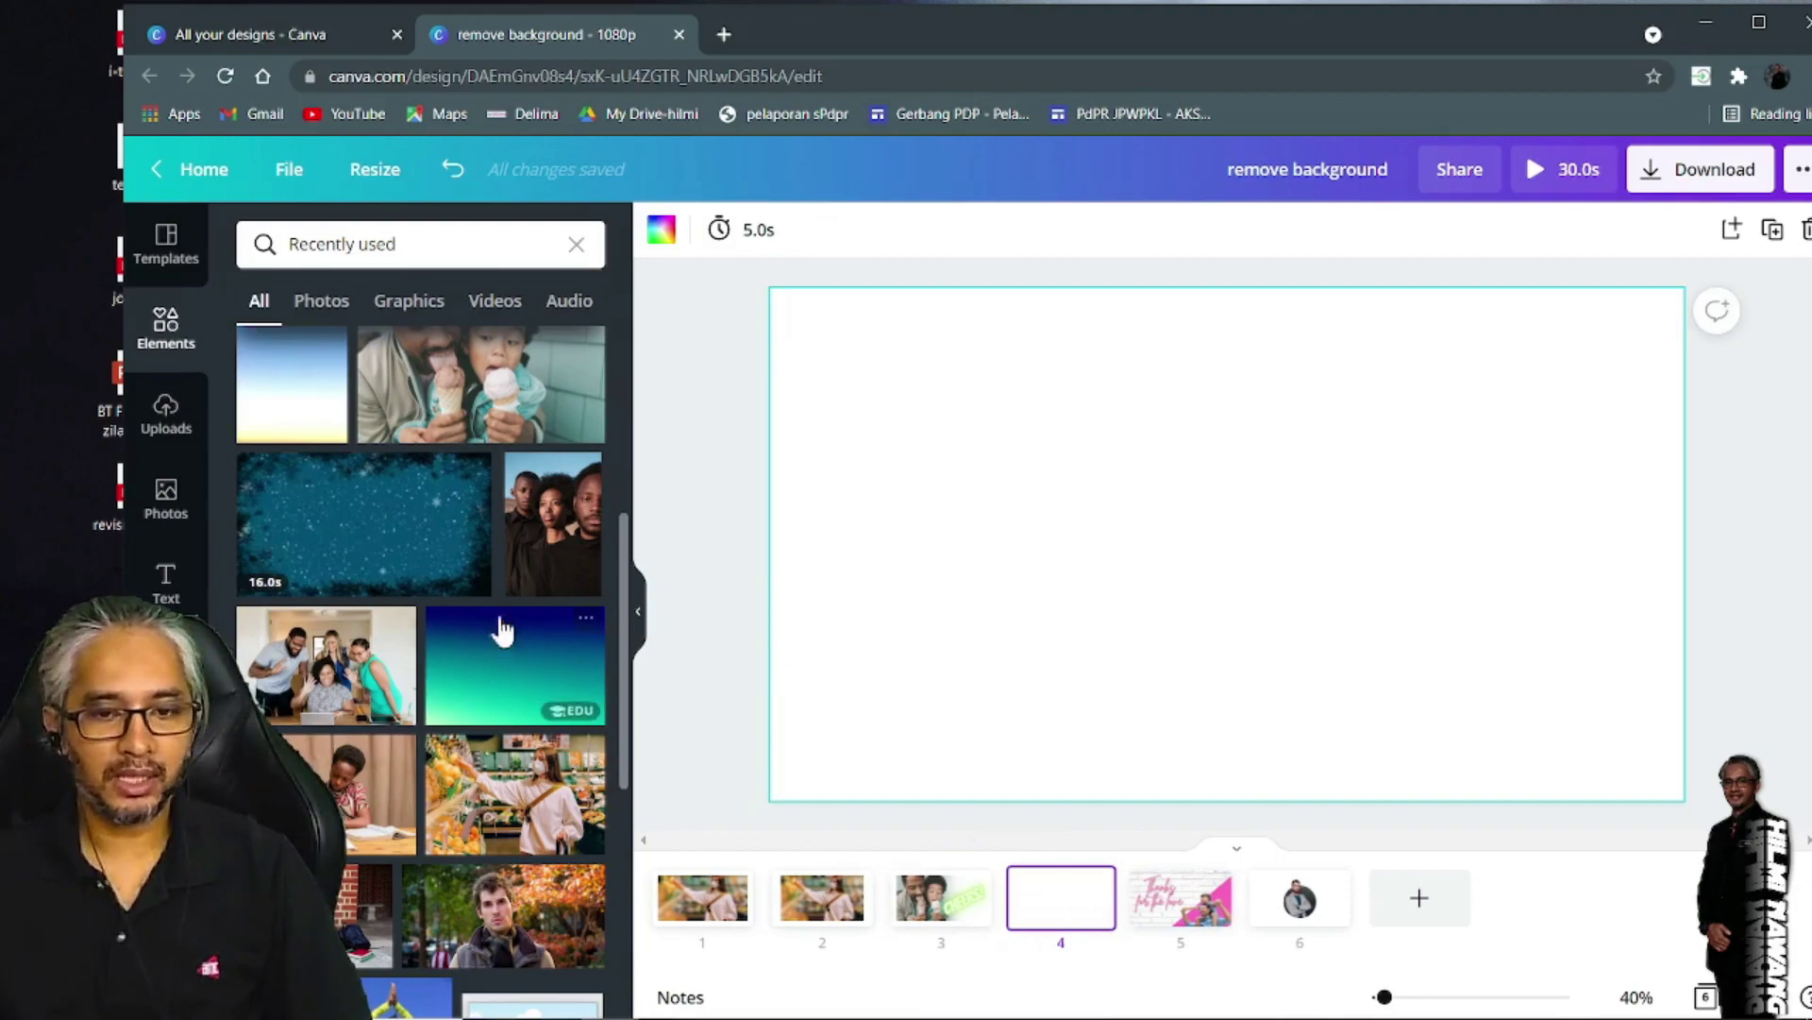
{"action": "left_click_drag", "start_coordinate": [453, 394], "coordinate": [966, 448]}
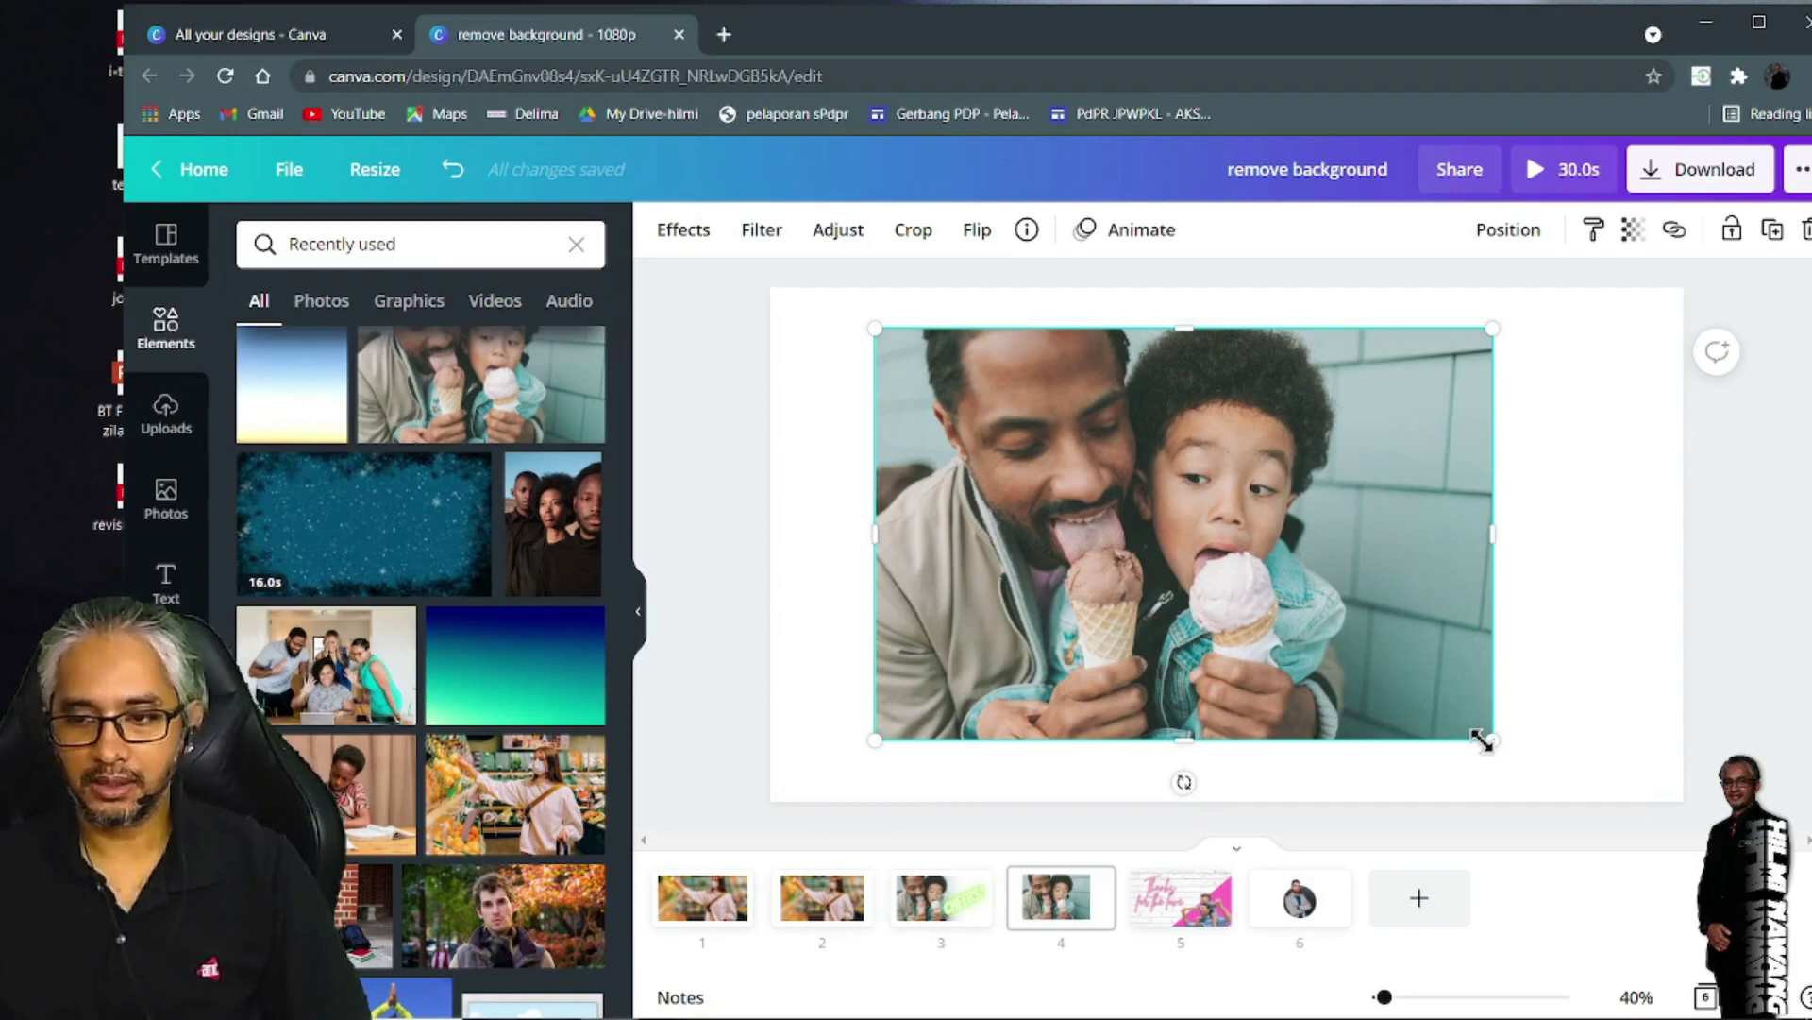
{"action": "left_click_drag", "start_coordinate": [1502, 758], "coordinate": [1534, 791]}
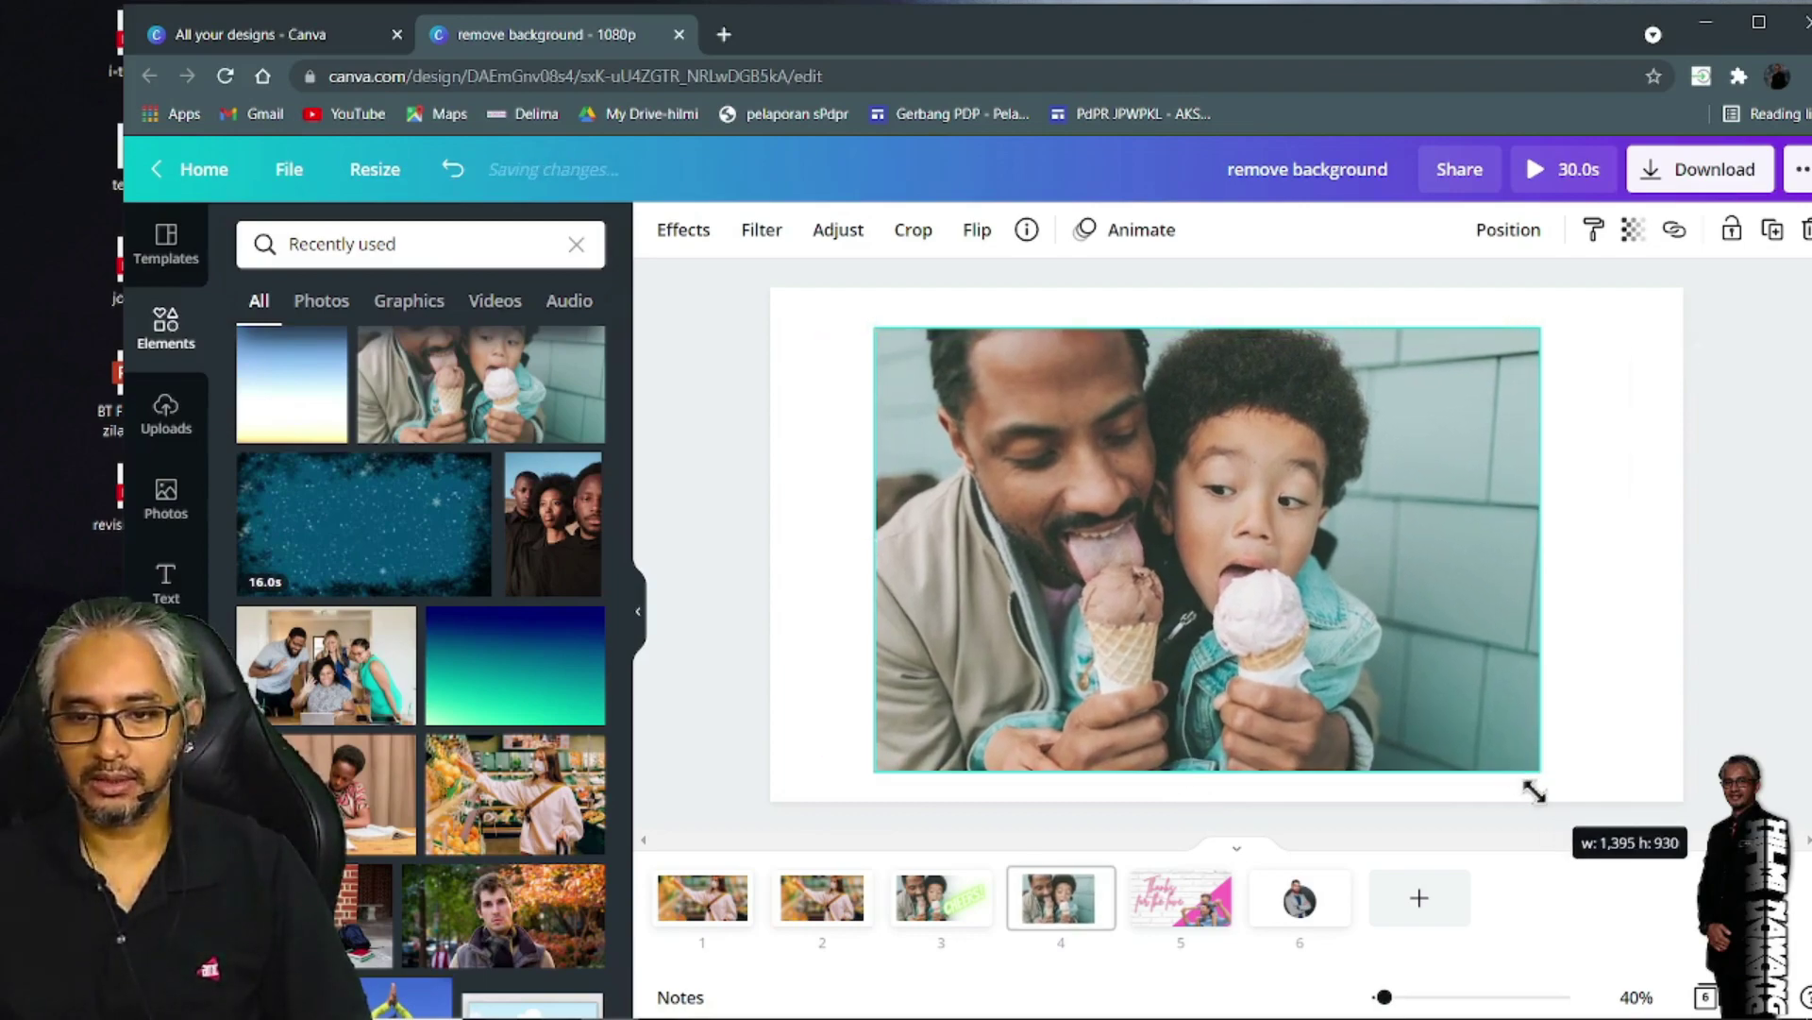
{"action": "left_click_drag", "start_coordinate": [1409, 704], "coordinate": [1388, 708]}
{"action": "left_click", "coordinate": [1744, 576]}
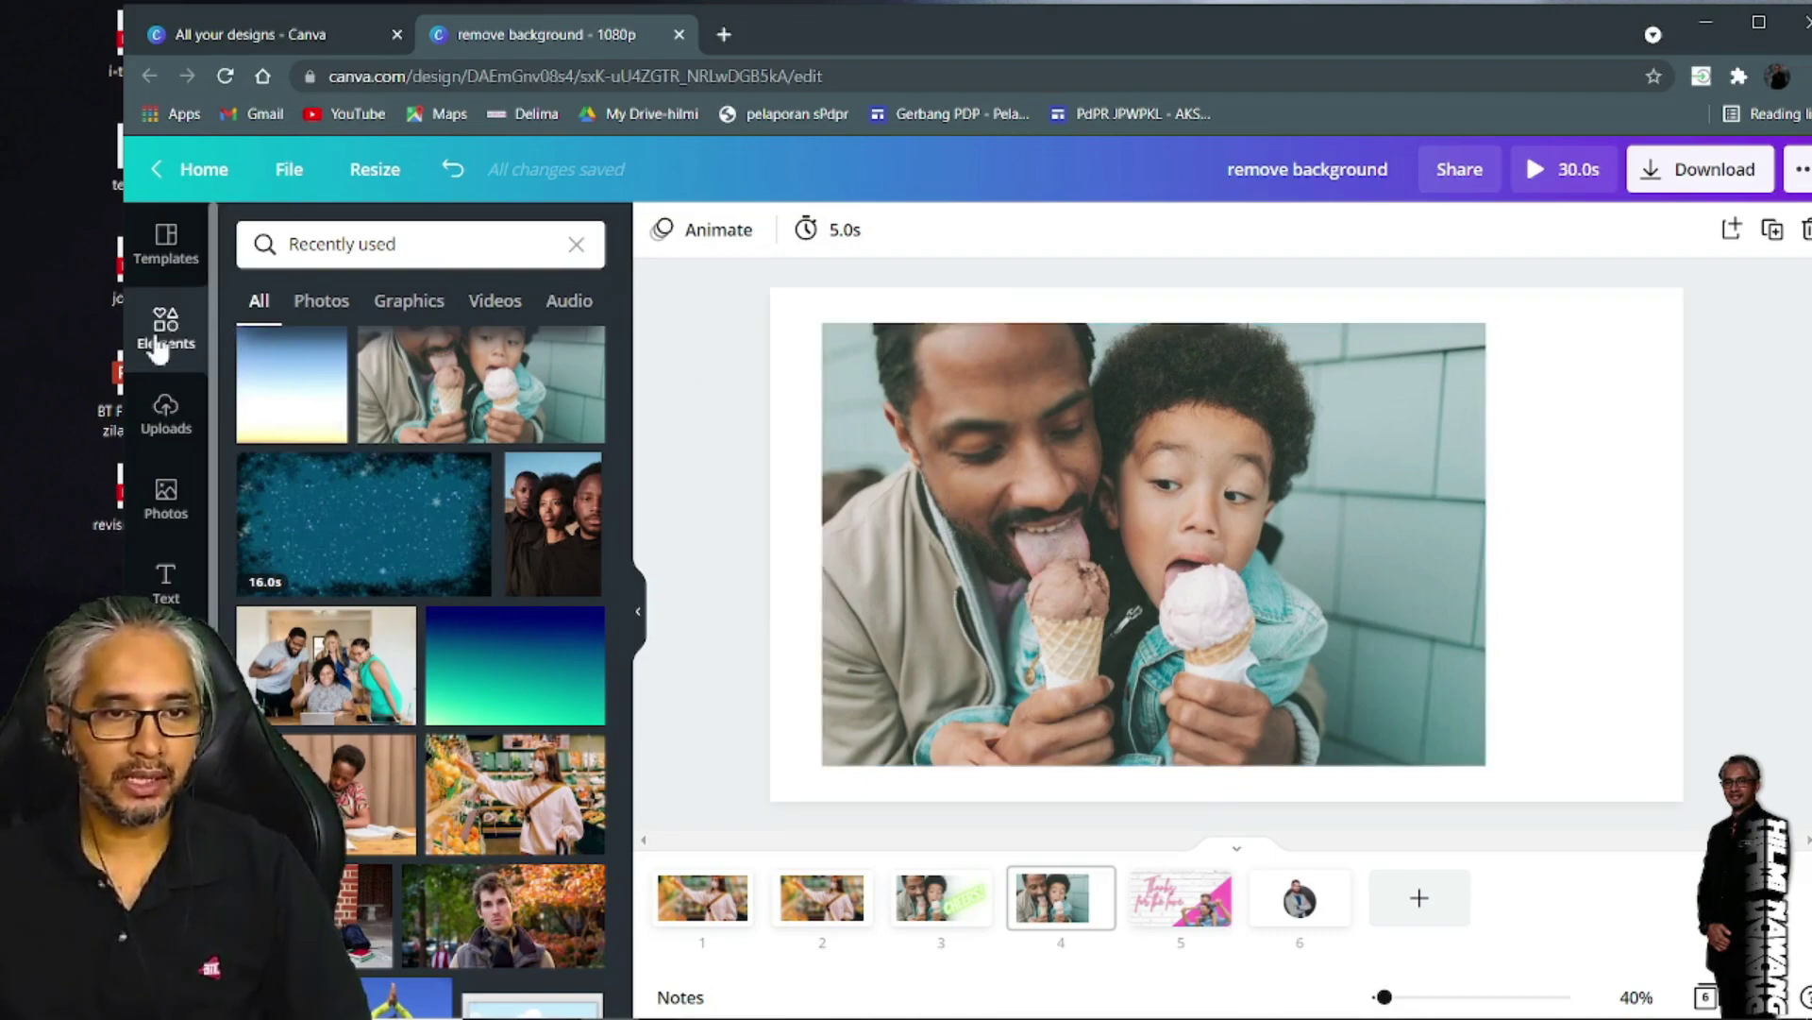
Search the elements for "gradient" and limit the results to graphics
{"action": "left_click", "coordinate": [329, 248]}
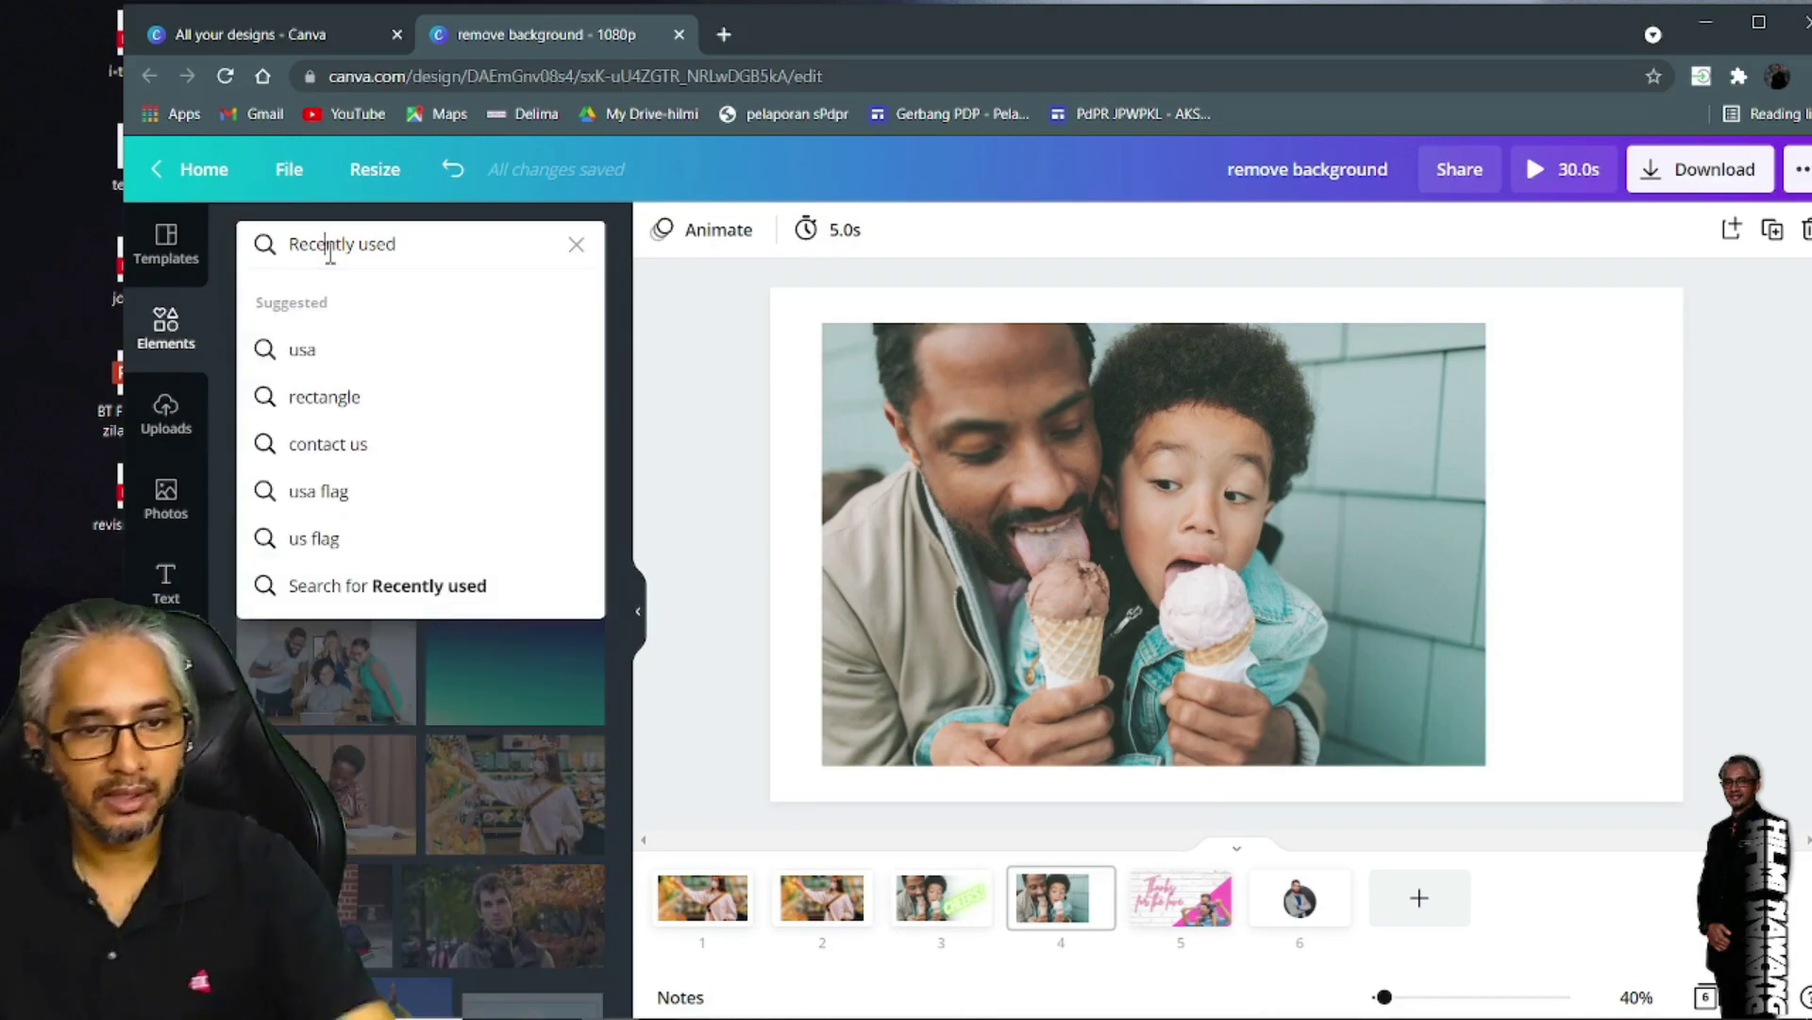
{"action": "type", "text": "gra"}
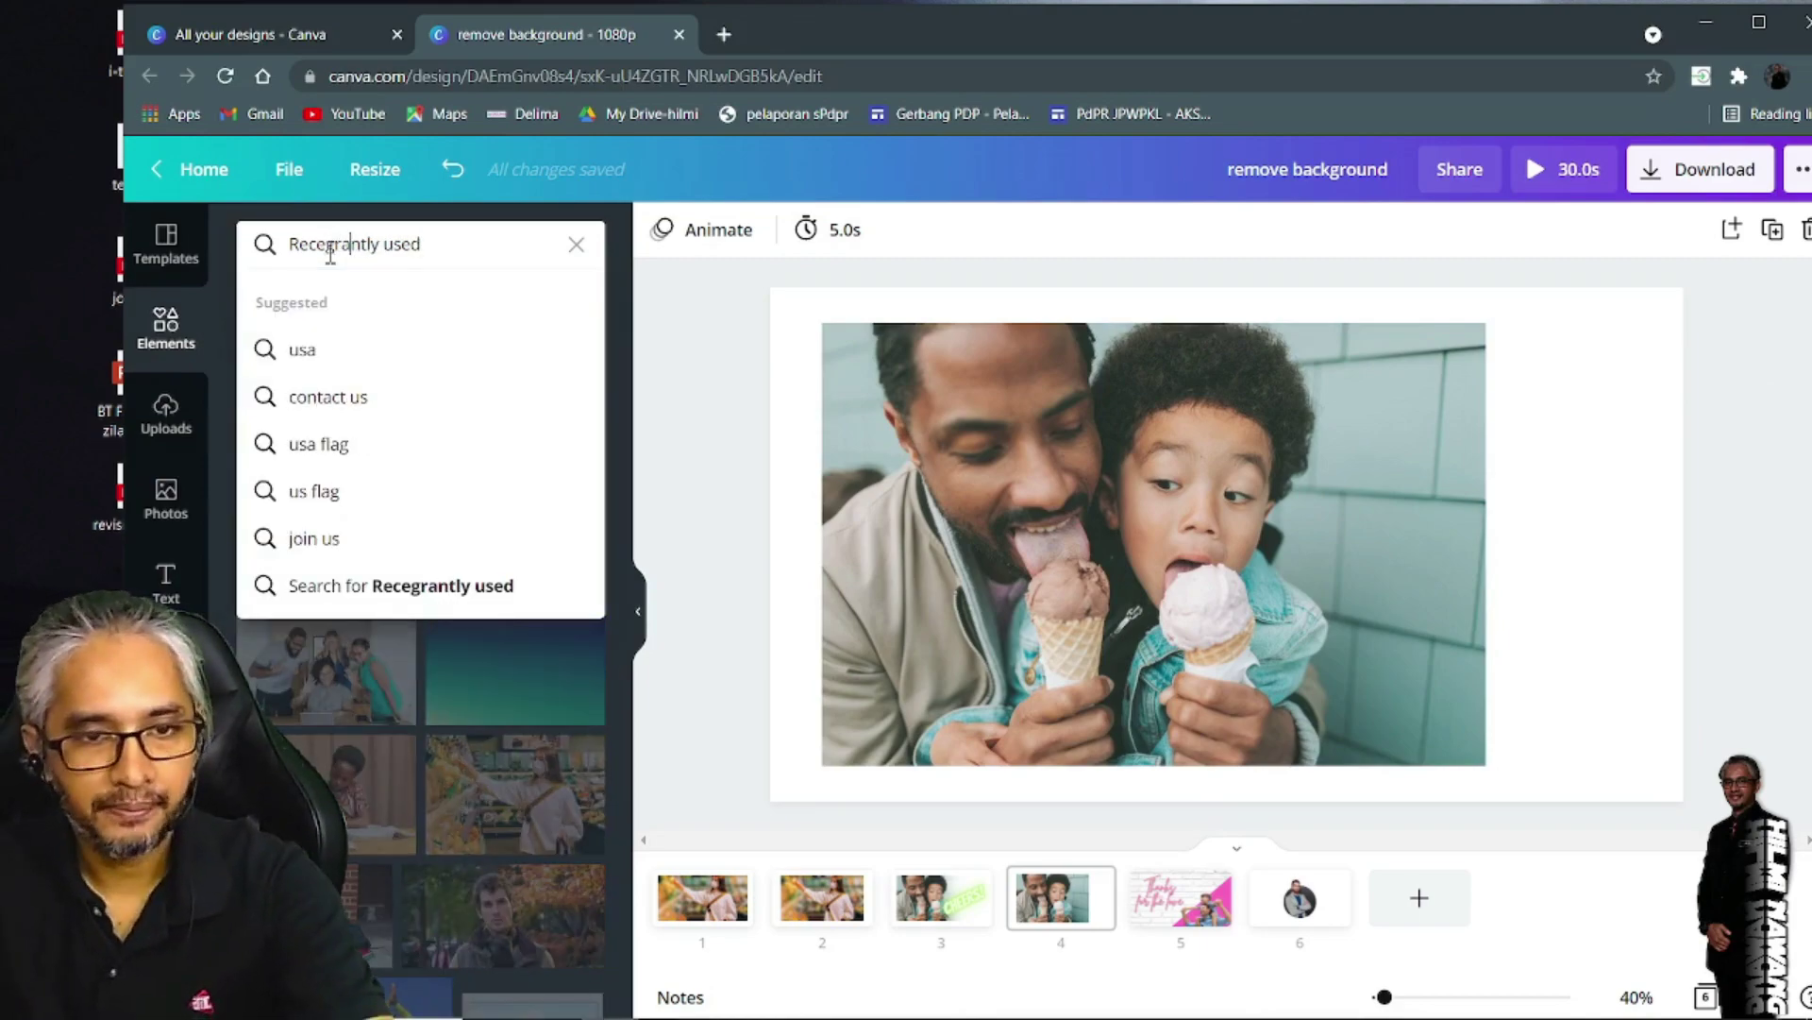
{"action": "key", "text": "ctrl+a"}
{"action": "type", "text": "gradient"}
{"action": "key", "text": "Return"}
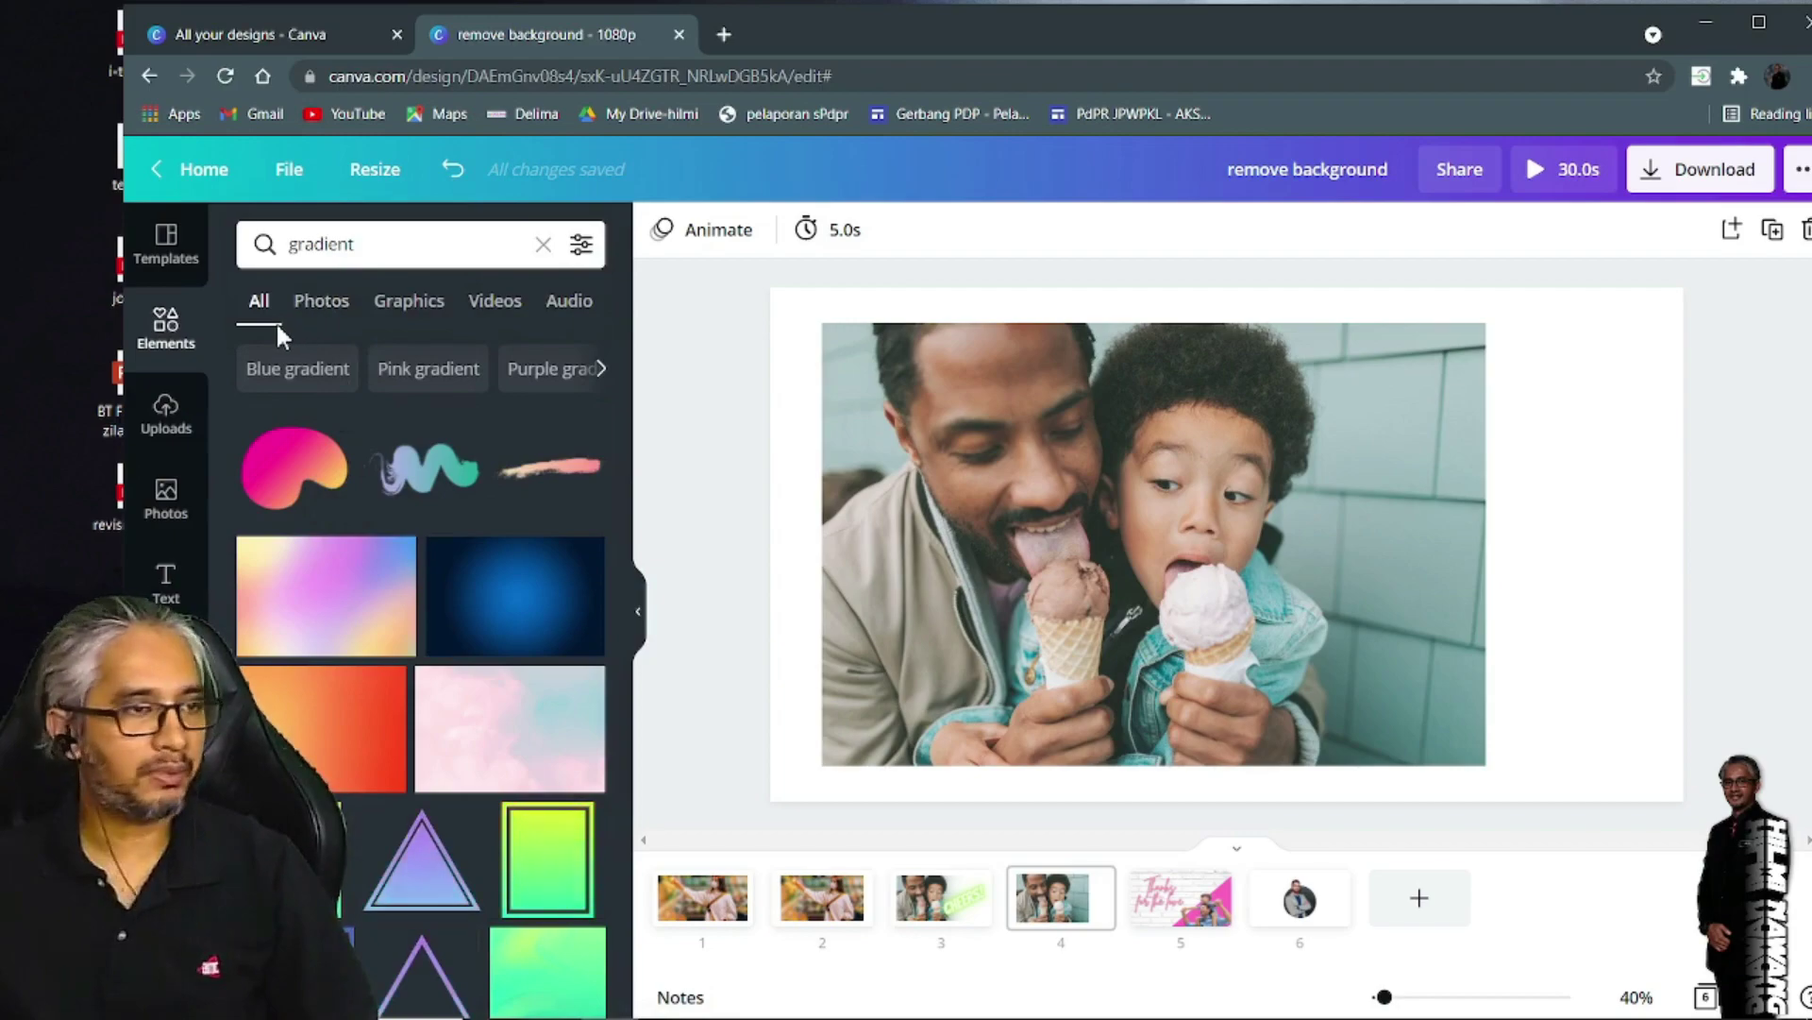
{"action": "left_click", "coordinate": [397, 319]}
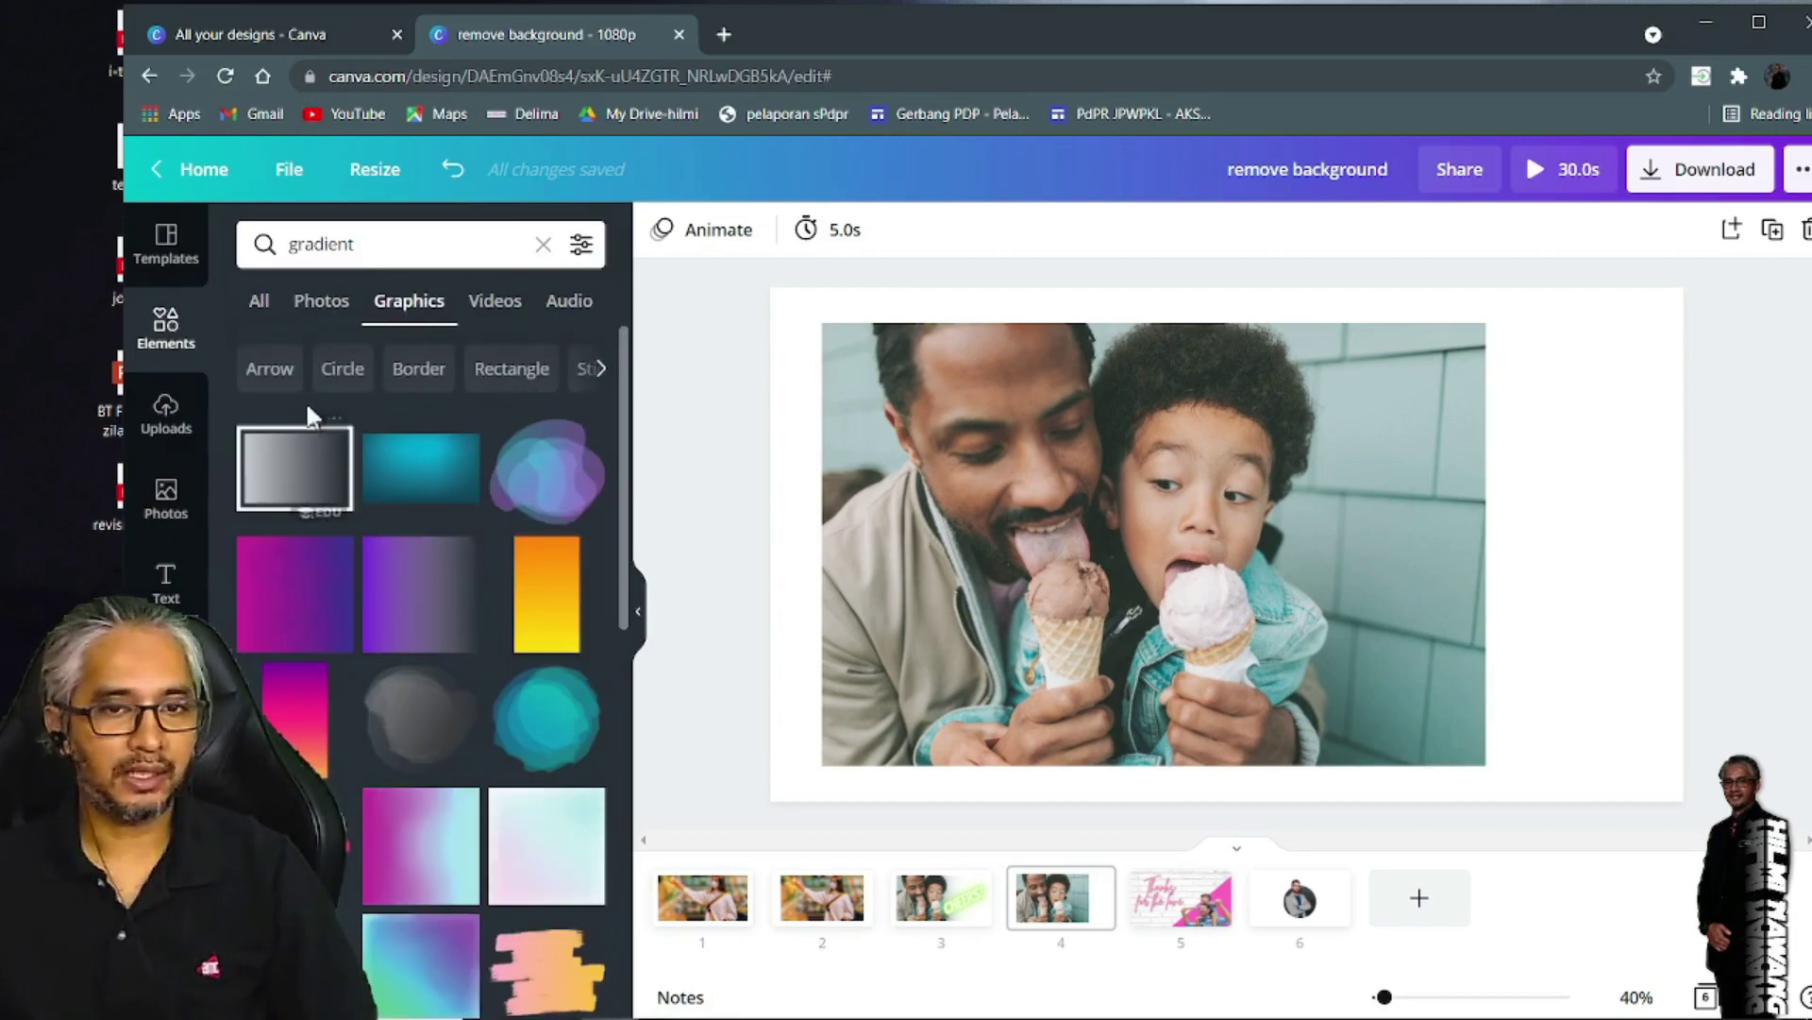
{"action": "scroll", "coordinate": [467, 648], "scroll_direction": "down", "scroll_amount": 1}
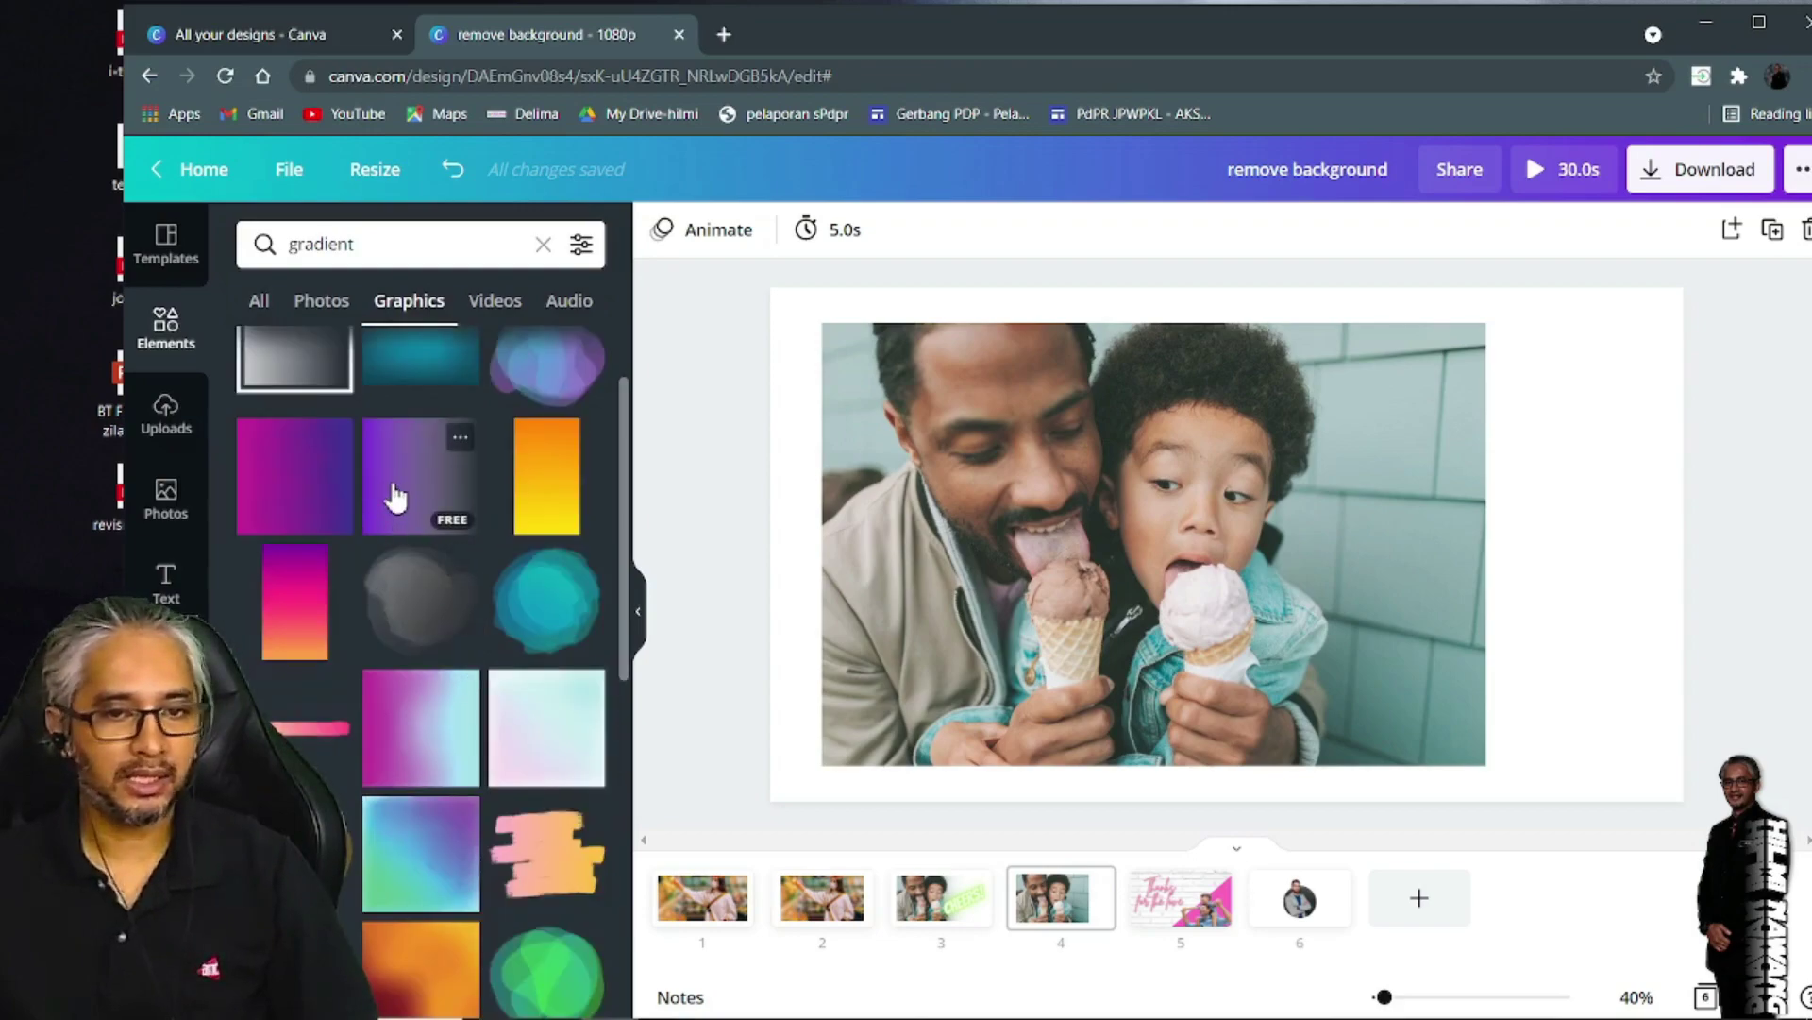
Add the purple fading gradient over the ice-cream photo's right side and rotate it 180° so the solid edge faces outward
{"action": "left_click_drag", "start_coordinate": [410, 482], "coordinate": [1078, 376]}
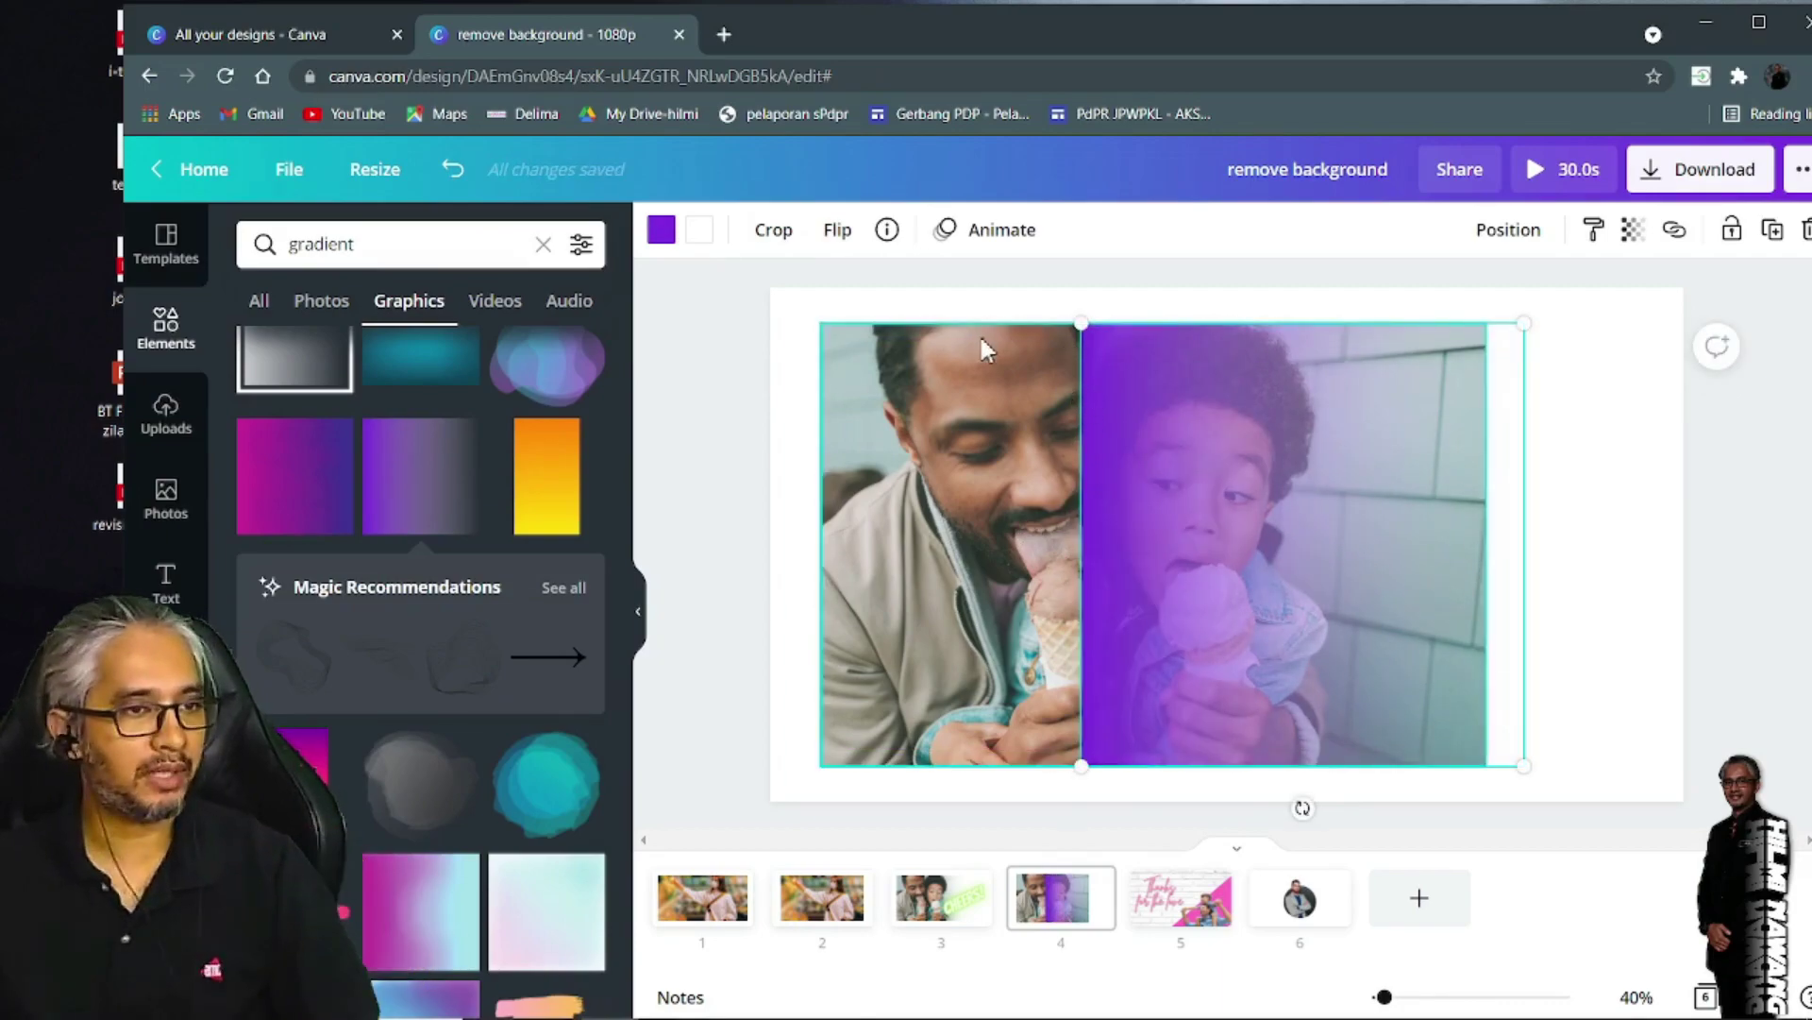
{"action": "left_click_drag", "start_coordinate": [1303, 808], "coordinate": [1290, 250]}
{"action": "left_click_drag", "start_coordinate": [1360, 432], "coordinate": [1362, 433]}
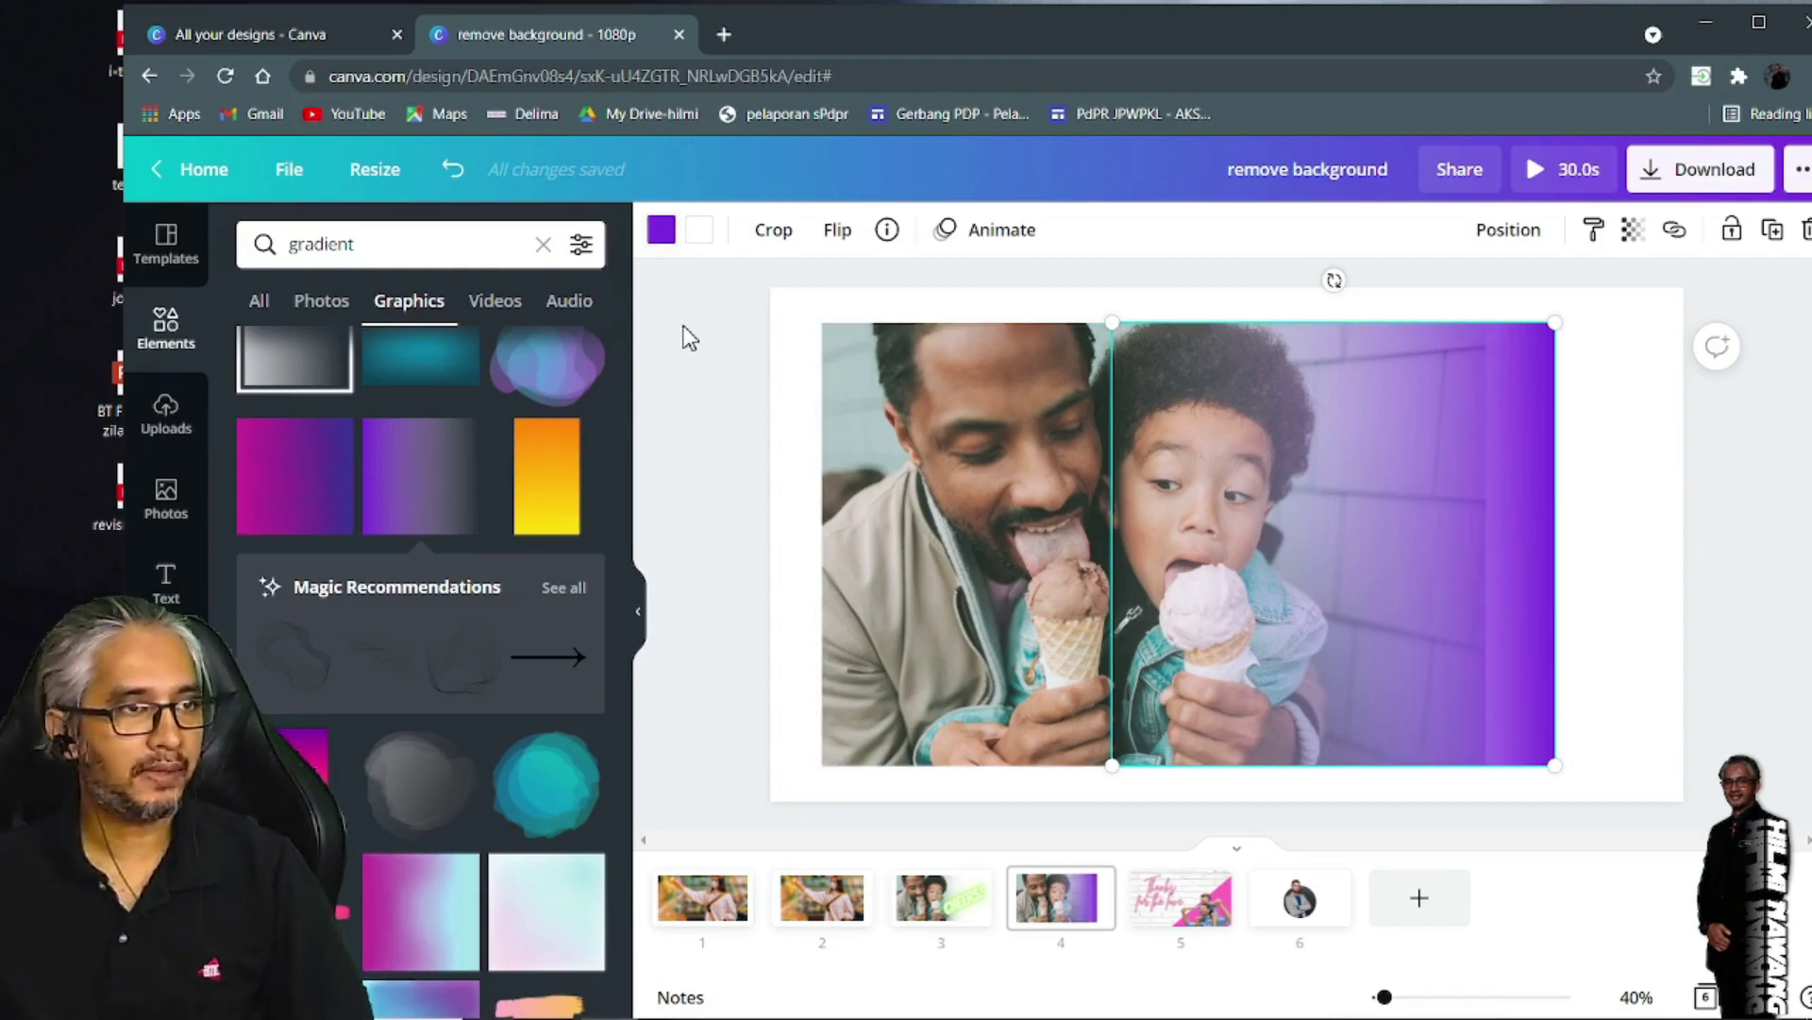
Recolour the gradient white and shift it slightly right so it fades the ice-cream photo's right edge
{"action": "left_click", "coordinate": [661, 230]}
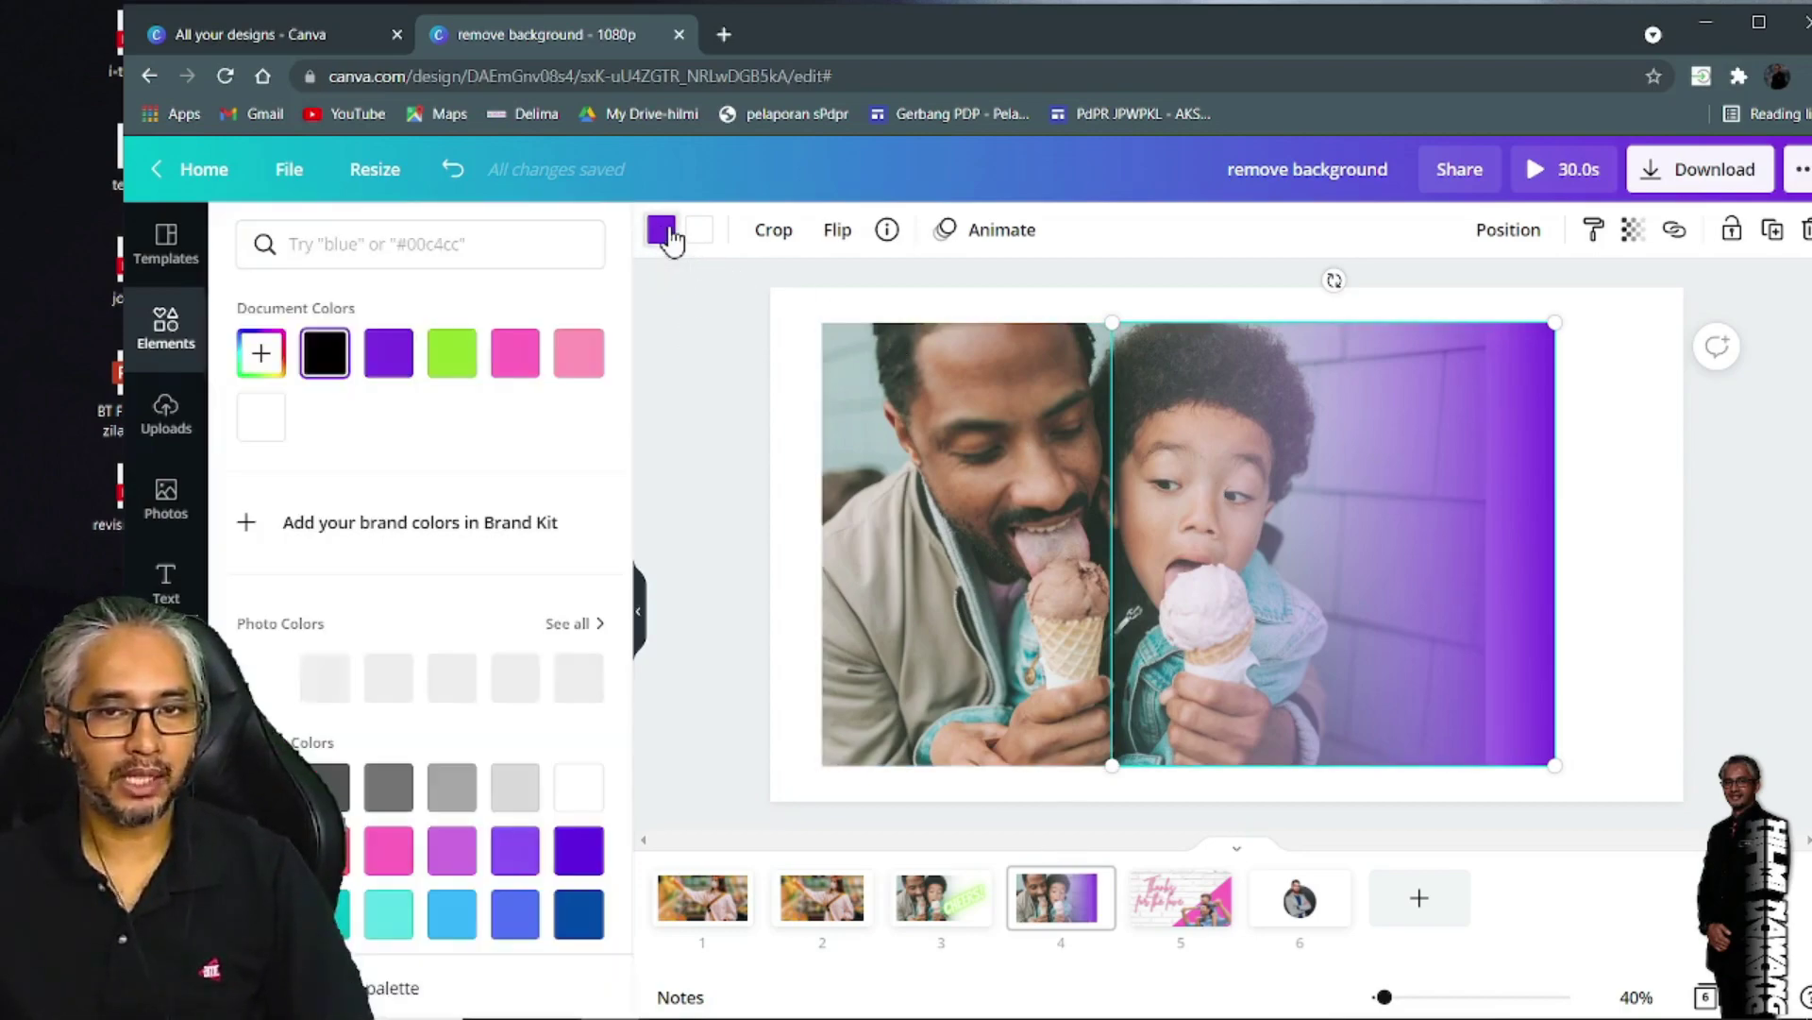
{"action": "left_click", "coordinate": [265, 413]}
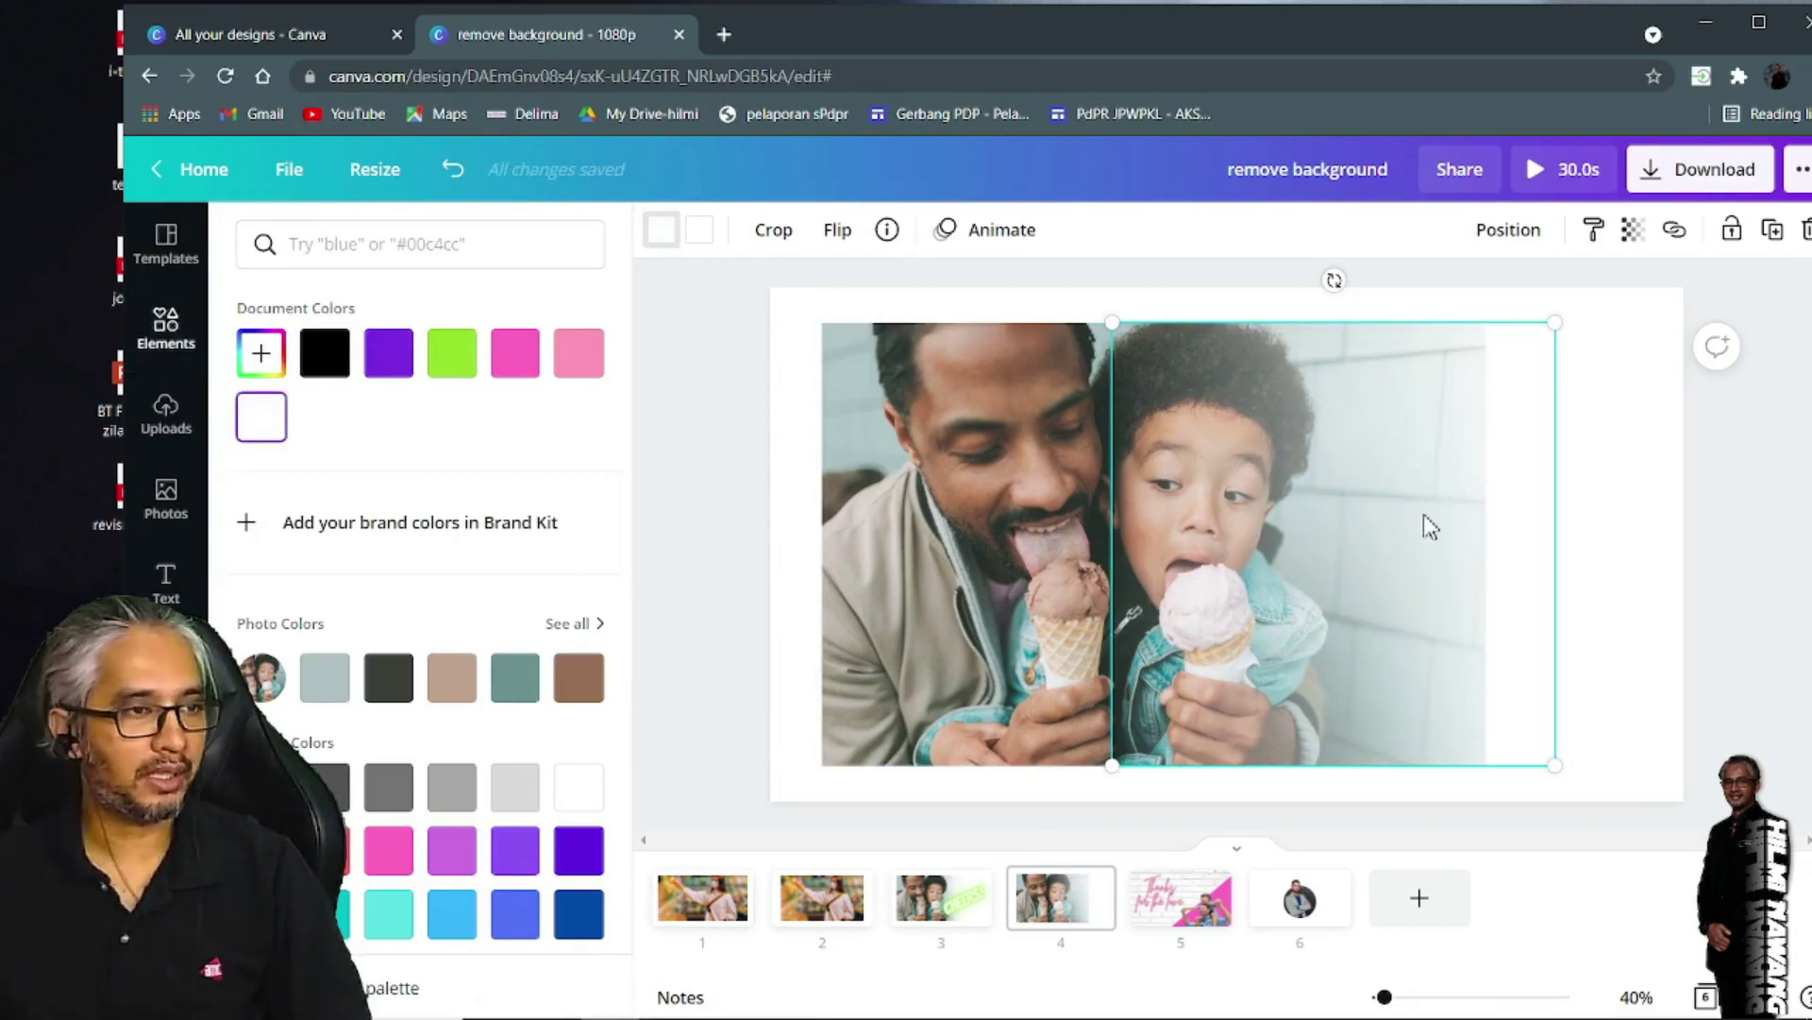
{"action": "left_click_drag", "start_coordinate": [1427, 522], "coordinate": [1451, 513]}
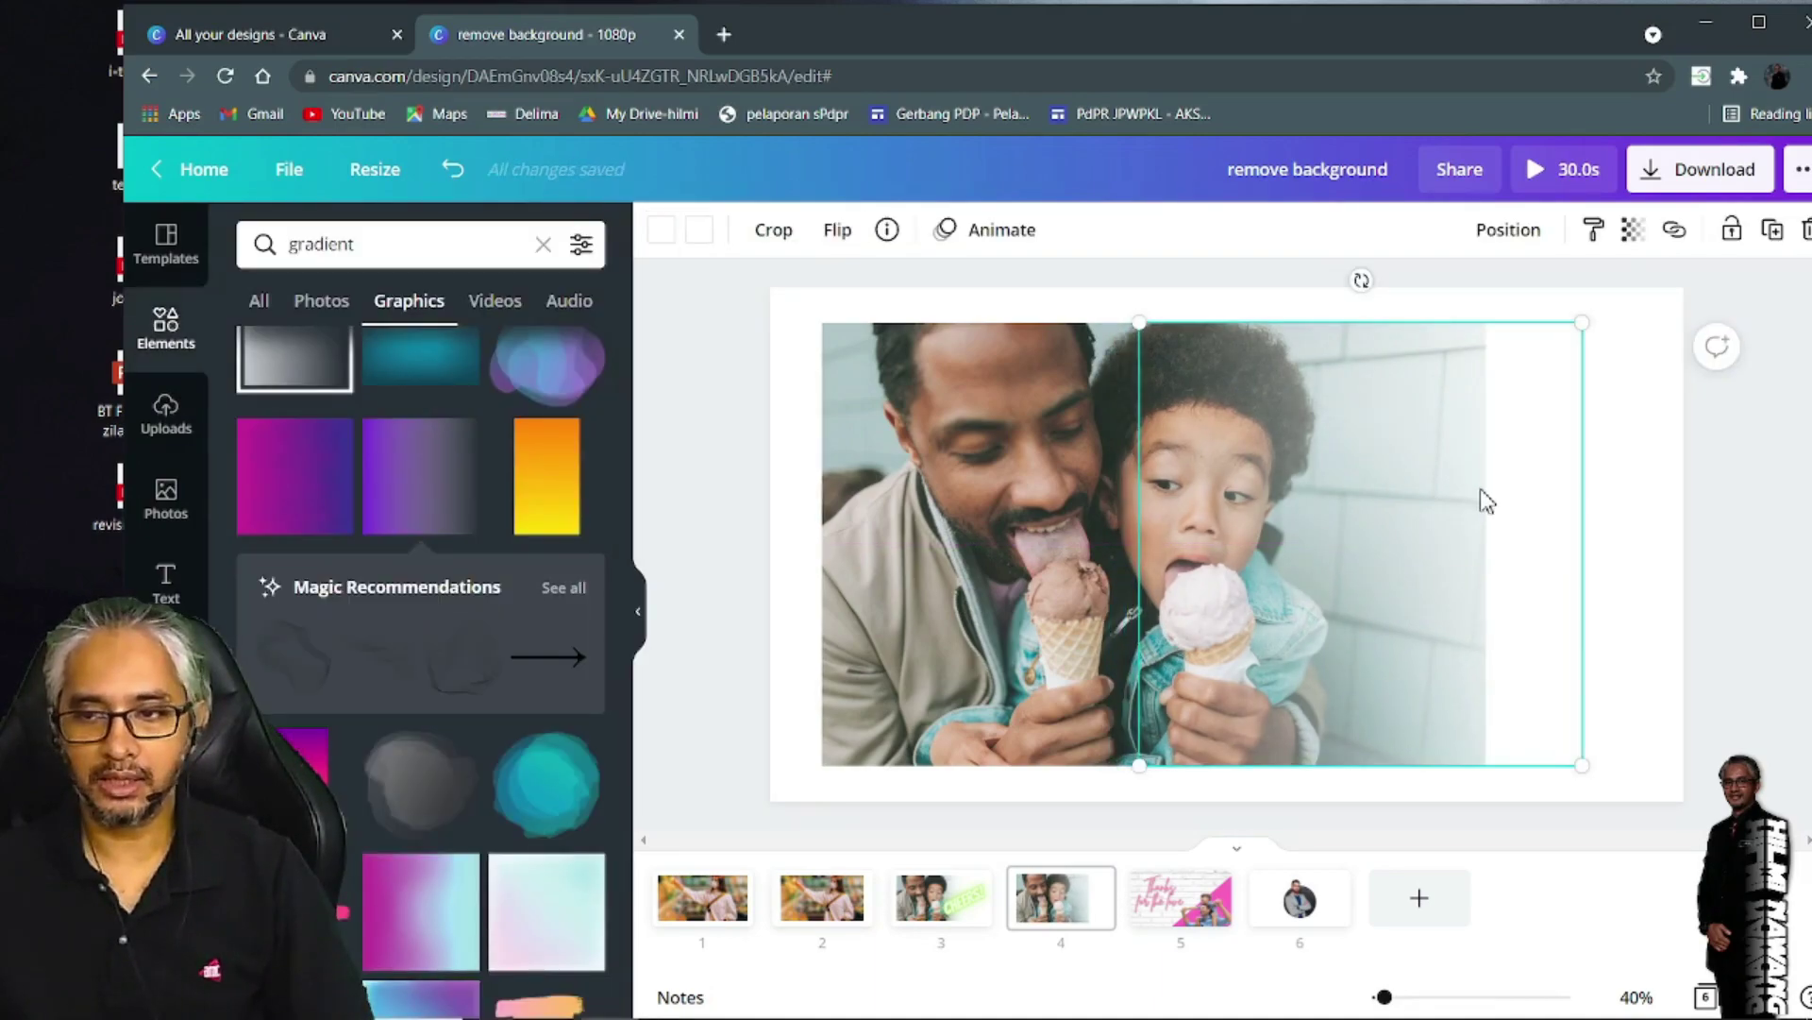
Duplicate the white gradient four times, offsetting each copy further left over the ice-cream photo to strengthen the fade
{"action": "left_click", "coordinate": [1773, 233]}
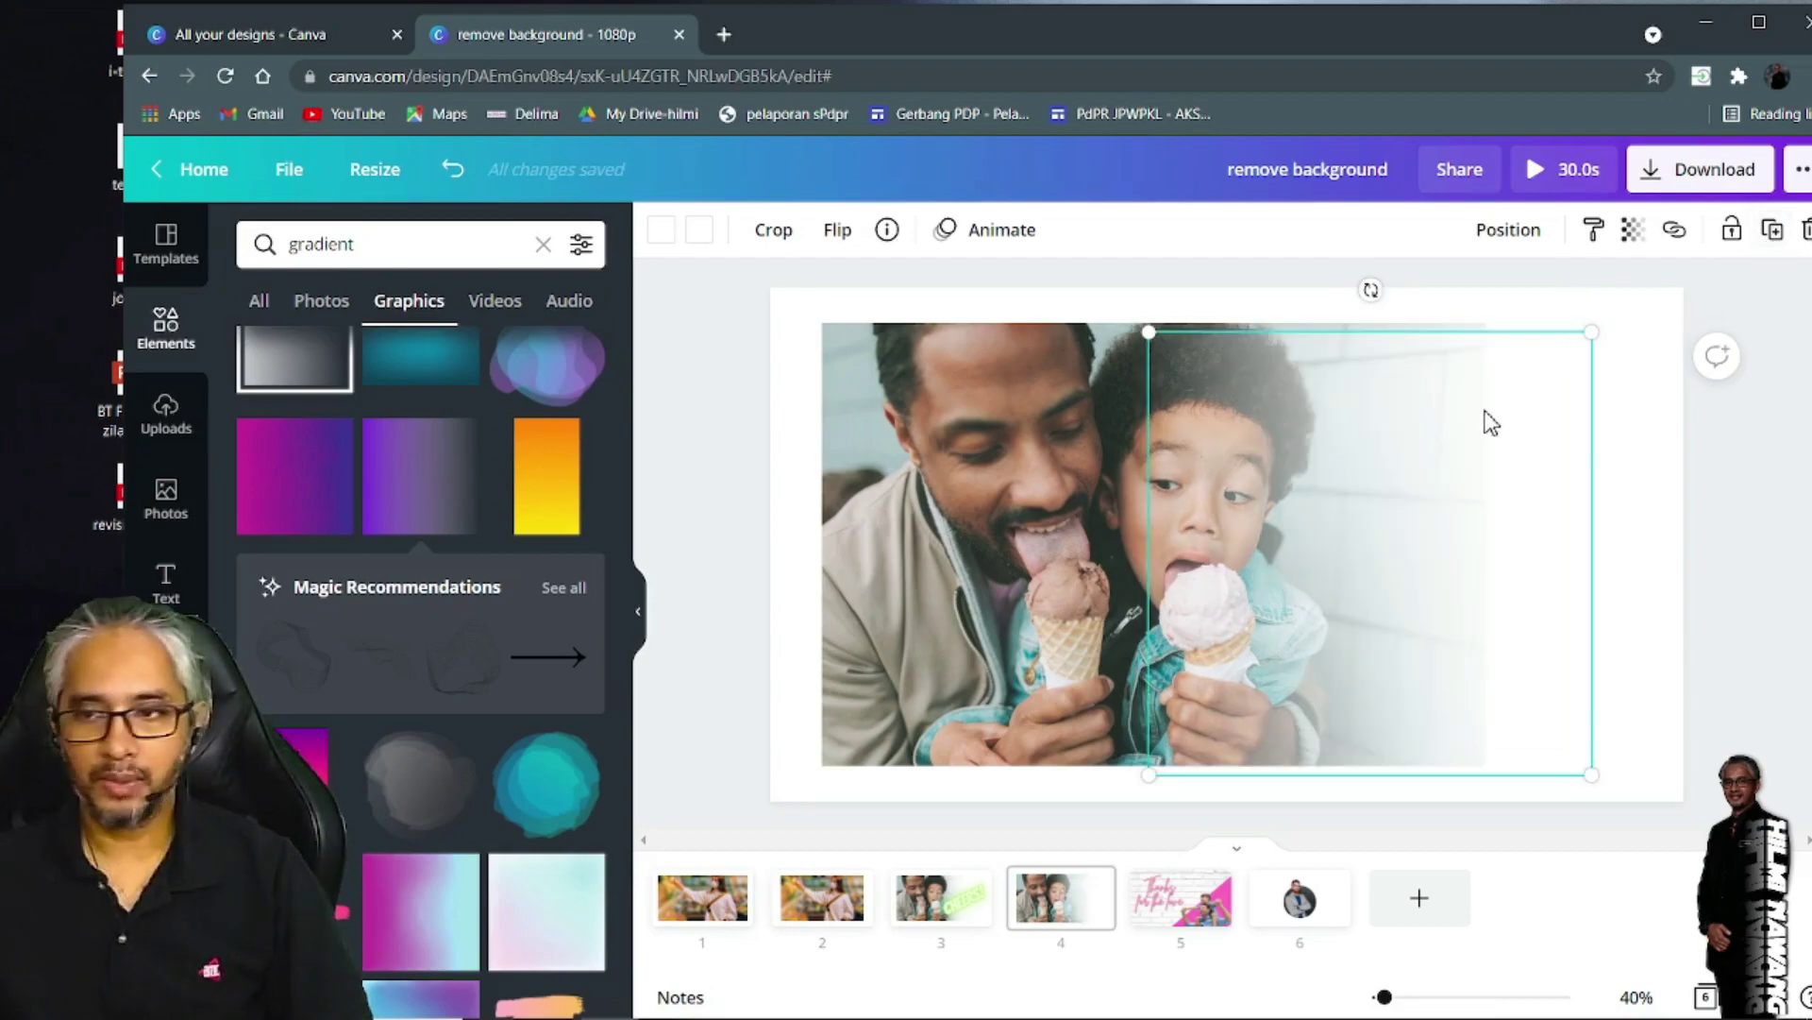
{"action": "left_click_drag", "start_coordinate": [1499, 468], "coordinate": [1477, 458]}
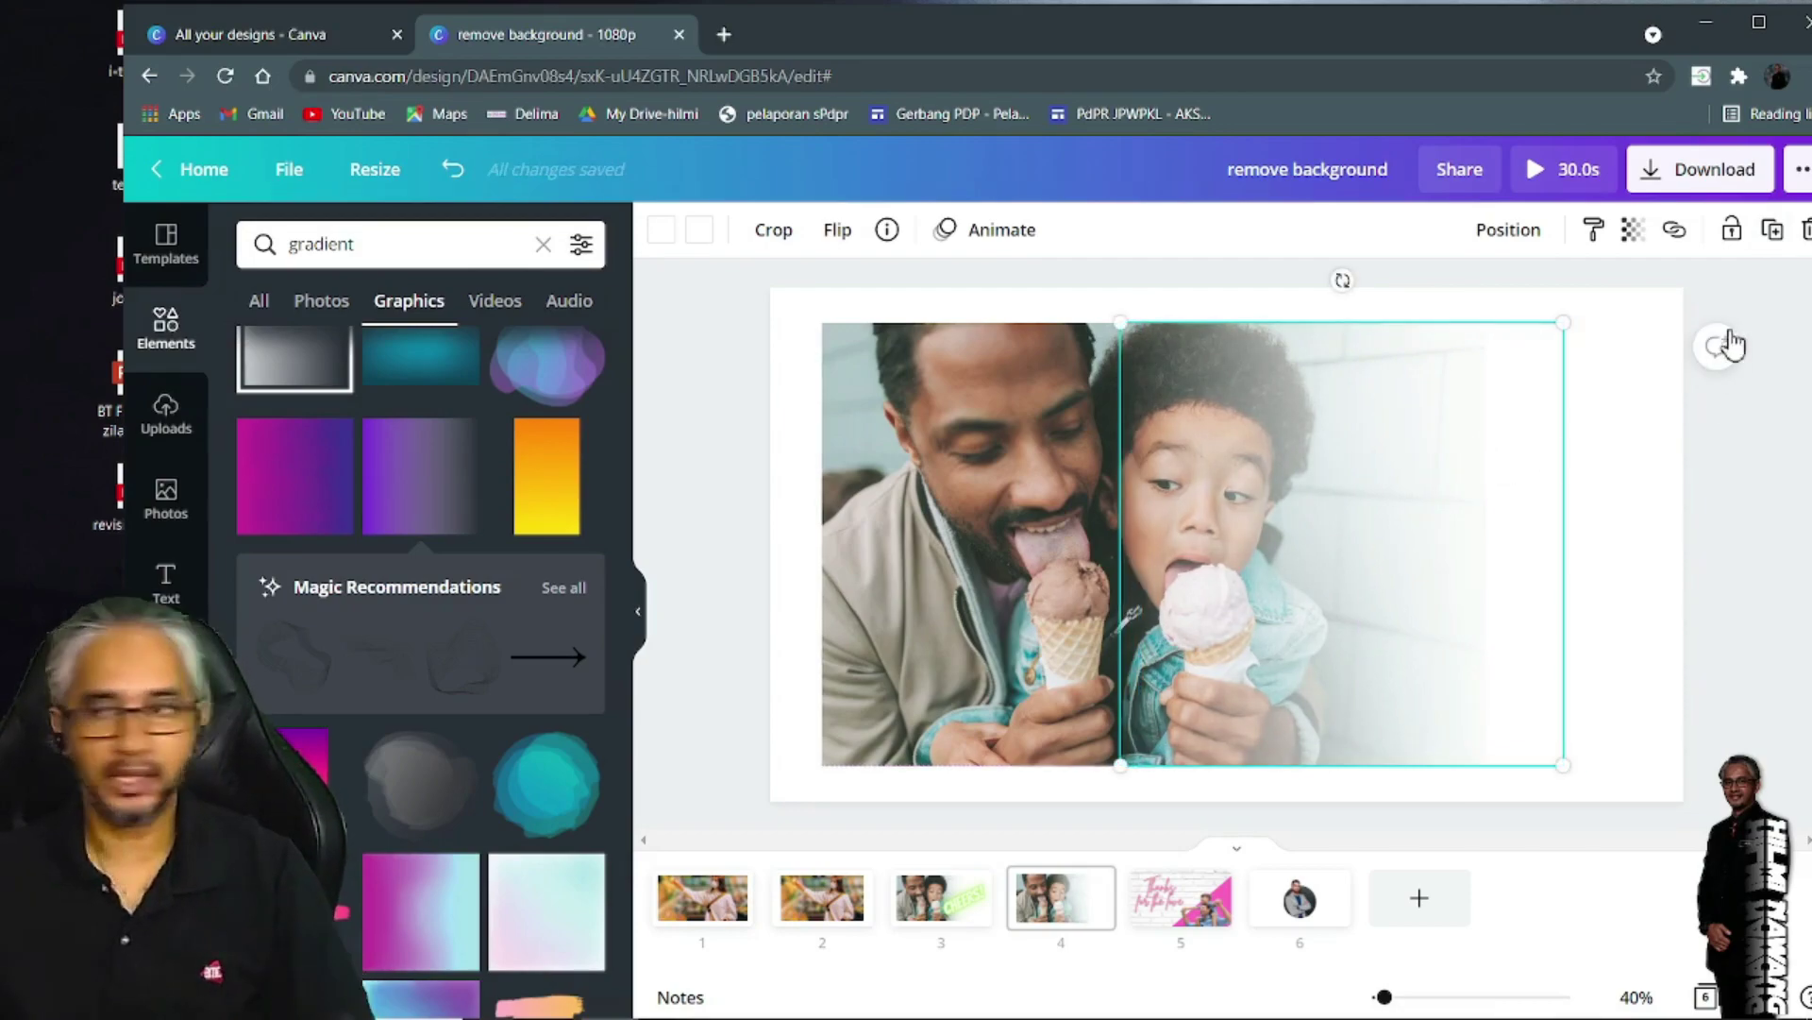
{"action": "left_click", "coordinate": [1773, 230]}
{"action": "left_click_drag", "start_coordinate": [1296, 529], "coordinate": [1248, 507]}
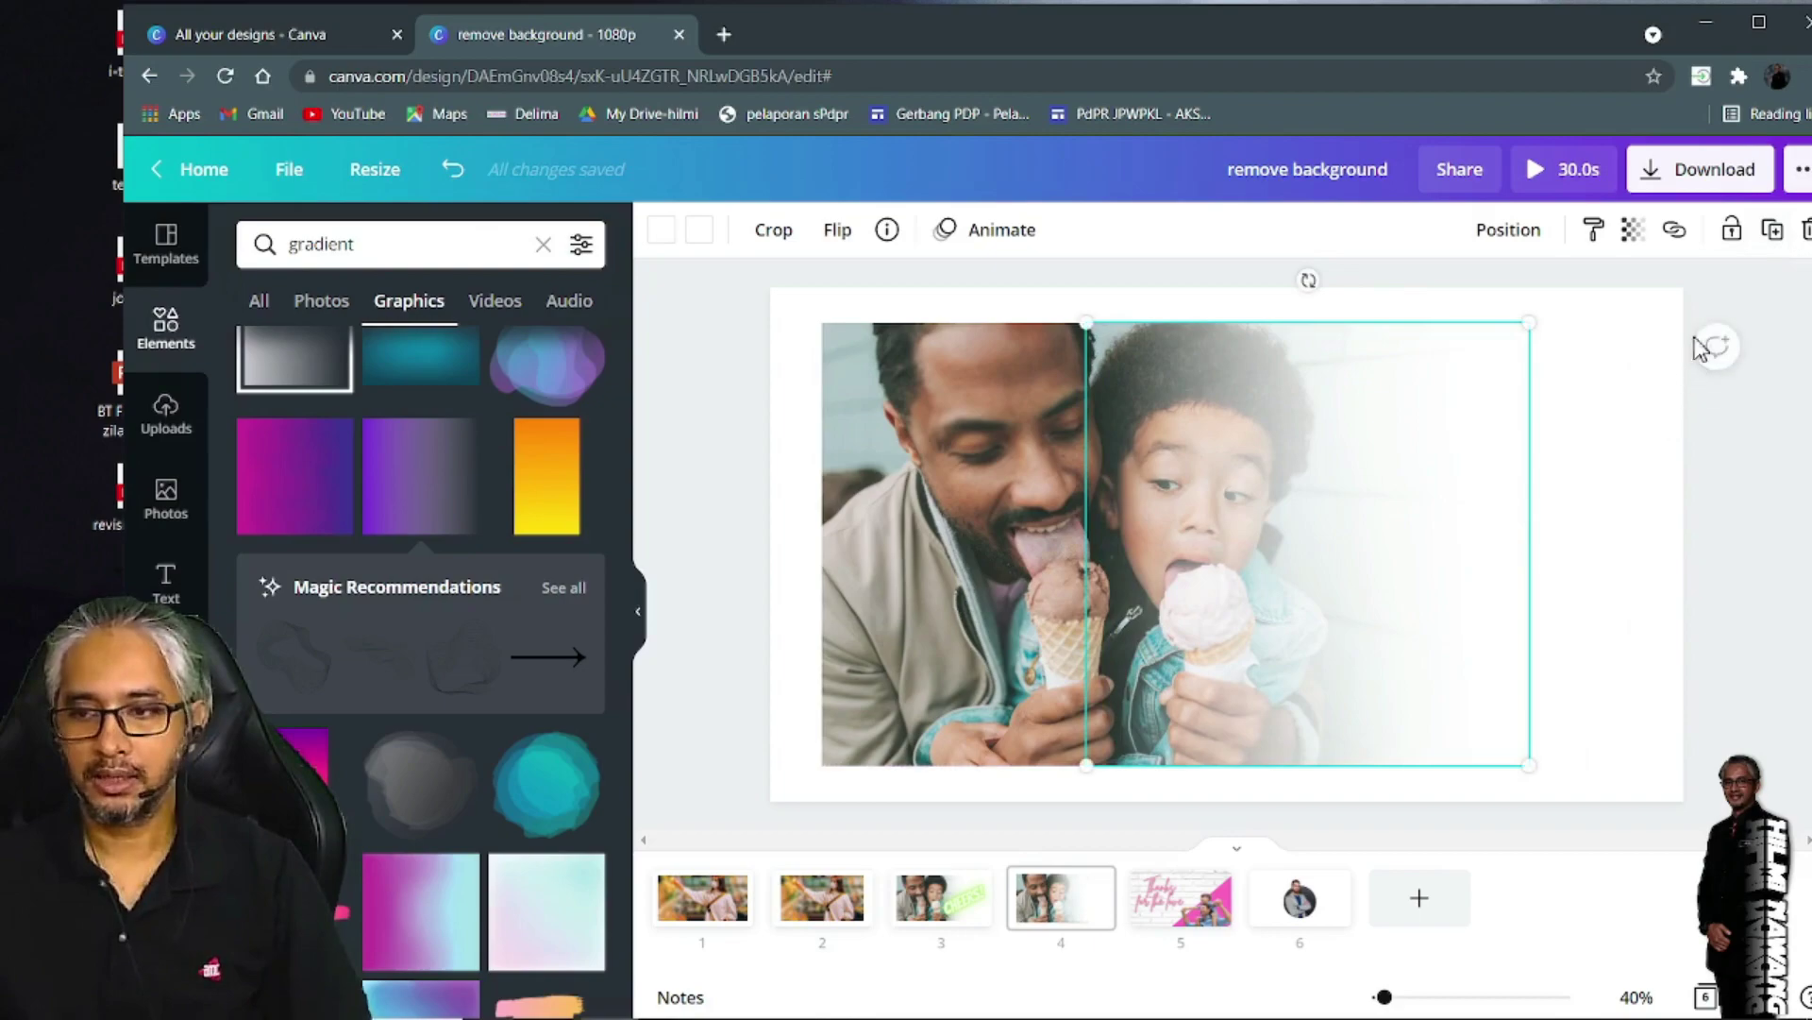
{"action": "left_click", "coordinate": [1772, 232]}
{"action": "left_click_drag", "start_coordinate": [1237, 536], "coordinate": [1218, 518]}
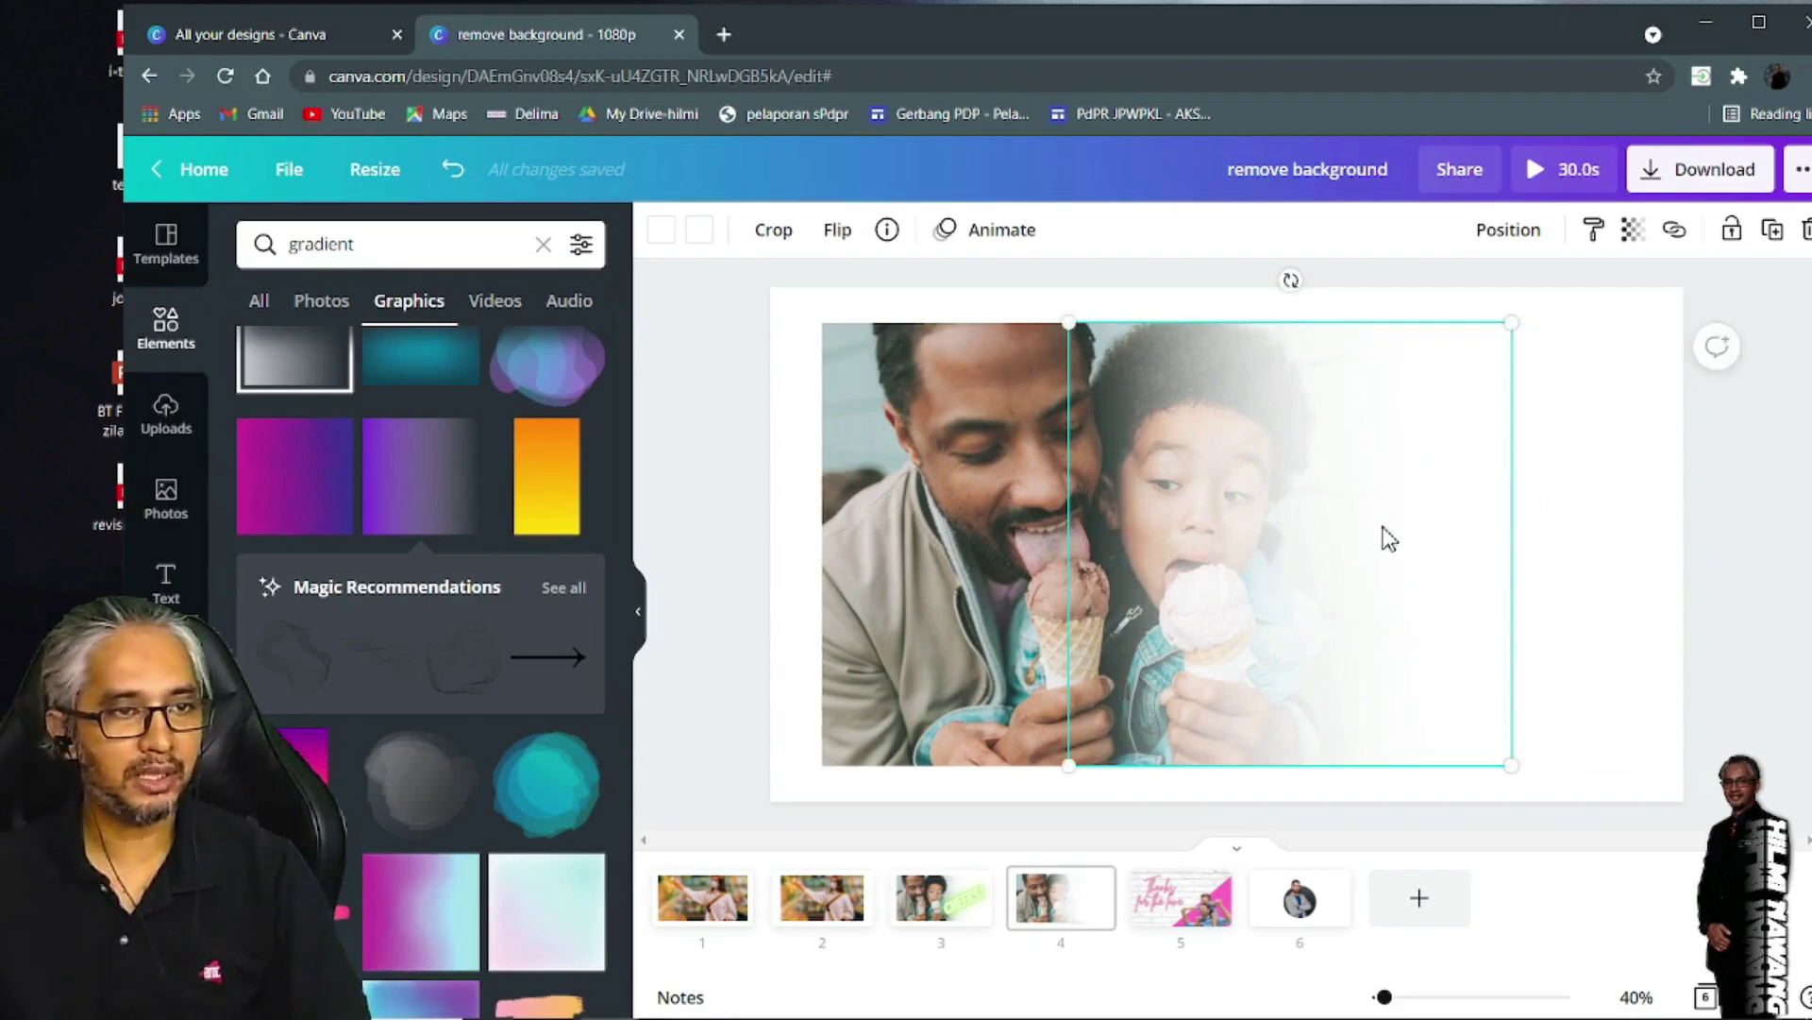
{"action": "left_click_drag", "start_coordinate": [1513, 644], "coordinate": [1582, 535]}
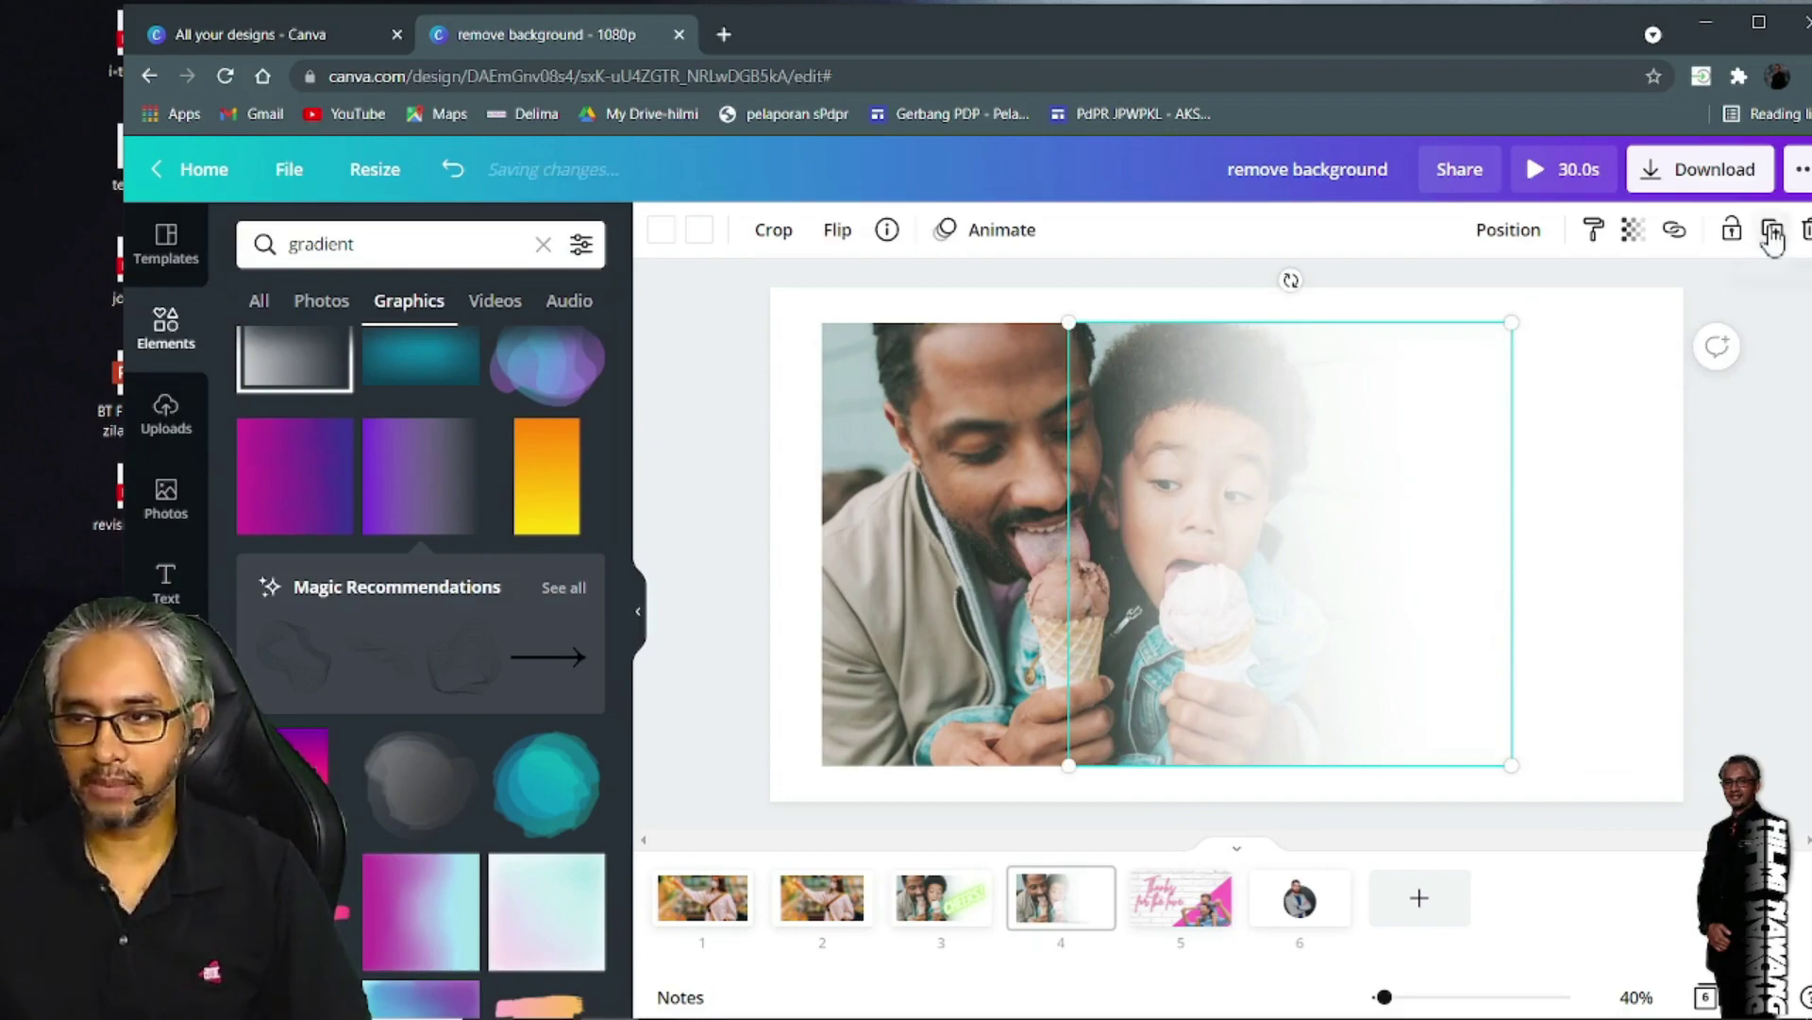
{"action": "left_click_drag", "start_coordinate": [1265, 494], "coordinate": [1199, 509]}
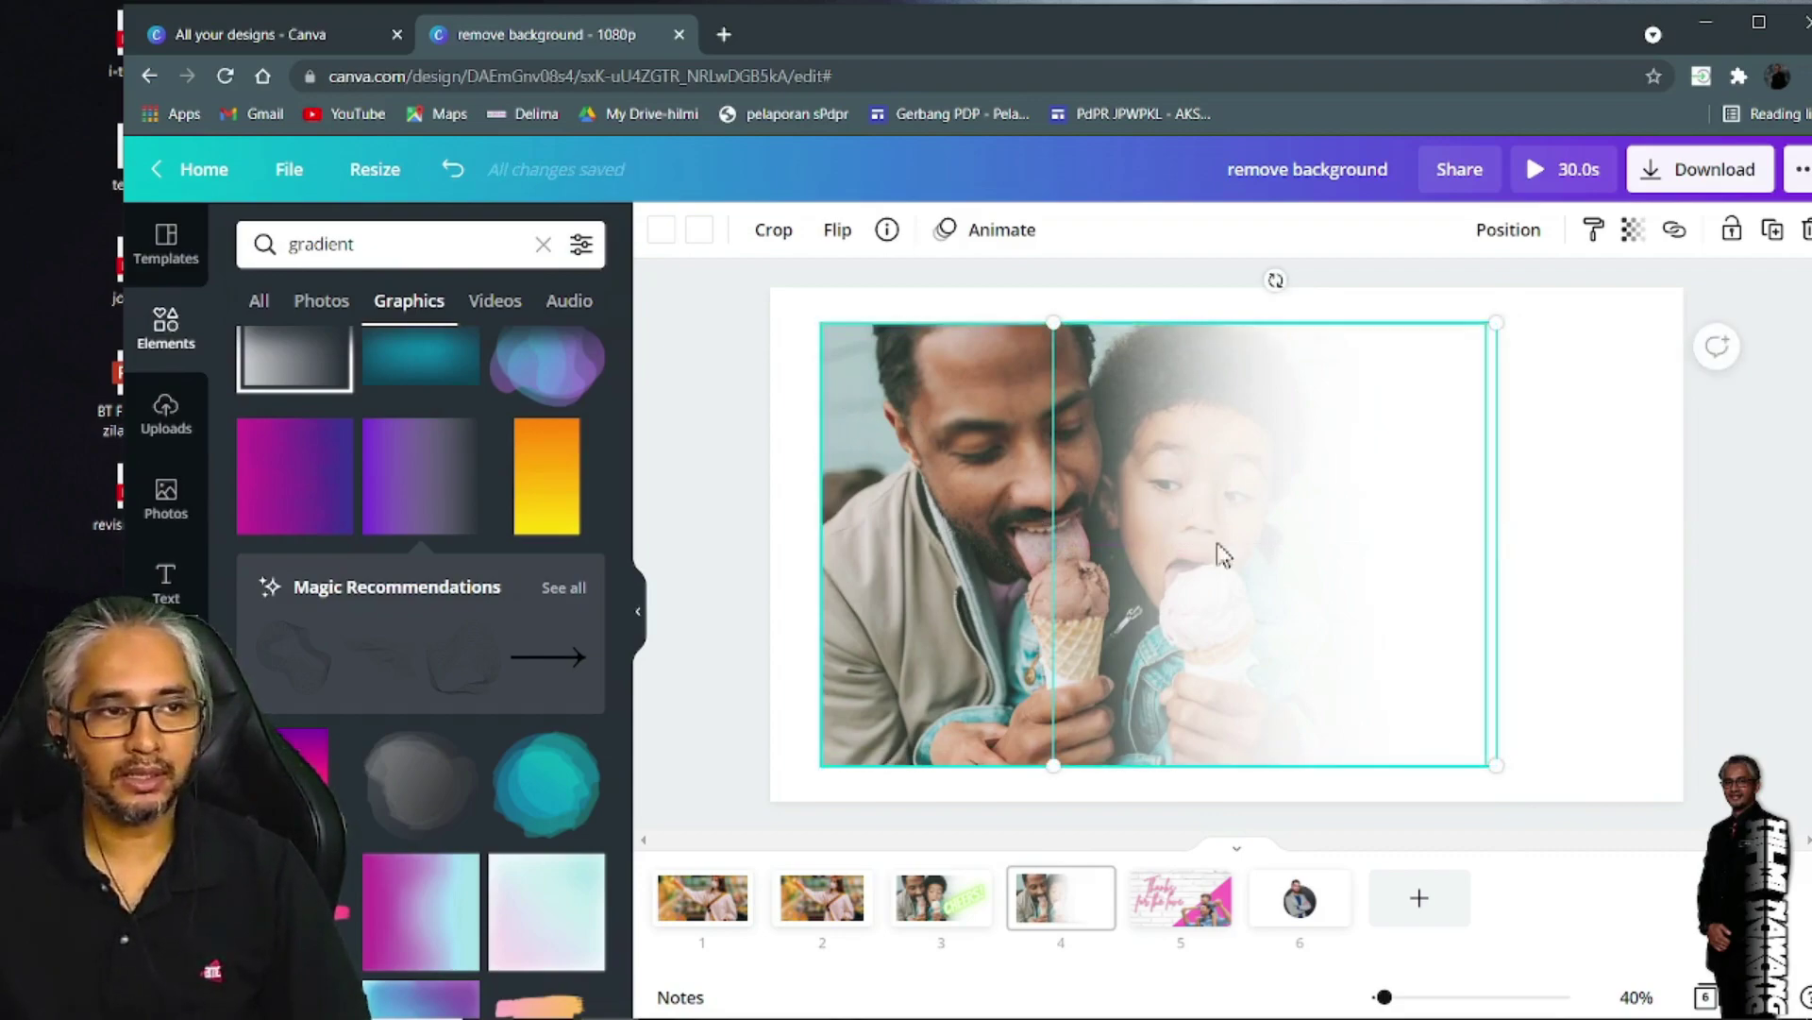
Group the five stacked white gradients and shift the group right so the photo's right side fades out
{"action": "left_click", "coordinate": [1667, 631]}
{"action": "left_click_drag", "start_coordinate": [1618, 598], "coordinate": [1315, 801]}
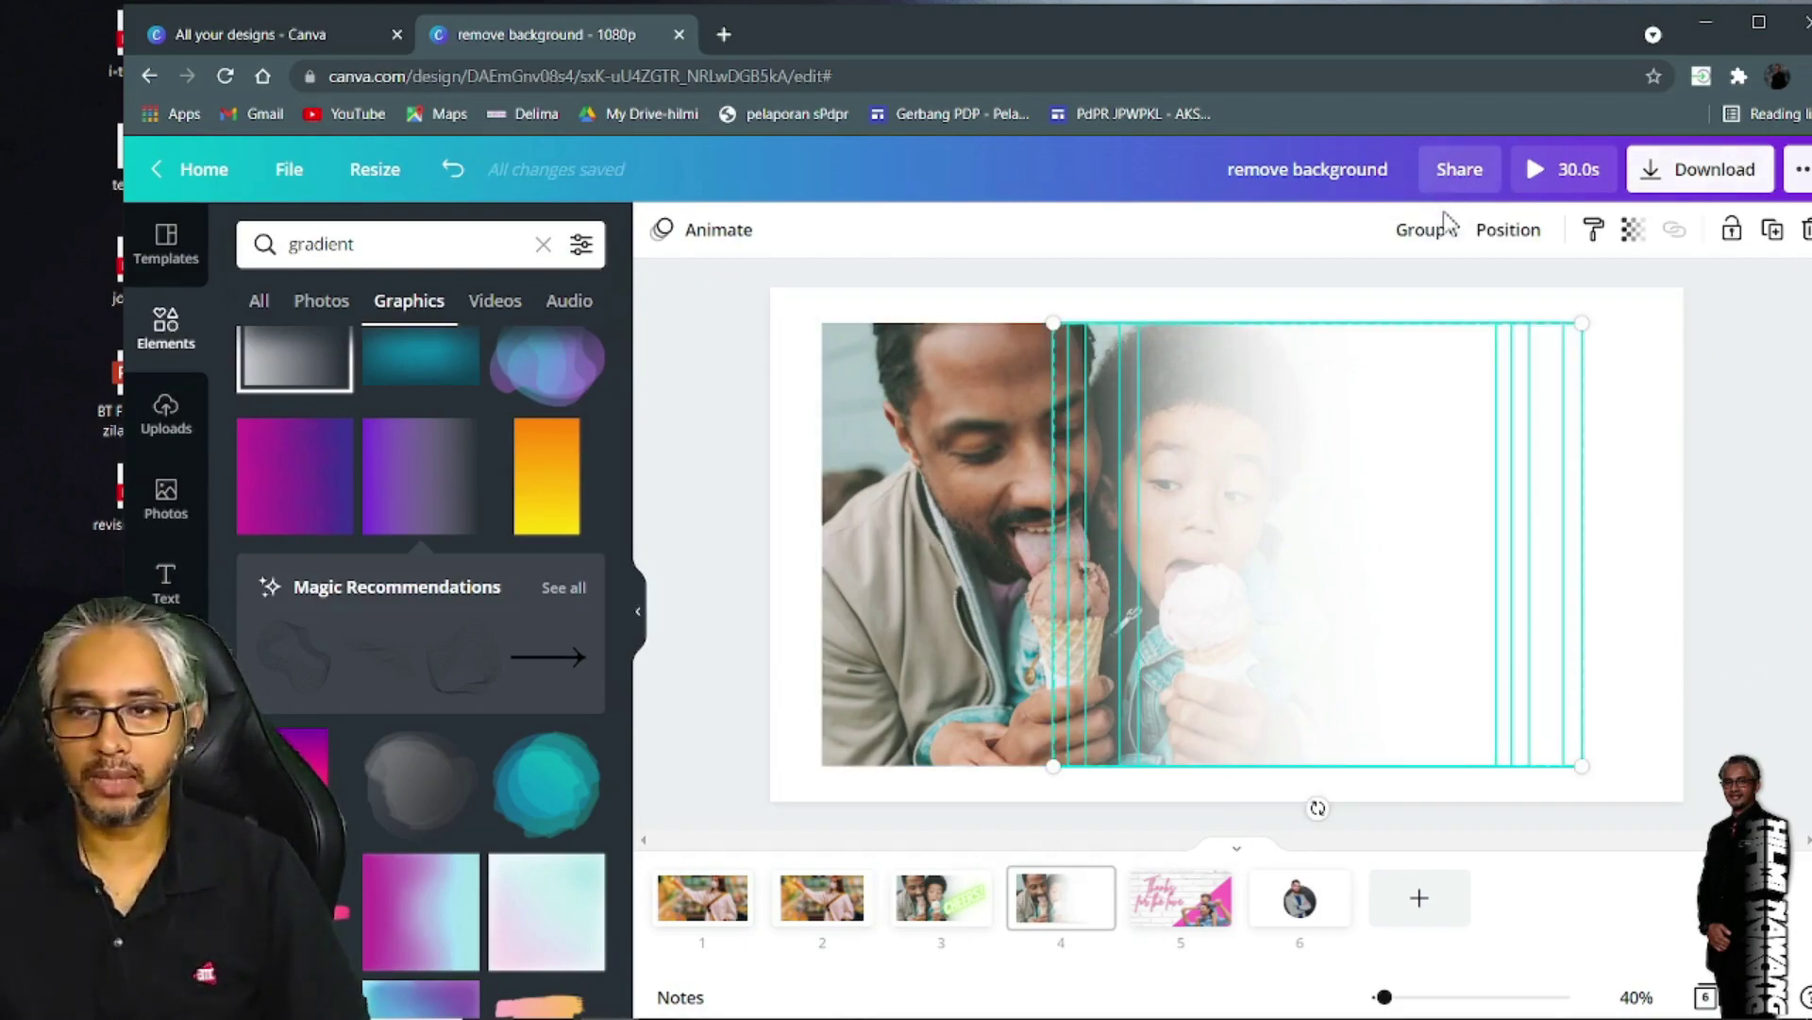
{"action": "left_click", "coordinate": [1422, 233]}
{"action": "left_click_drag", "start_coordinate": [1367, 491], "coordinate": [1453, 550]}
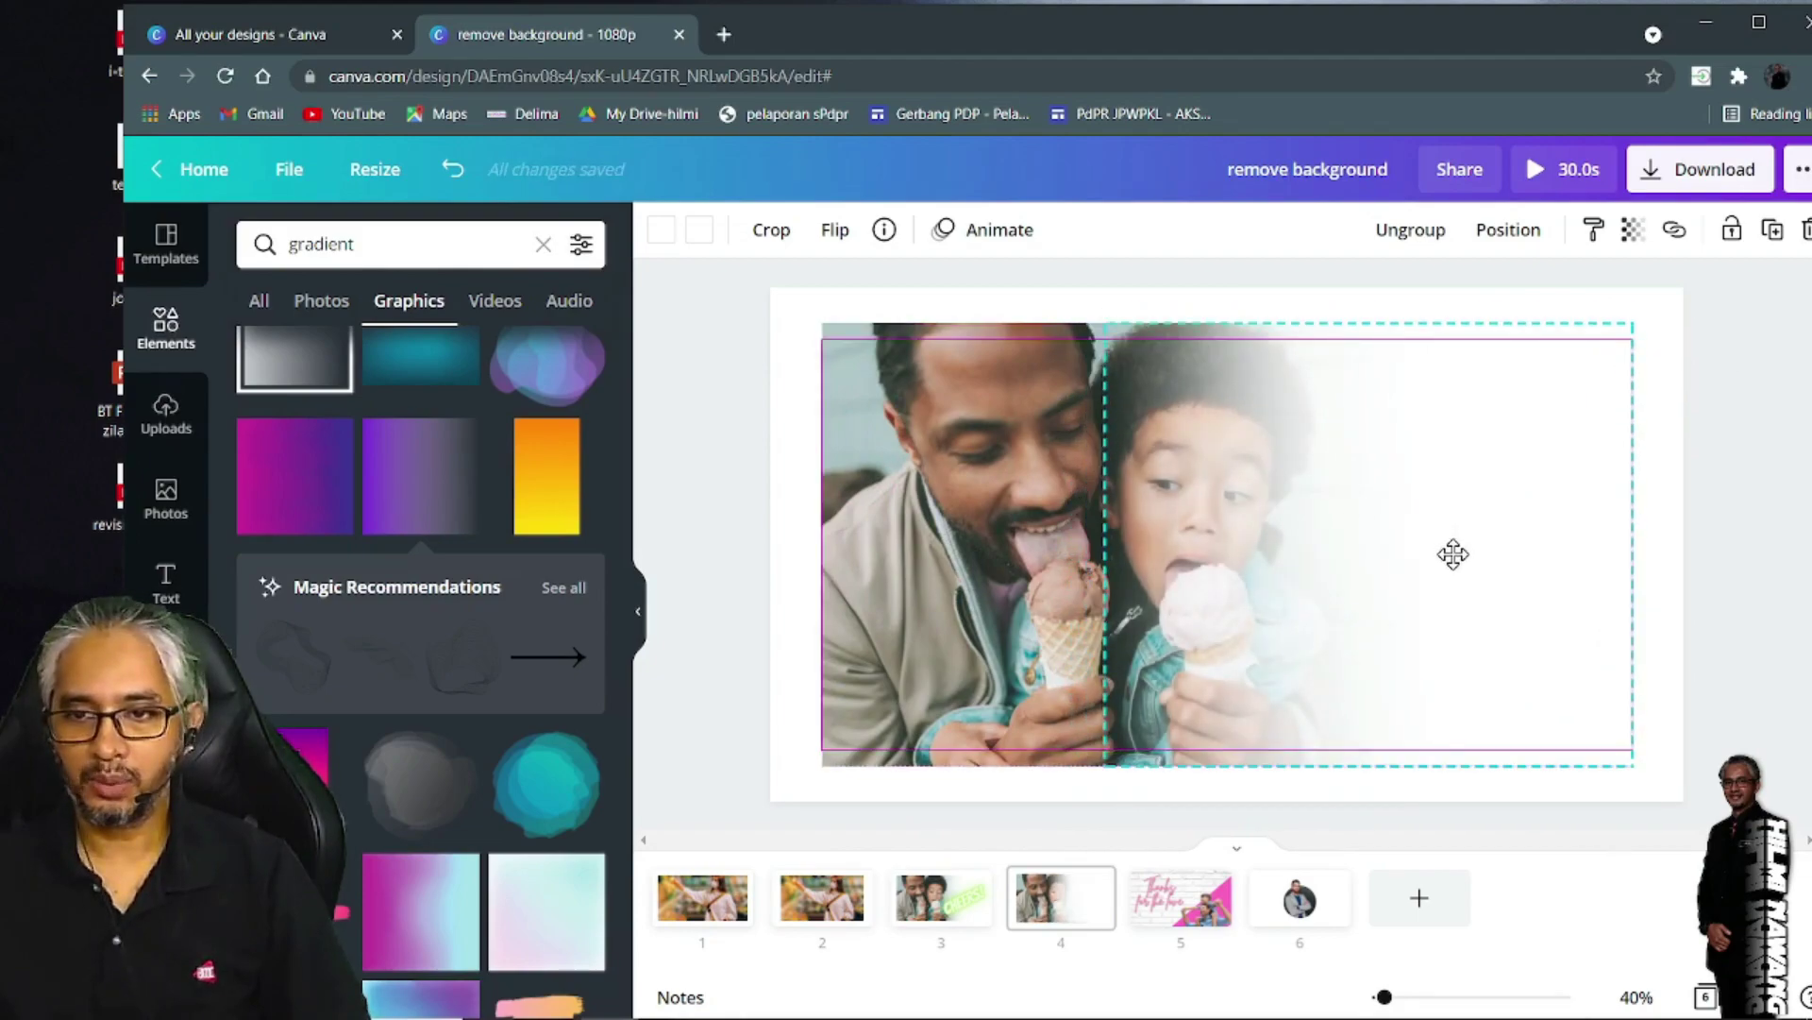
Duplicate the ice-cream photo and align the copy exactly over the original, on top of the gradients
{"action": "left_click", "coordinate": [944, 530]}
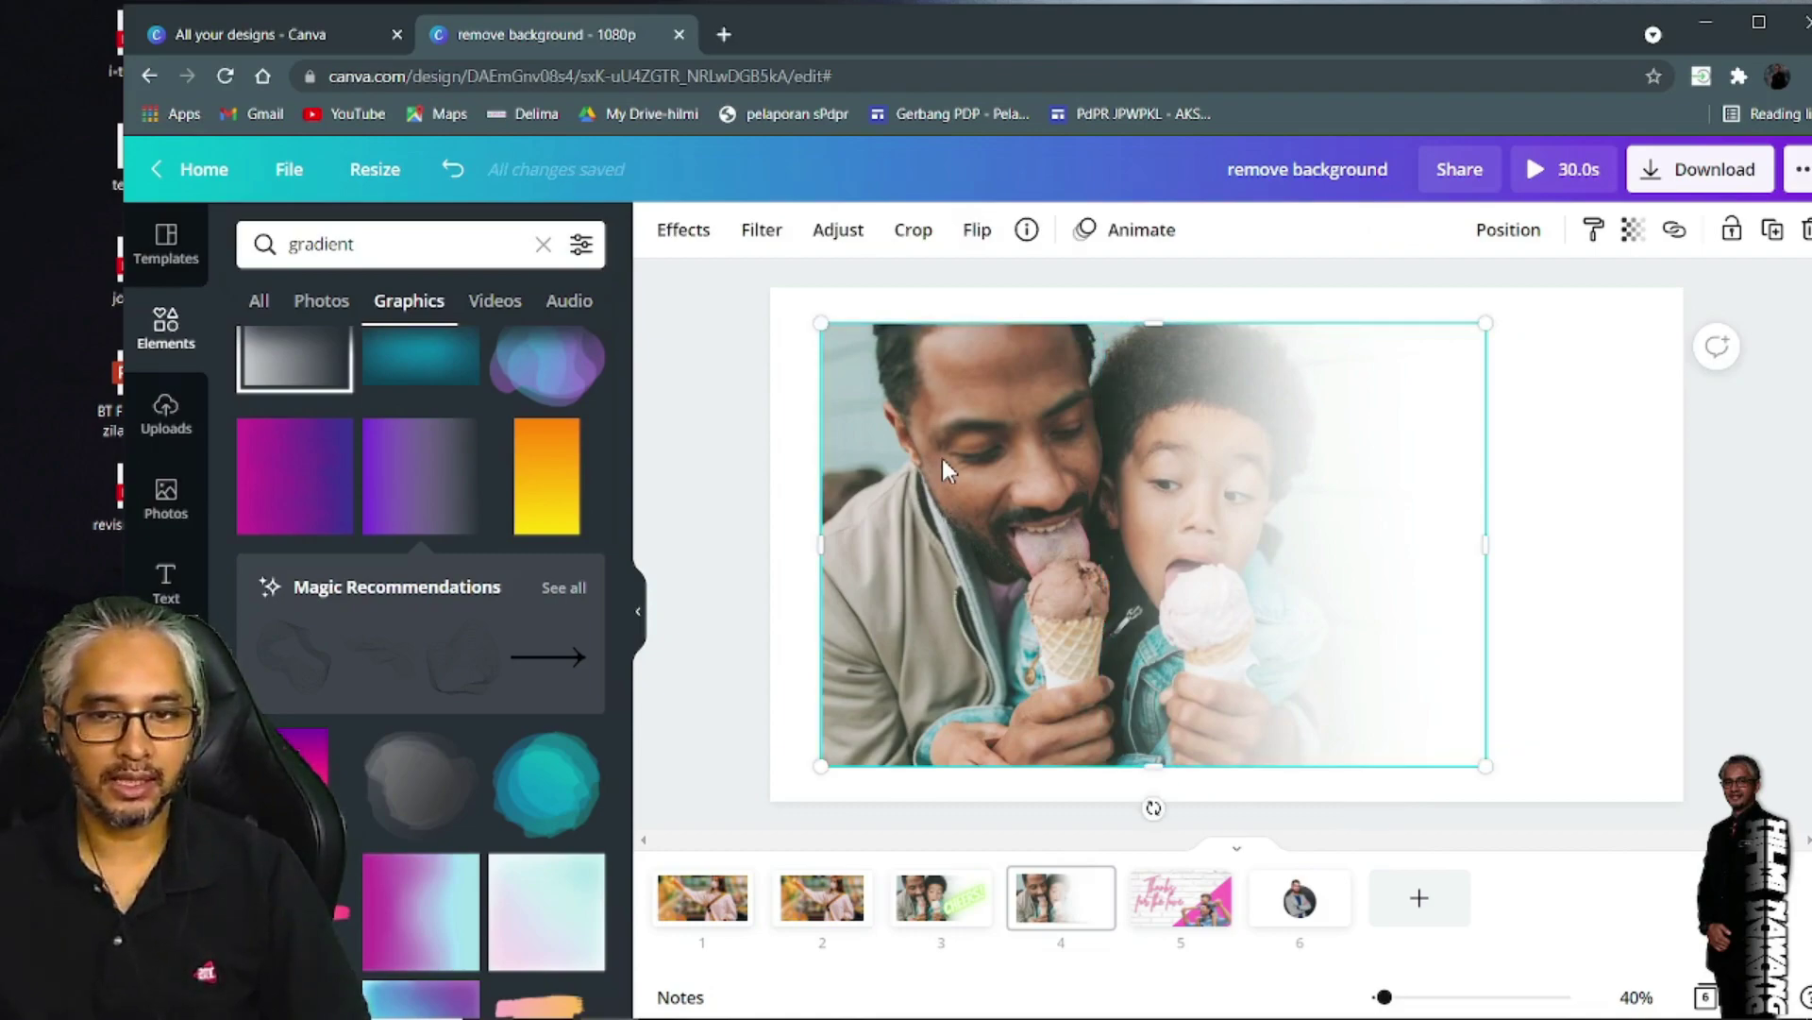
{"action": "left_click", "coordinate": [1775, 230]}
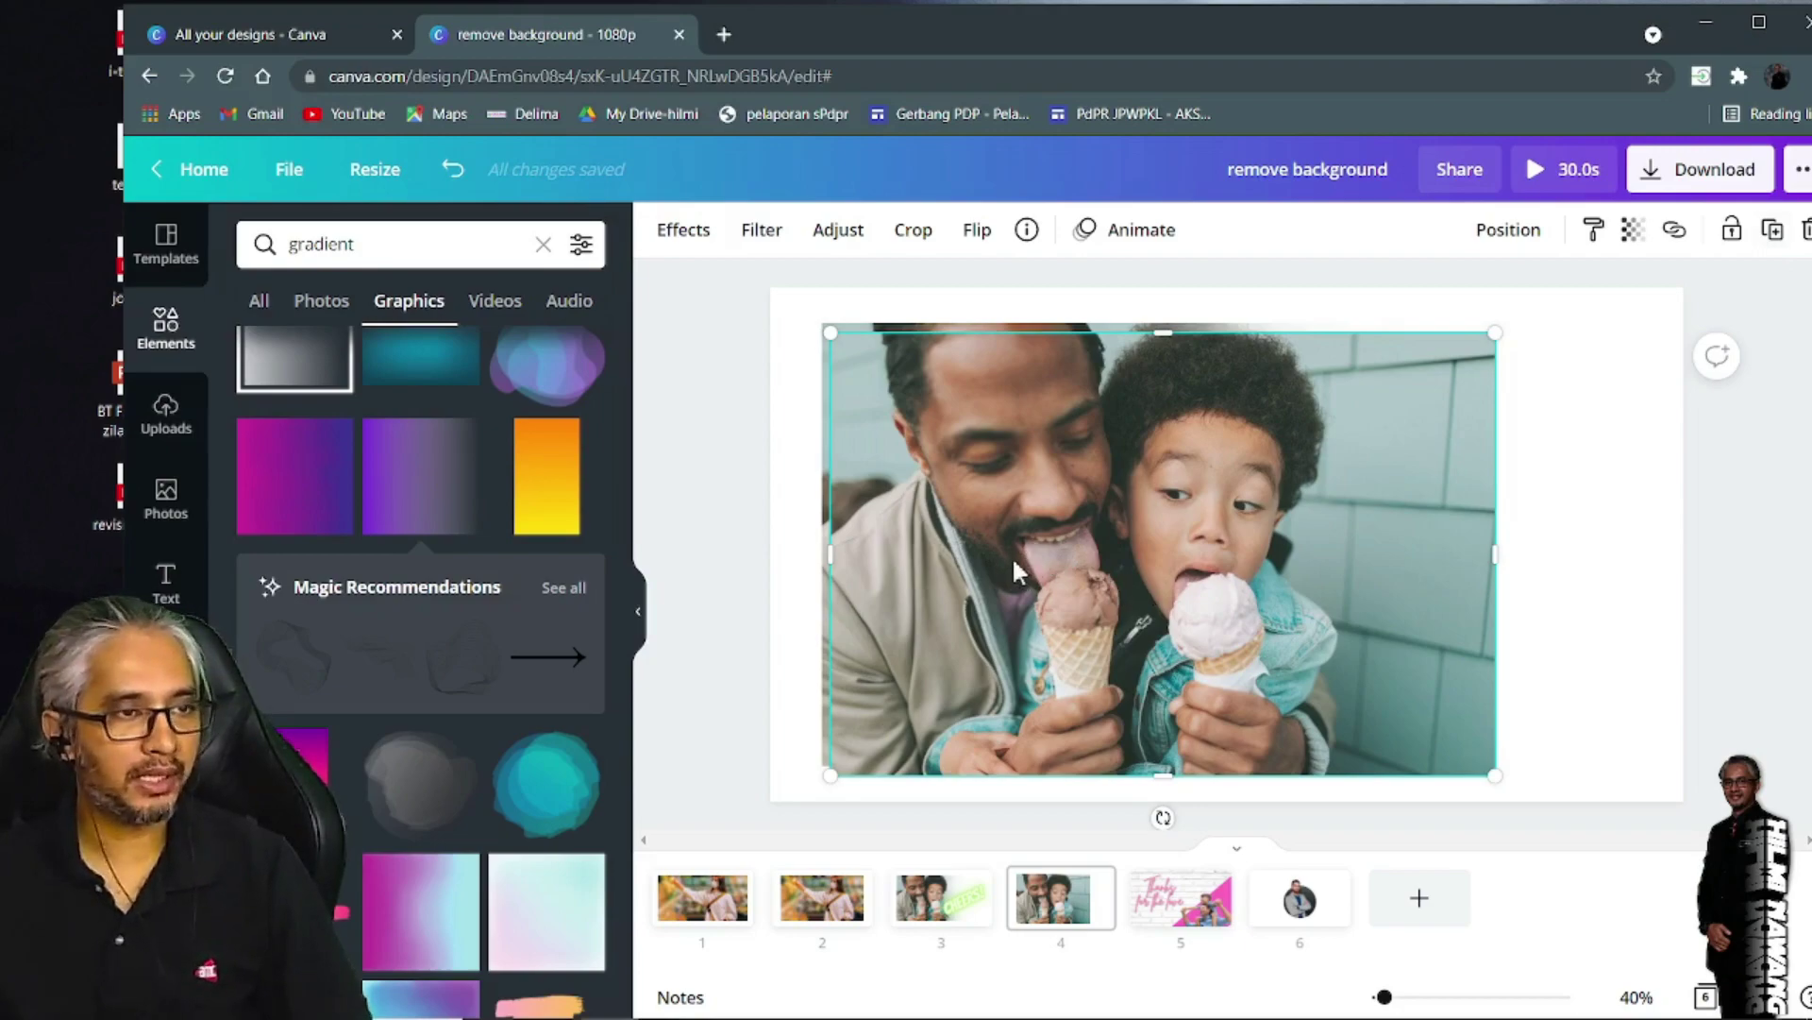
{"action": "left_click_drag", "start_coordinate": [1014, 562], "coordinate": [1011, 546]}
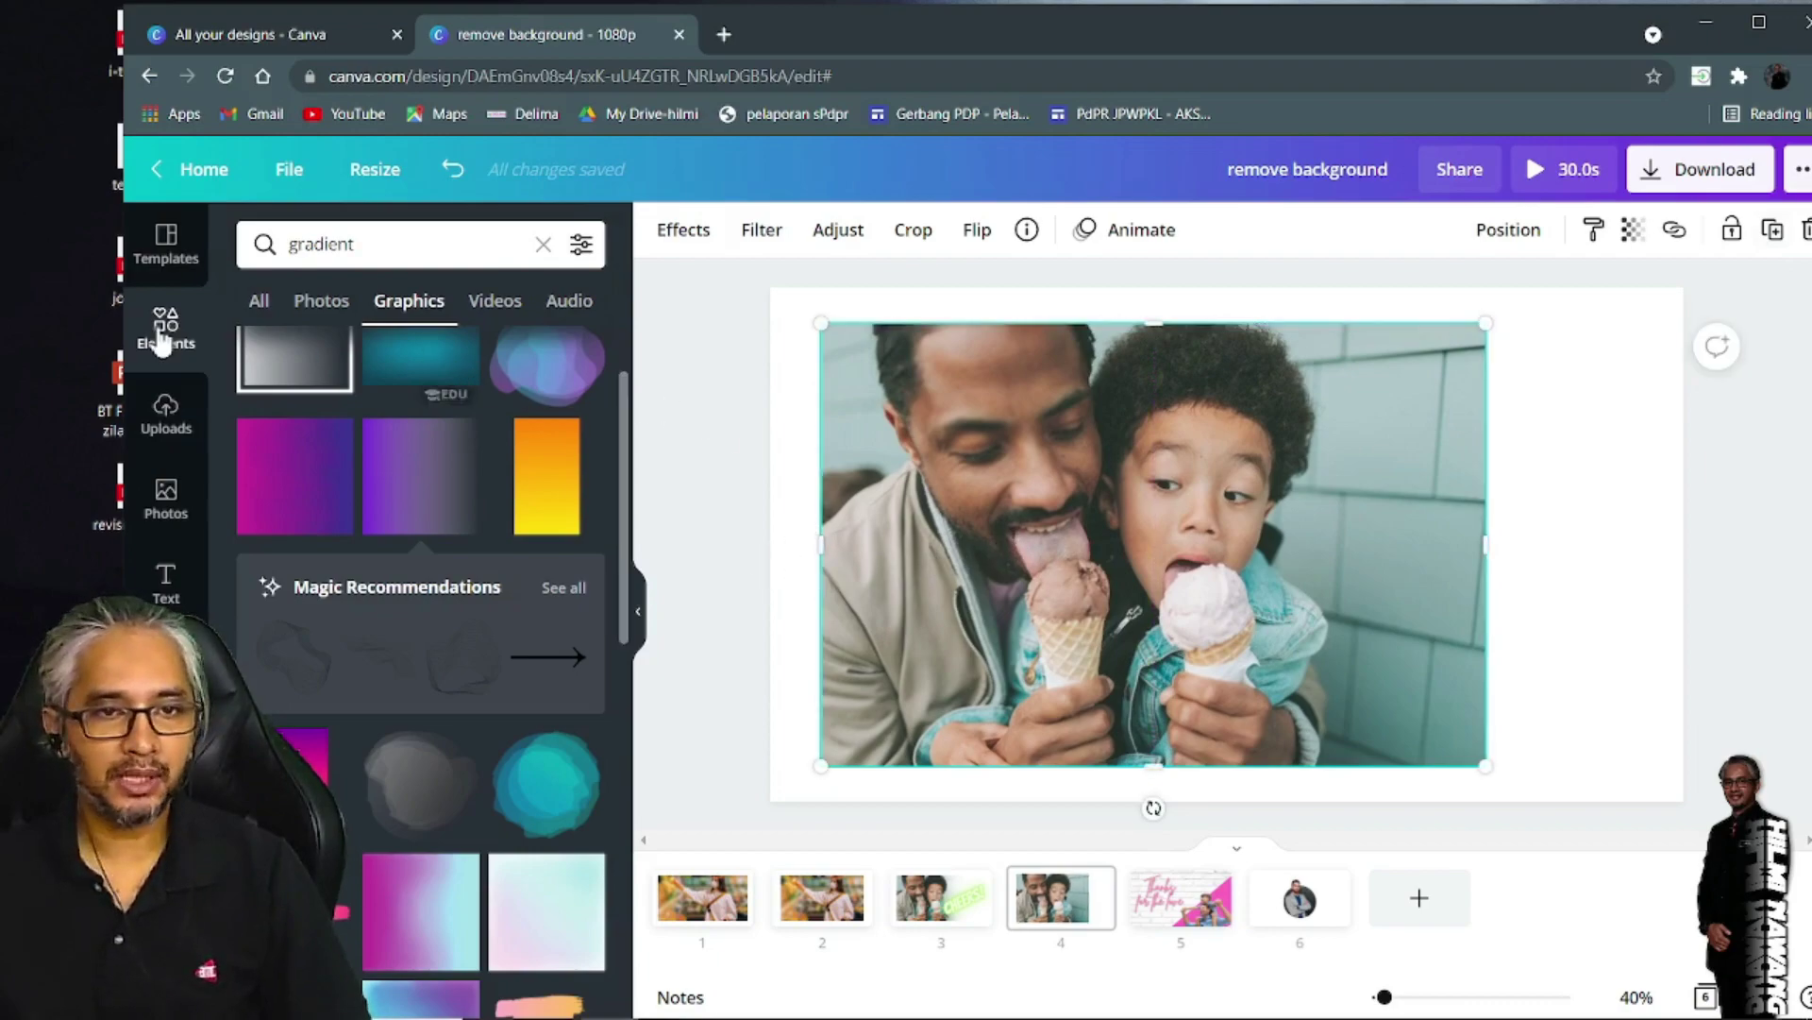
Remove the background from the upper copy of the ice-cream photo
{"action": "left_click", "coordinate": [681, 238]}
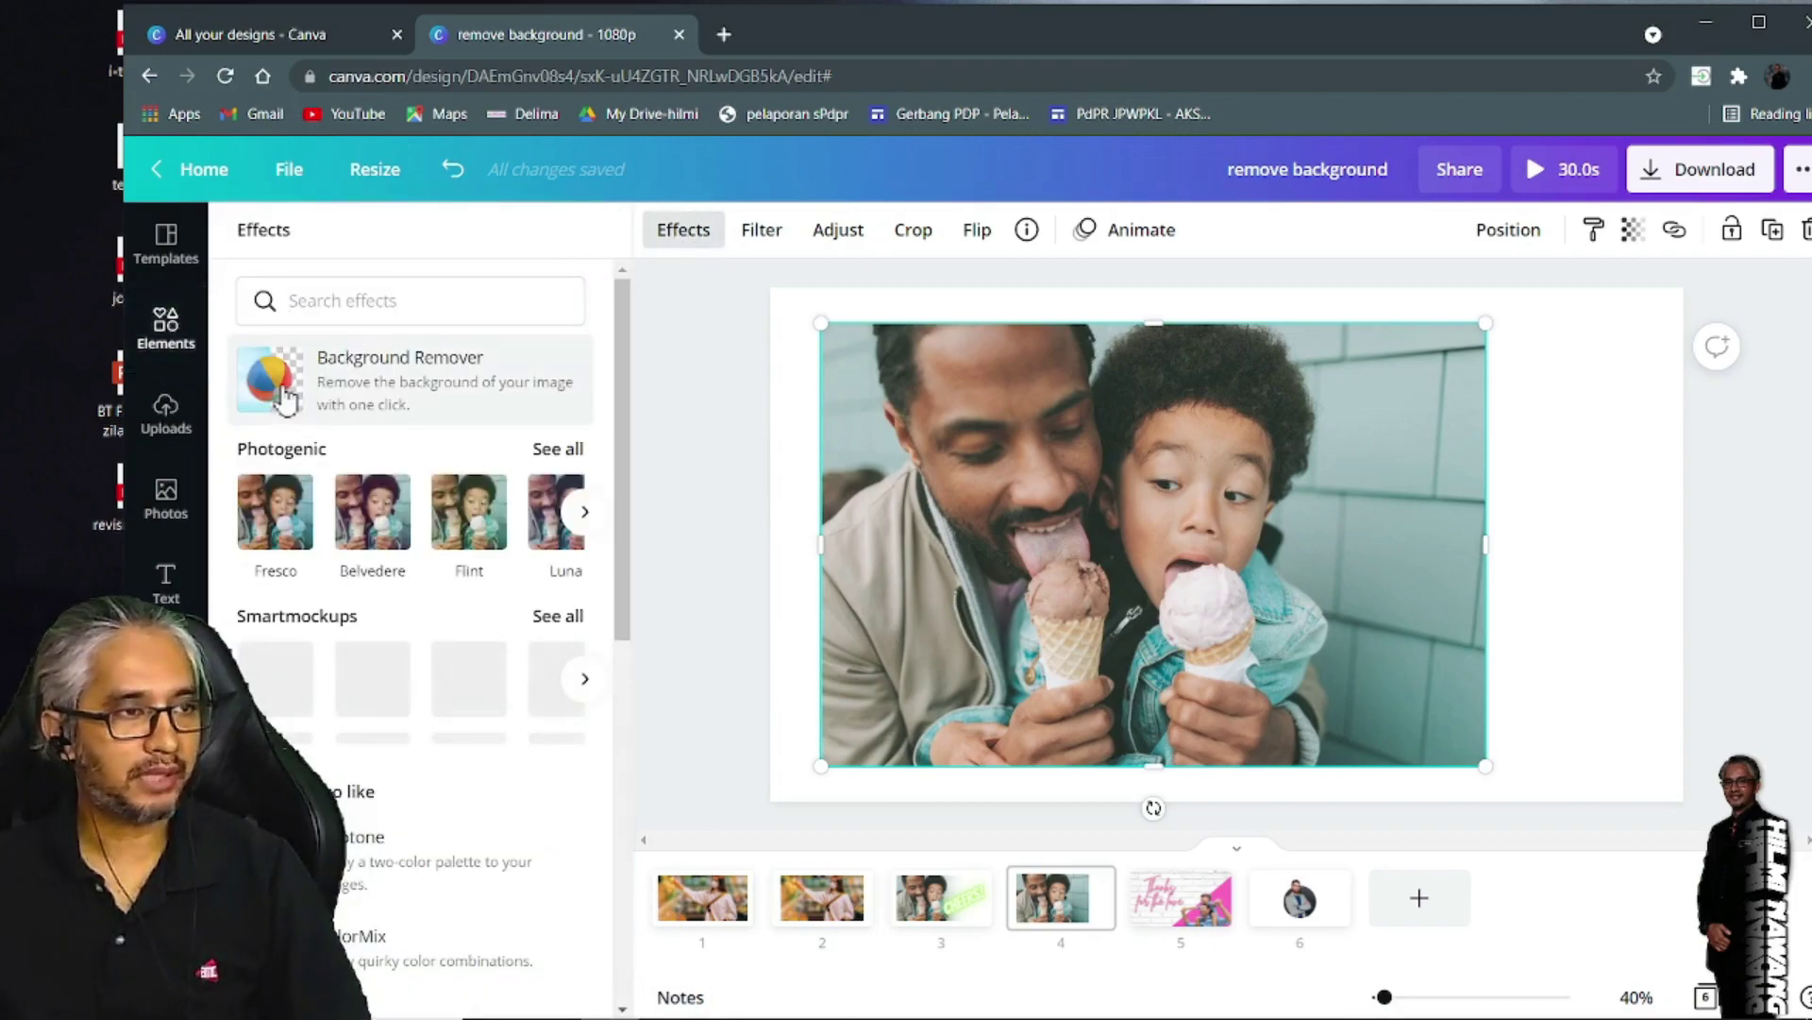
{"action": "left_click", "coordinate": [283, 395]}
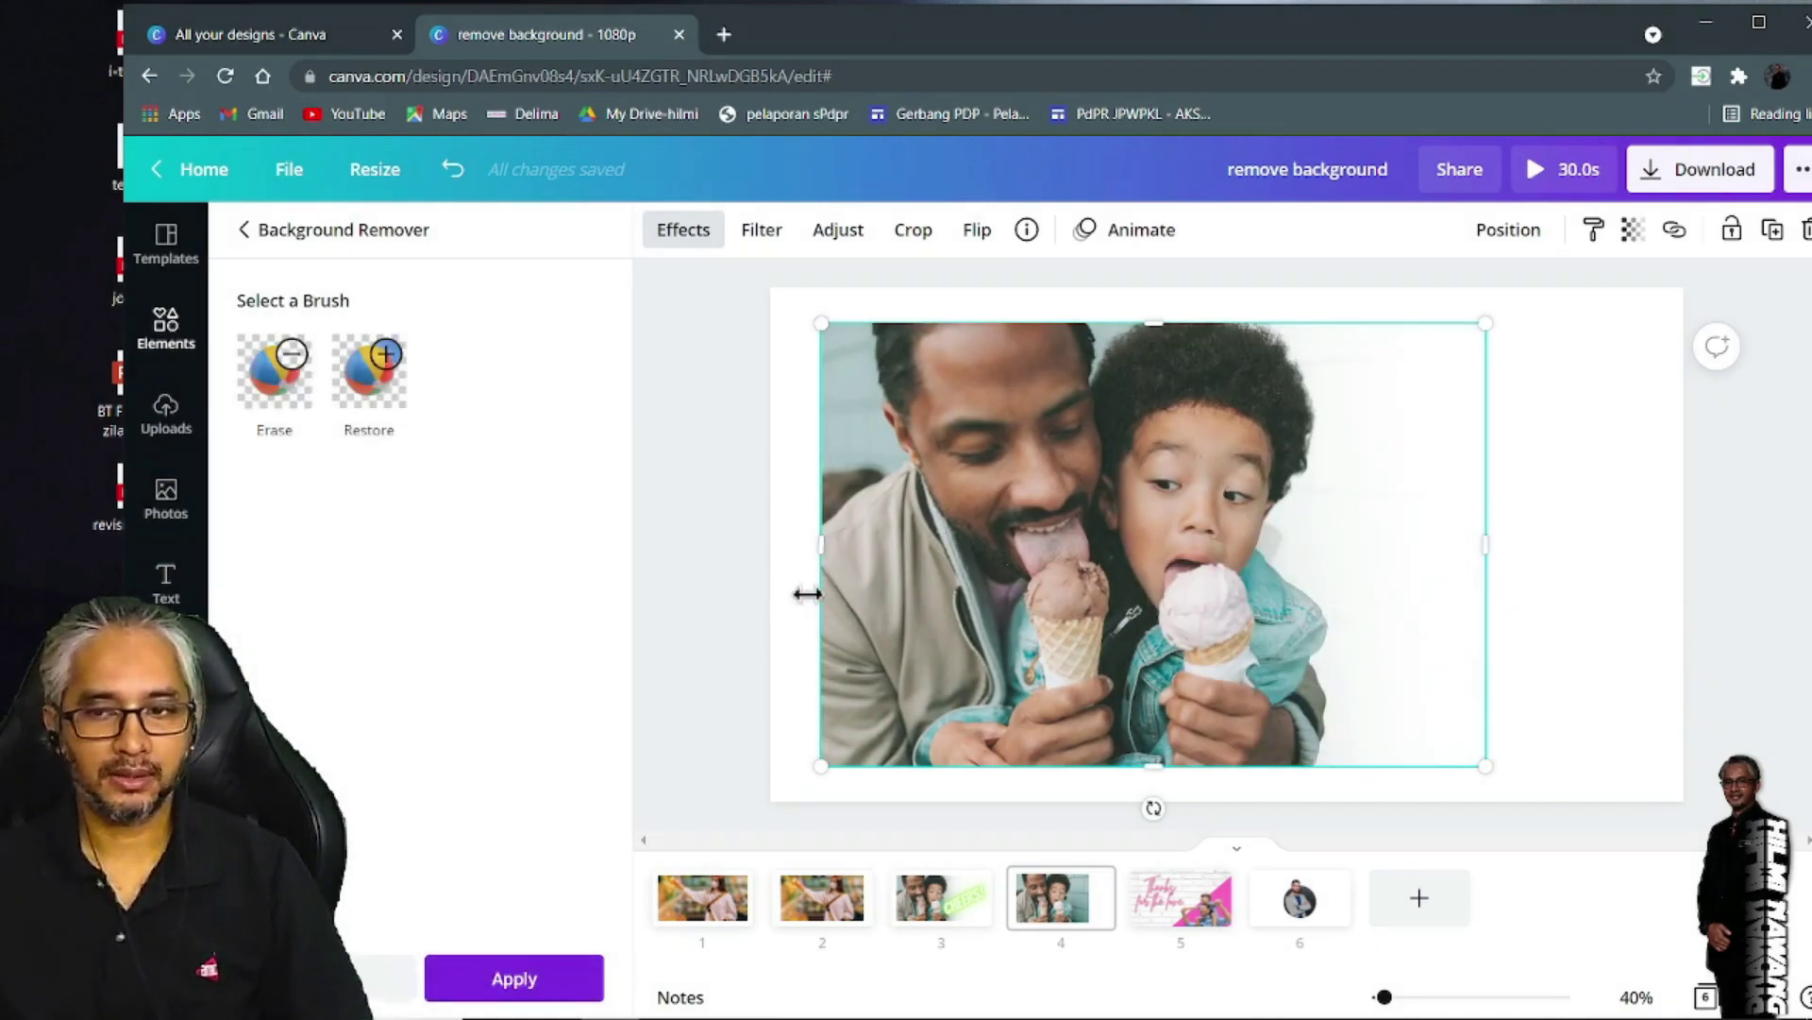
{"action": "mouse_move", "coordinate": [874, 581]}
{"action": "left_mouse_down"}
{"action": "mouse_move", "coordinate": [852, 569]}
{"action": "mouse_move", "coordinate": [882, 567]}
{"action": "mouse_move", "coordinate": [856, 570]}
{"action": "left_mouse_up"}
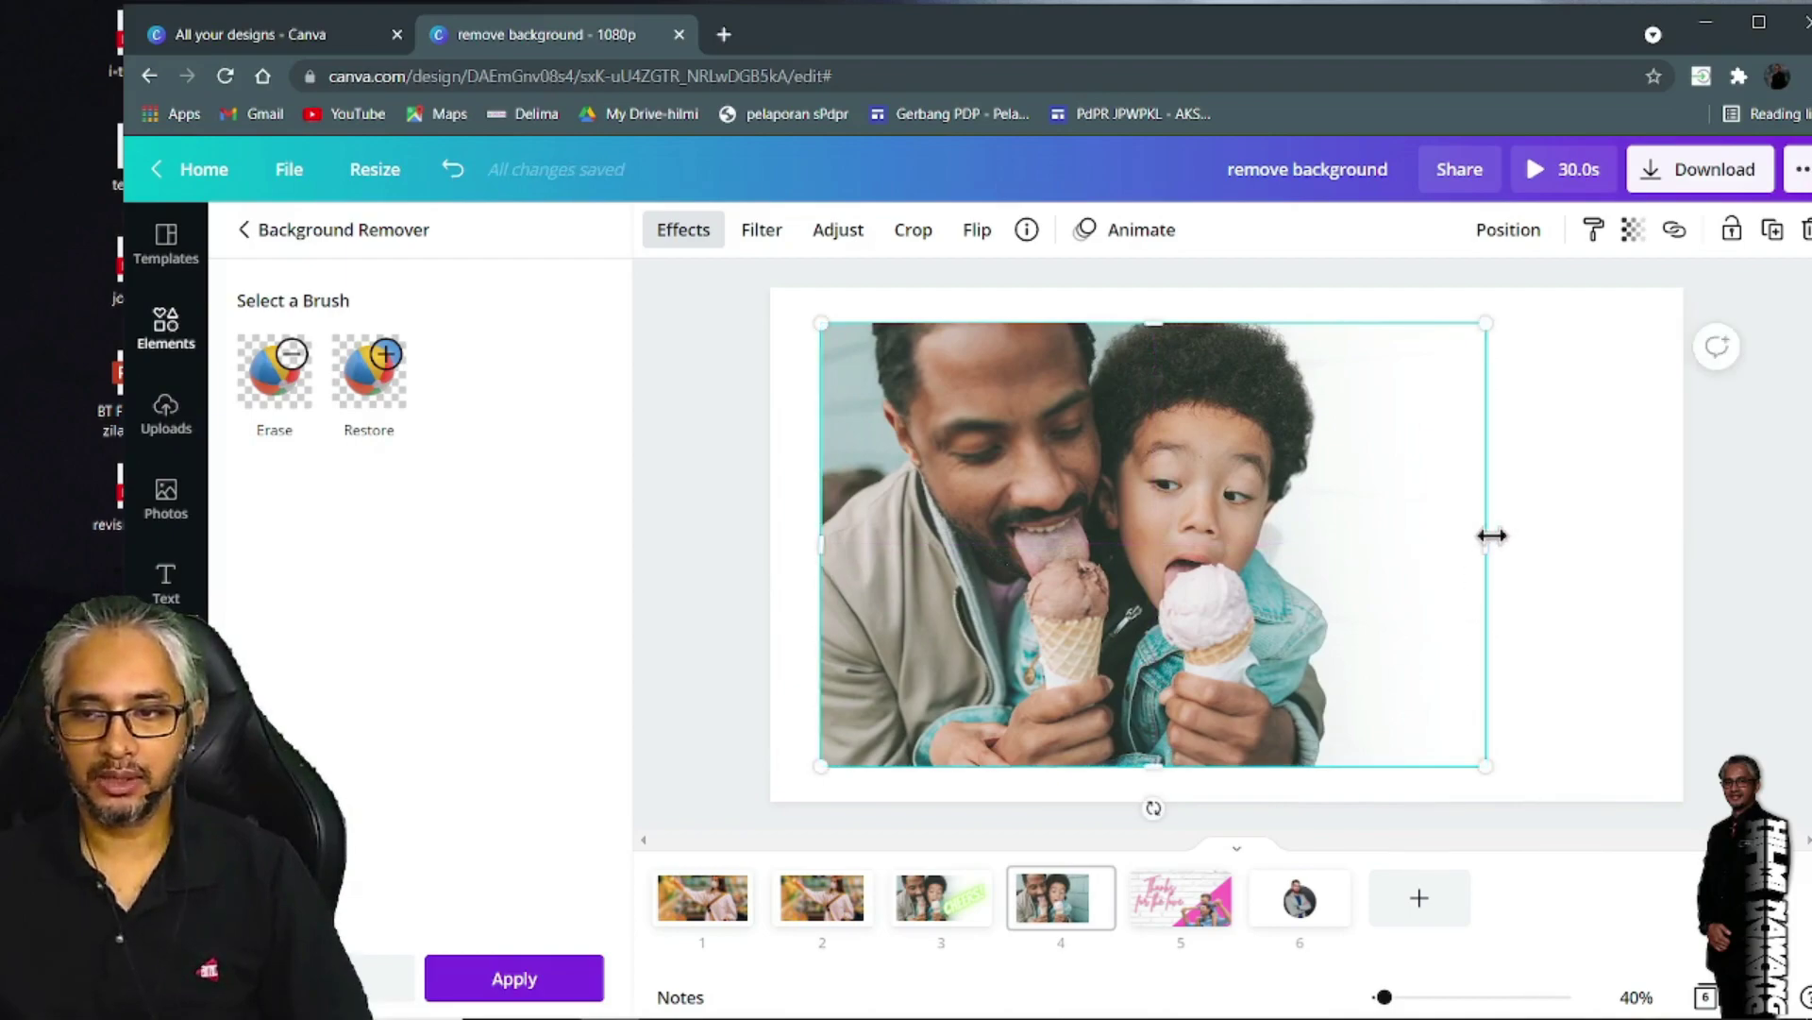
Shift the grouped gradients right, just past the page's right edge, so the wall behind the boy fades gradually into white
{"action": "left_click", "coordinate": [1529, 547]}
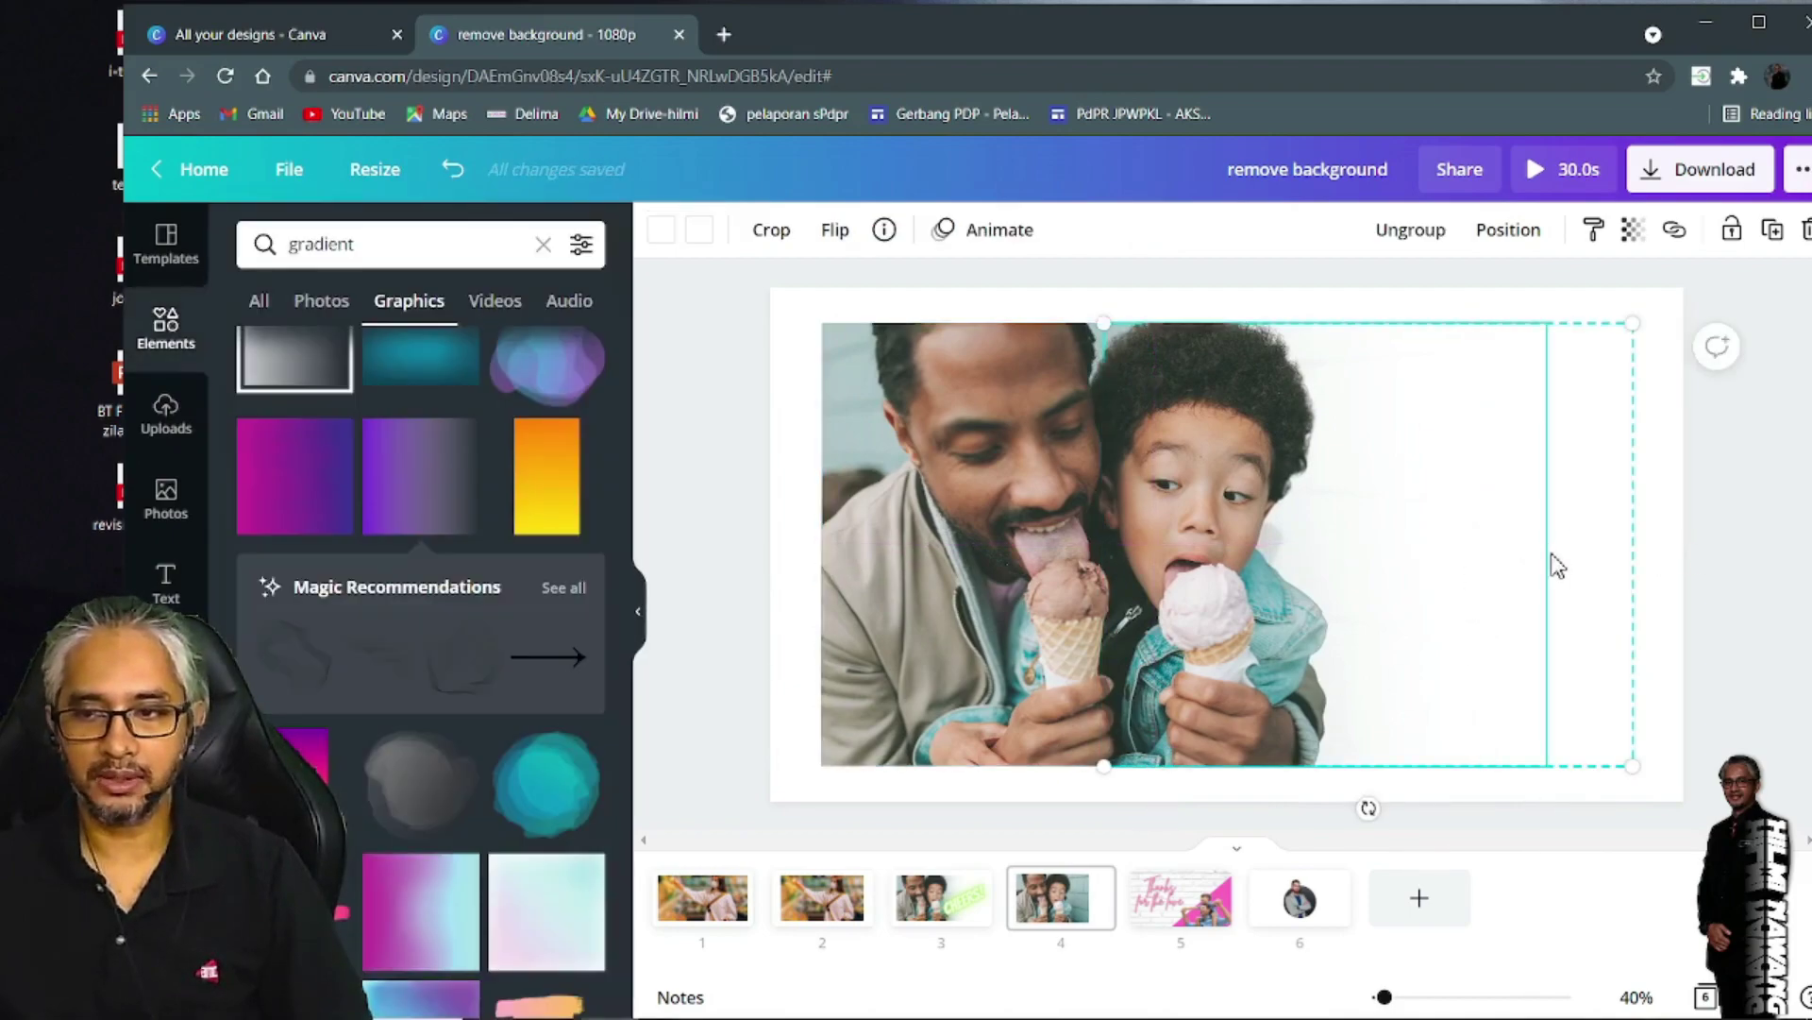
{"action": "left_click_drag", "start_coordinate": [1610, 566], "coordinate": [1677, 557]}
{"action": "left_click", "coordinate": [1375, 490]}
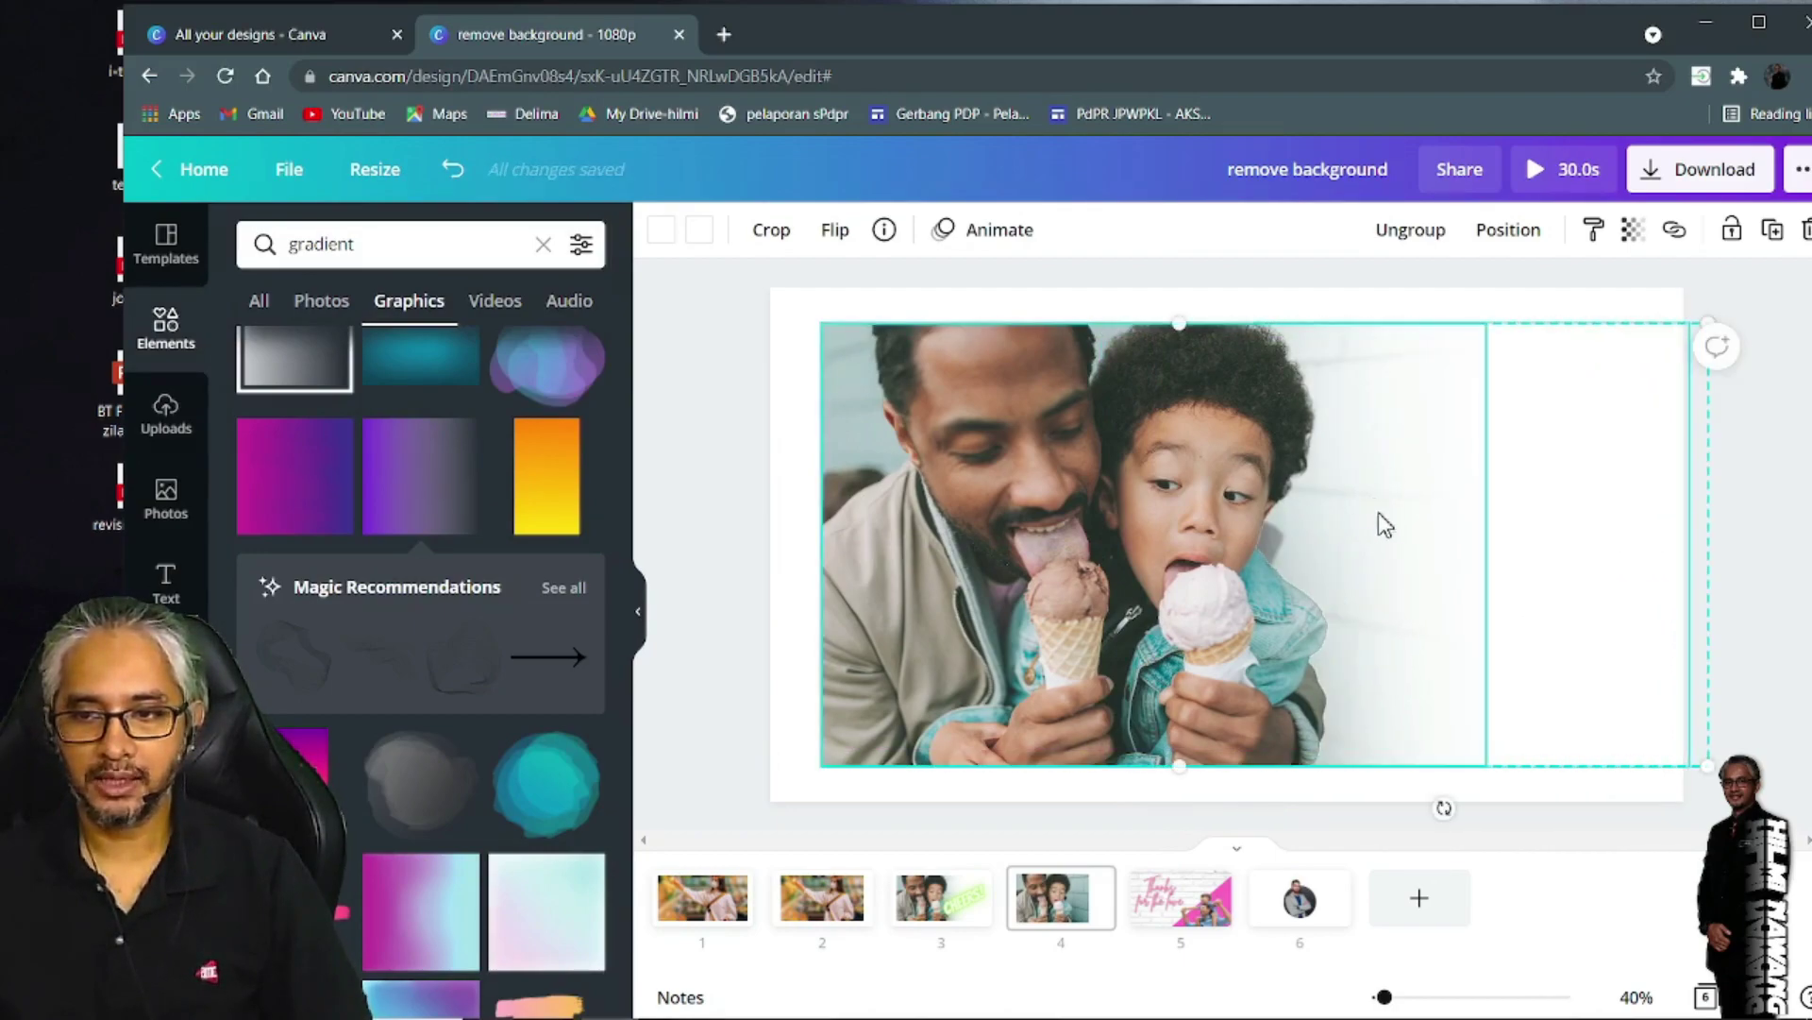
{"action": "left_click_drag", "start_coordinate": [1556, 557], "coordinate": [1570, 542]}
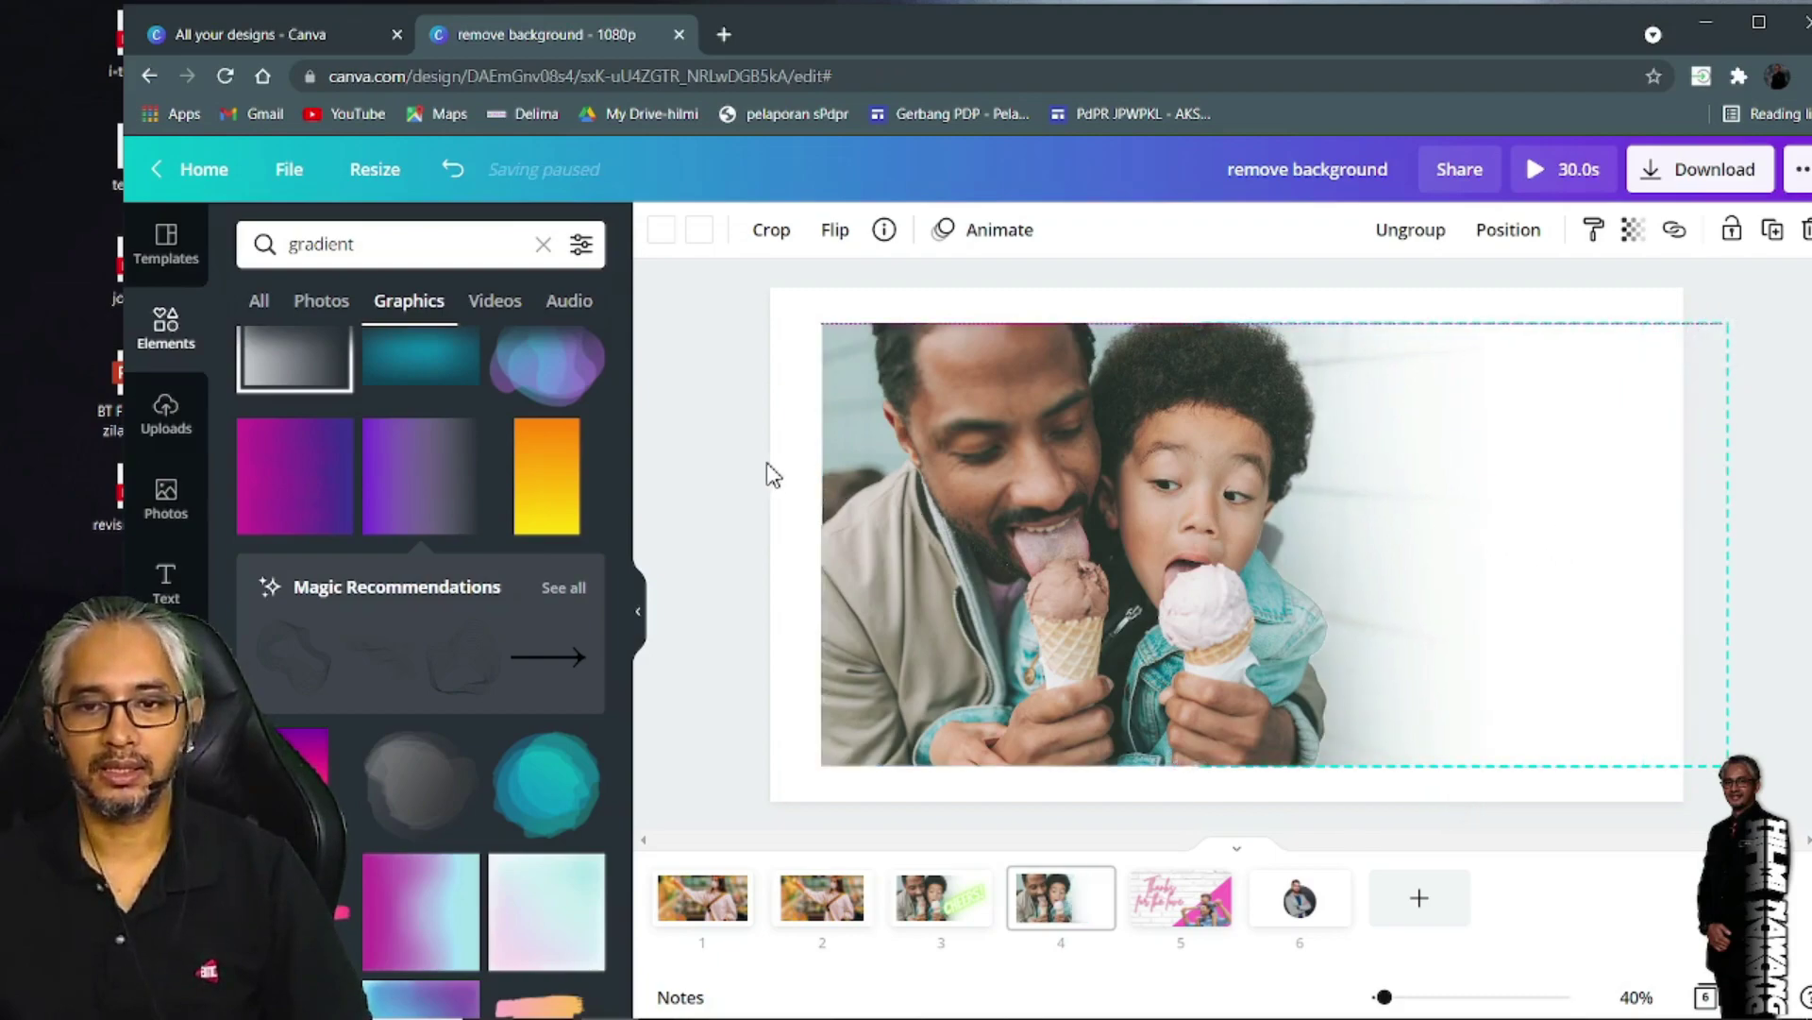
{"action": "left_click", "coordinate": [795, 491]}
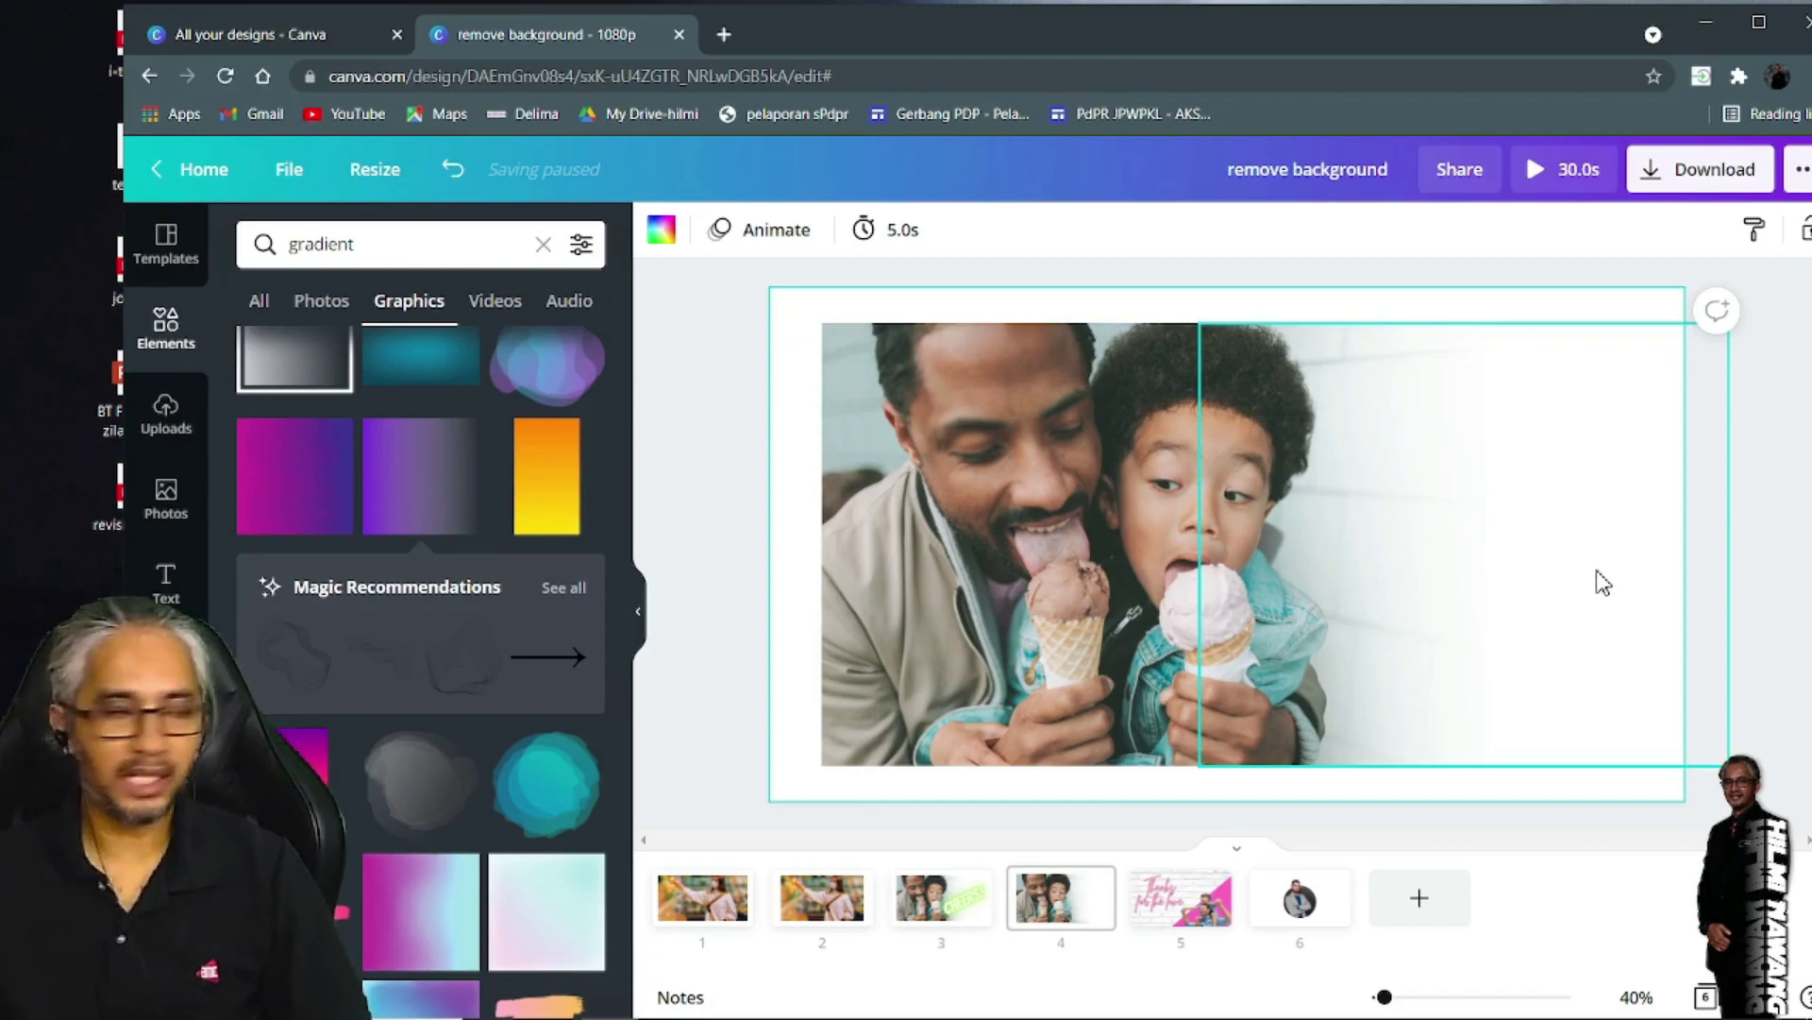
{"action": "left_click", "coordinate": [1463, 275]}
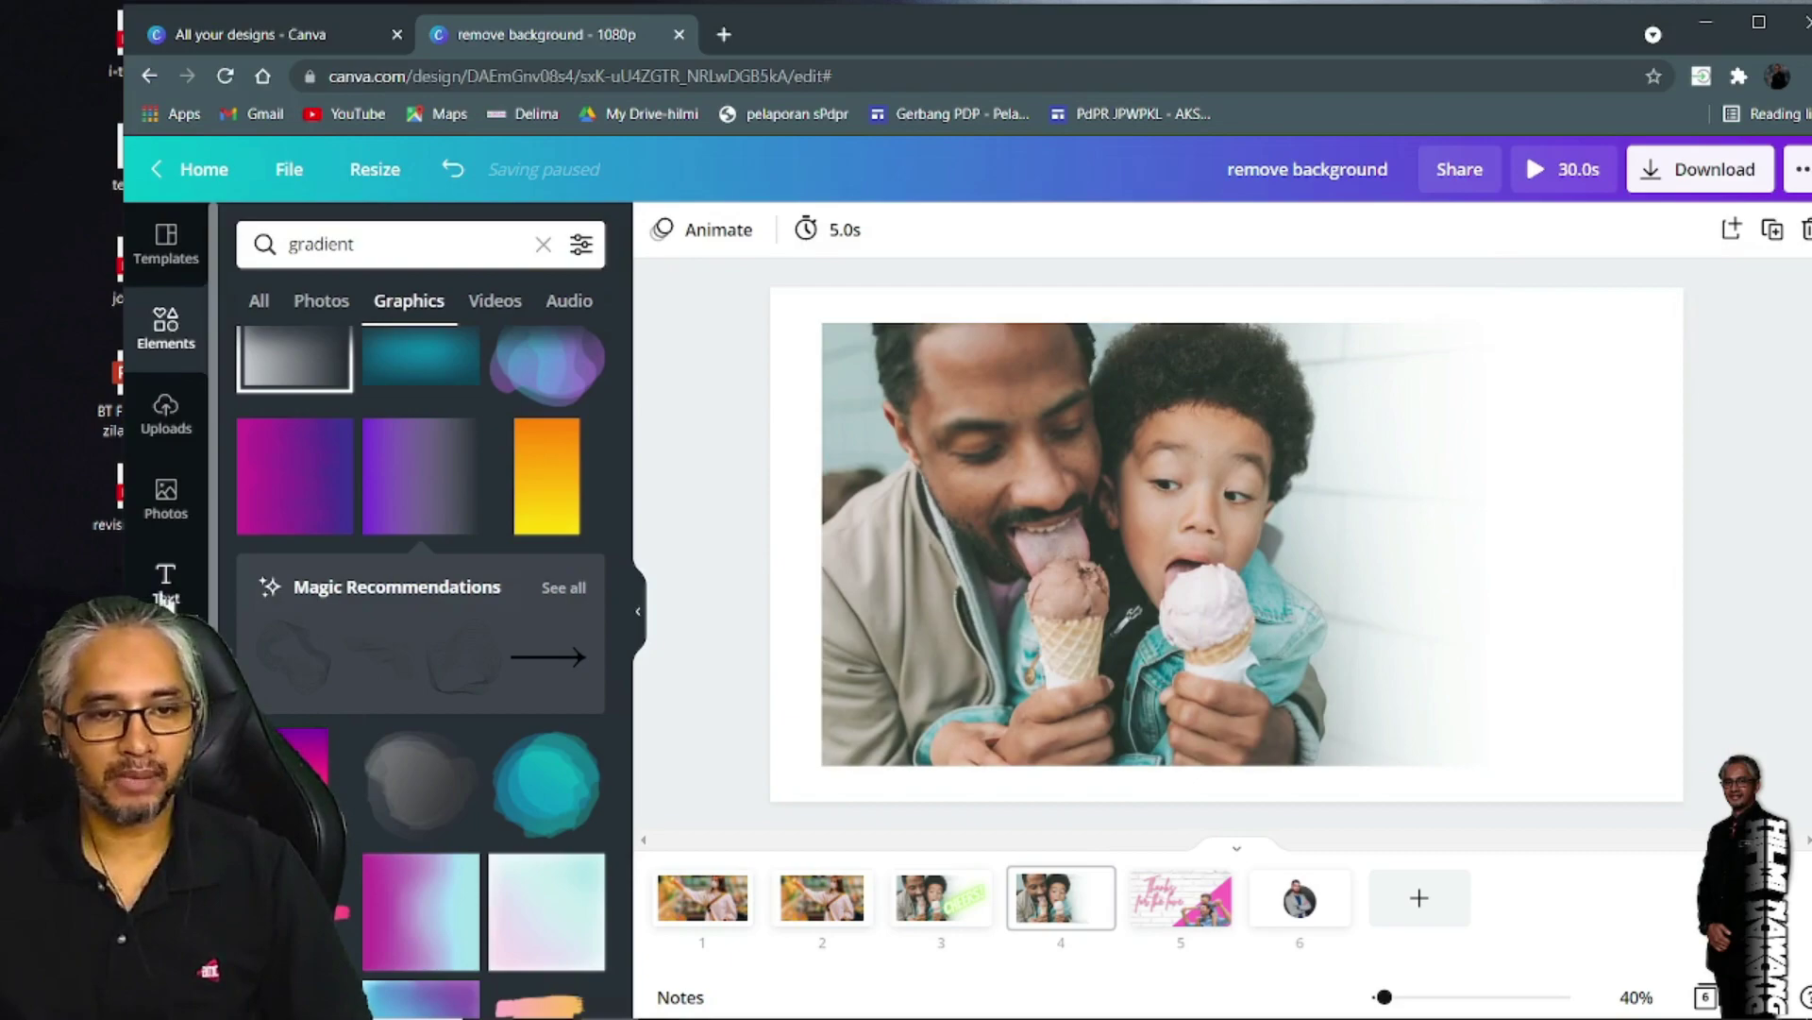
Add the green neon "CHEERS!" text to page 4, reduce it to size 254 and tilt it upward near the page's right side
{"action": "left_click", "coordinate": [165, 582]}
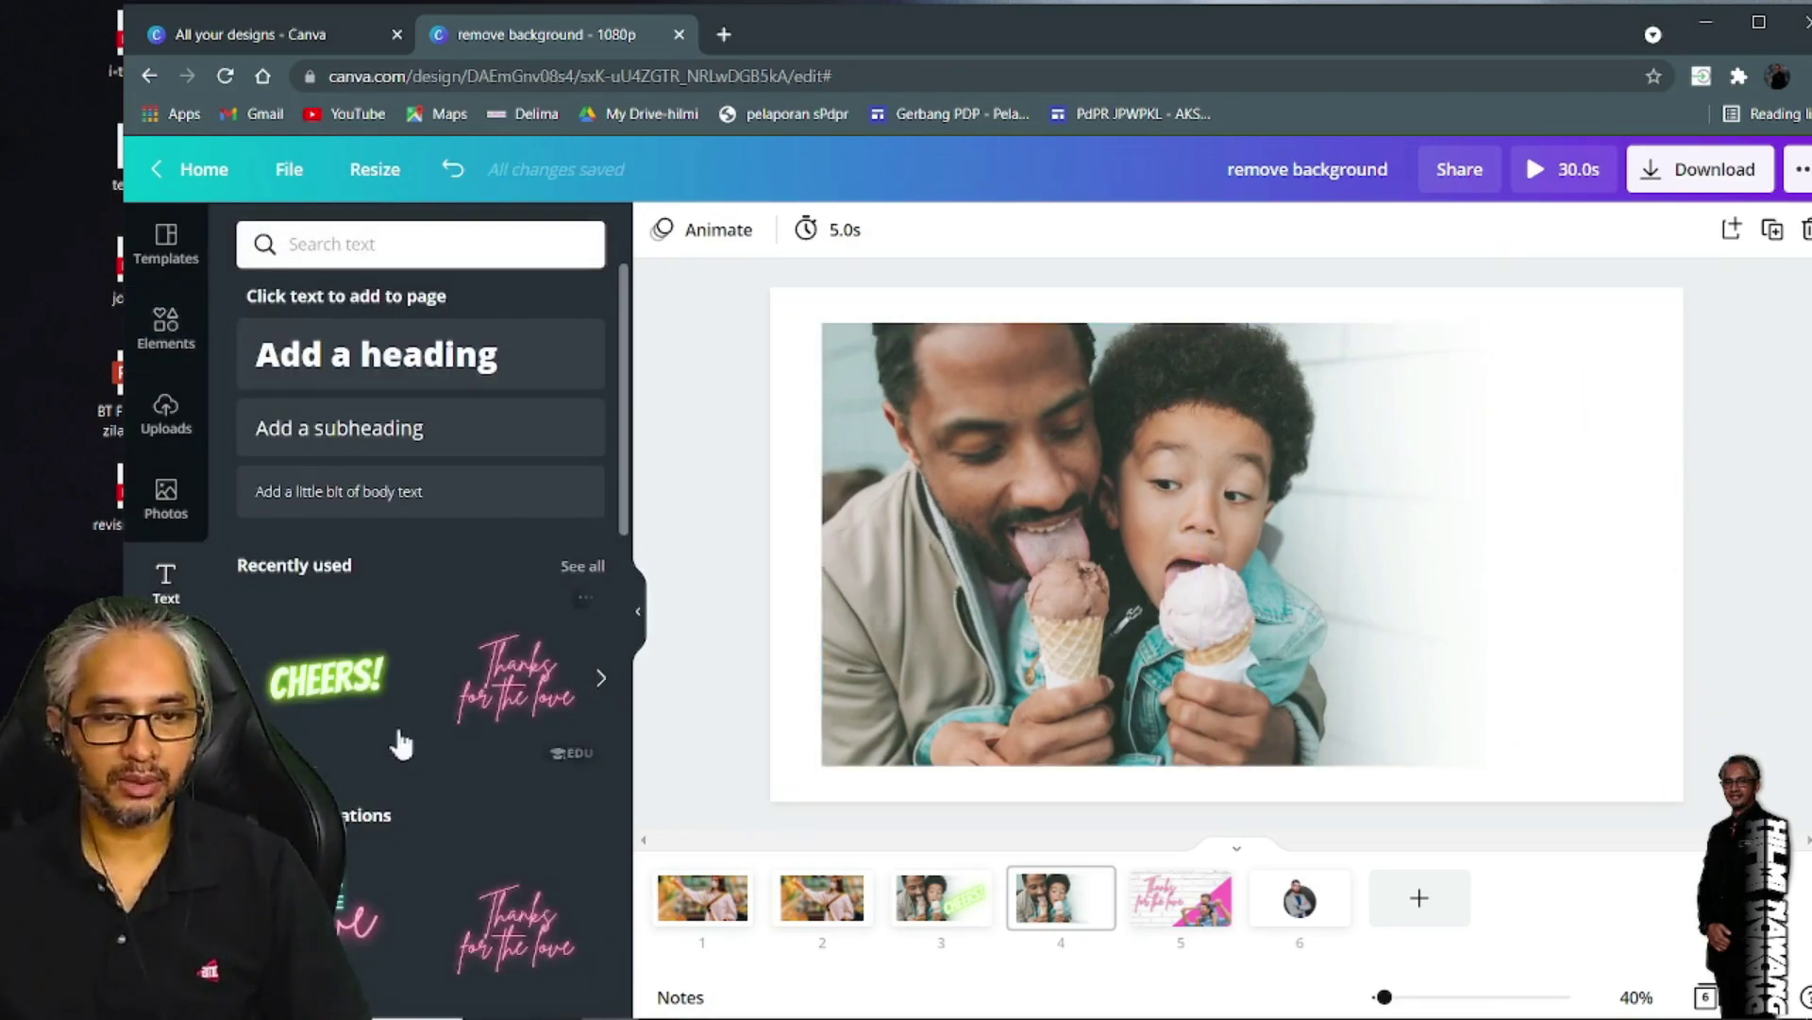
{"action": "left_click_drag", "start_coordinate": [325, 676], "coordinate": [1029, 495]}
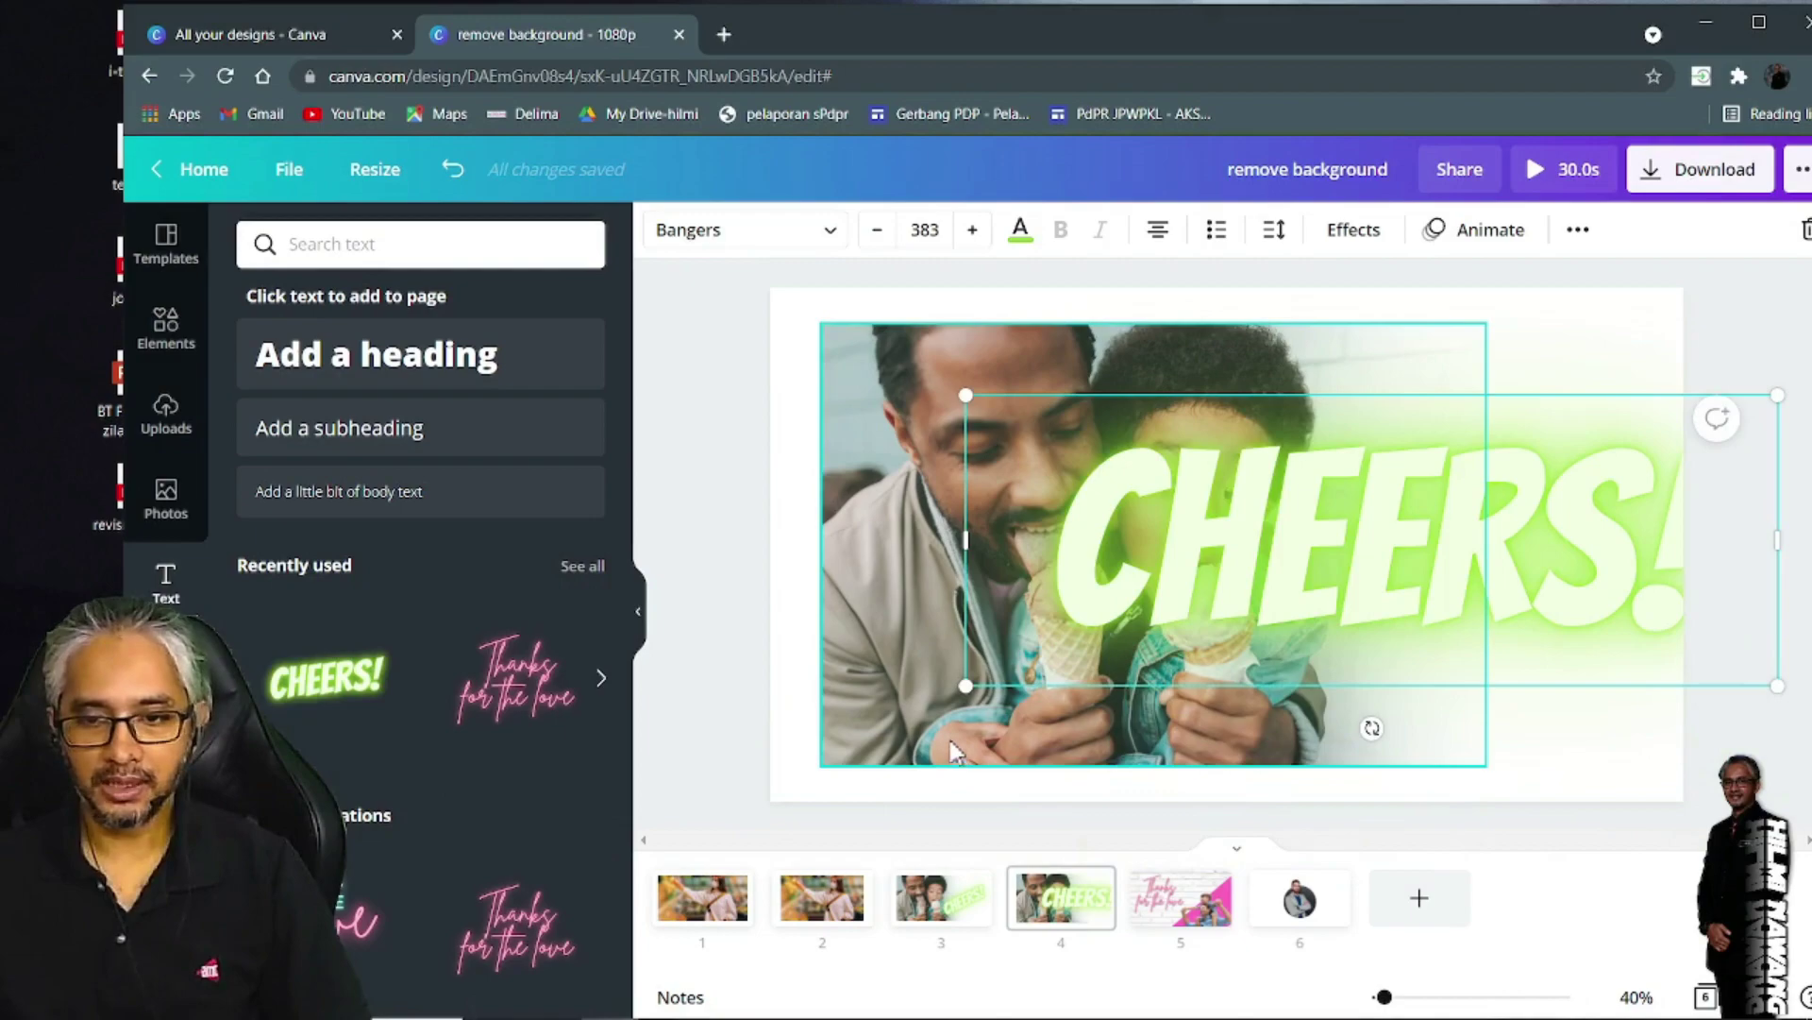
{"action": "left_click_drag", "start_coordinate": [1038, 686], "coordinate": [1265, 635]}
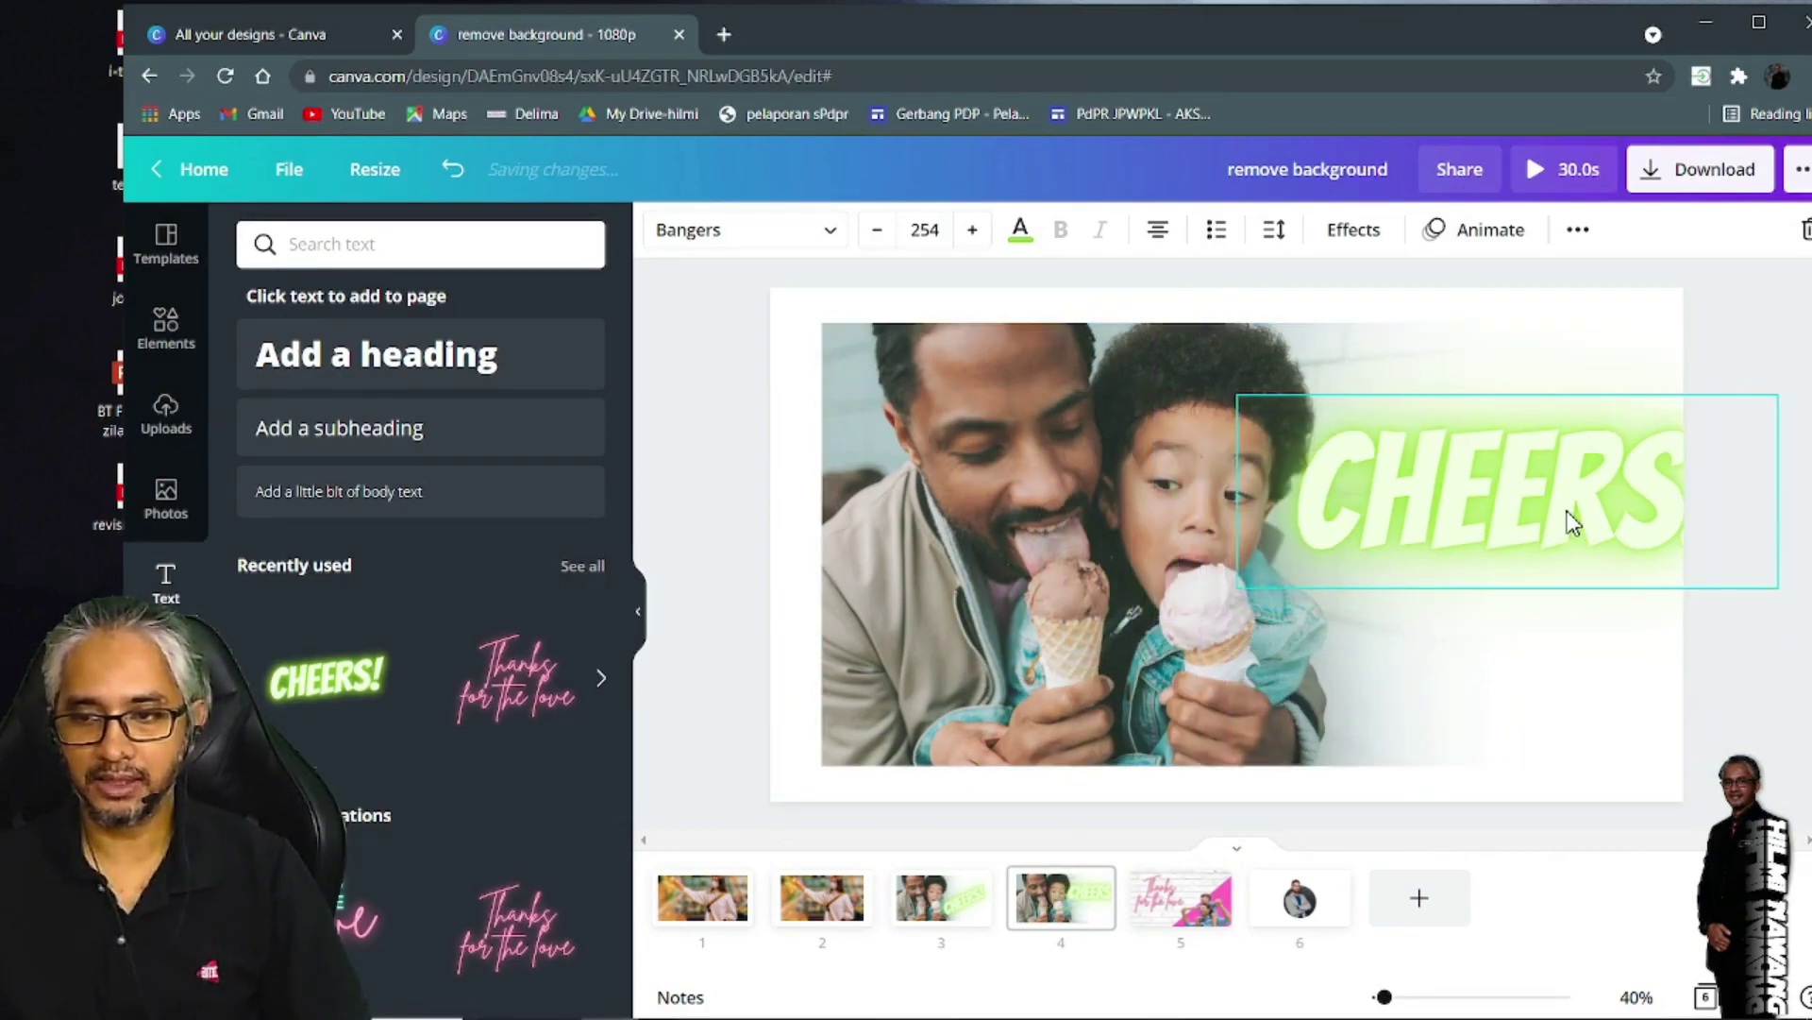
{"action": "left_click_drag", "start_coordinate": [1561, 507], "coordinate": [1446, 573]}
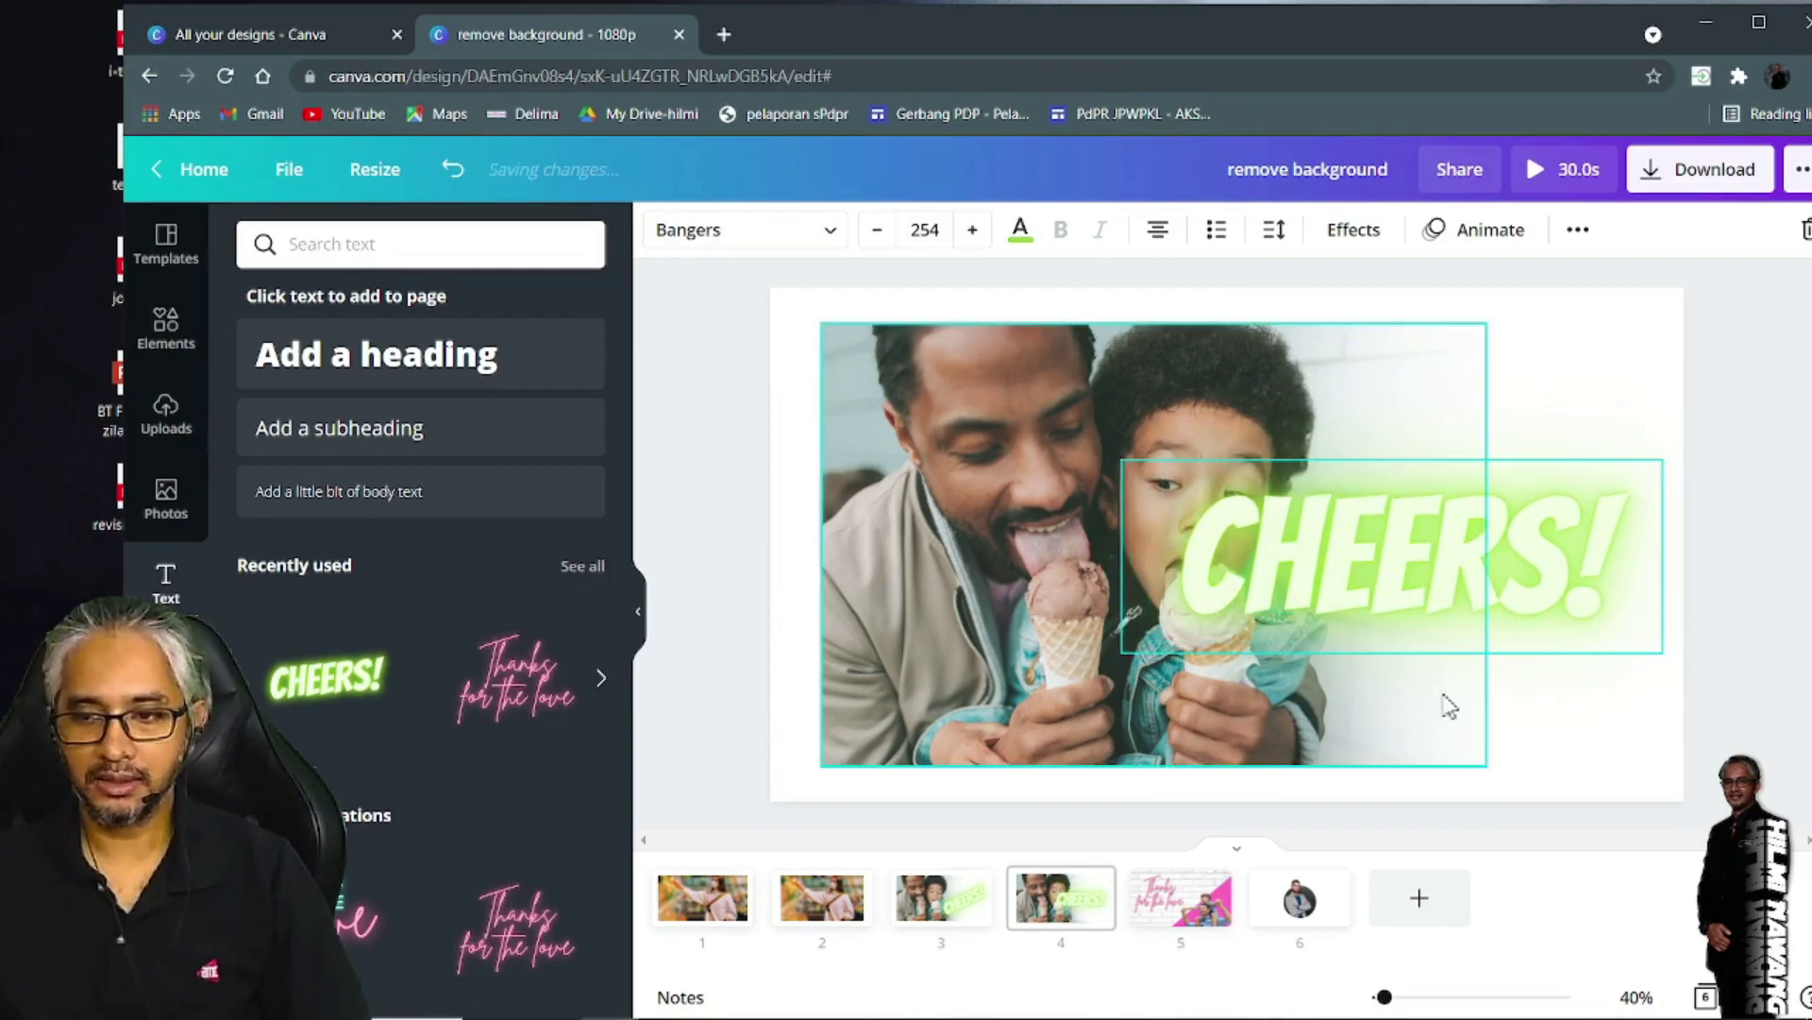
{"action": "left_click_drag", "start_coordinate": [1393, 697], "coordinate": [1472, 697]}
{"action": "left_click", "coordinate": [777, 498]}
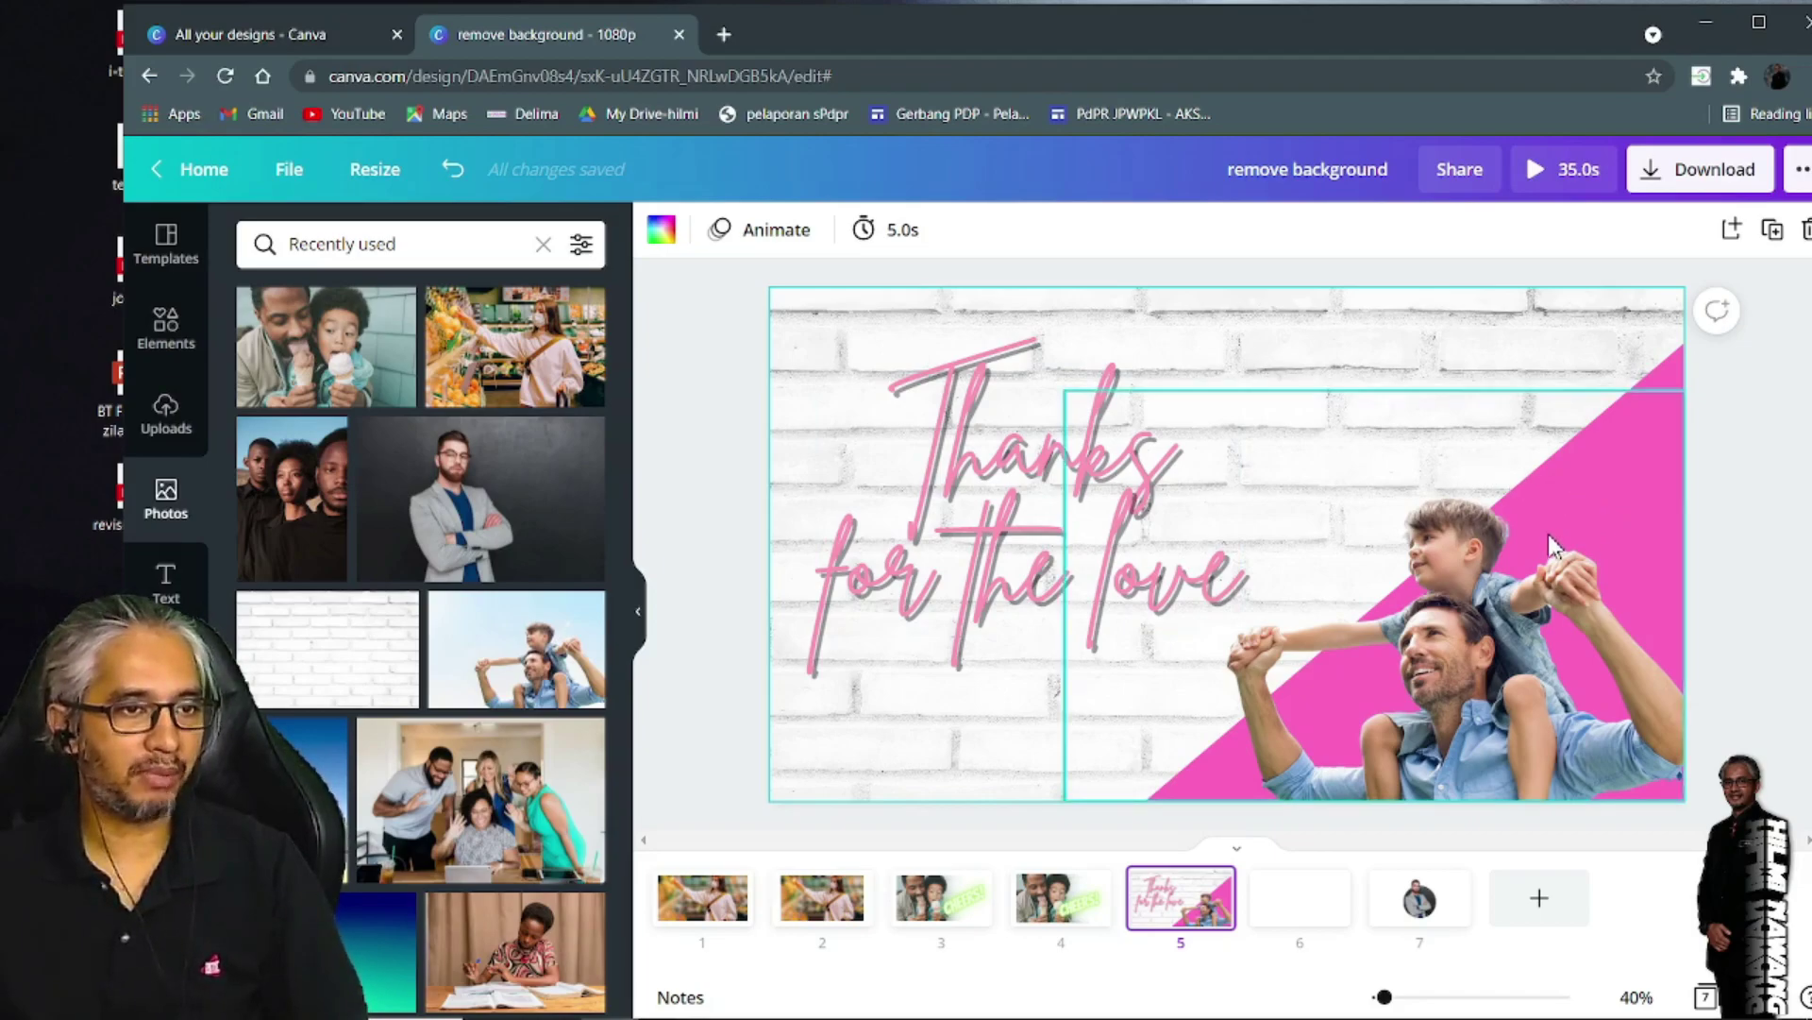
Place the father-and-son photo on blank page 6, enlarged to about 1,408 × 935, and remove its background
{"action": "scroll", "coordinate": [1499, 644], "scroll_direction": "down", "scroll_amount": 2}
{"action": "left_click_drag", "start_coordinate": [516, 650], "coordinate": [975, 426]}
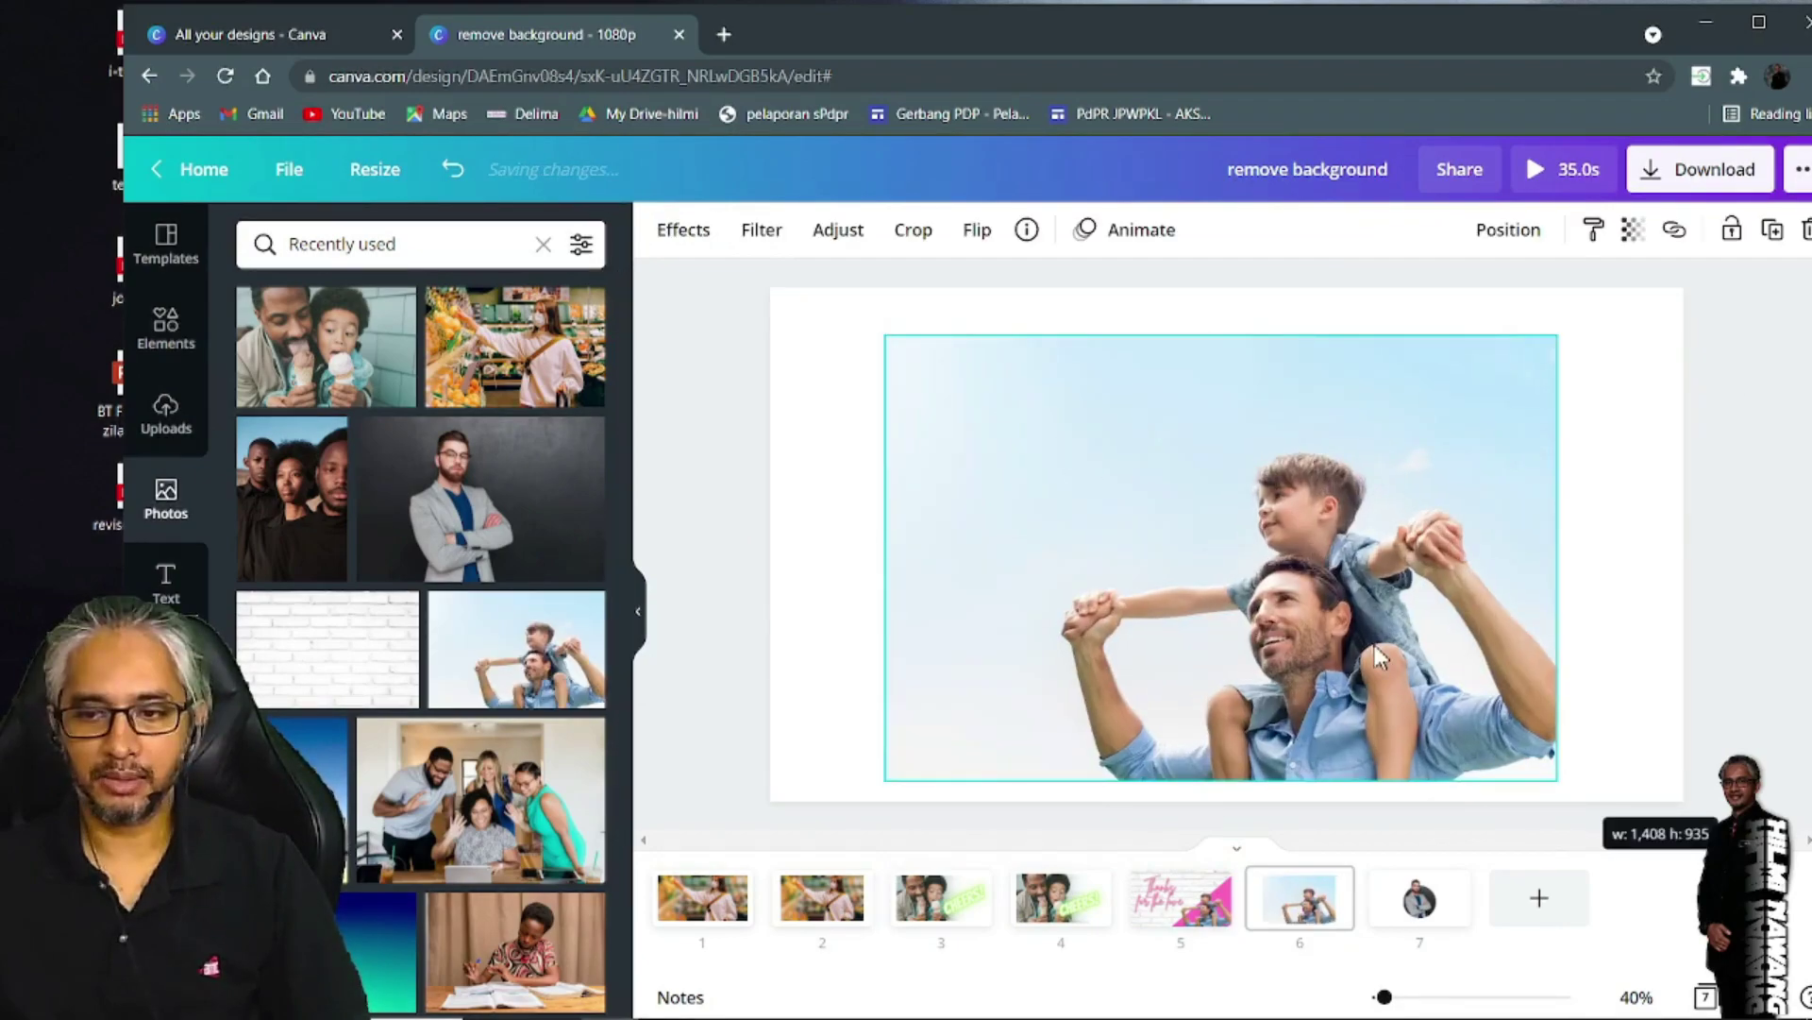
{"action": "left_click_drag", "start_coordinate": [1398, 620], "coordinate": [1388, 617]}
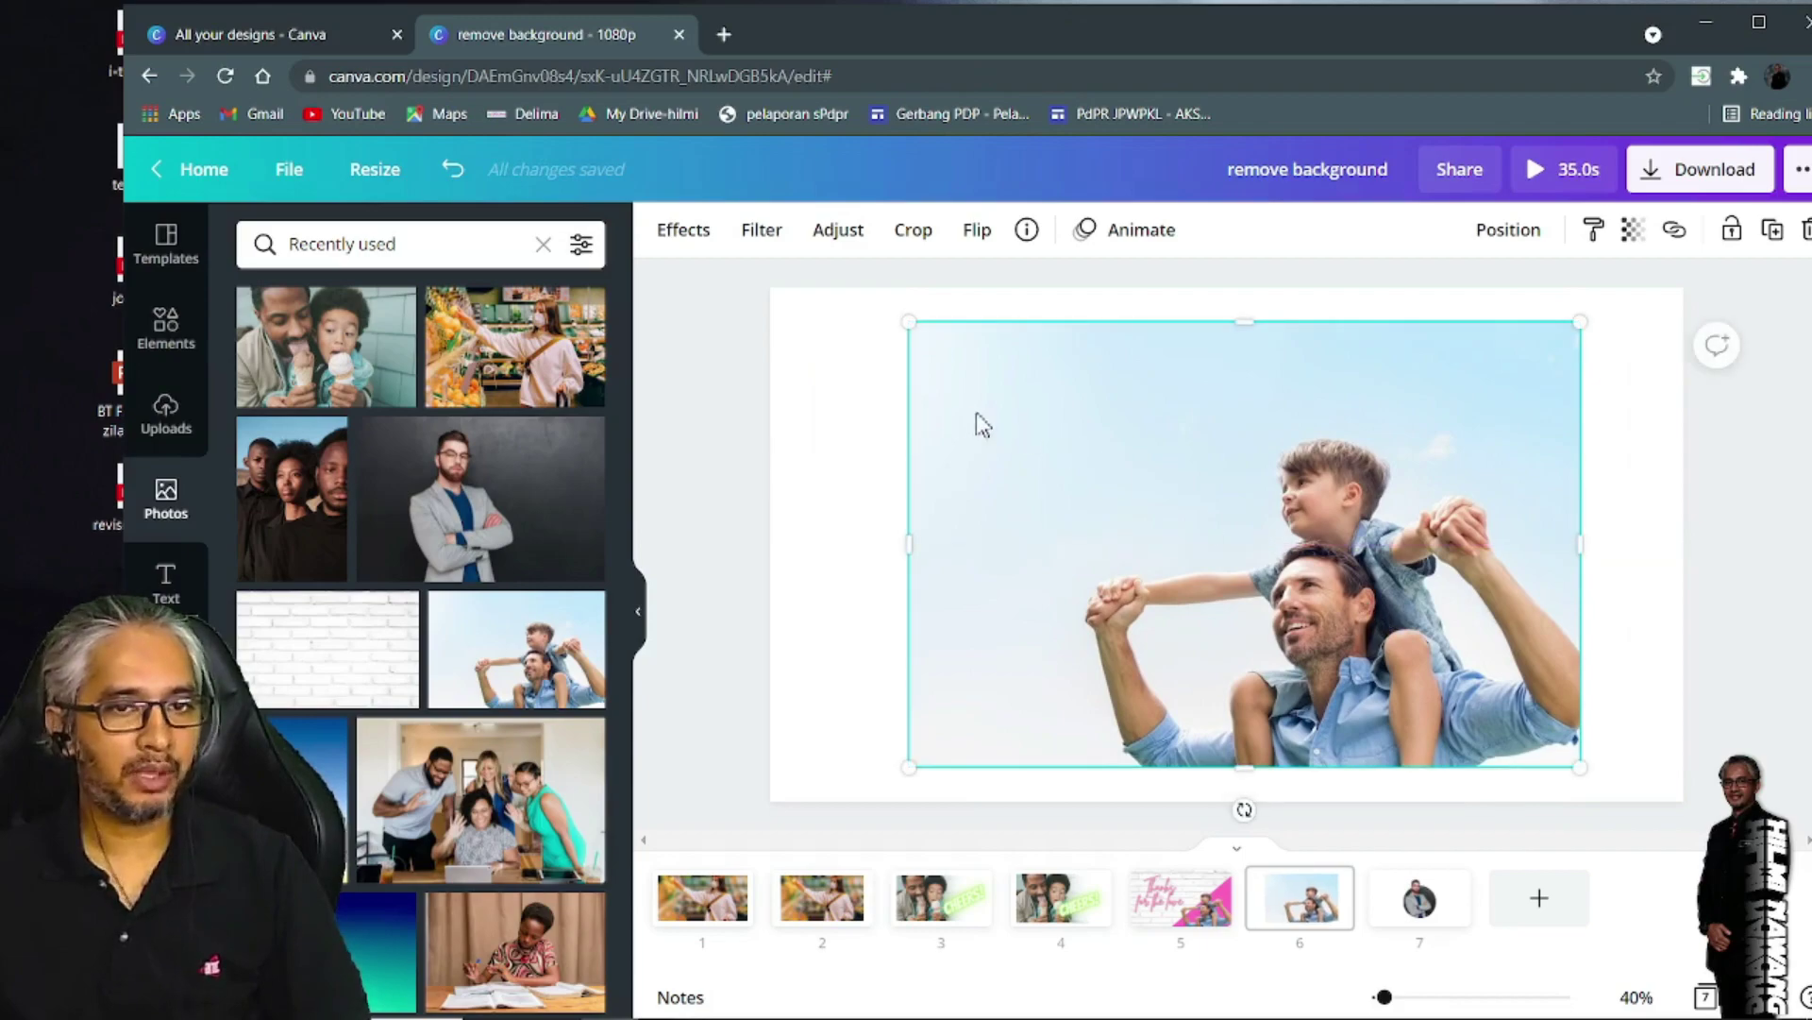
{"action": "left_click", "coordinate": [683, 243]}
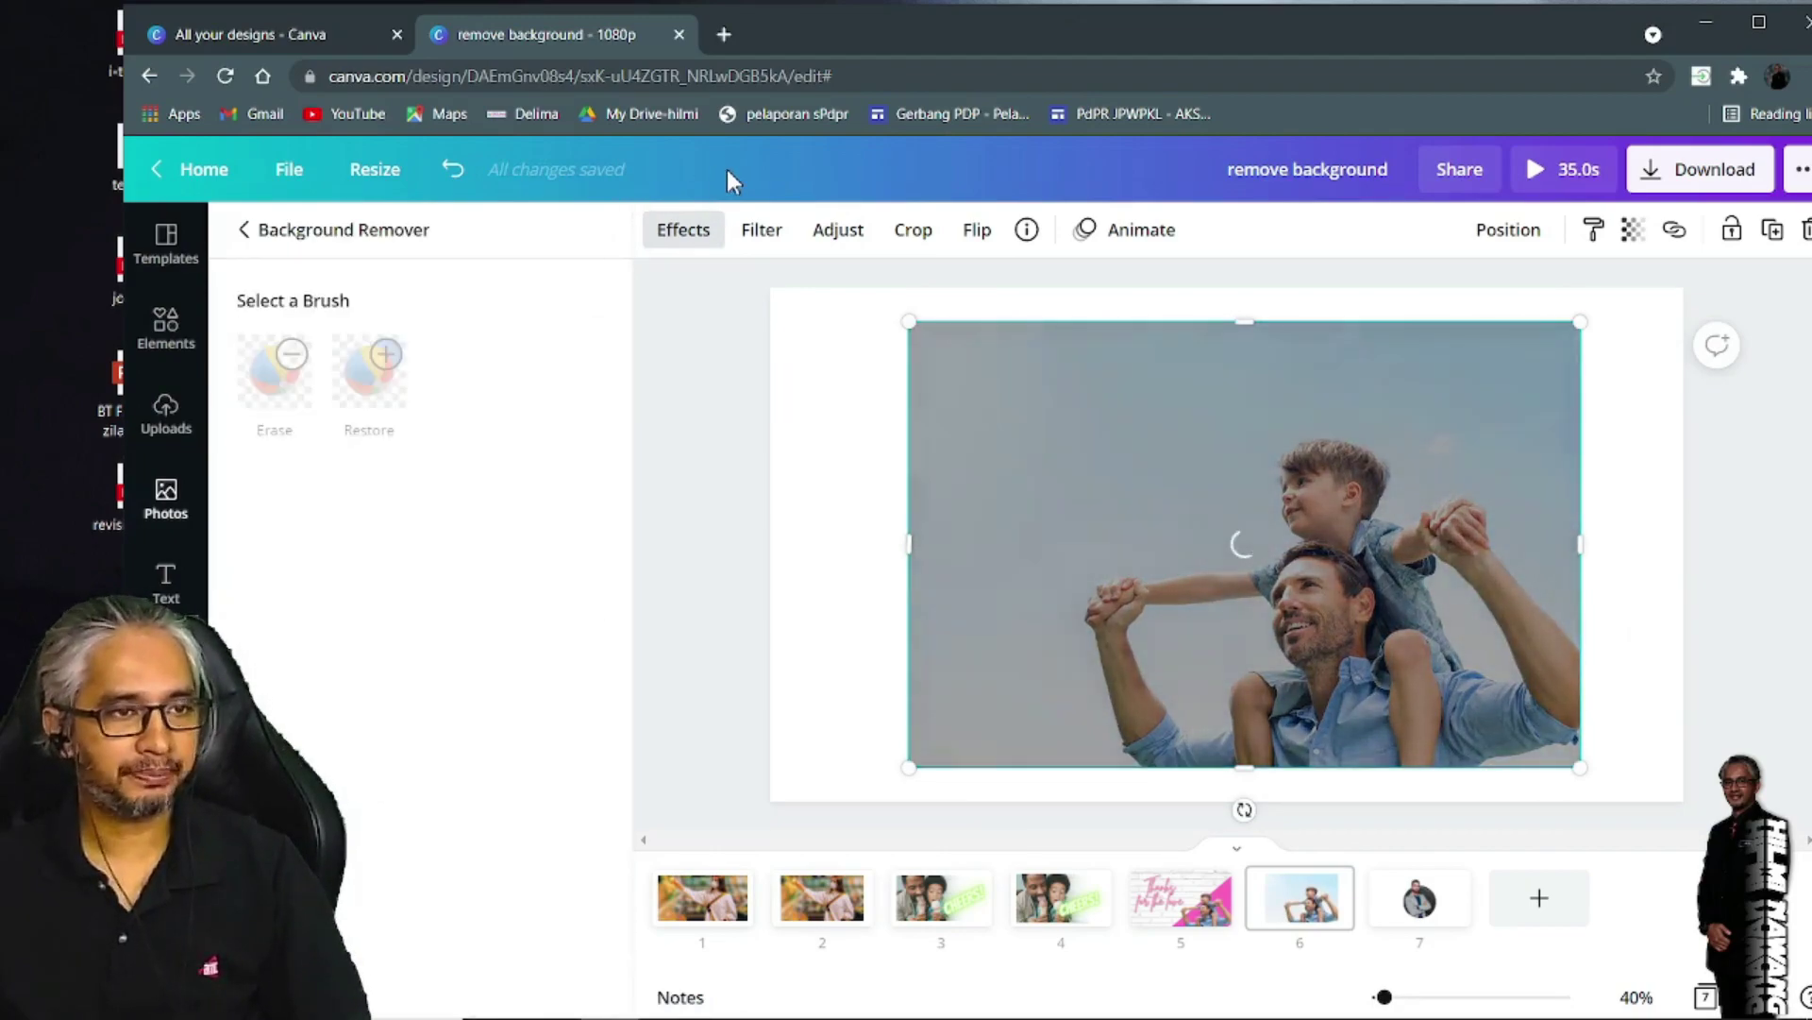
{"action": "left_click", "coordinate": [514, 976]}
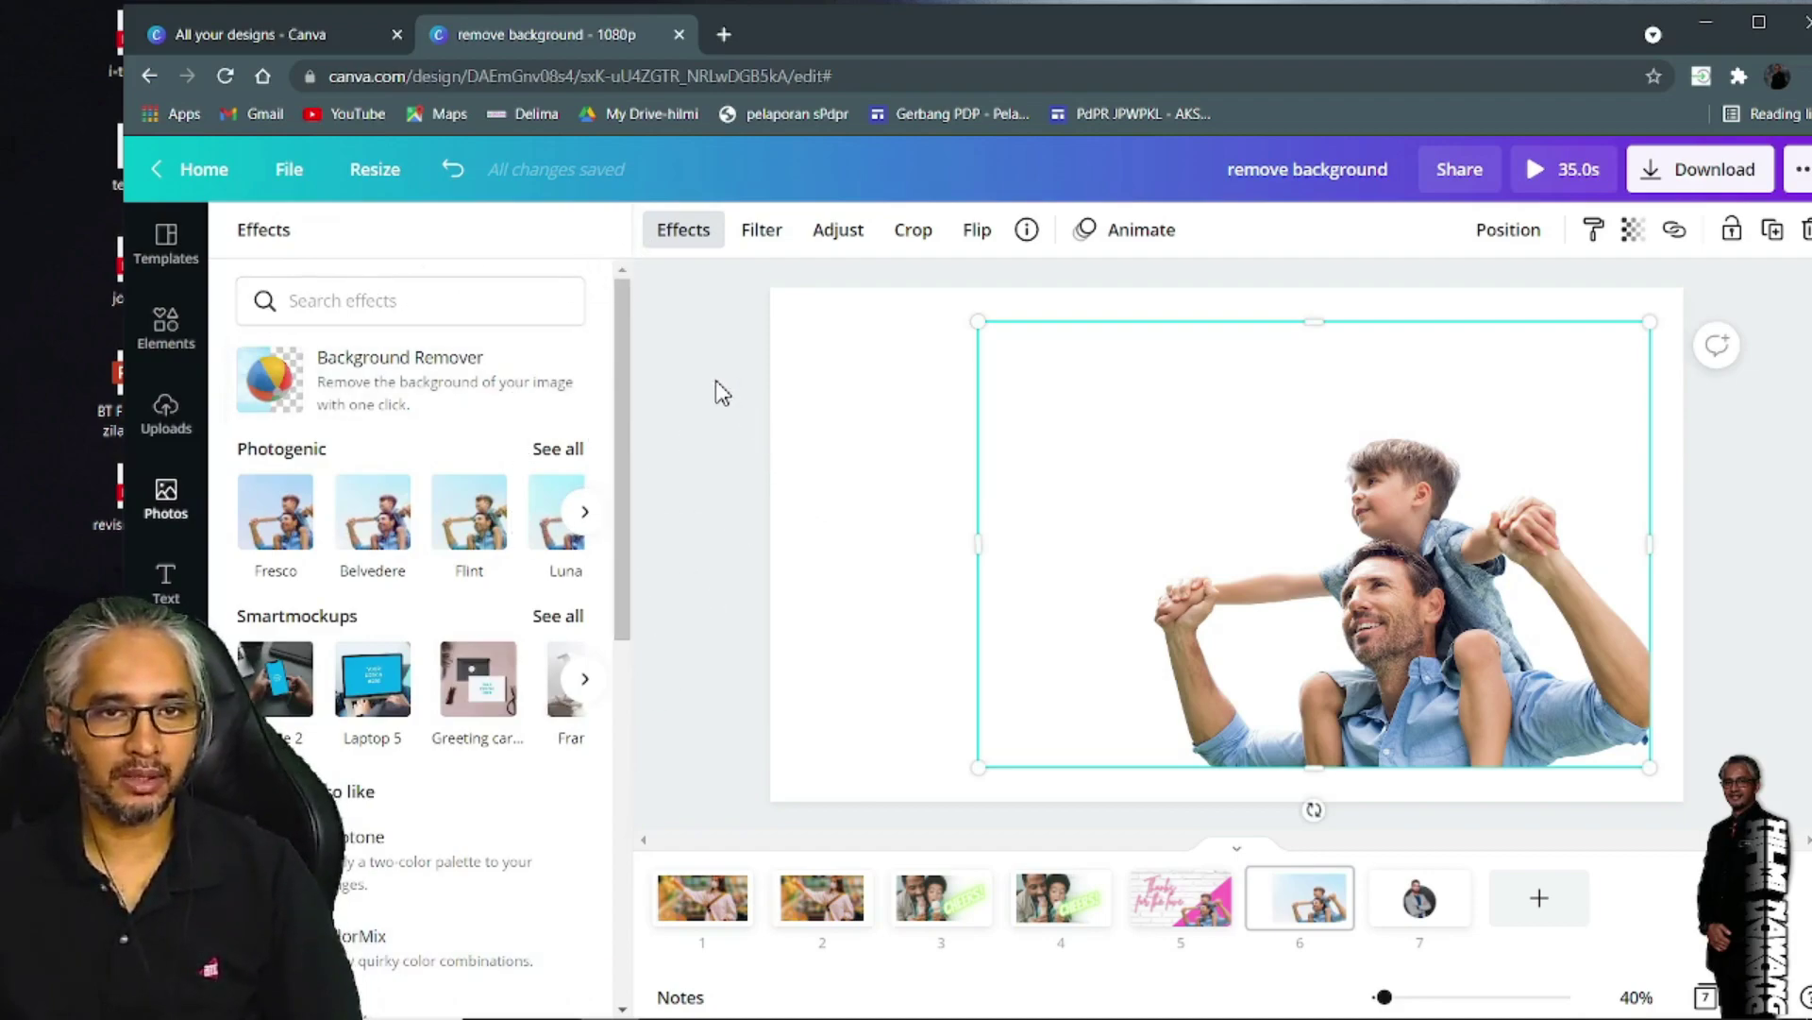
Add the white brick wall photo to page 6 and set it as the page background
{"action": "left_click", "coordinate": [165, 498]}
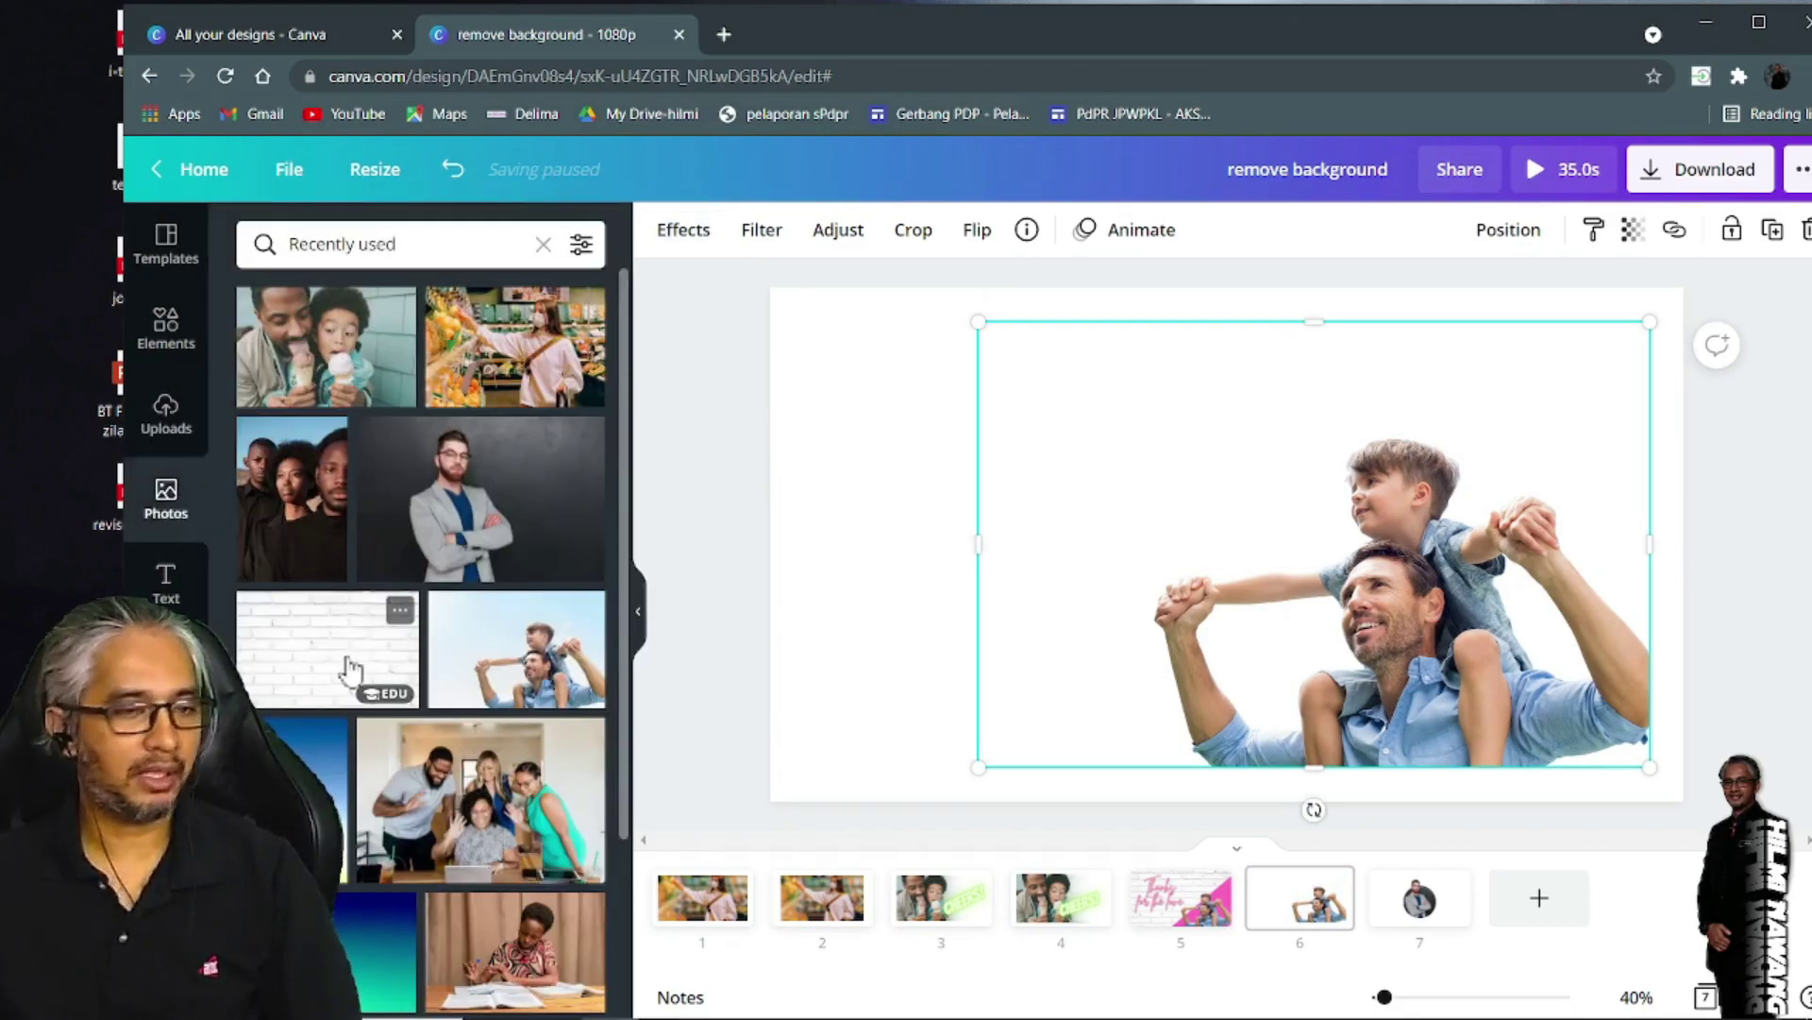
{"action": "left_click_drag", "start_coordinate": [349, 668], "coordinate": [938, 437]}
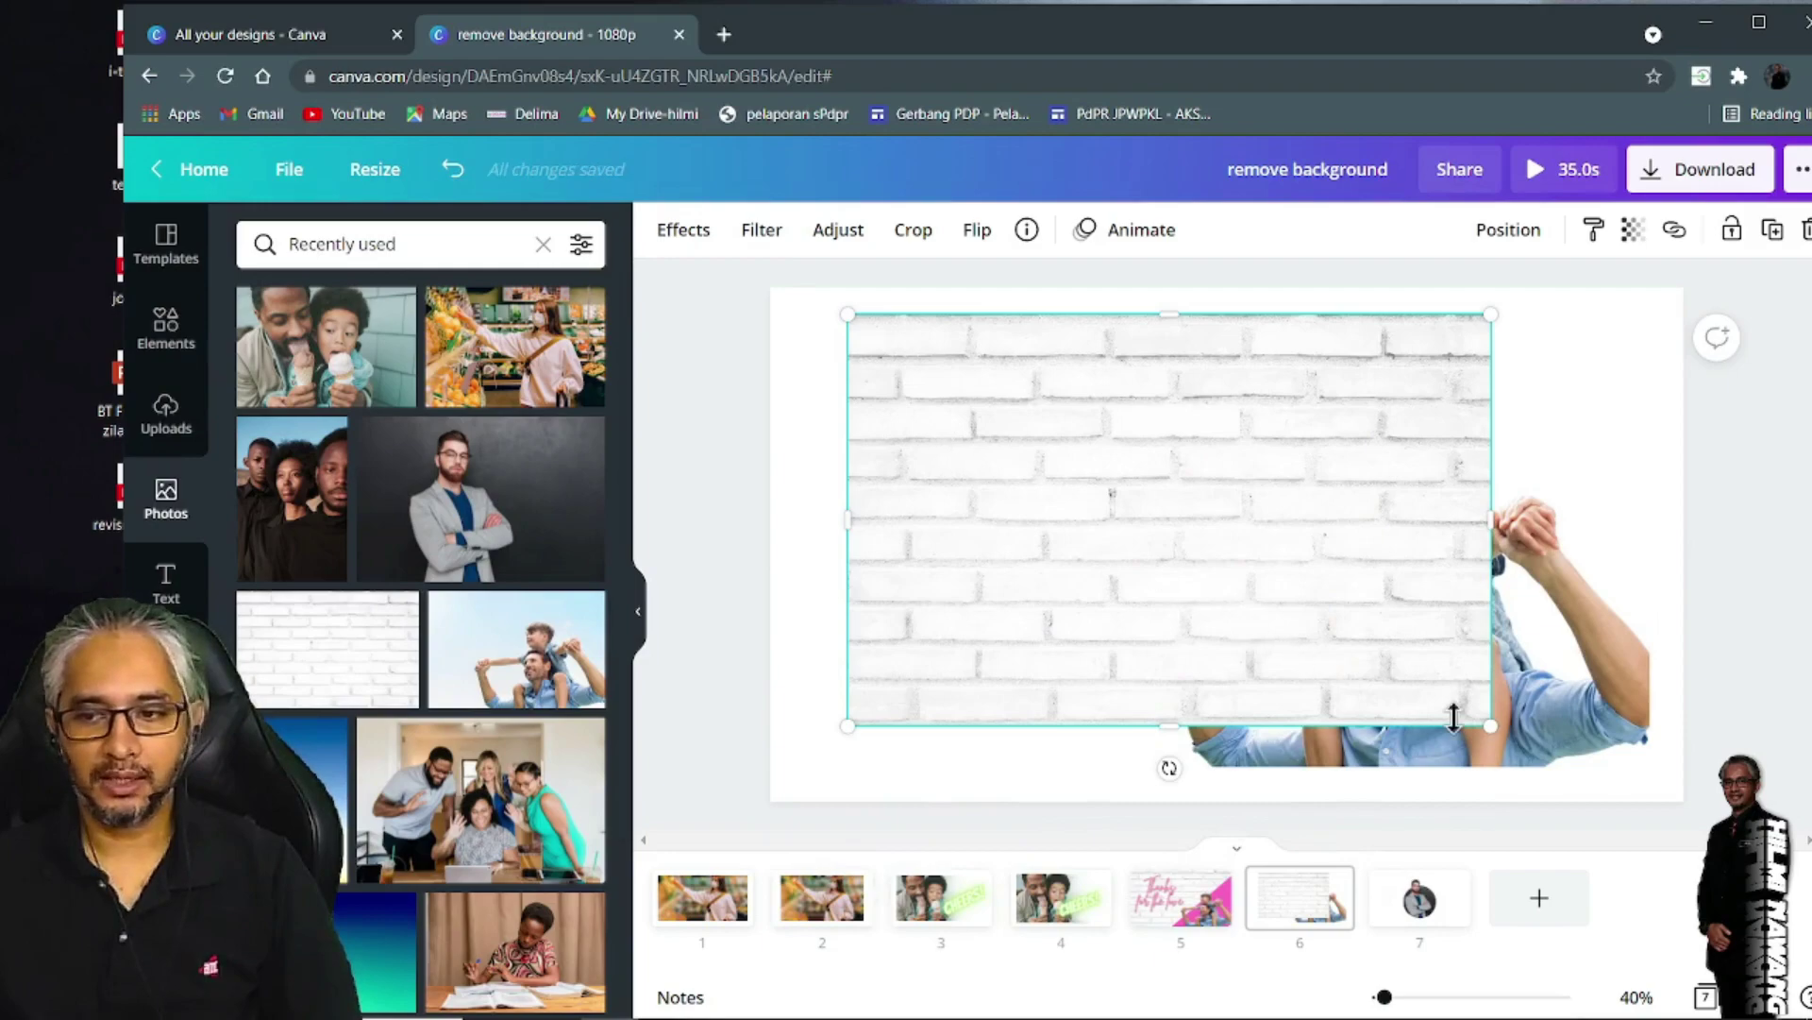
{"action": "left_click_drag", "start_coordinate": [1603, 753], "coordinate": [1628, 751]}
{"action": "left_click_drag", "start_coordinate": [1173, 540], "coordinate": [1145, 567]}
{"action": "right_click", "coordinate": [1121, 463]}
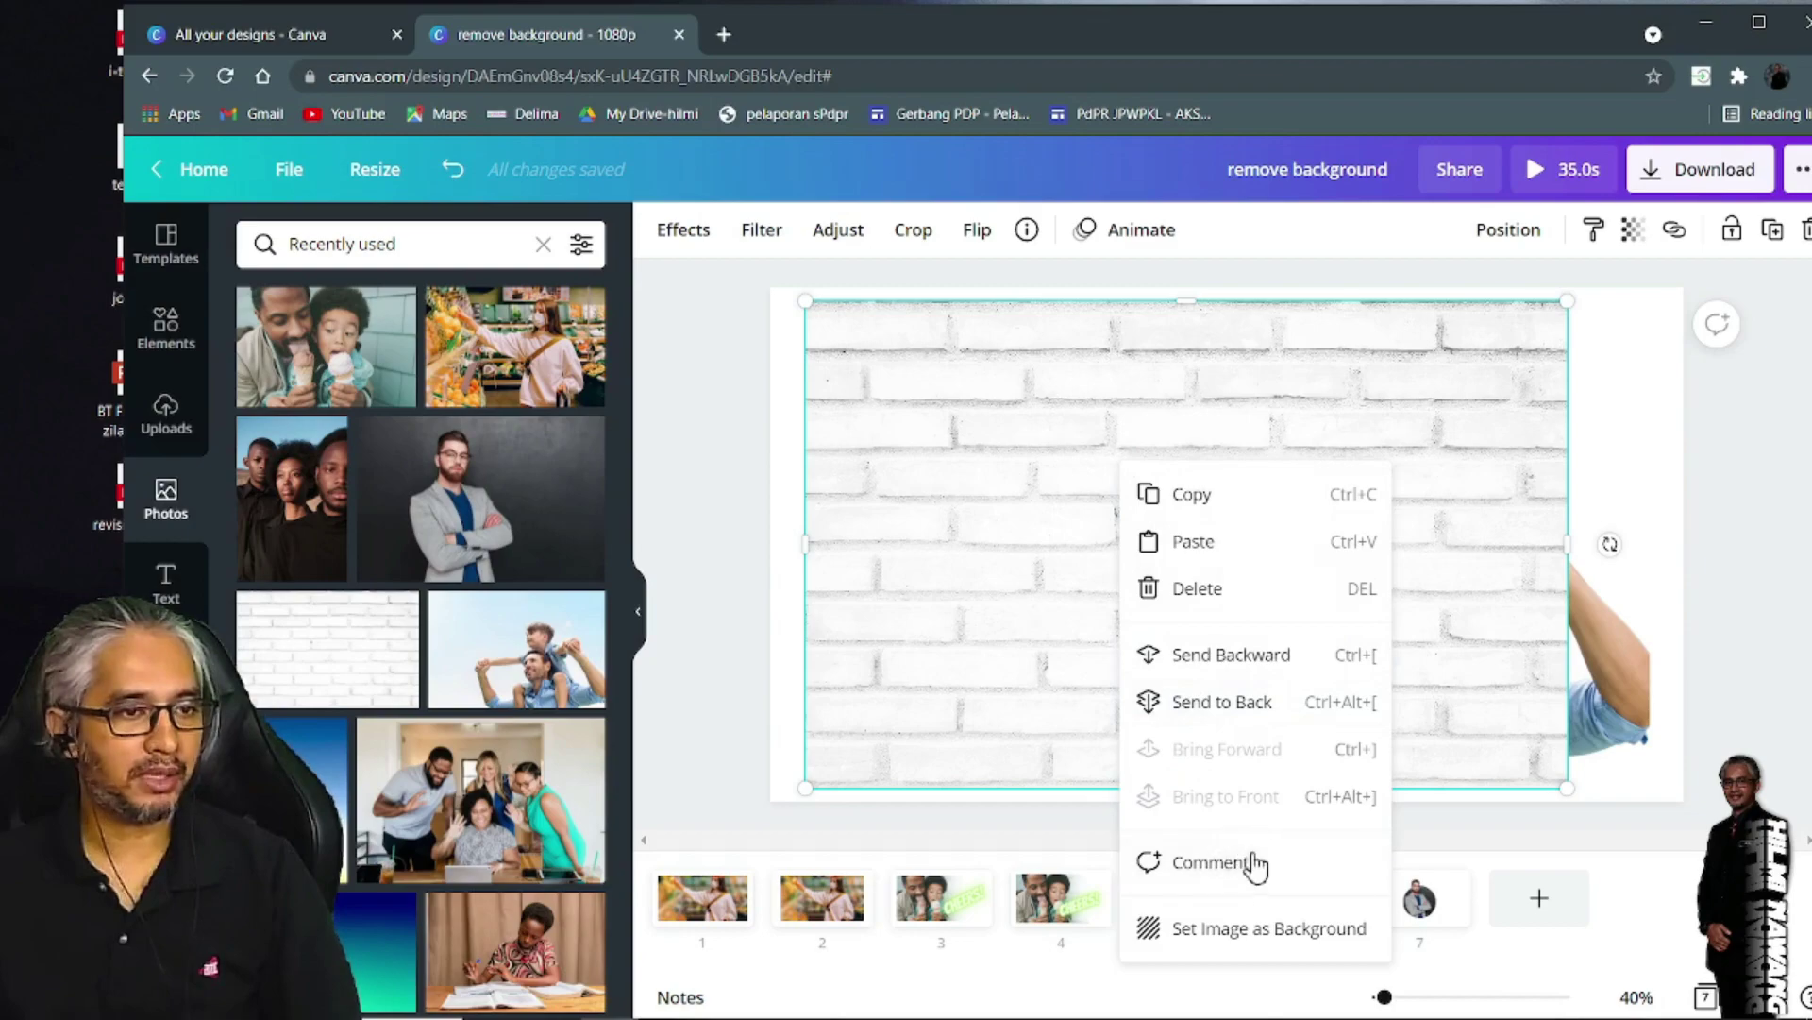
{"action": "left_click", "coordinate": [1261, 930]}
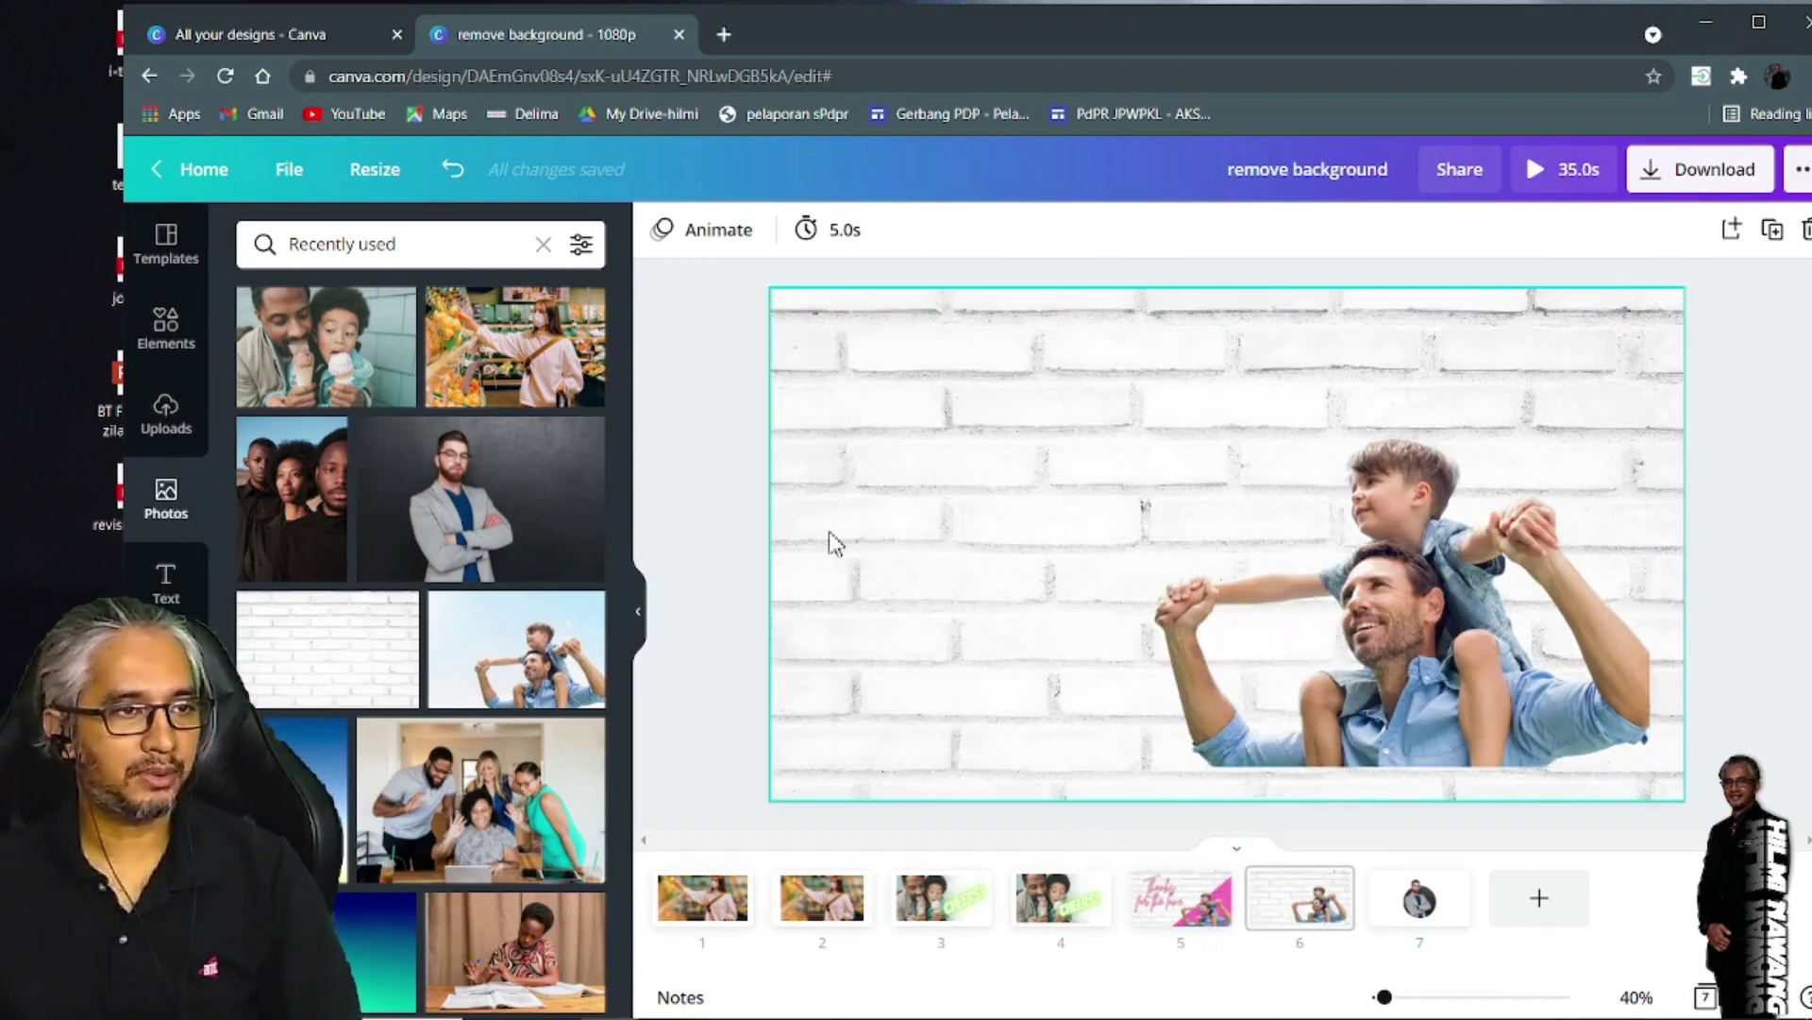
Move the father-and-son cut-out flush into the page's bottom-right corner
{"action": "left_click_drag", "start_coordinate": [1334, 656], "coordinate": [1593, 663]}
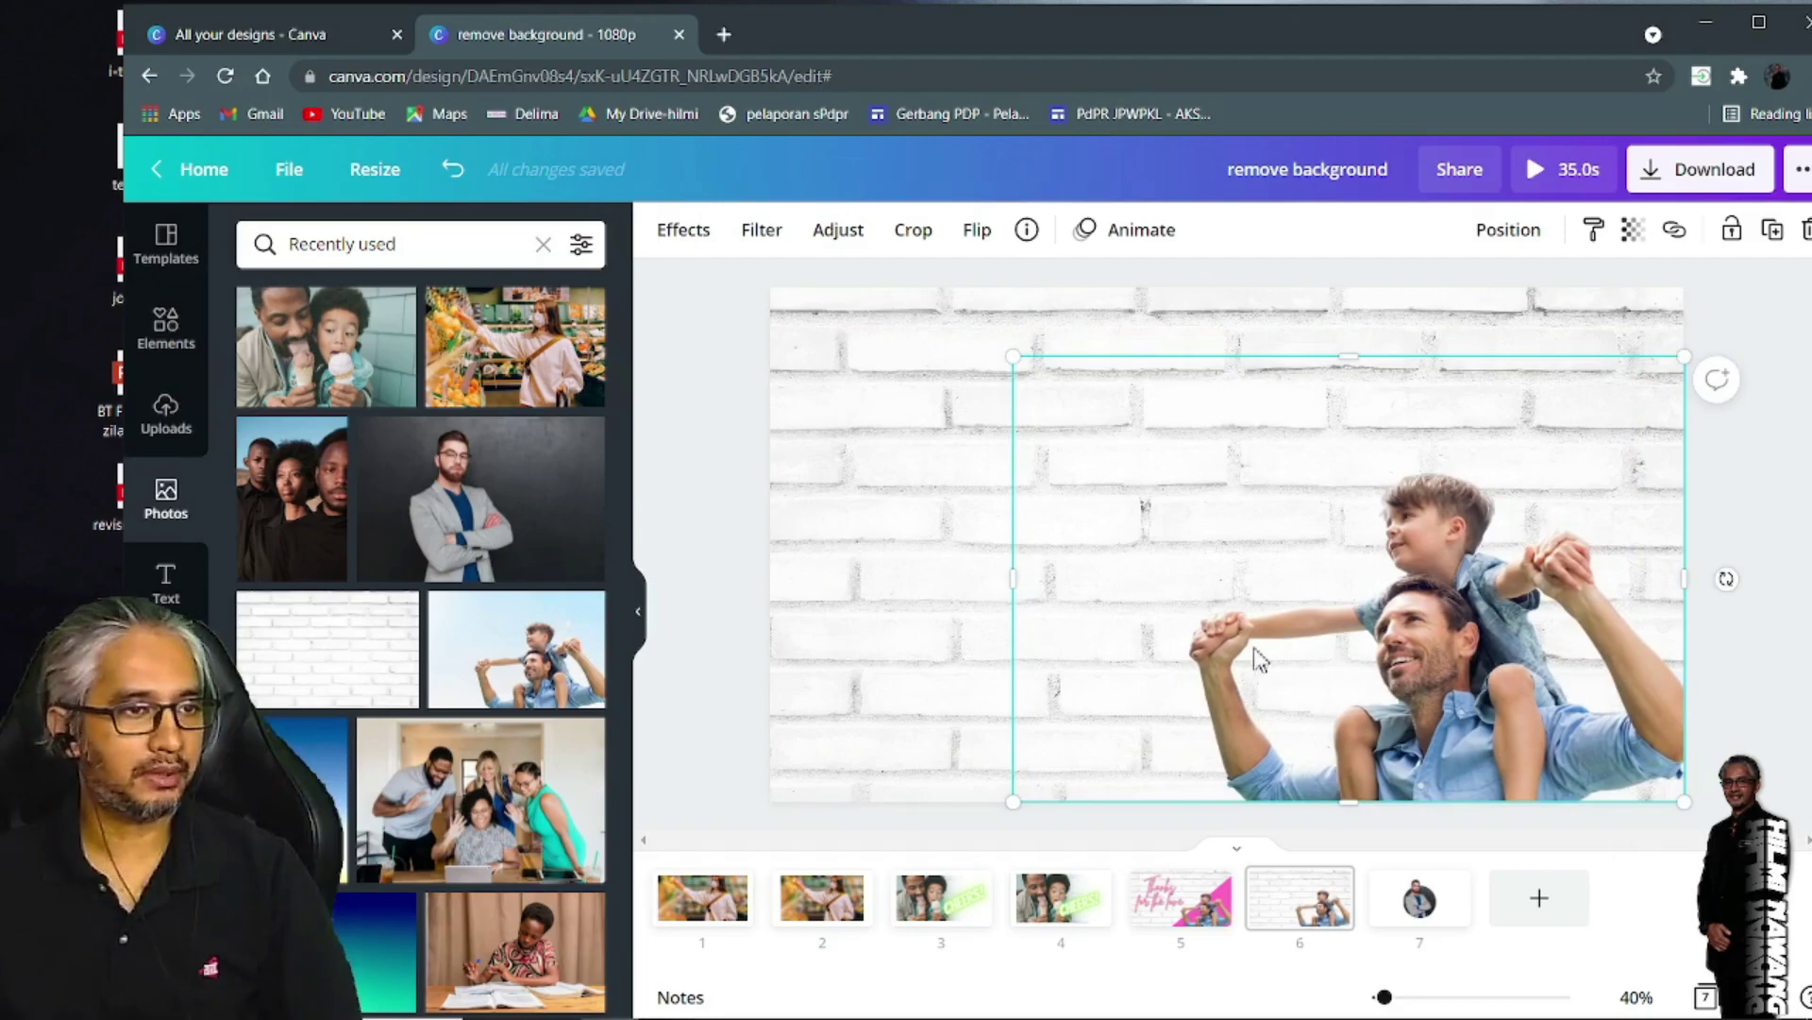
{"action": "left_click", "coordinate": [729, 505]}
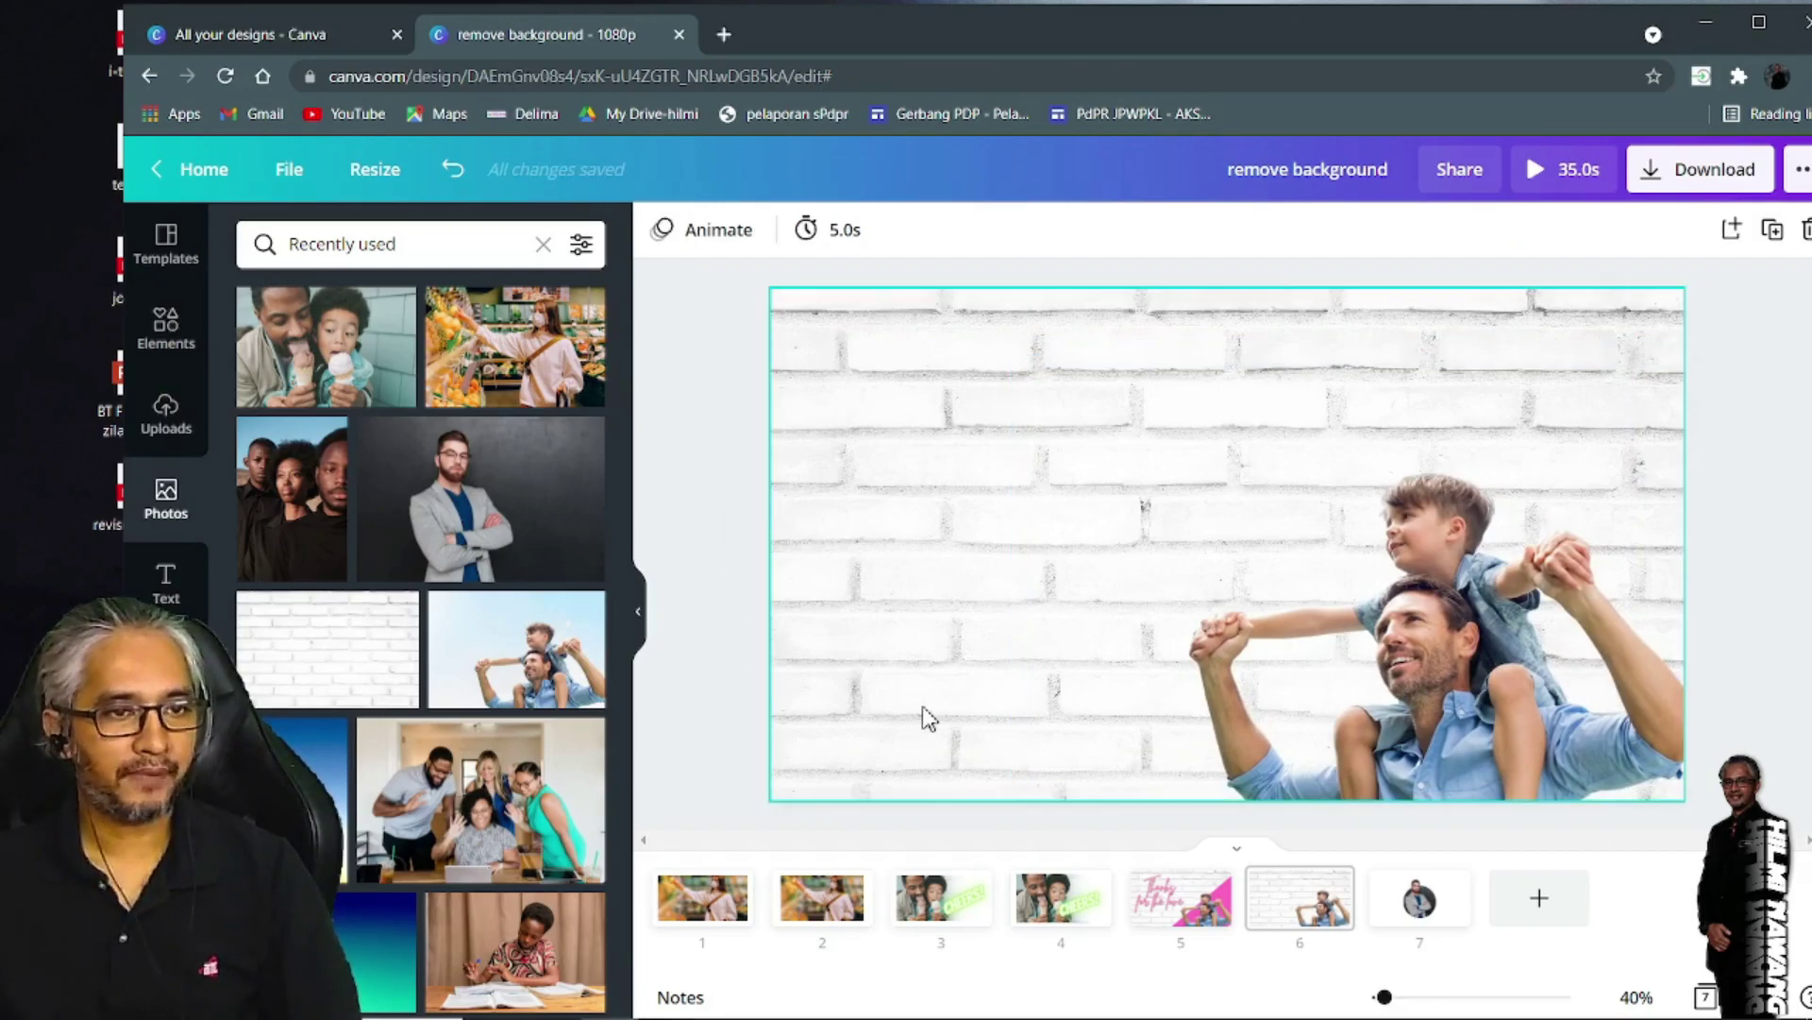
Find the rectangle graphics and add the coral textured rectangle to page 6
{"action": "left_click", "coordinate": [166, 331]}
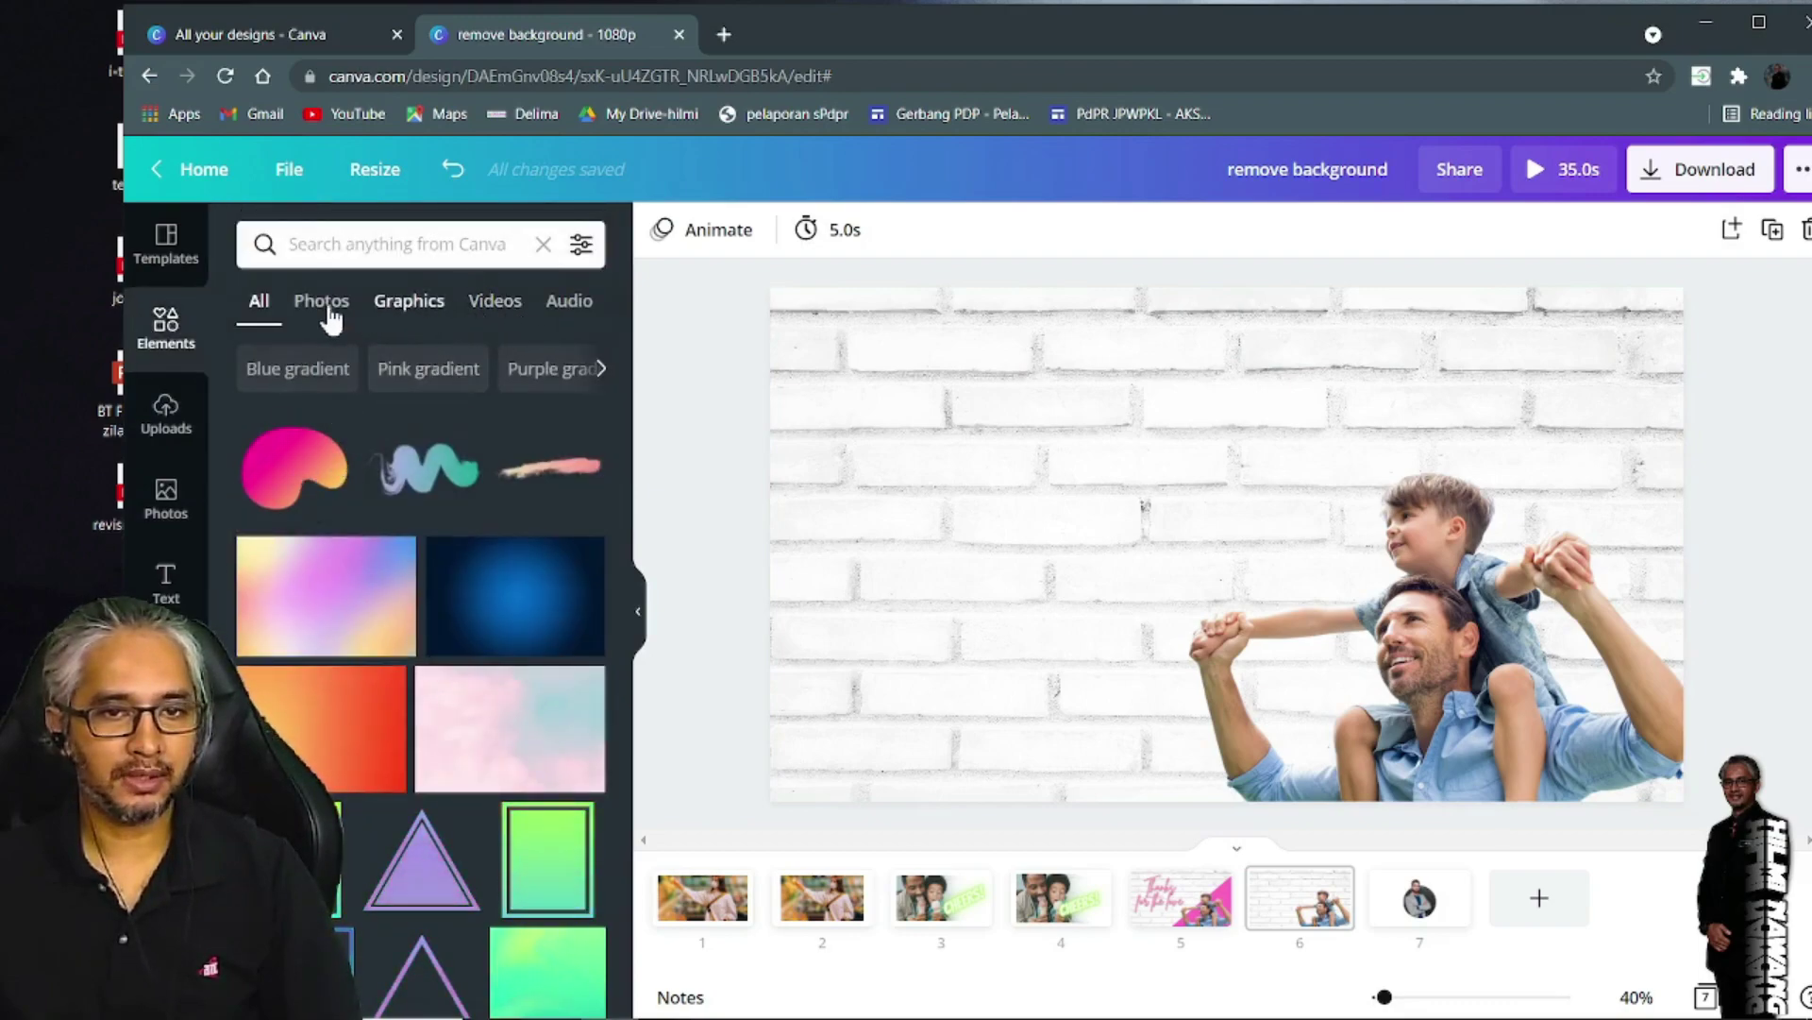
{"action": "left_click", "coordinate": [373, 310]}
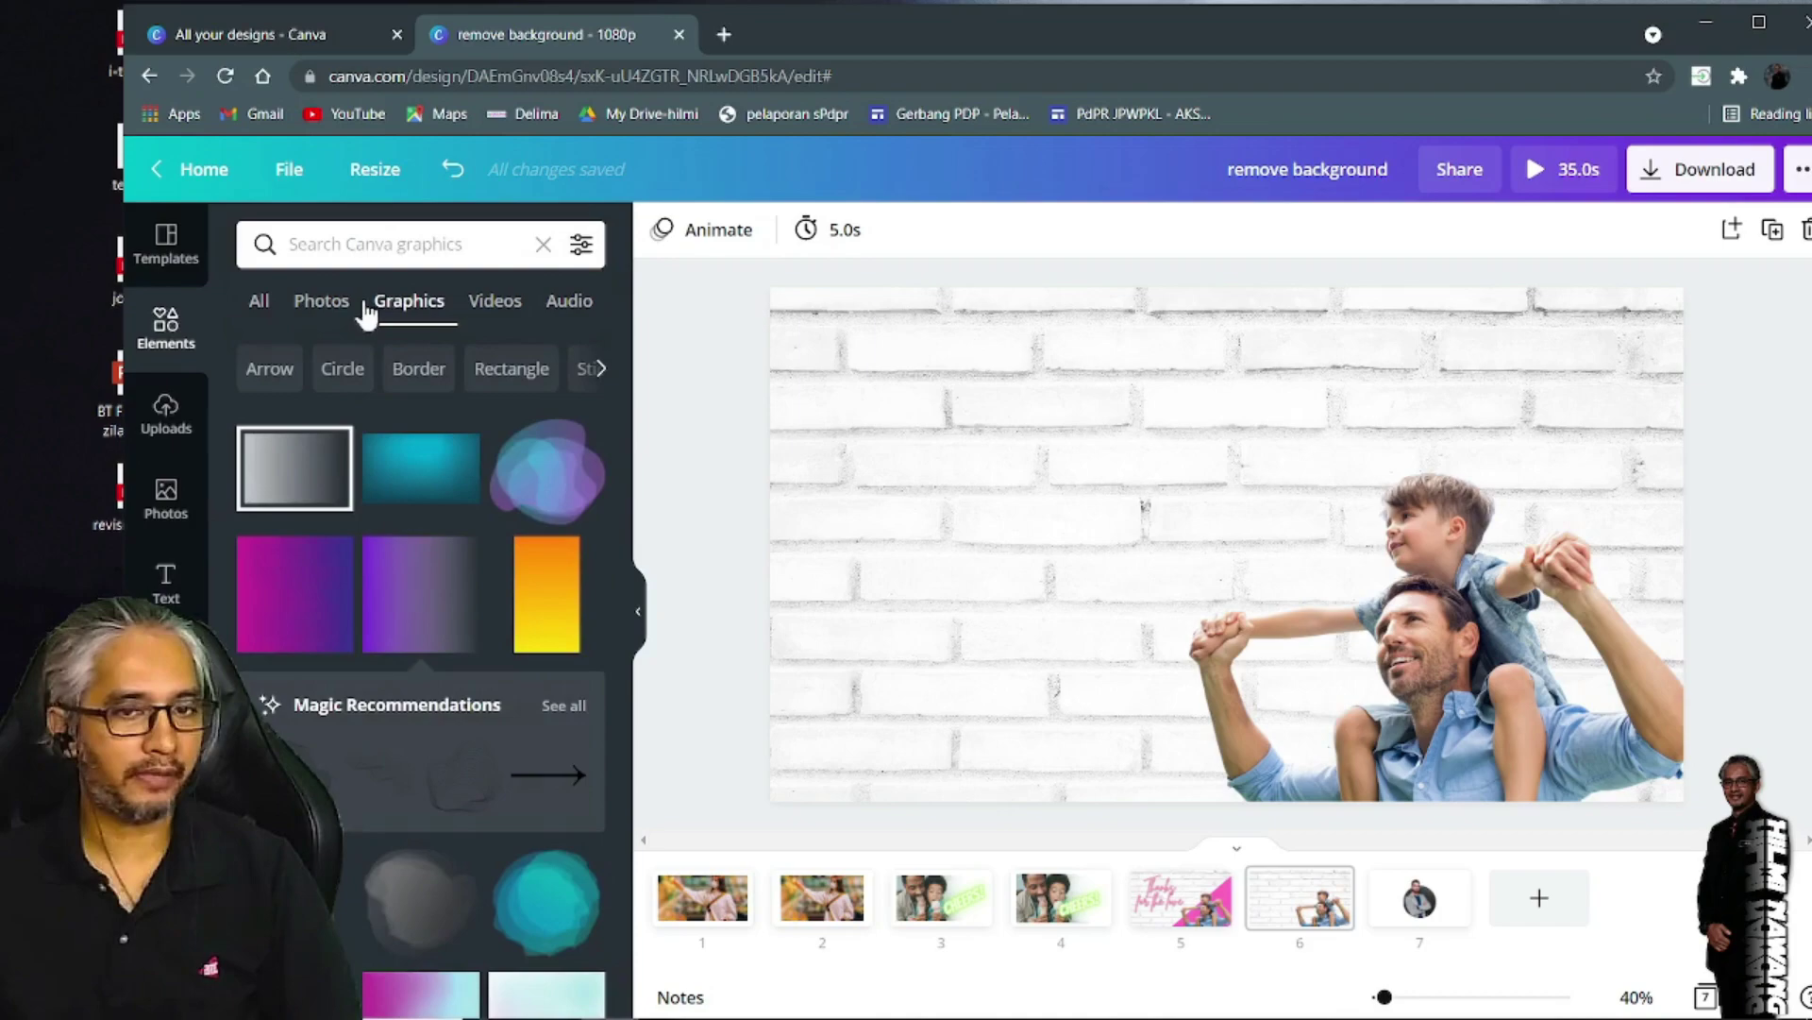
{"action": "left_click", "coordinate": [490, 370]}
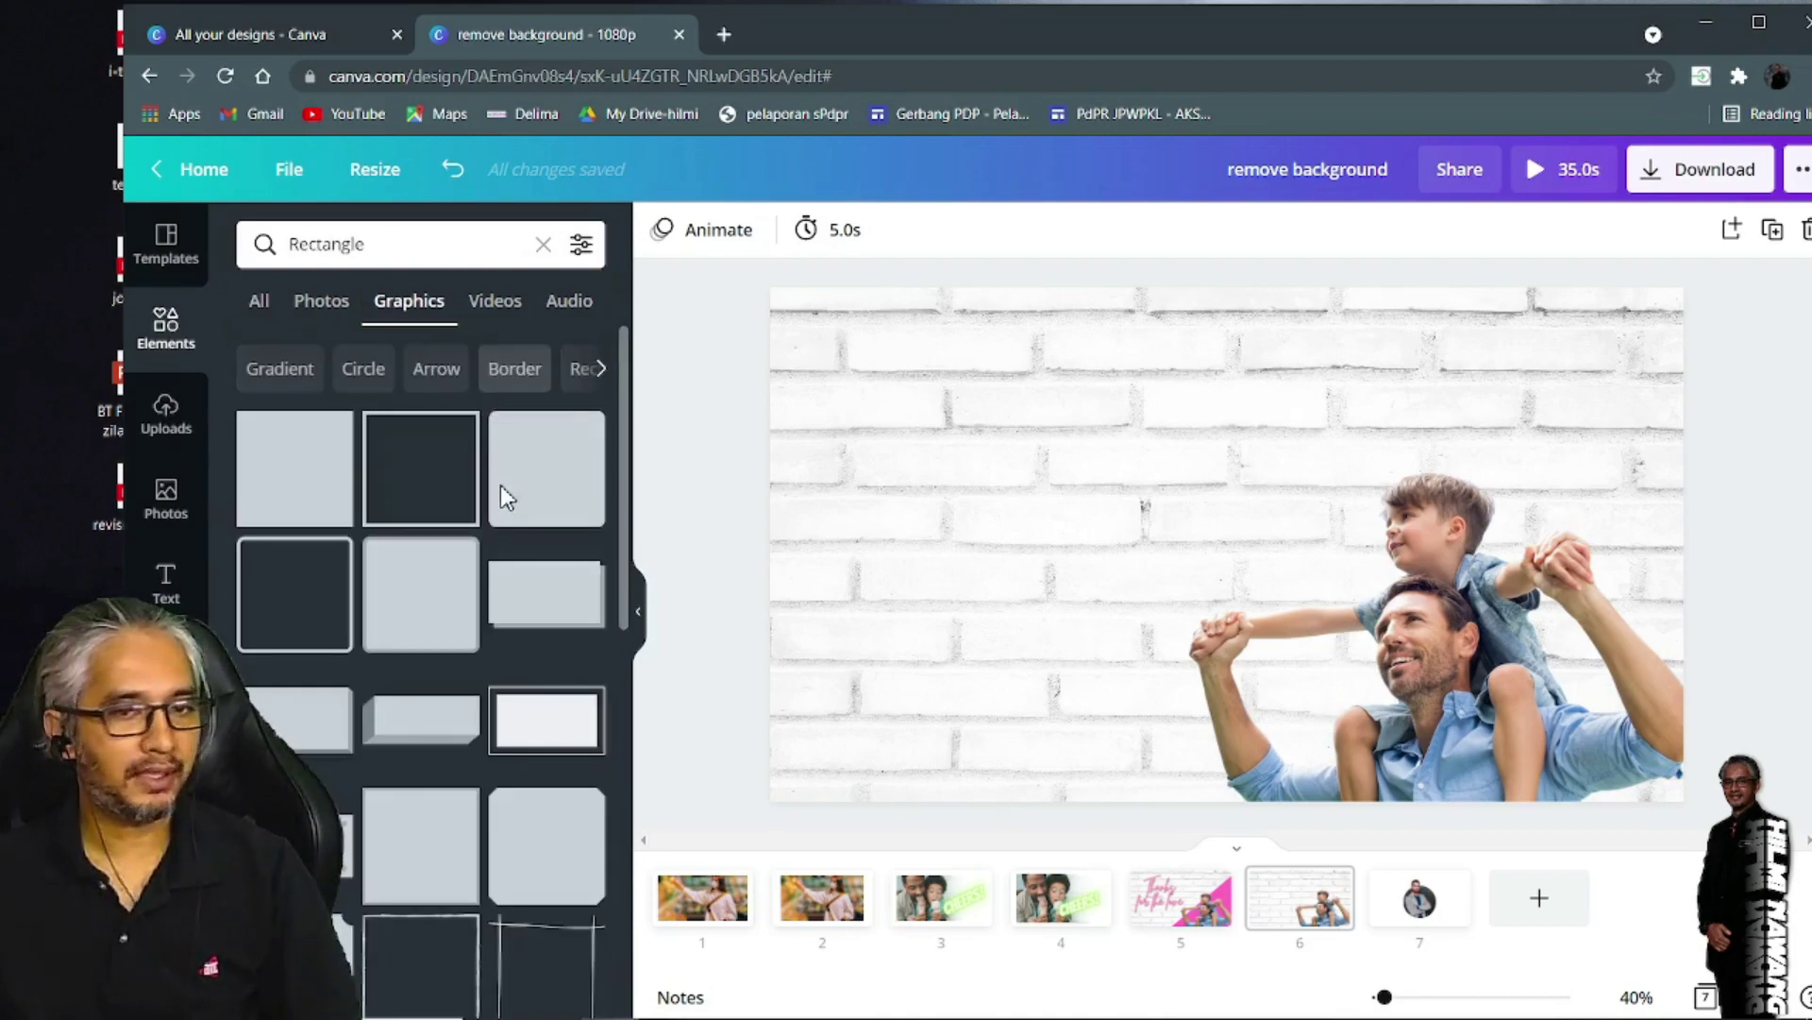
{"action": "scroll", "coordinate": [423, 663], "scroll_direction": "down", "scroll_amount": 10}
{"action": "scroll", "coordinate": [425, 667], "scroll_direction": "down", "scroll_amount": 2}
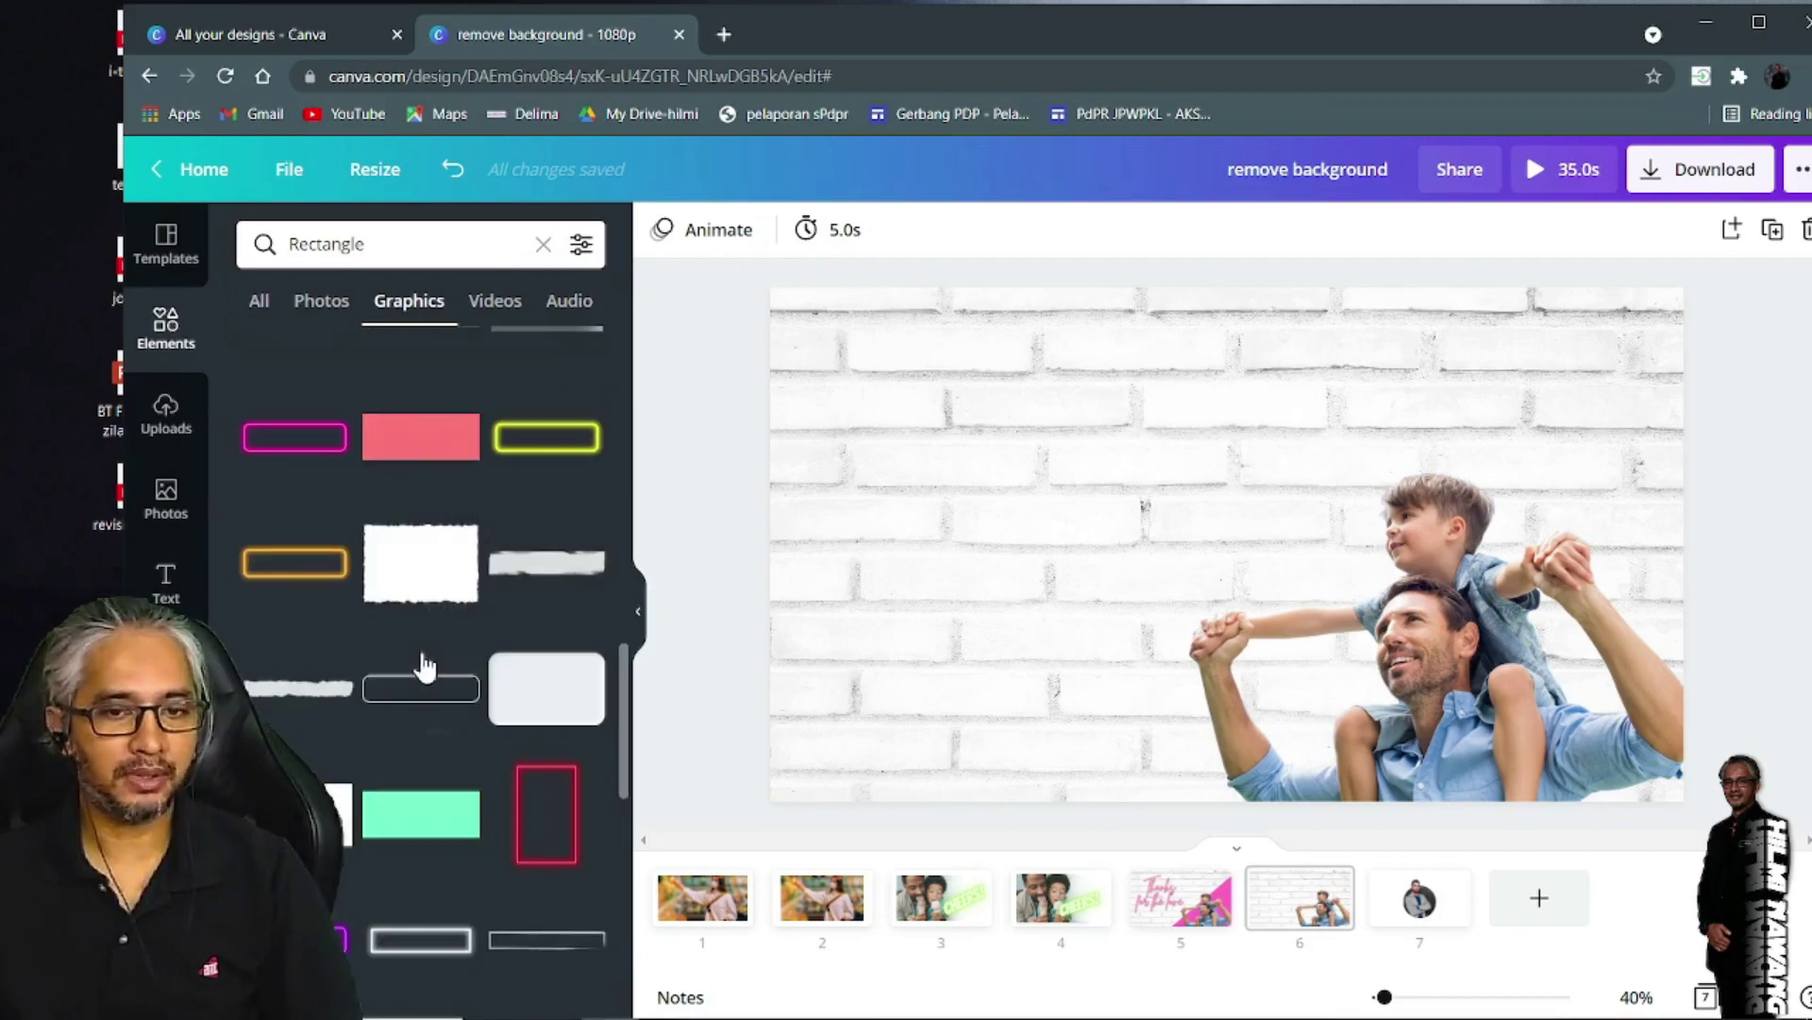
{"action": "scroll", "coordinate": [425, 665], "scroll_direction": "down", "scroll_amount": 2}
{"action": "scroll", "coordinate": [429, 623], "scroll_direction": "up", "scroll_amount": 4}
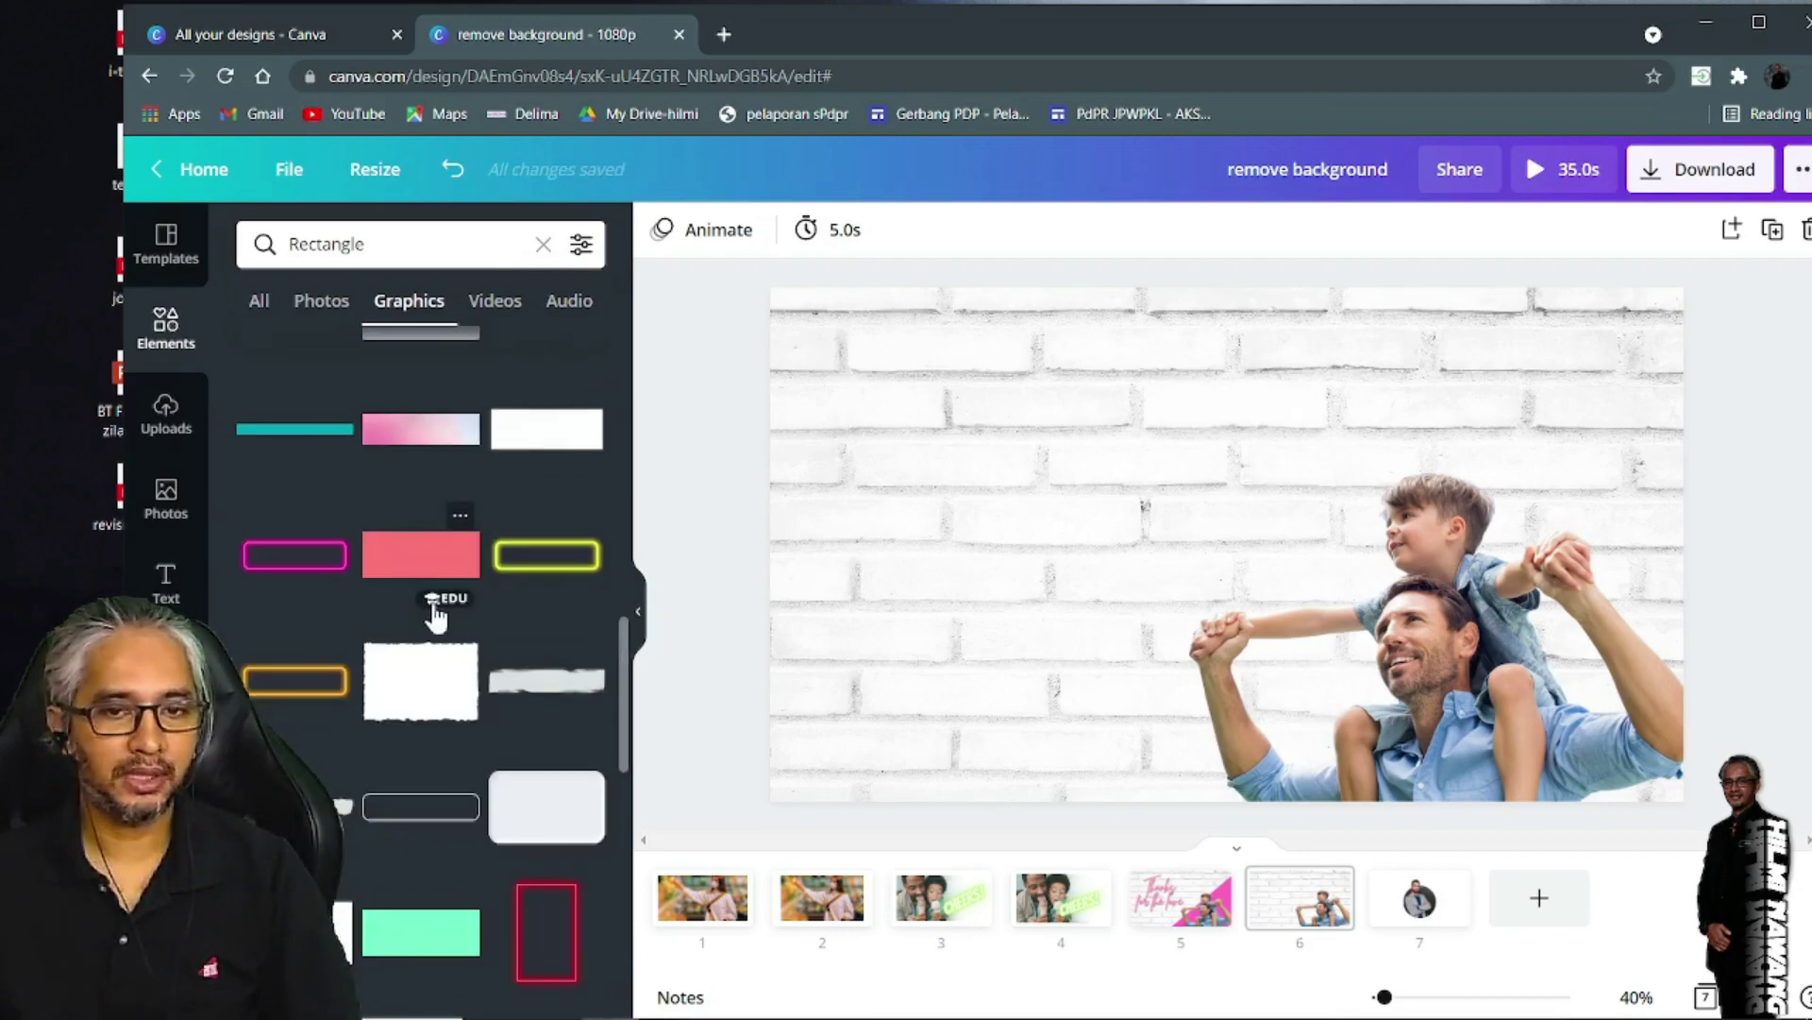
{"action": "left_click_drag", "start_coordinate": [778, 606], "coordinate": [972, 501]}
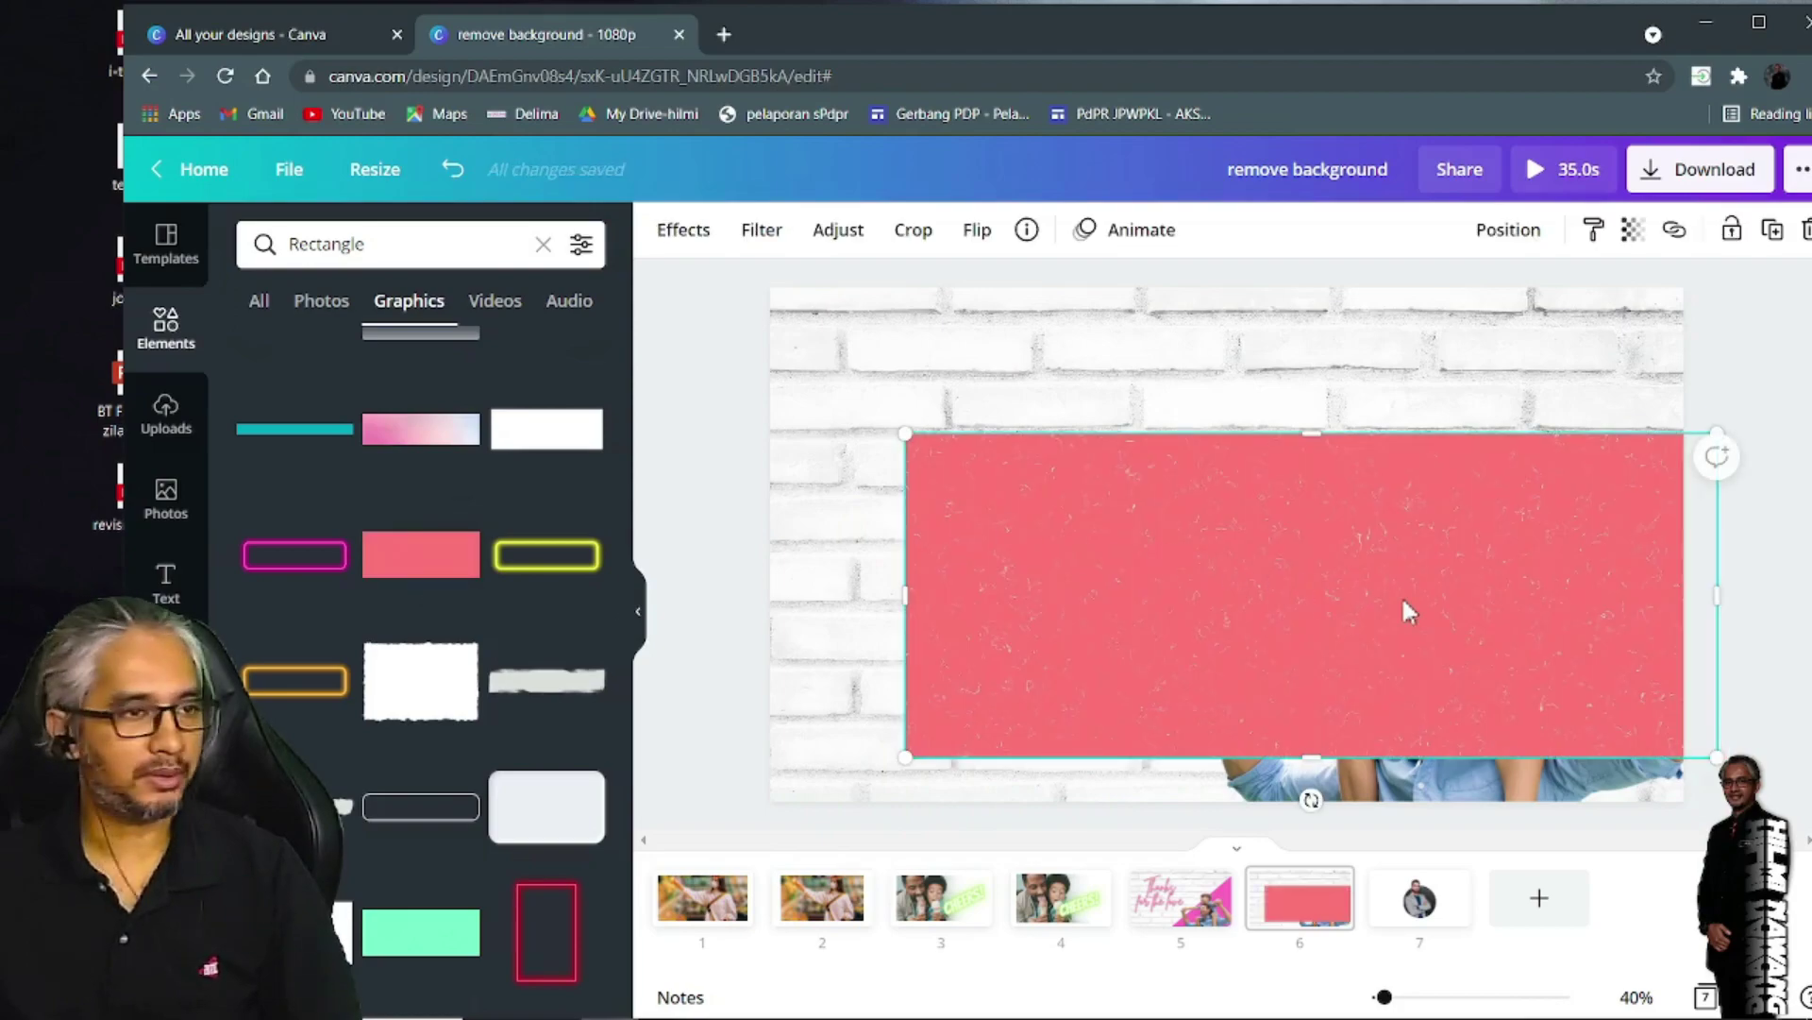
Rotate the coral rectangle diagonally and move it over the page's bottom-right corner, so its edge runs from the bottom to the right side
{"action": "left_click_drag", "start_coordinate": [1355, 607], "coordinate": [1298, 651]}
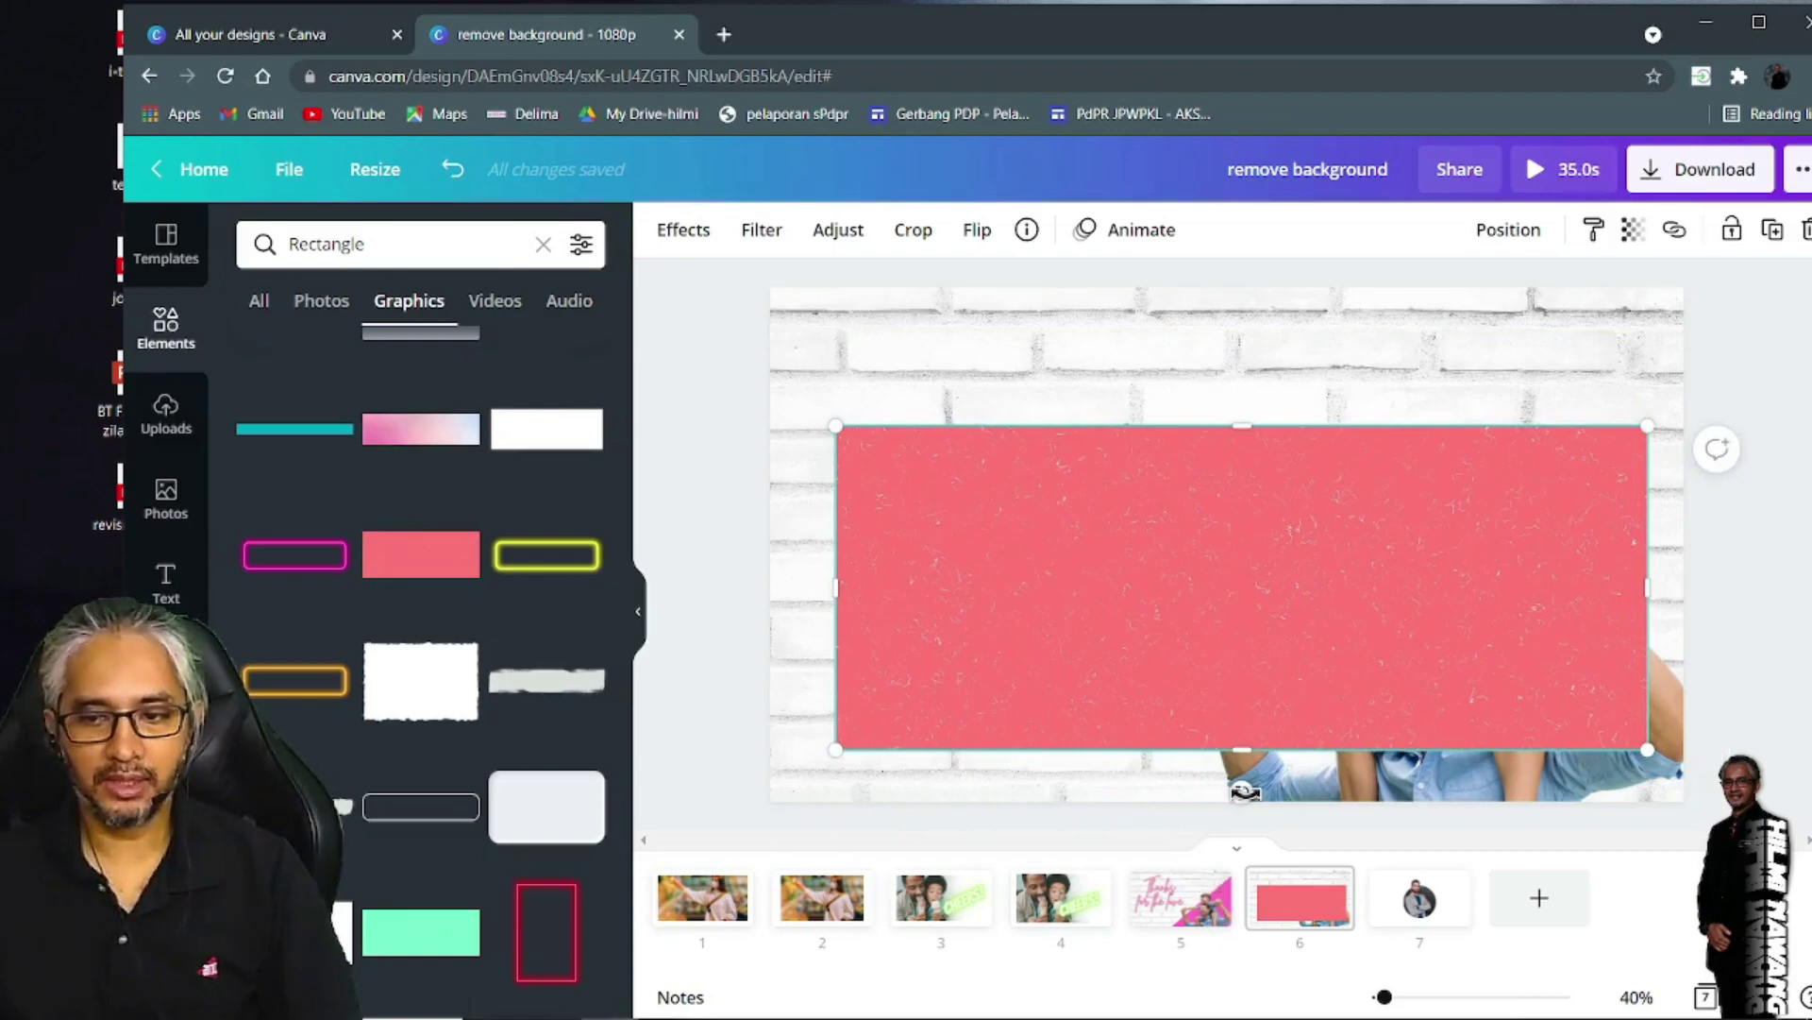
{"action": "left_click_drag", "start_coordinate": [1311, 769], "coordinate": [1398, 743]}
{"action": "left_click_drag", "start_coordinate": [1416, 668], "coordinate": [1700, 736]}
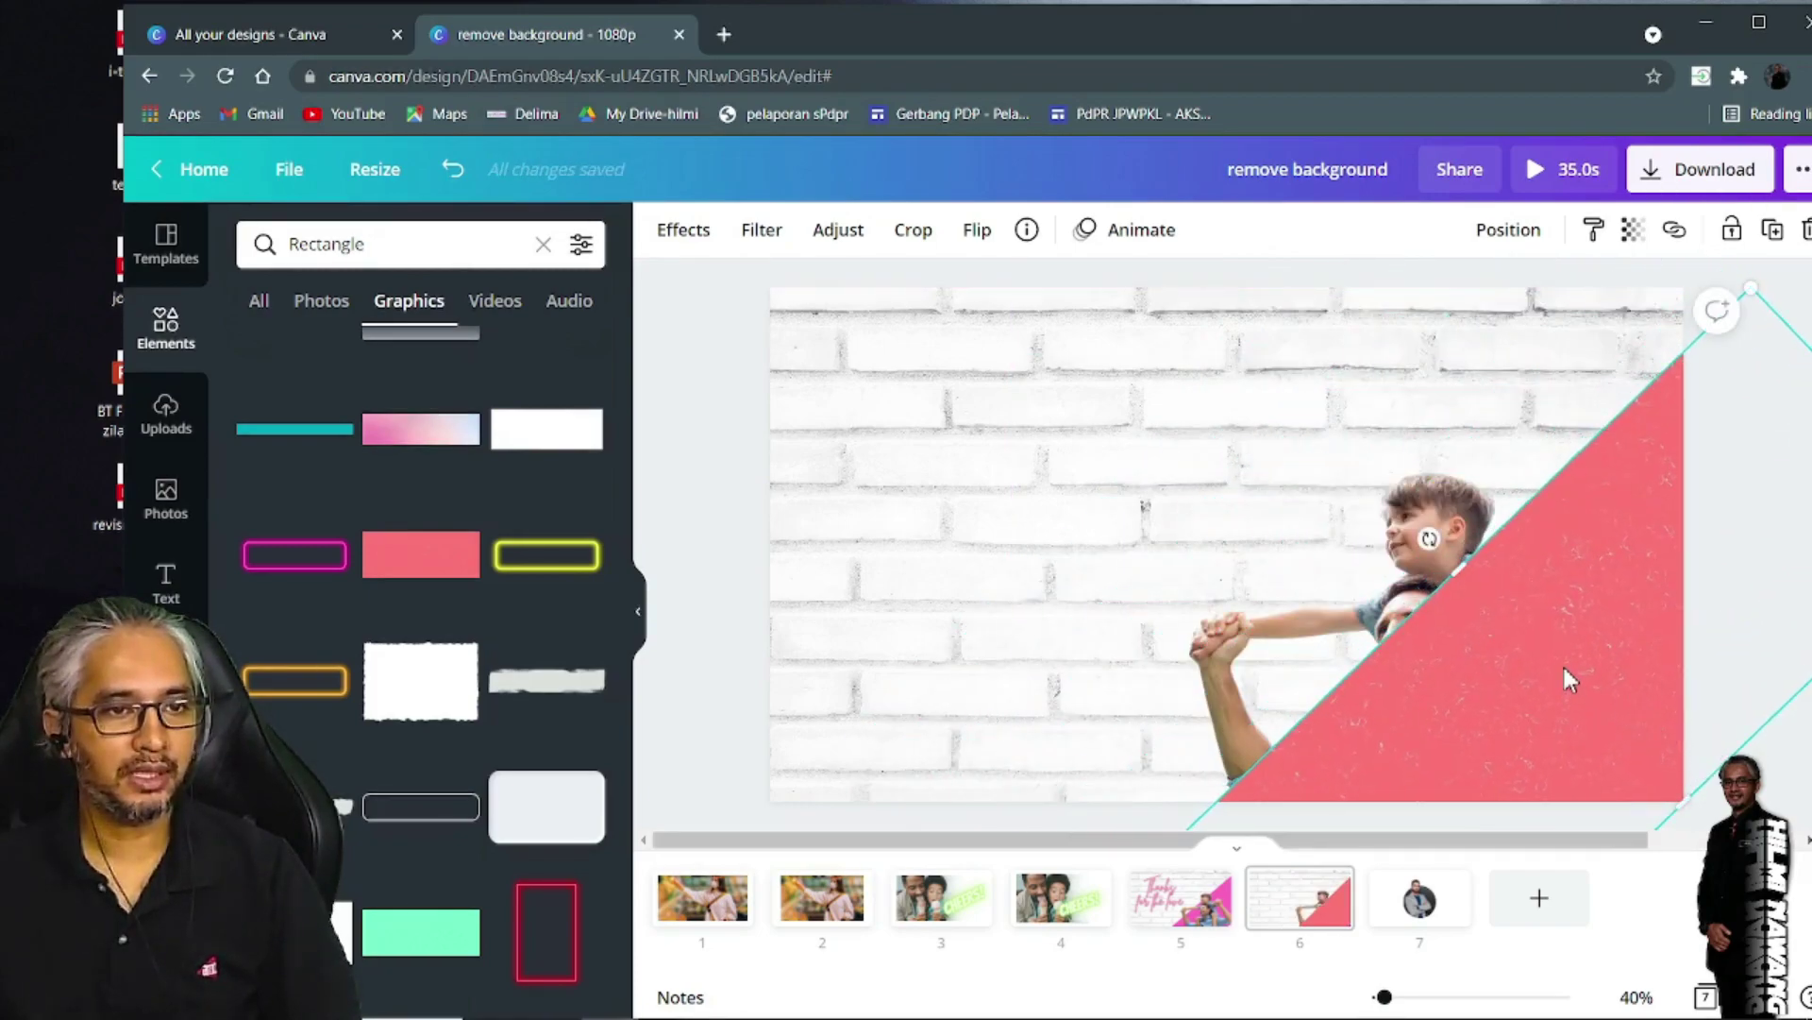
Bring the father-and-son cut-out forward, in front of the coral rectangle
{"action": "left_click", "coordinate": [1451, 535]}
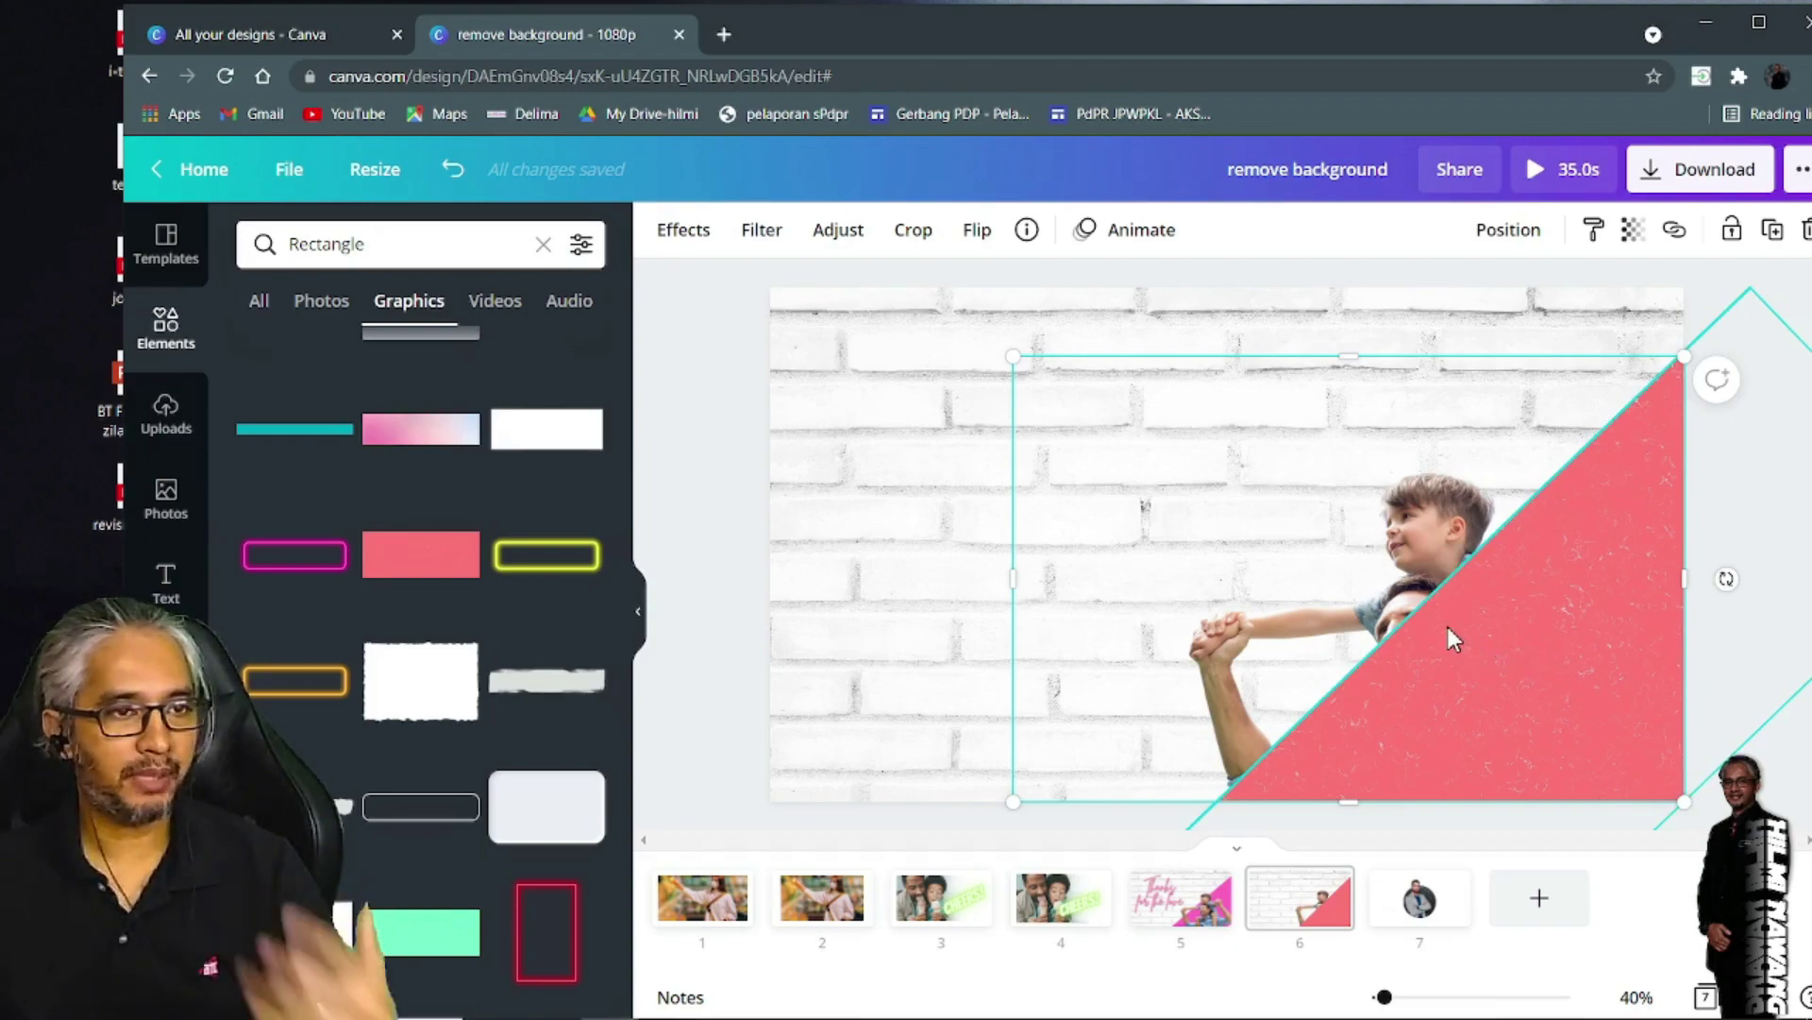
{"action": "right_click", "coordinate": [1398, 511]}
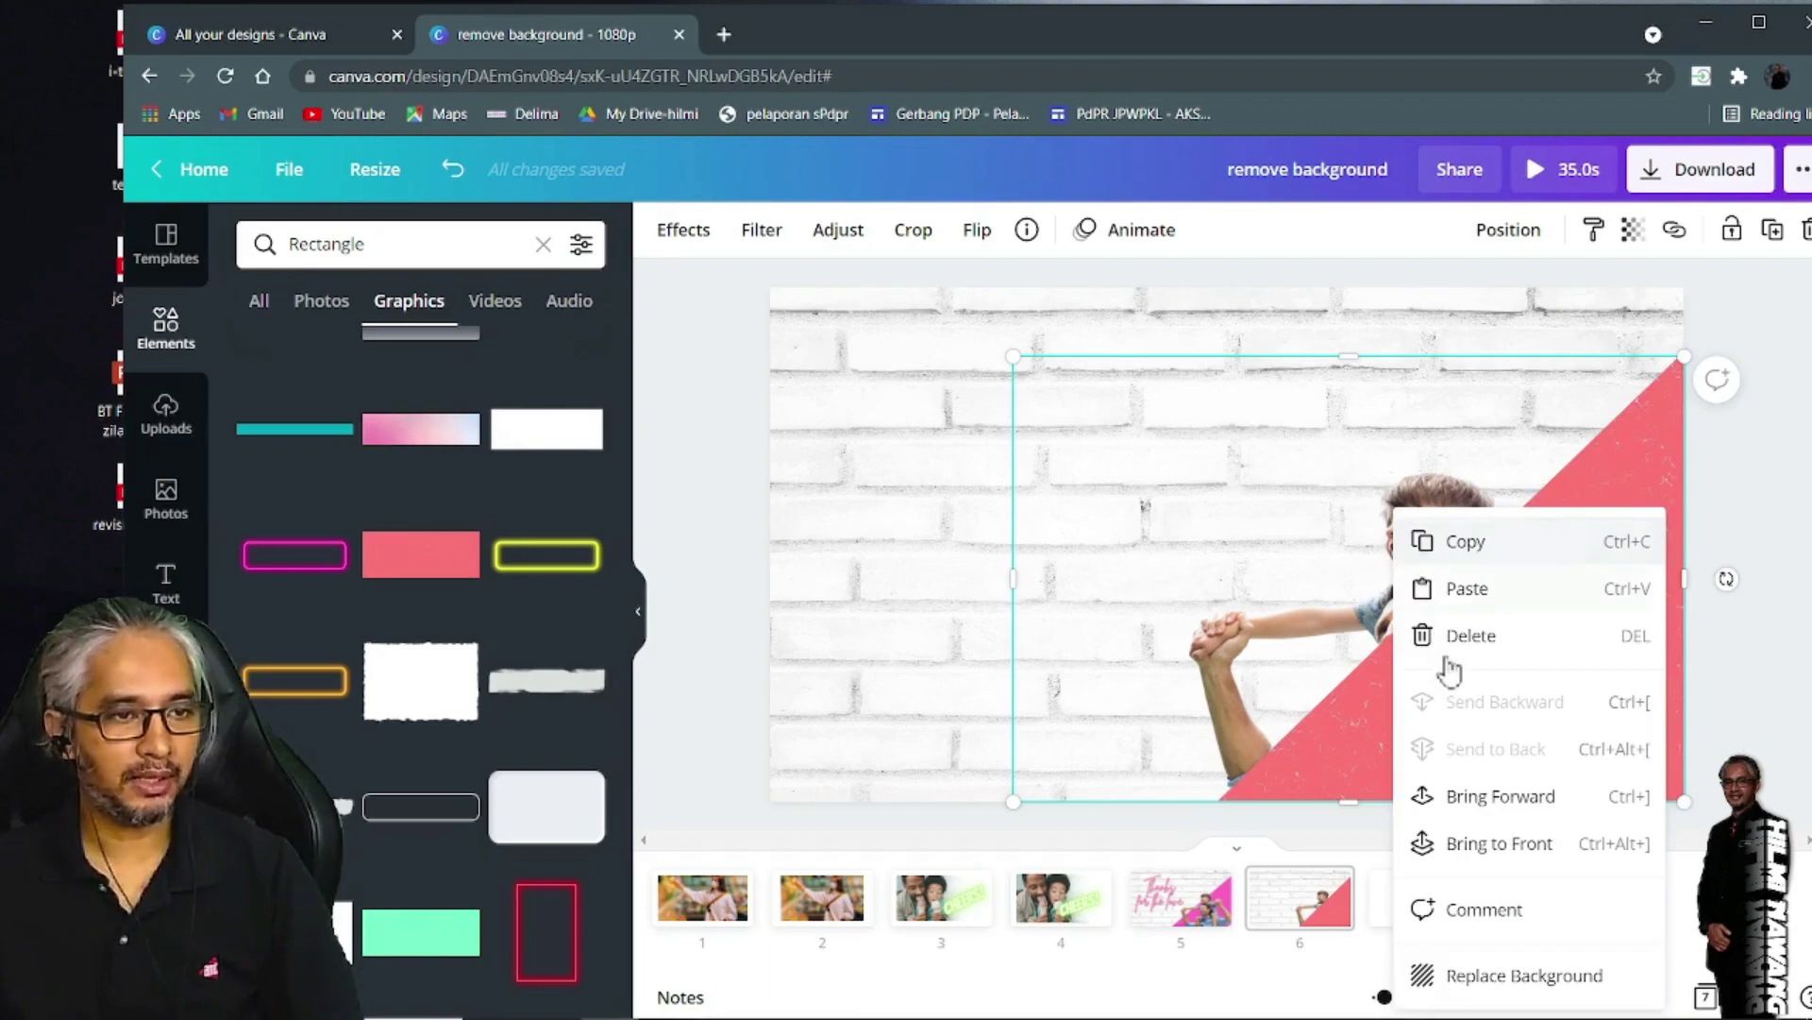
{"action": "left_click", "coordinate": [1482, 810]}
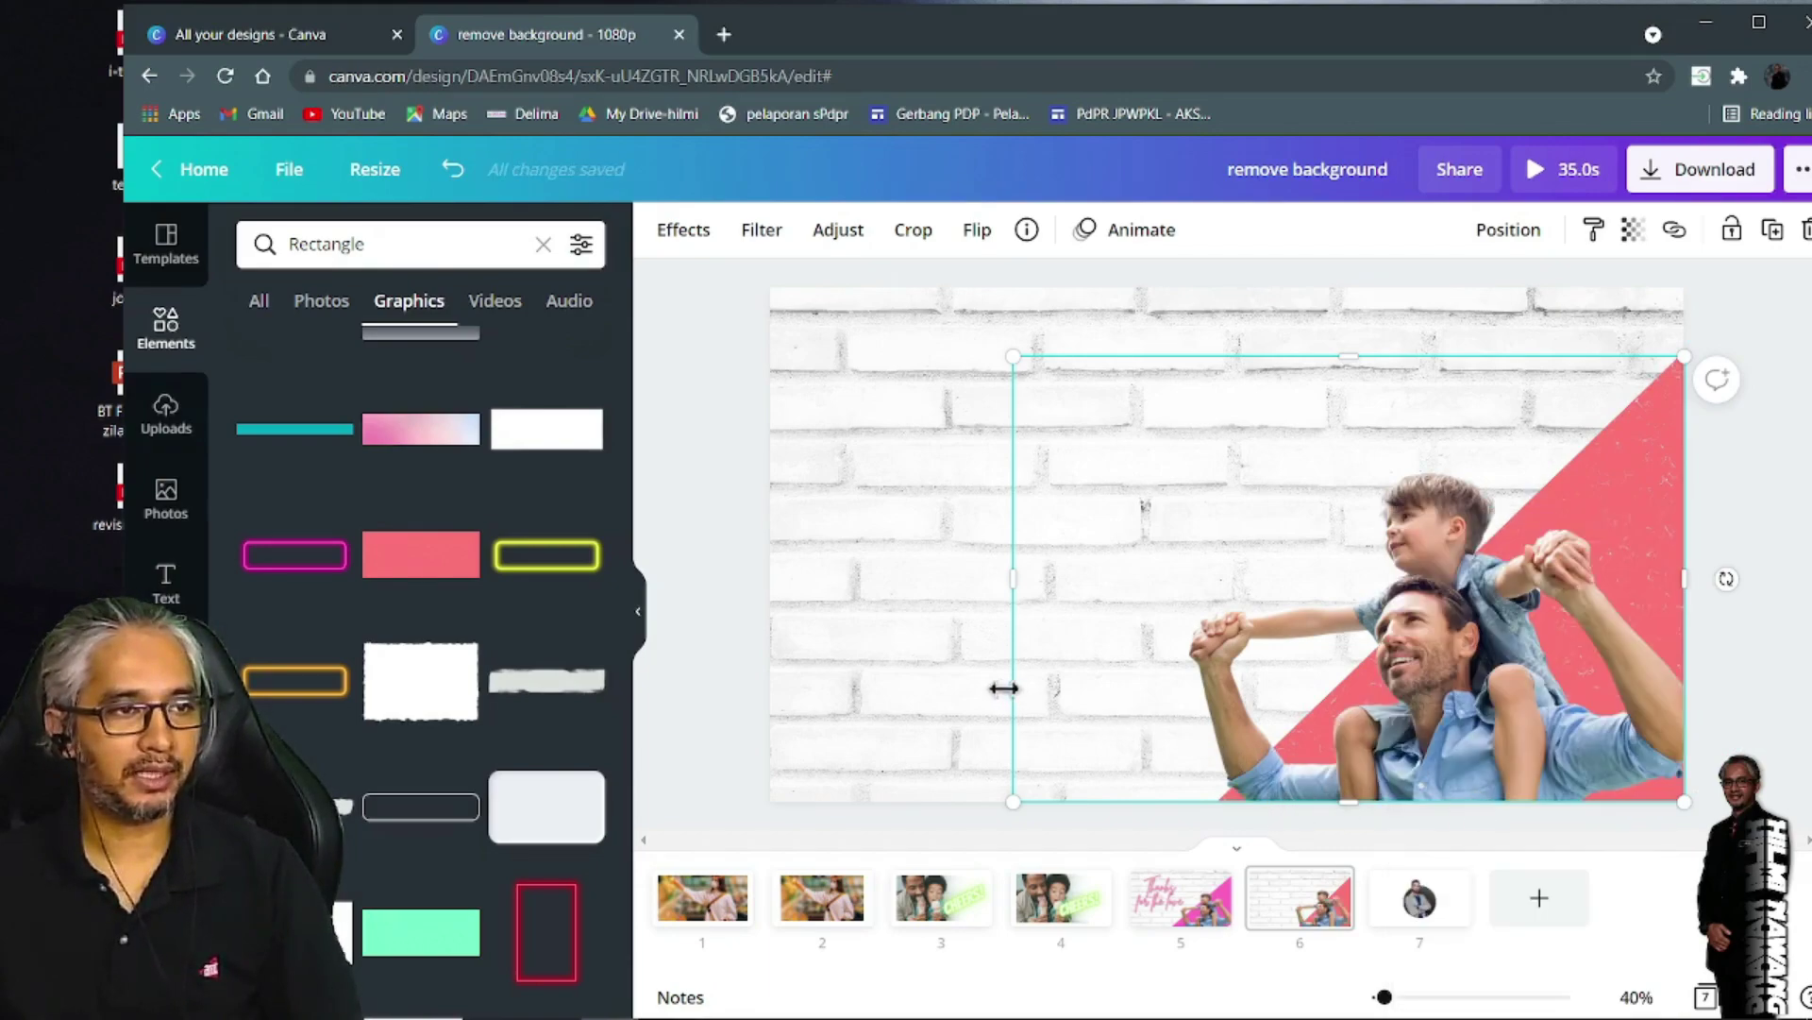
{"action": "left_click", "coordinate": [730, 609]}
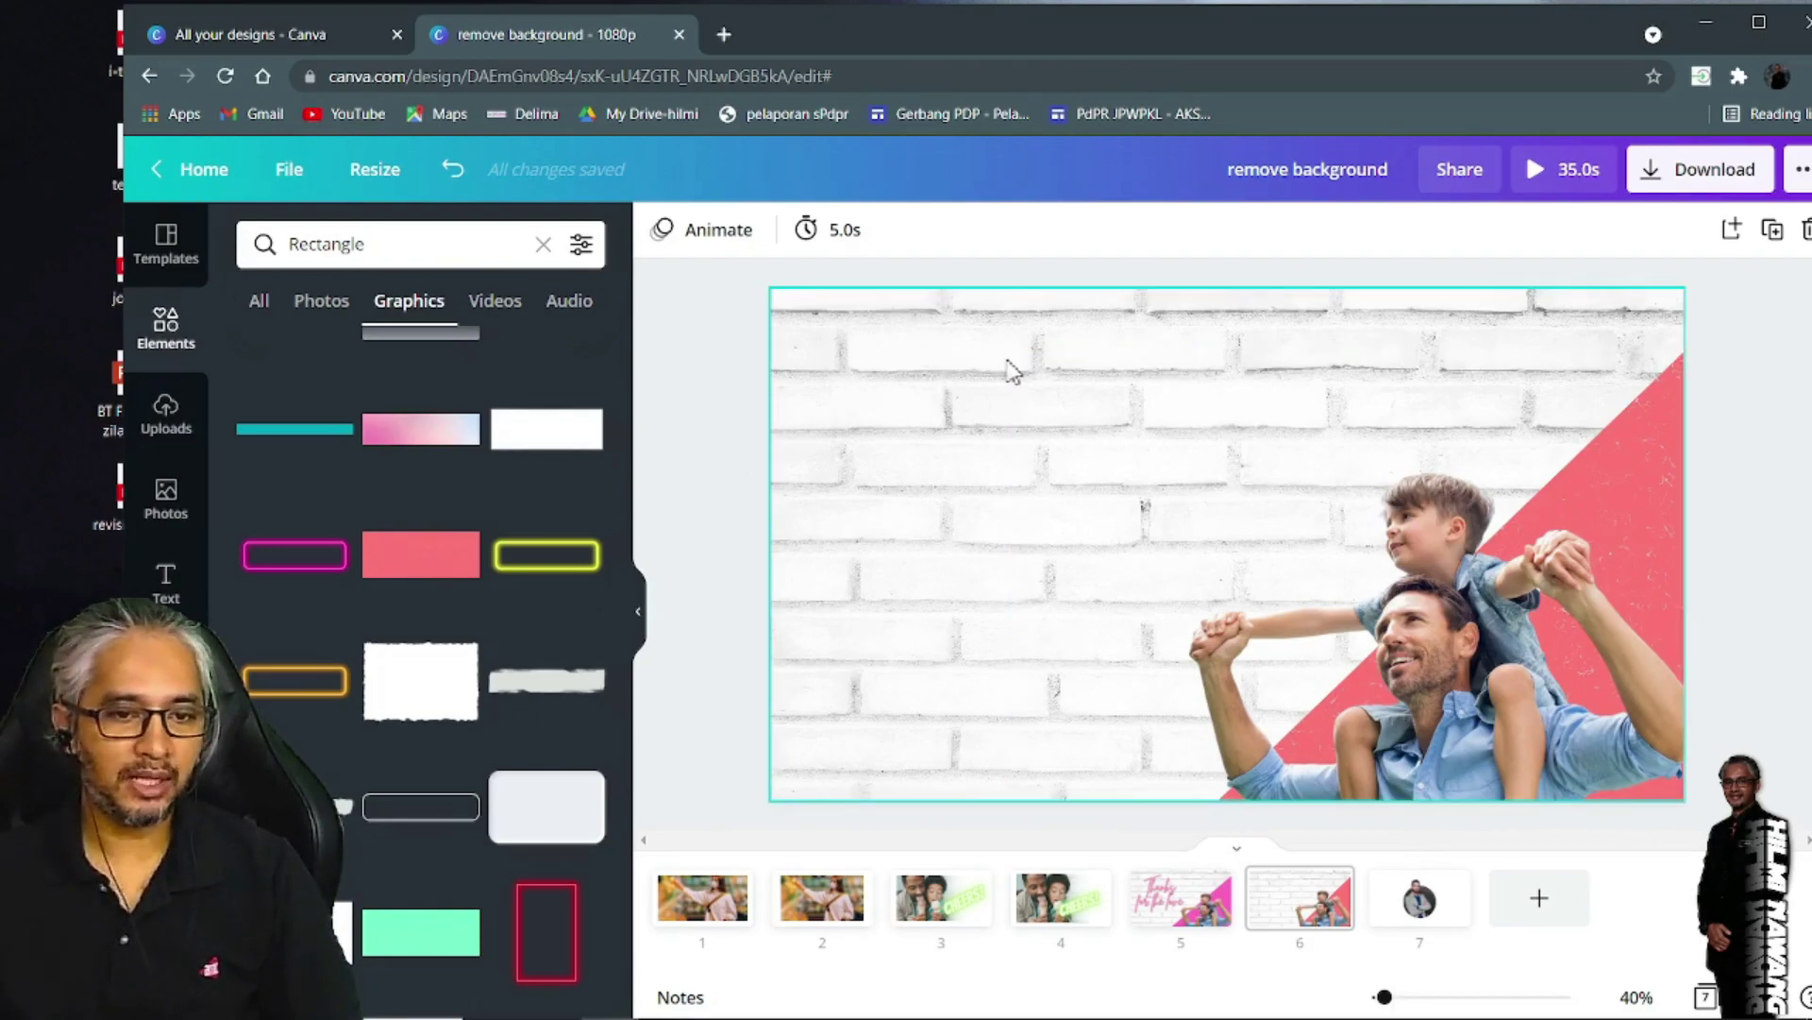
Add the pink neon "Thanks for the love" text to page 6, reduce it to size 193 and place it beside the cut-out
{"action": "left_click", "coordinate": [170, 583]}
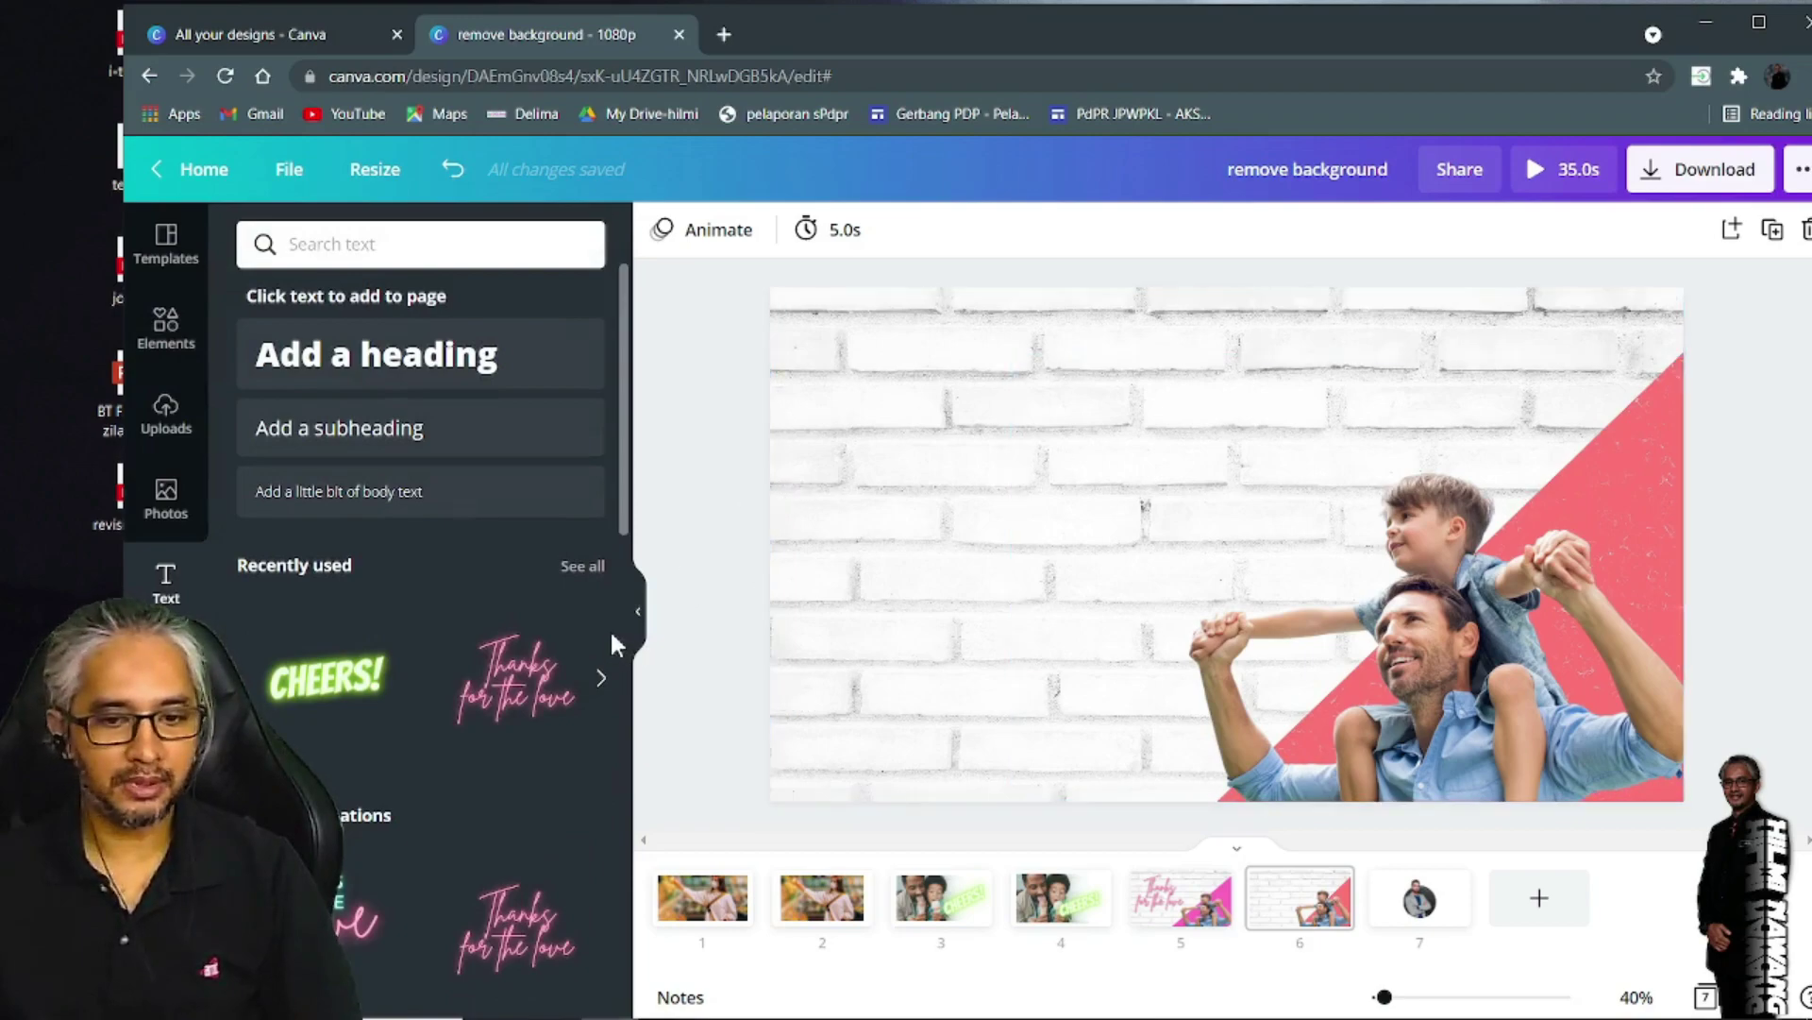
{"action": "left_click_drag", "start_coordinate": [484, 699], "coordinate": [827, 419]}
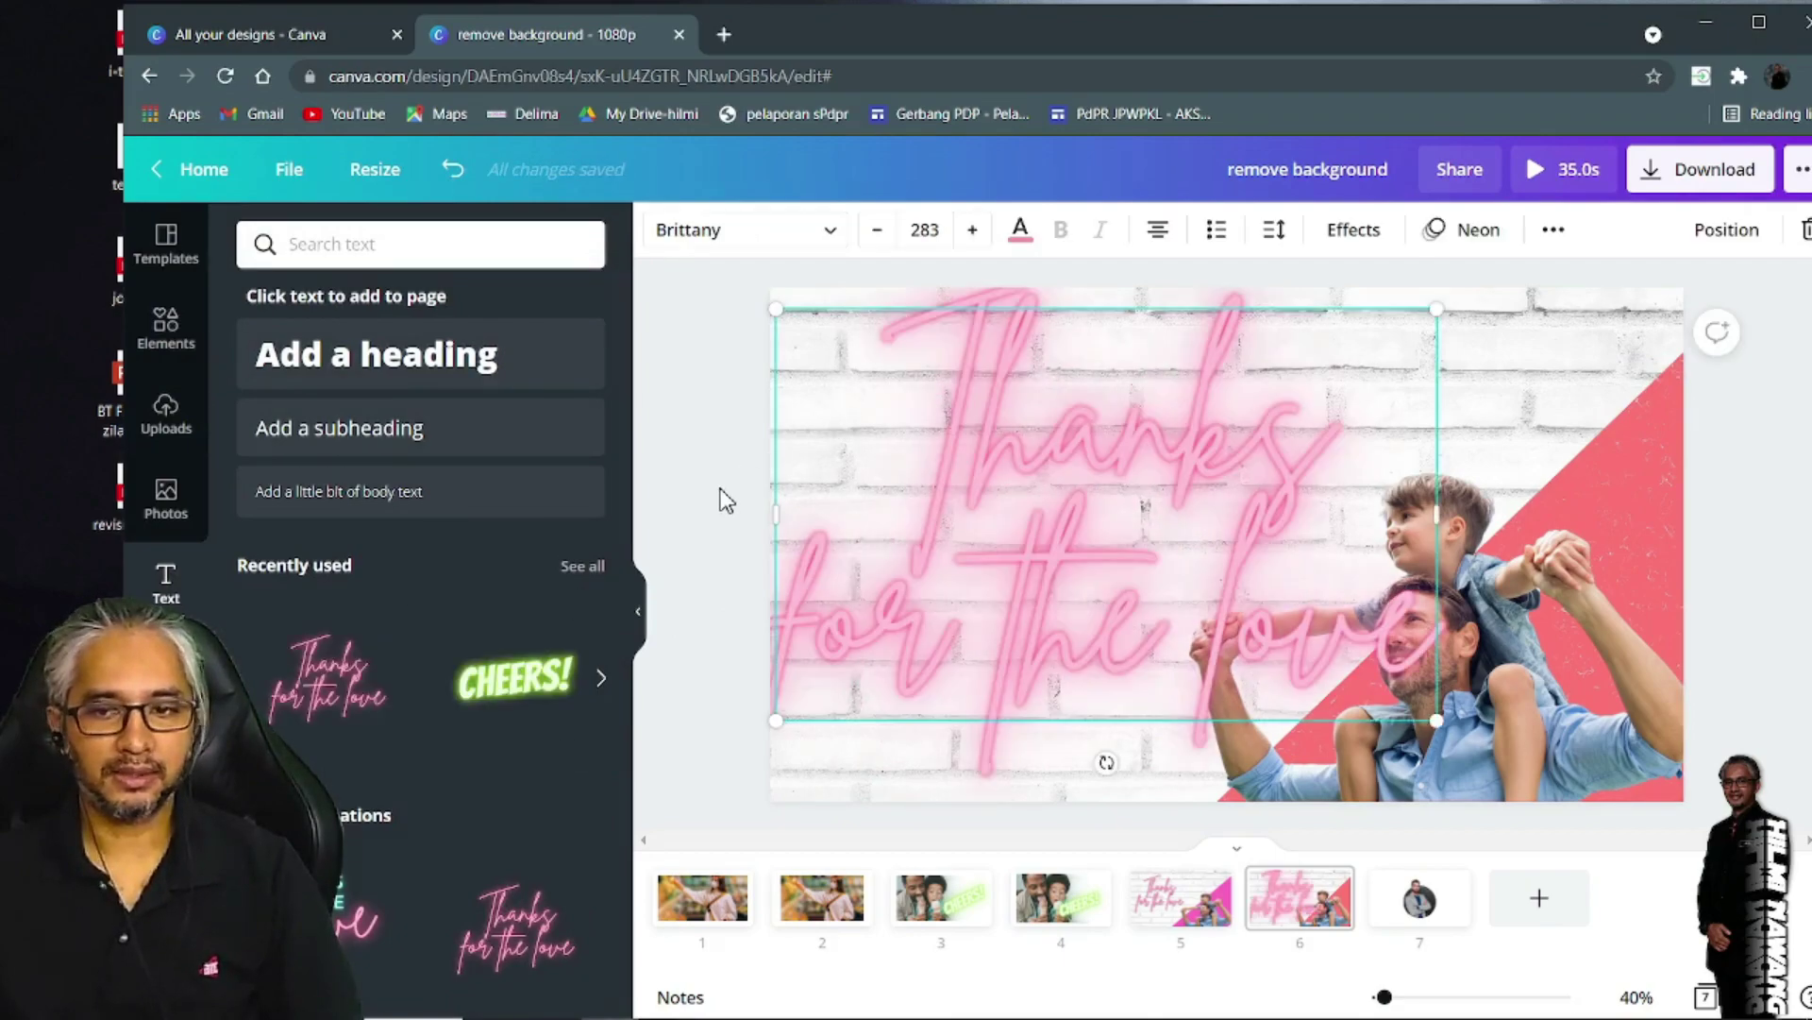
{"action": "left_click_drag", "start_coordinate": [836, 664], "coordinate": [937, 592]}
{"action": "left_click_drag", "start_coordinate": [1129, 489], "coordinate": [1074, 529]}
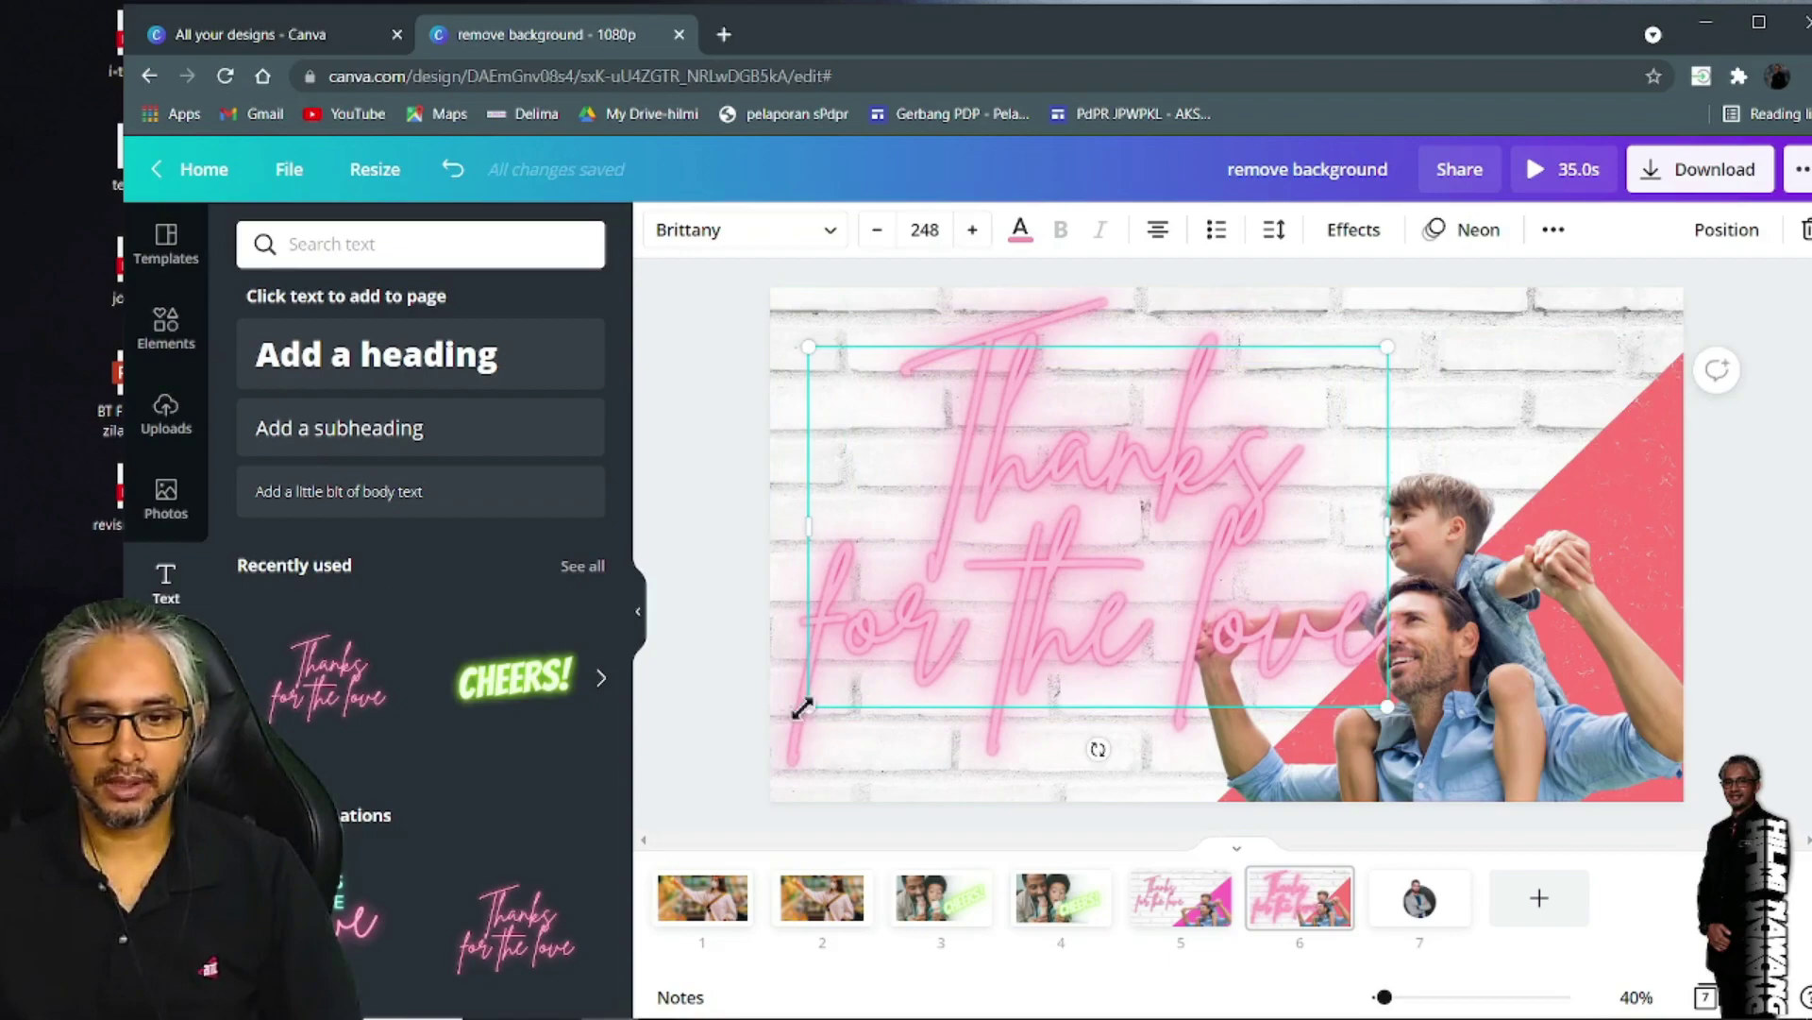
{"action": "left_click_drag", "start_coordinate": [850, 676], "coordinate": [993, 645]}
{"action": "left_click_drag", "start_coordinate": [1142, 512], "coordinate": [1016, 542]}
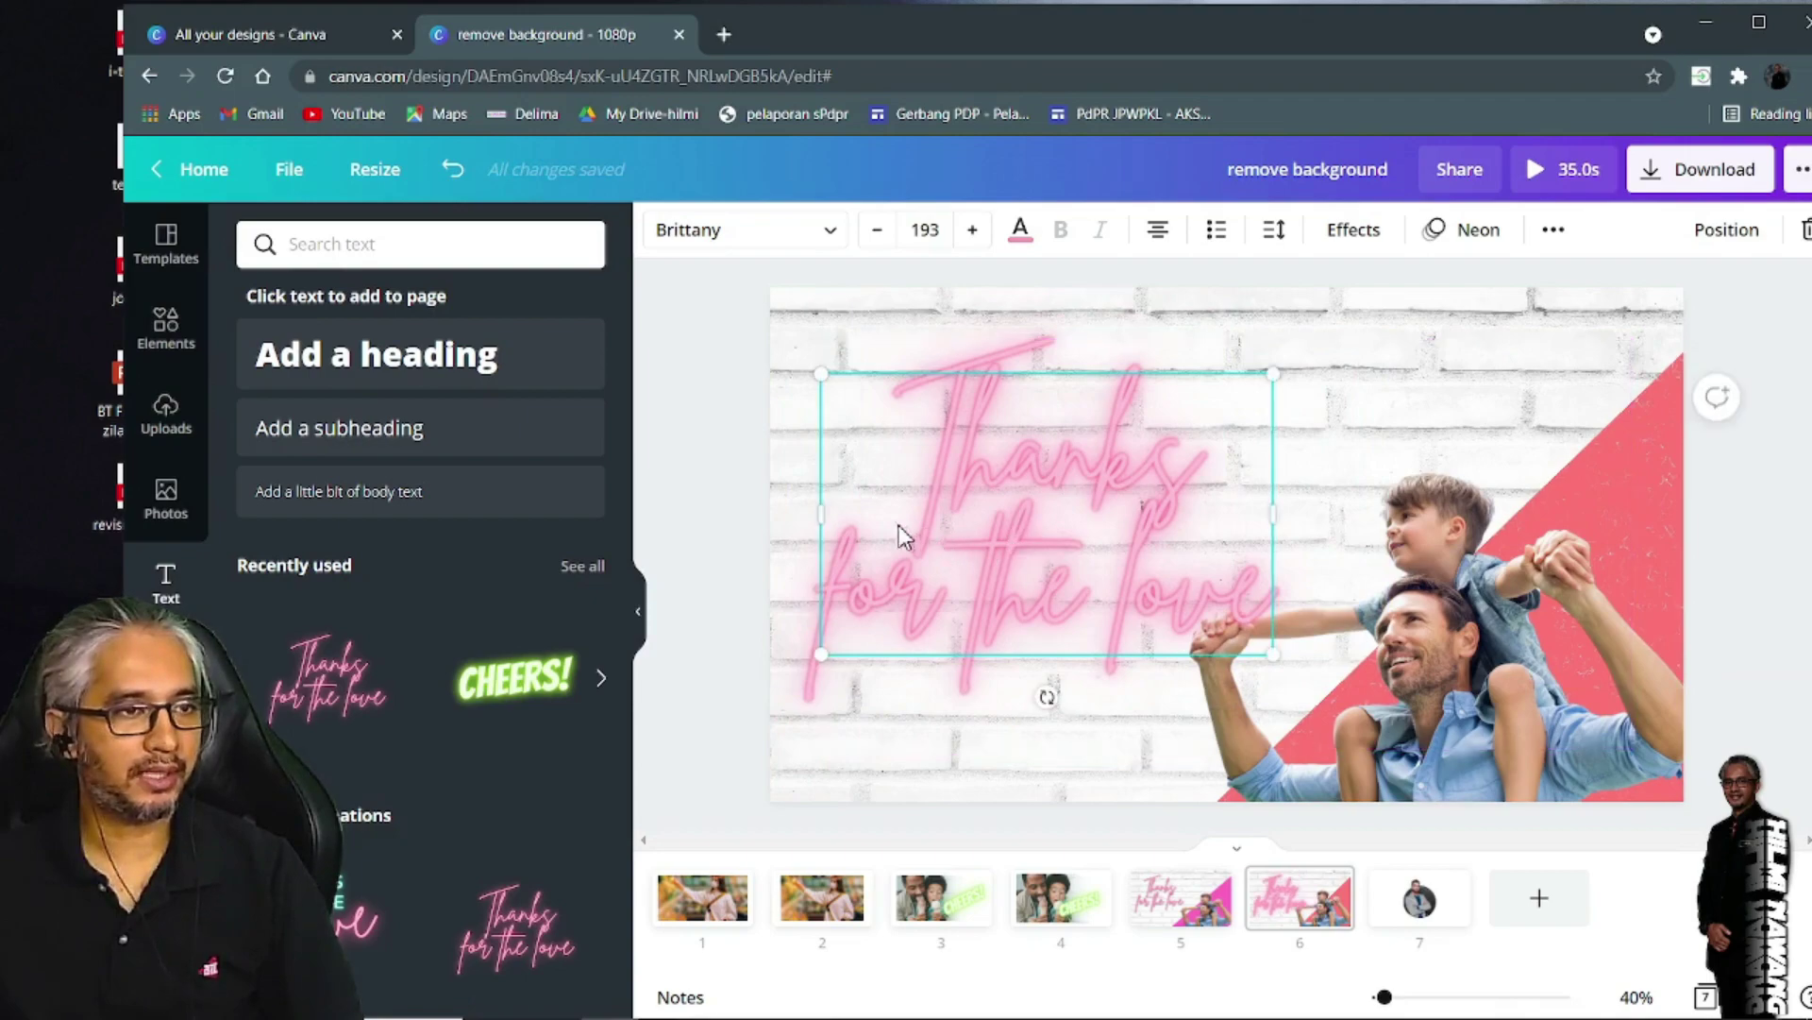
{"action": "left_click", "coordinate": [726, 439]}
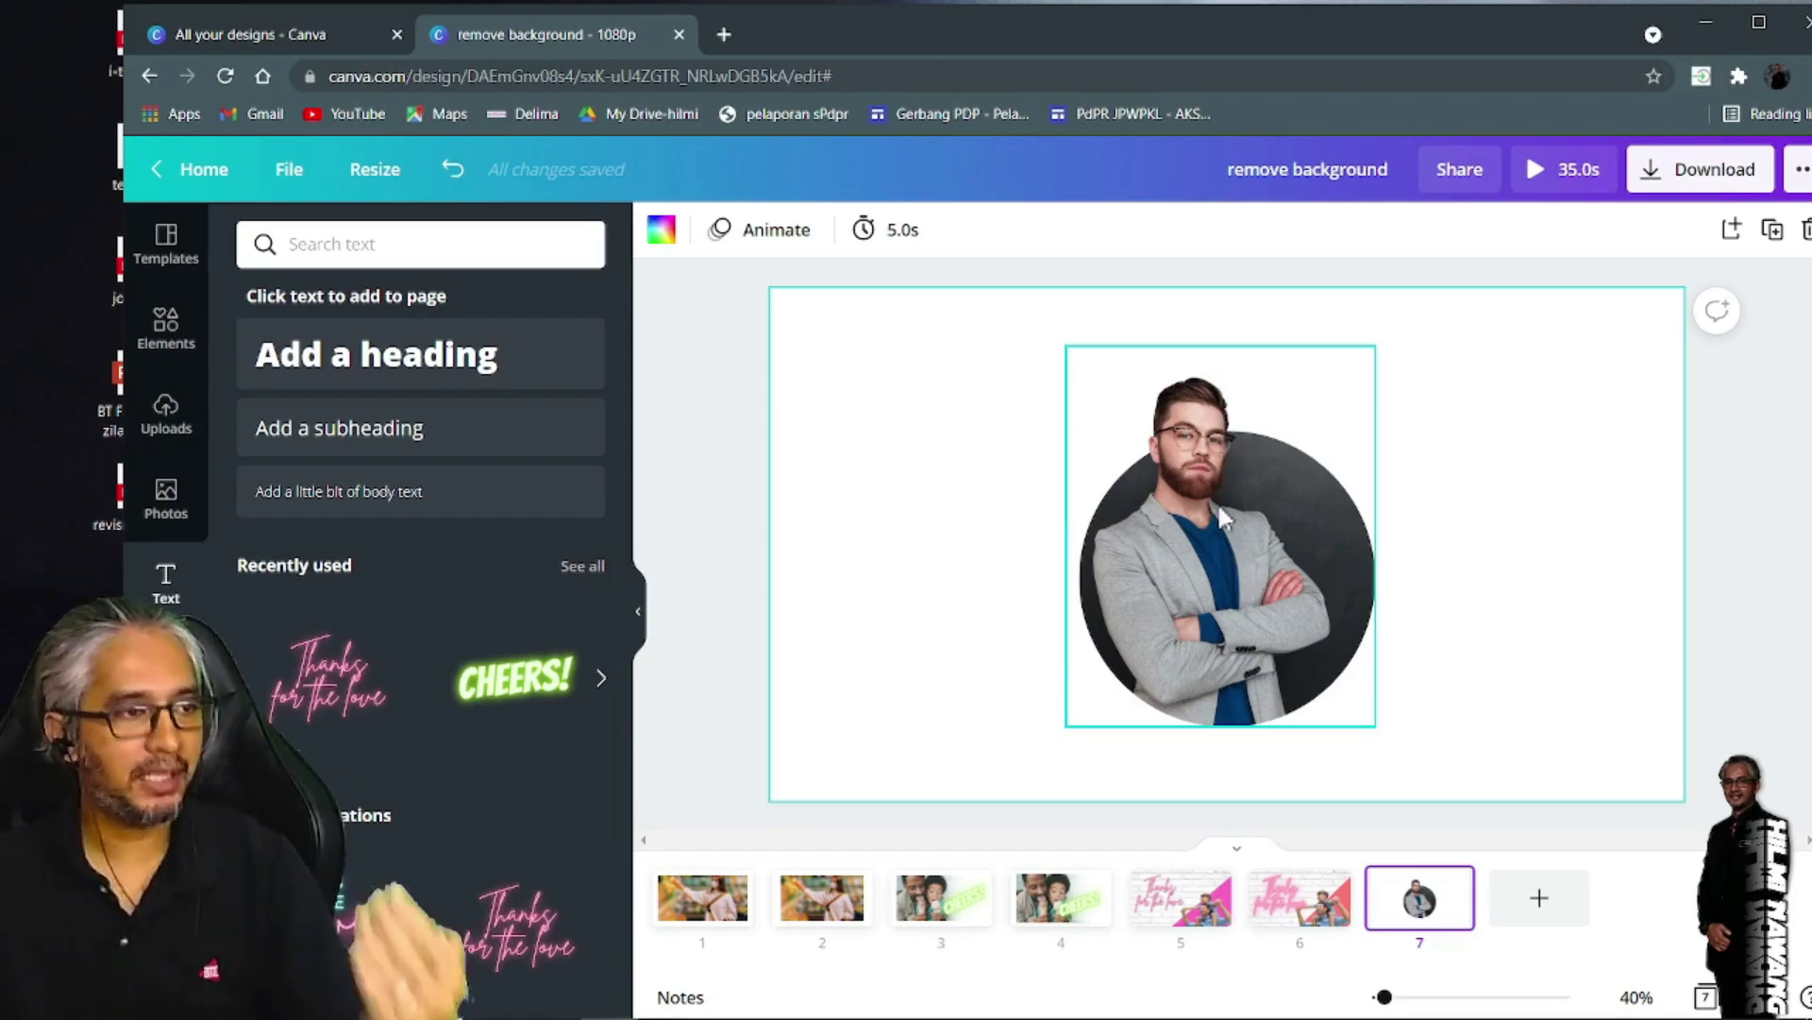
Add a blank page 8 after page 7 and place the photo of the man in the grey blazer on it
{"action": "key", "text": "ctrl+Return"}
{"action": "left_click", "coordinate": [167, 496]}
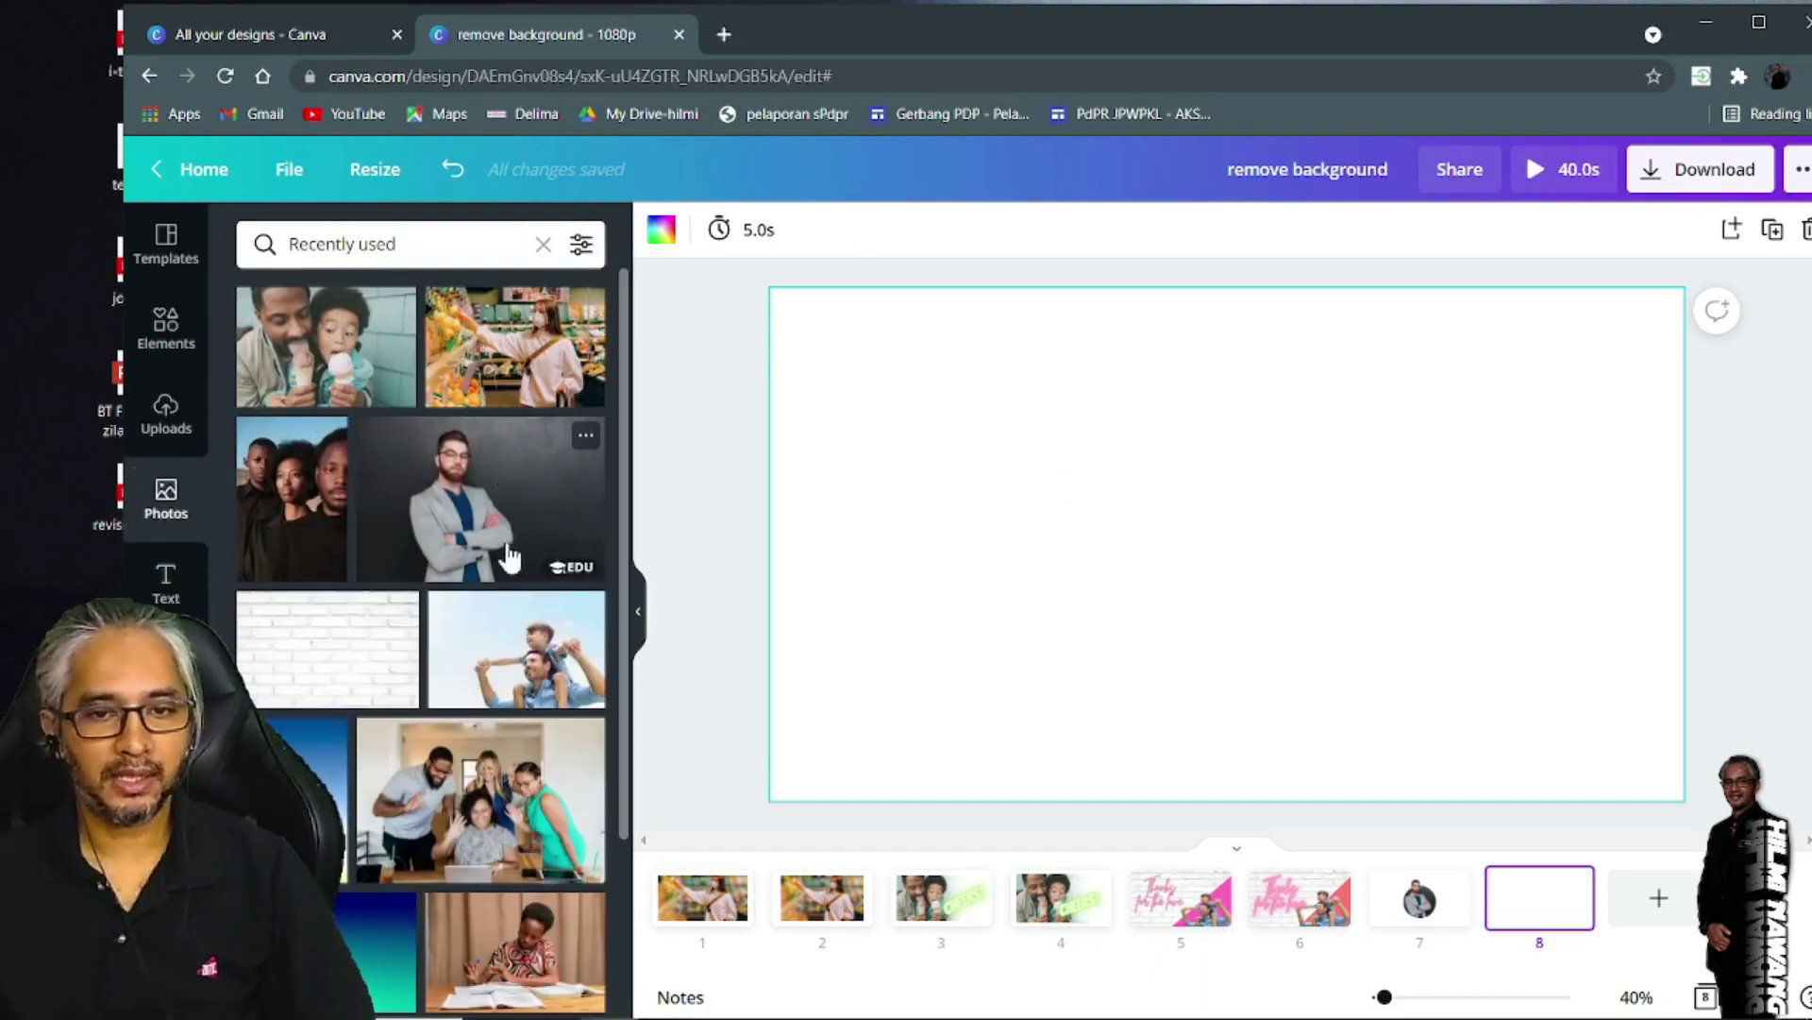
{"action": "left_click_drag", "start_coordinate": [483, 514], "coordinate": [1085, 436]}
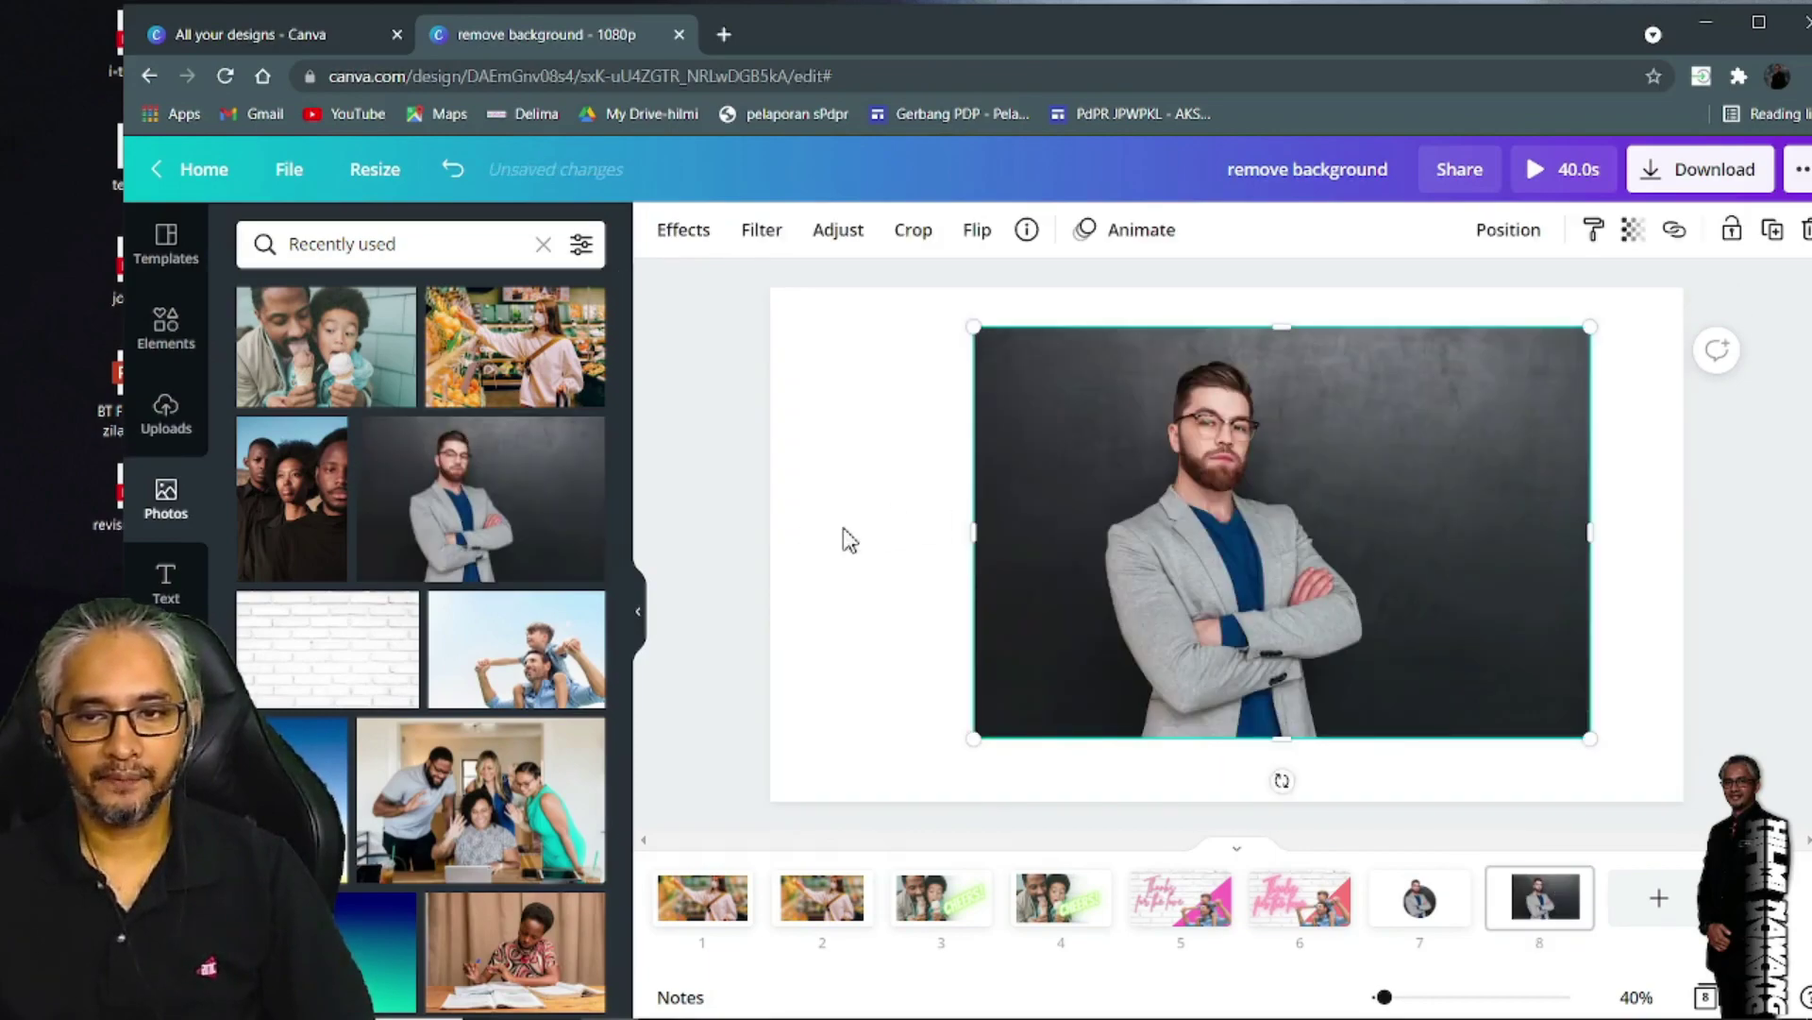
{"action": "left_click", "coordinate": [870, 534]}
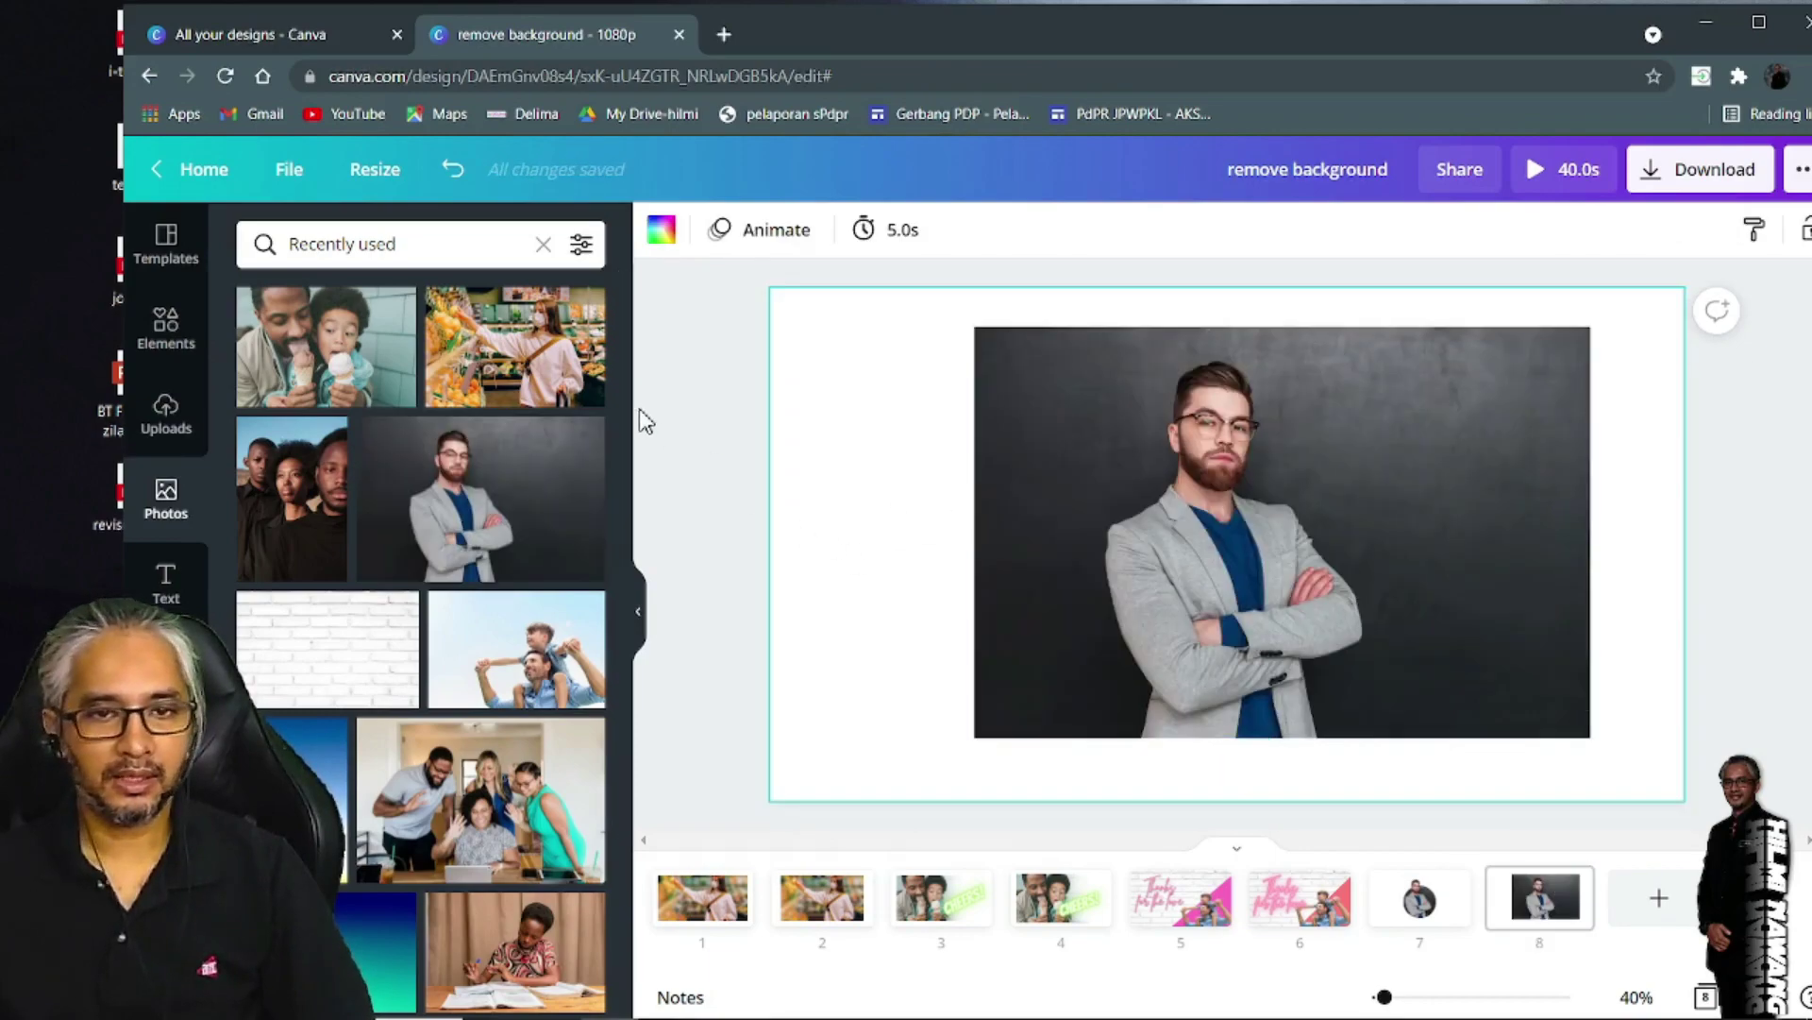
Find the circle elements and add the round photo frame with the sky-and-hill placeholder to page 8
{"action": "left_click", "coordinate": [165, 327]}
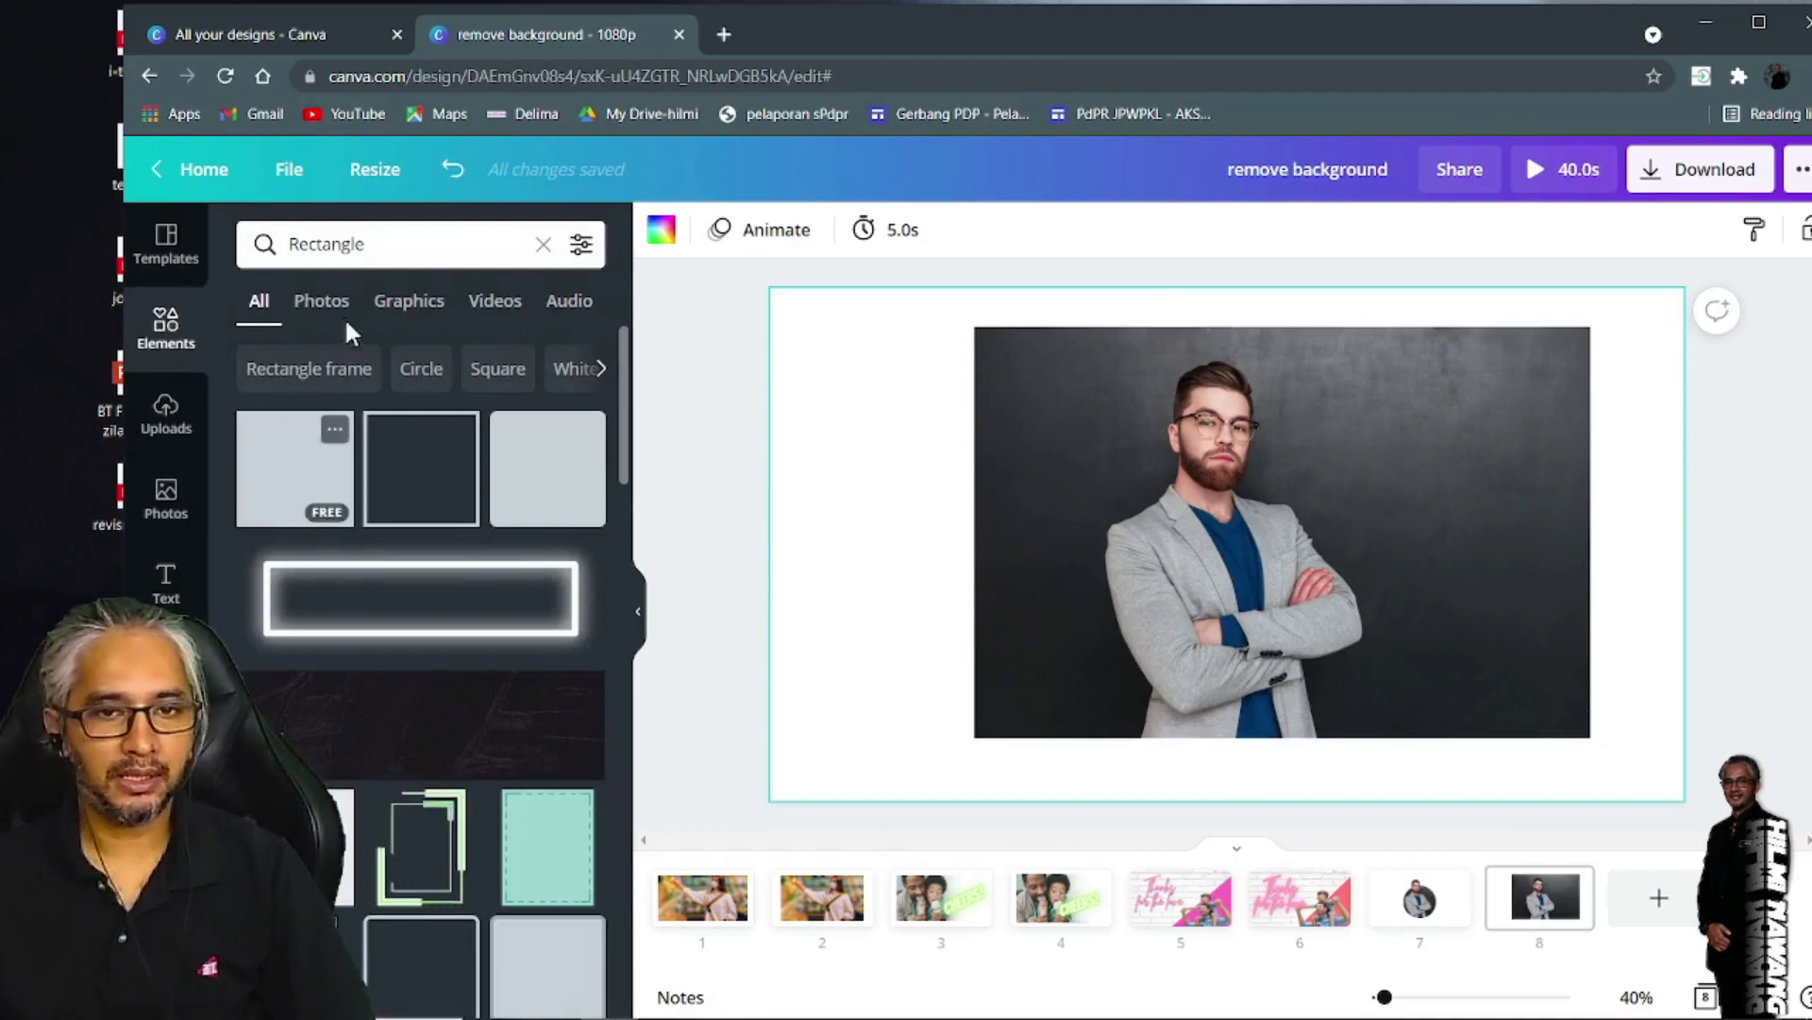
{"action": "left_click", "coordinate": [421, 368]}
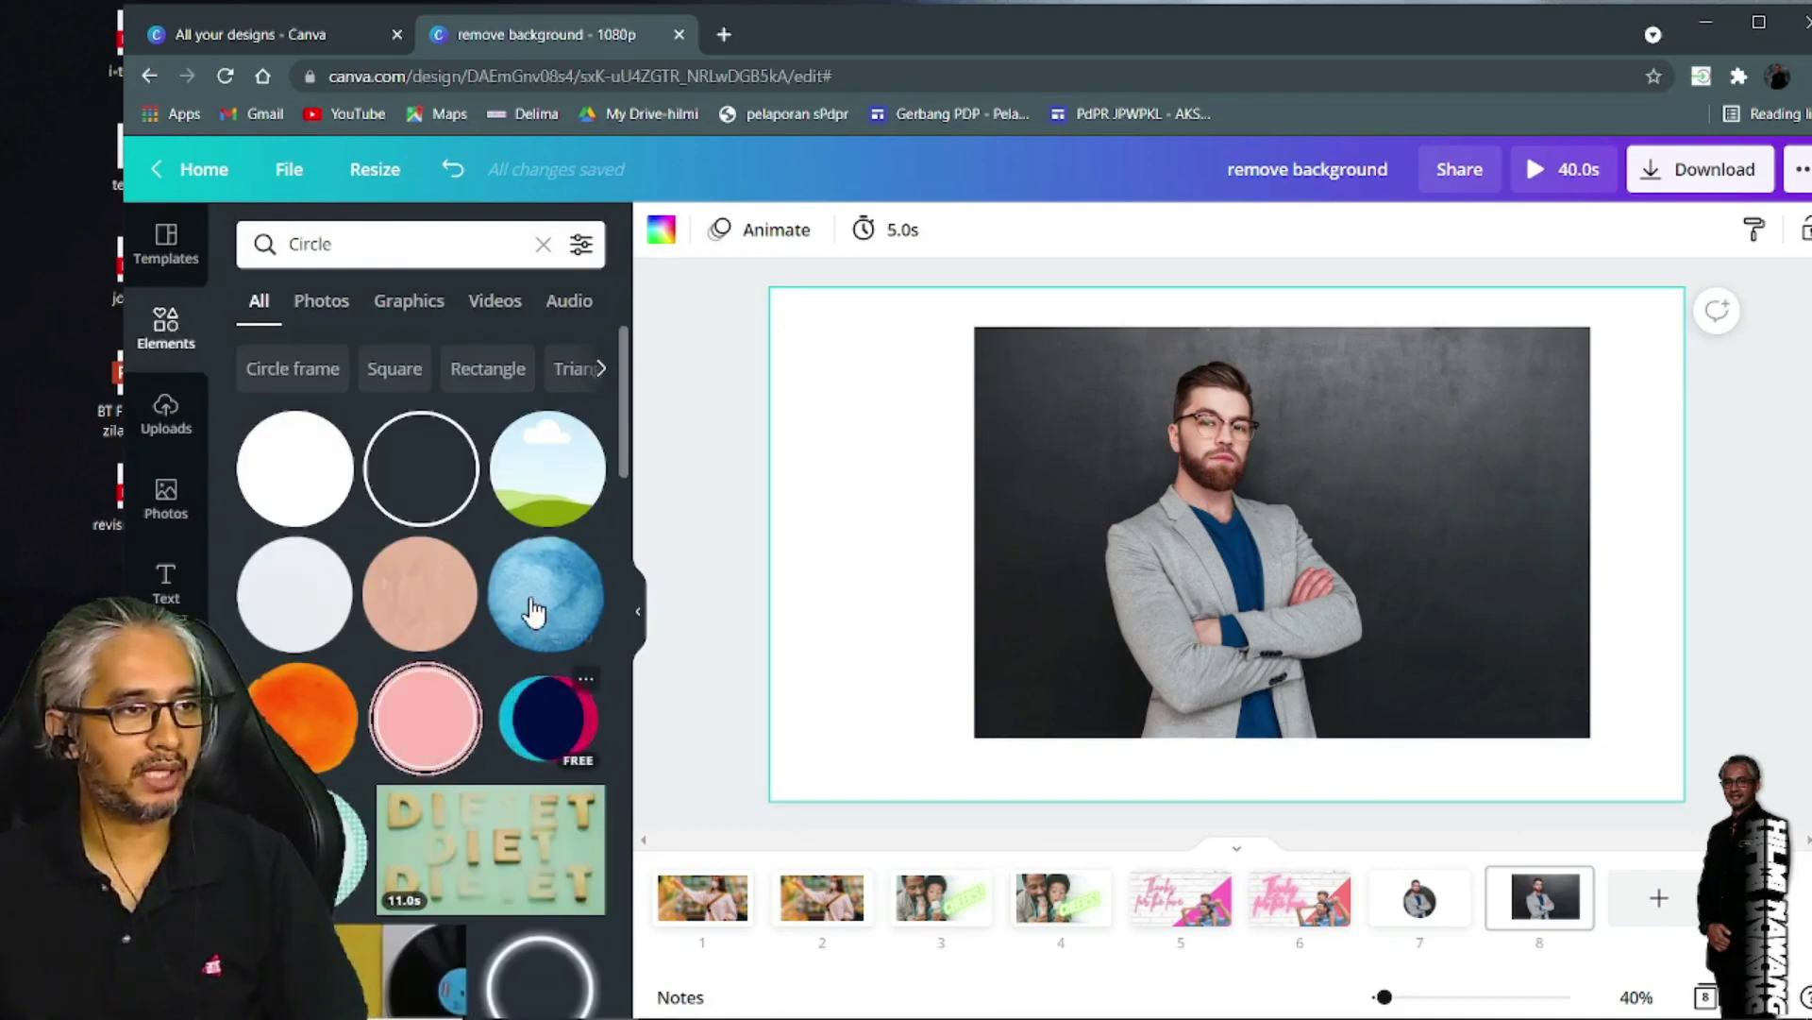
{"action": "left_click_drag", "start_coordinate": [543, 481], "coordinate": [987, 496]}
{"action": "left_click", "coordinate": [849, 437]}
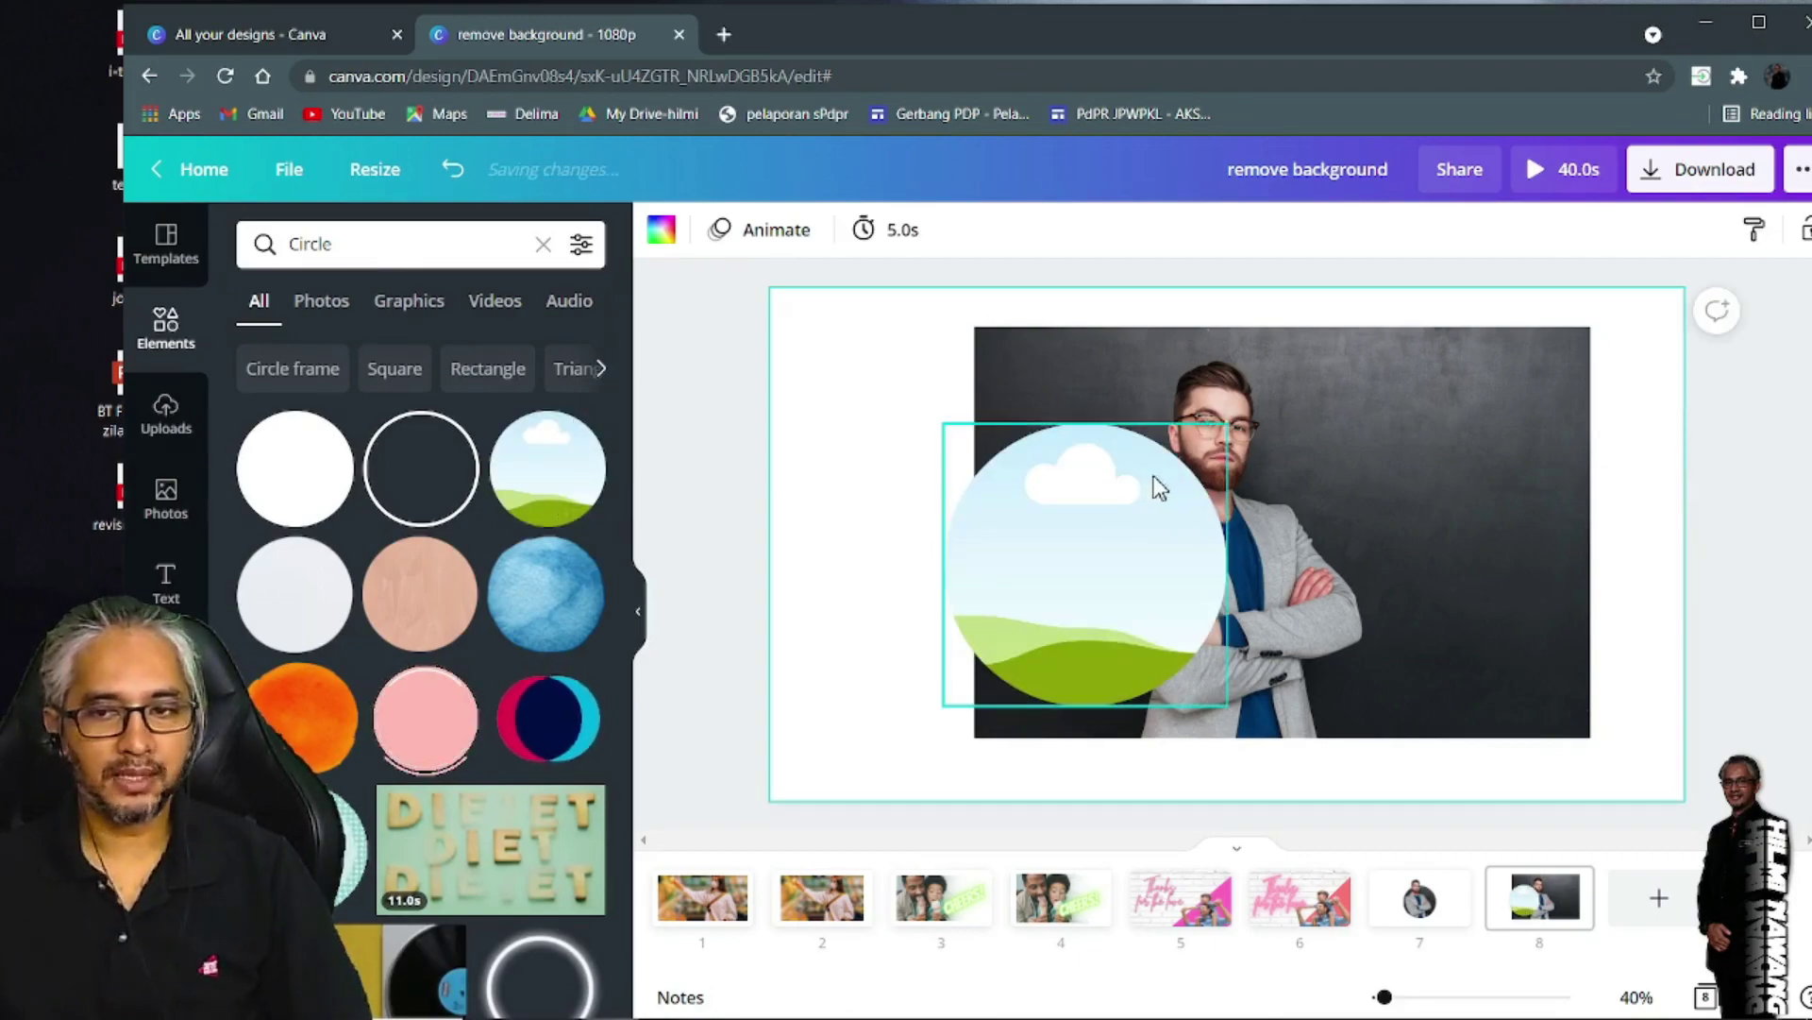
Fill the circle frame with the grey-blazer man's photo and position it near the upper middle of the page
{"action": "left_click", "coordinate": [1121, 527]}
{"action": "left_click_drag", "start_coordinate": [1458, 573], "coordinate": [1444, 554]}
{"action": "left_click_drag", "start_coordinate": [1073, 522], "coordinate": [1495, 635]}
{"action": "left_click_drag", "start_coordinate": [1488, 620], "coordinate": [1255, 518]}
{"action": "left_click", "coordinate": [1343, 522]}
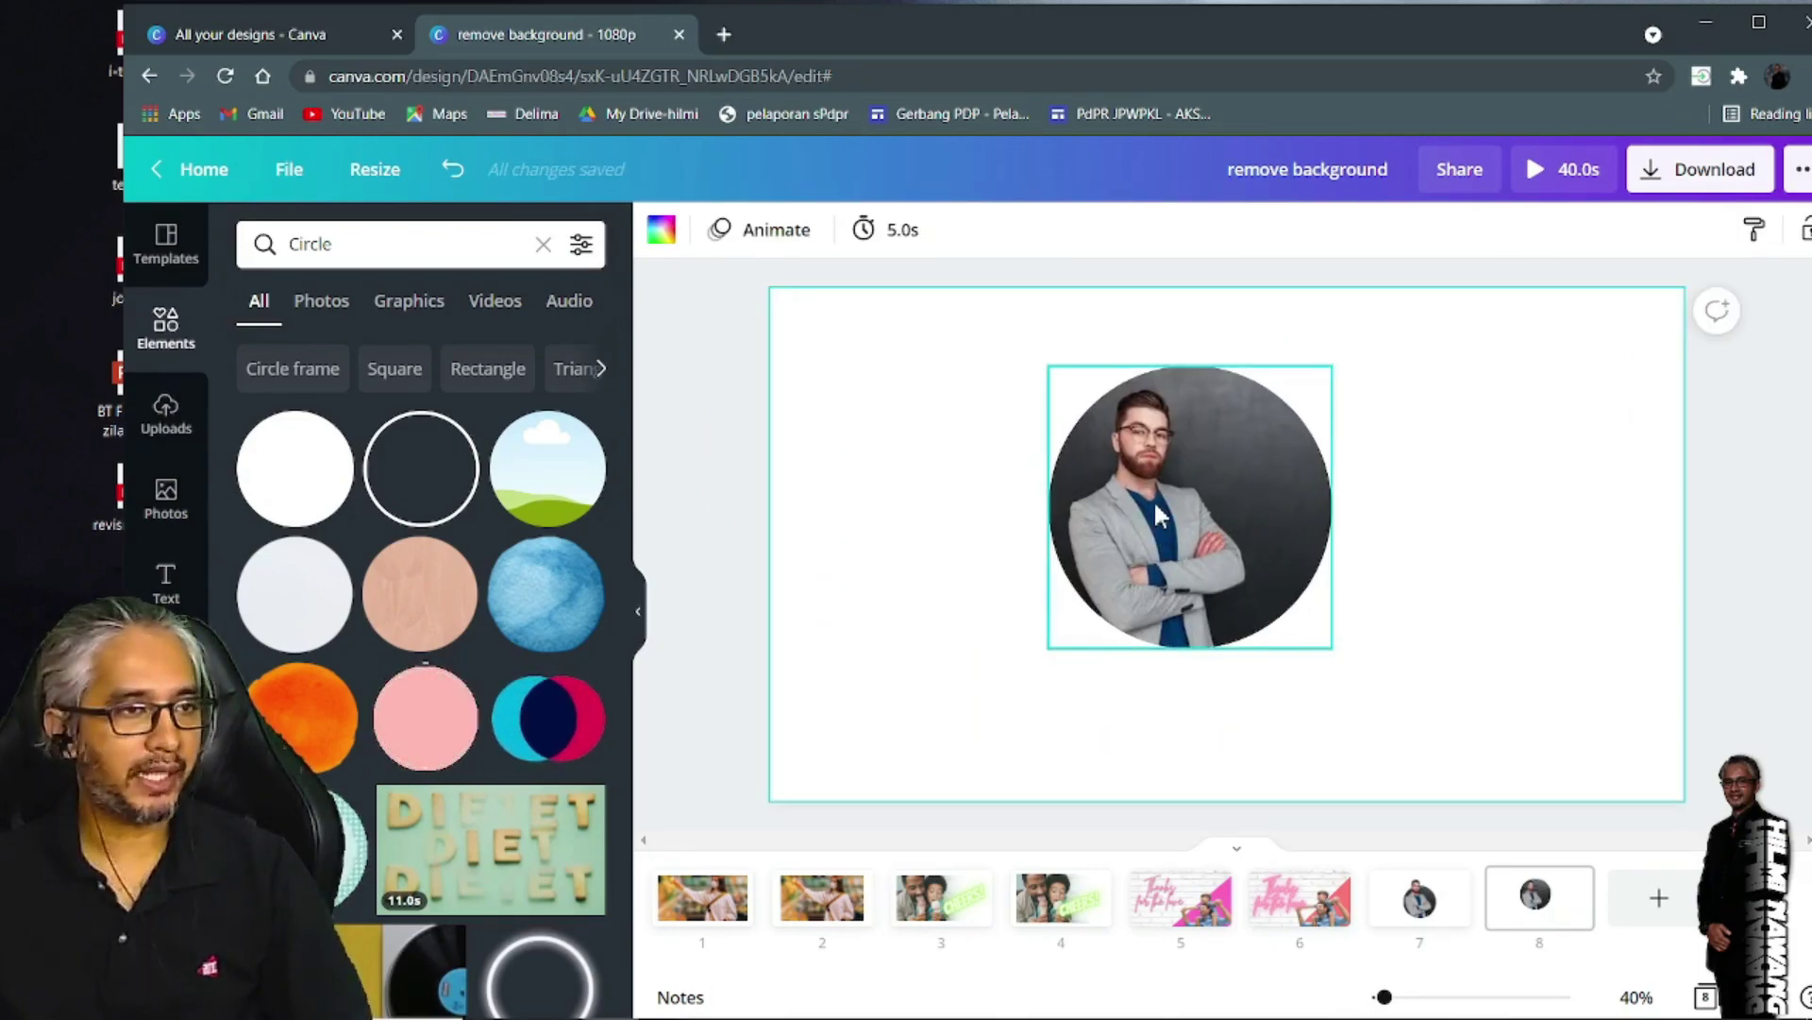
Enlarge and shift the photo inside the circle frame so the man's head extends above the circle
{"action": "double_click", "coordinate": [1160, 513]}
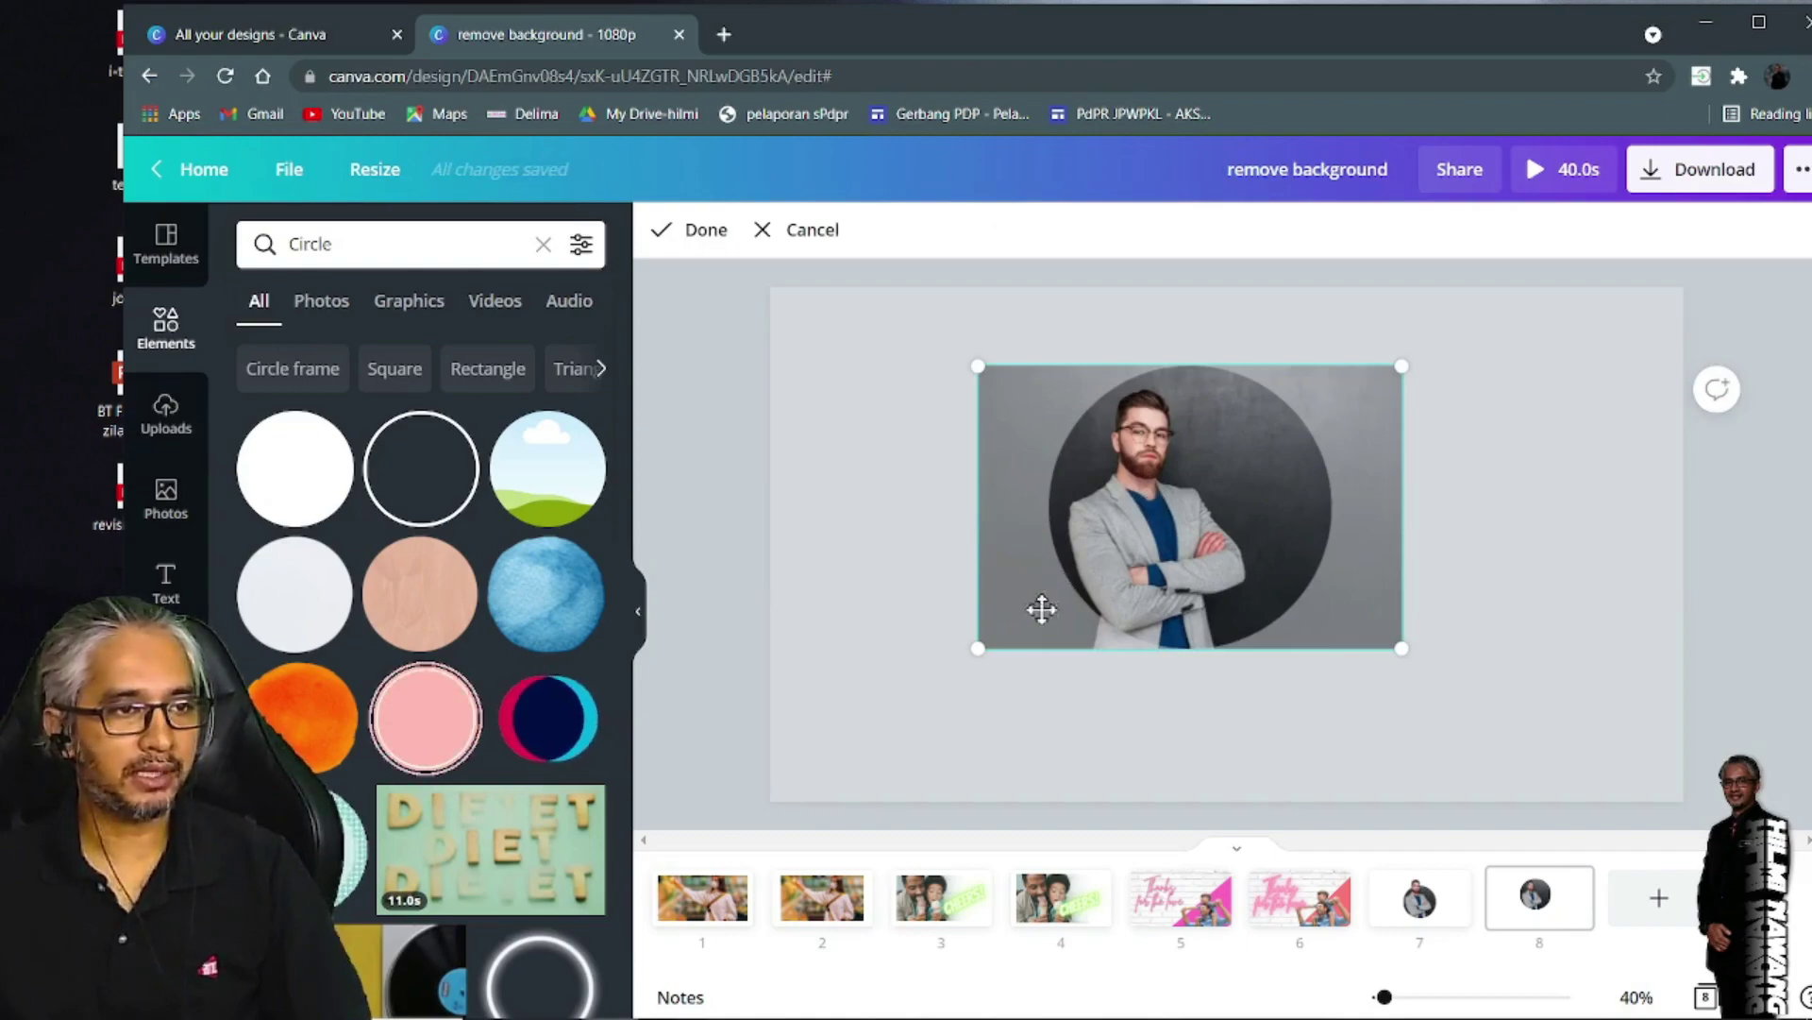
{"action": "left_click_drag", "start_coordinate": [955, 676], "coordinate": [848, 781]}
{"action": "left_click_drag", "start_coordinate": [971, 680], "coordinate": [1122, 588]}
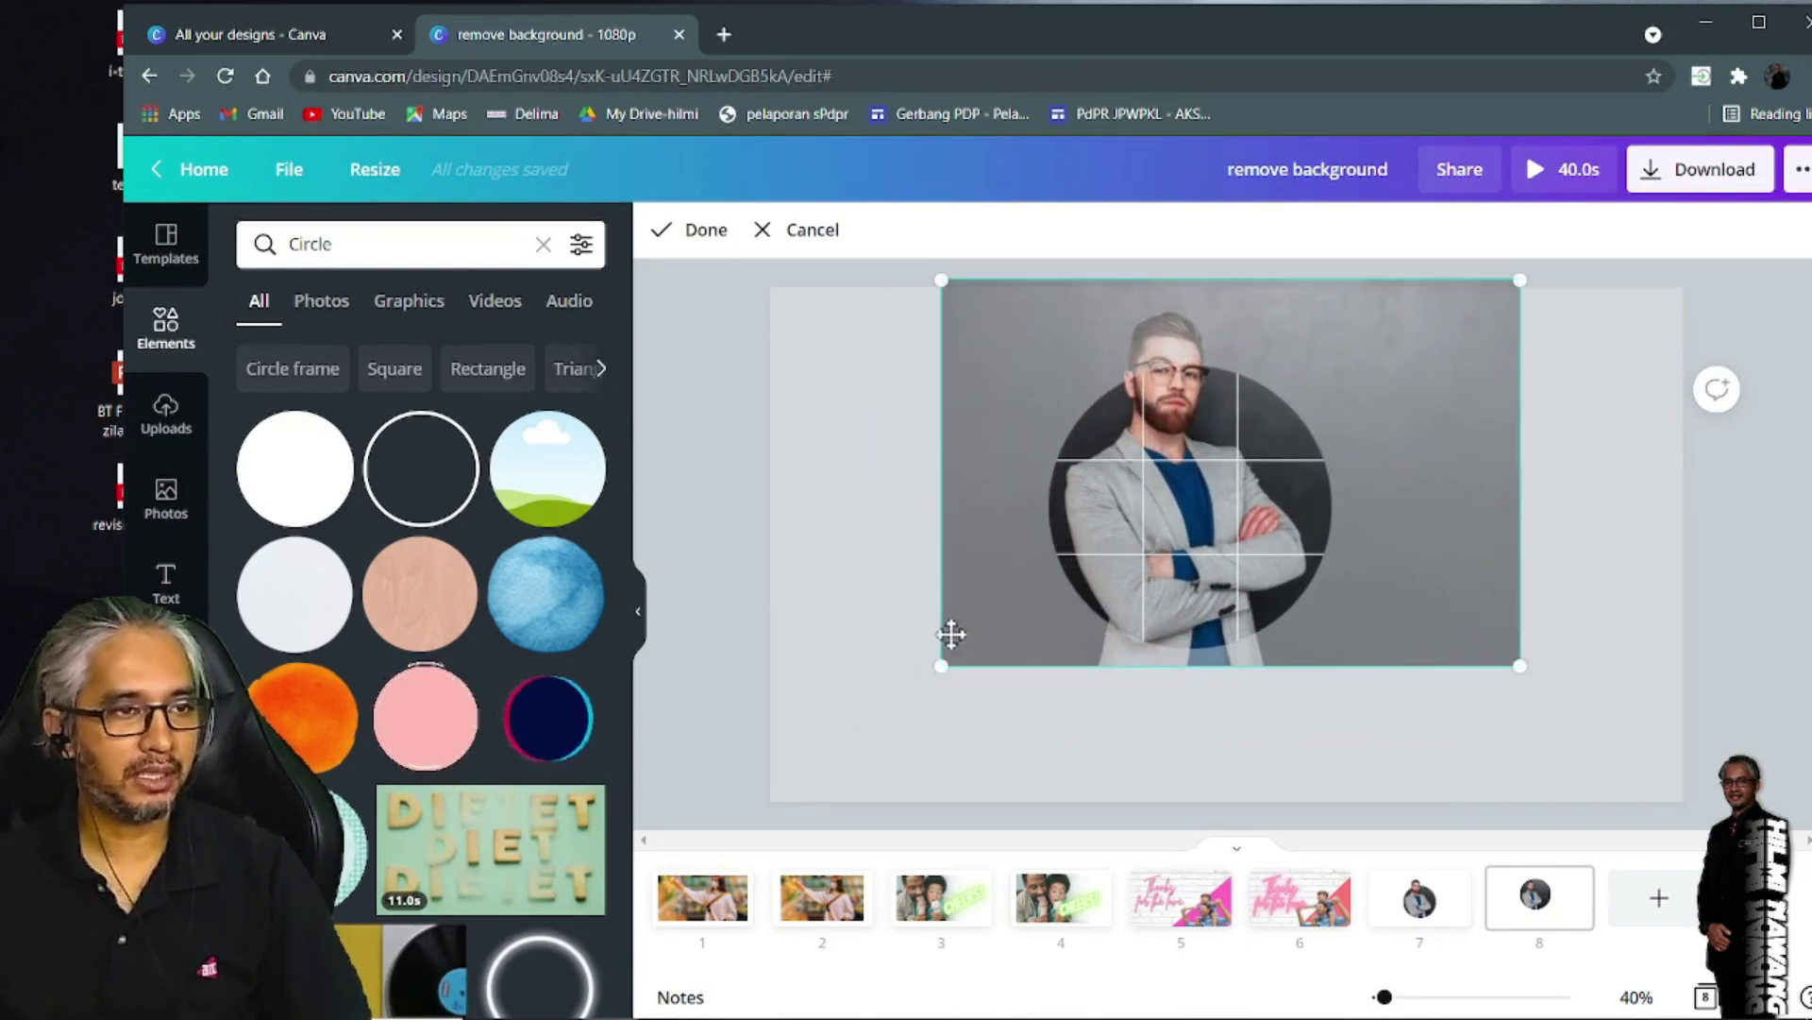
{"action": "left_click", "coordinate": [880, 653]}
Move the circle frame slightly lower on the page and check its photo crop without changing it
{"action": "left_click_drag", "start_coordinate": [1159, 626], "coordinate": [1155, 727]}
{"action": "left_click_drag", "start_coordinate": [1143, 583], "coordinate": [1142, 577]}
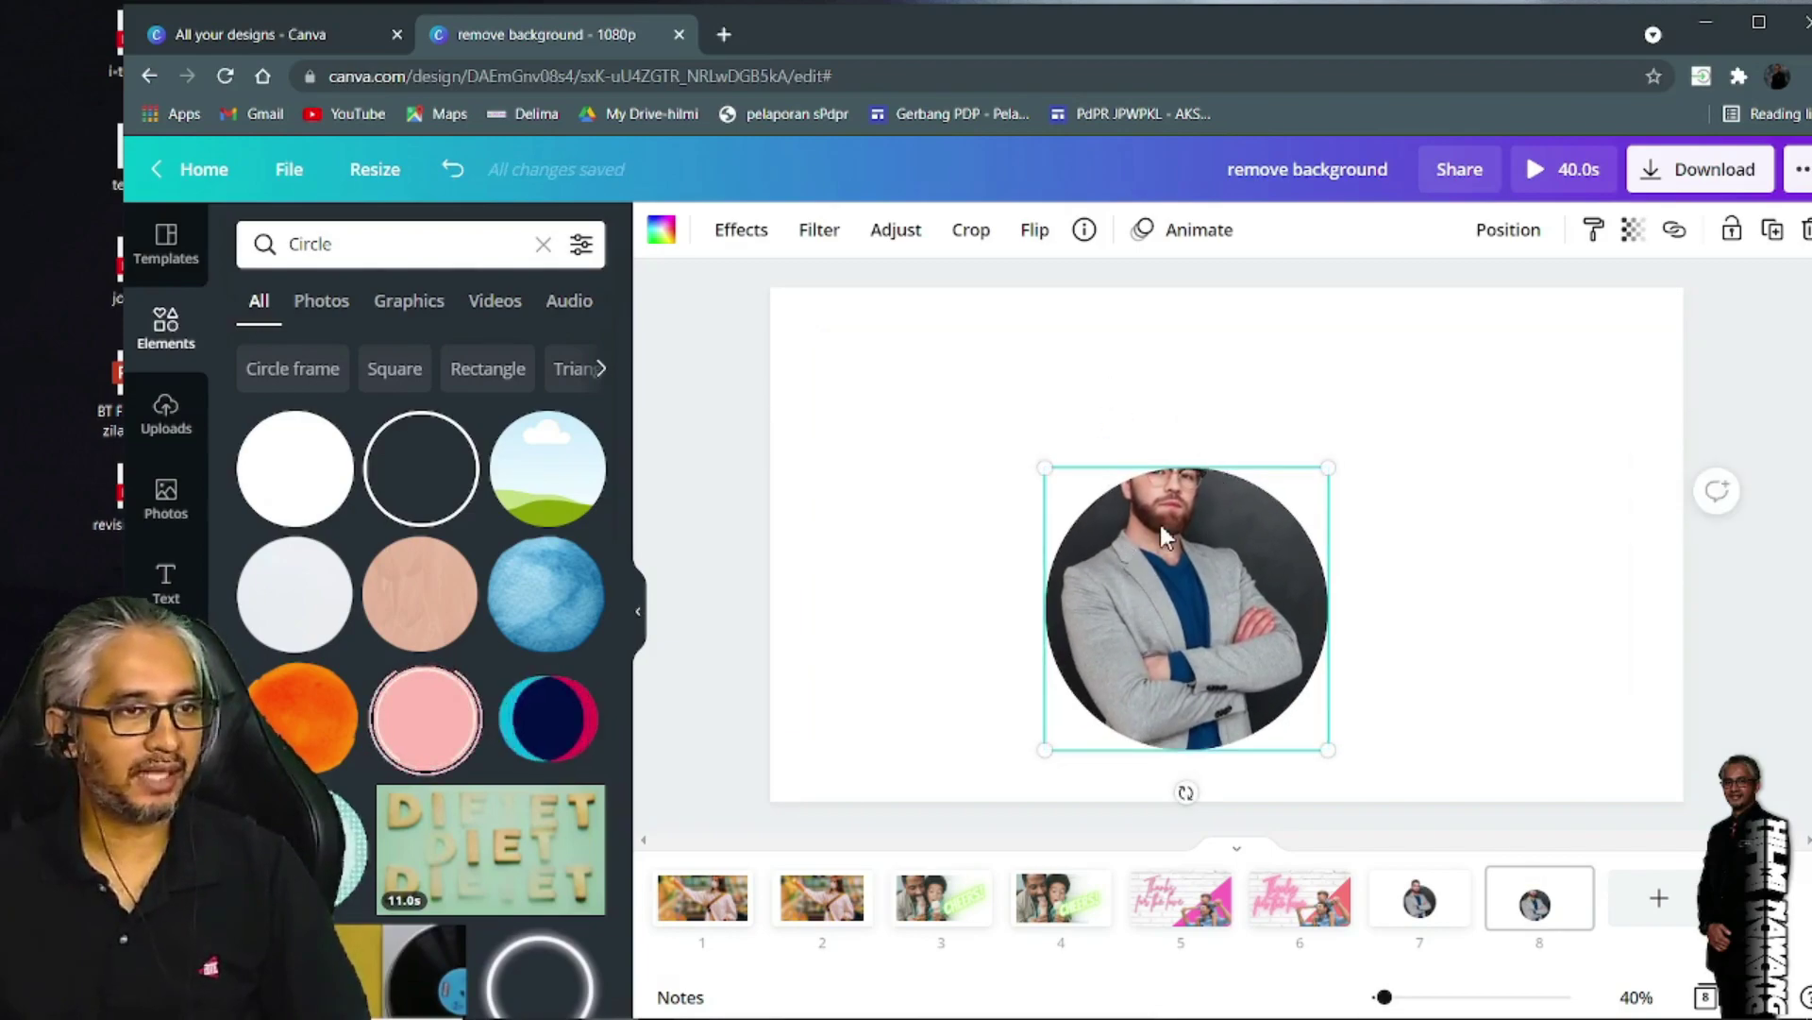
{"action": "left_click_drag", "start_coordinate": [1158, 552], "coordinate": [1157, 501]}
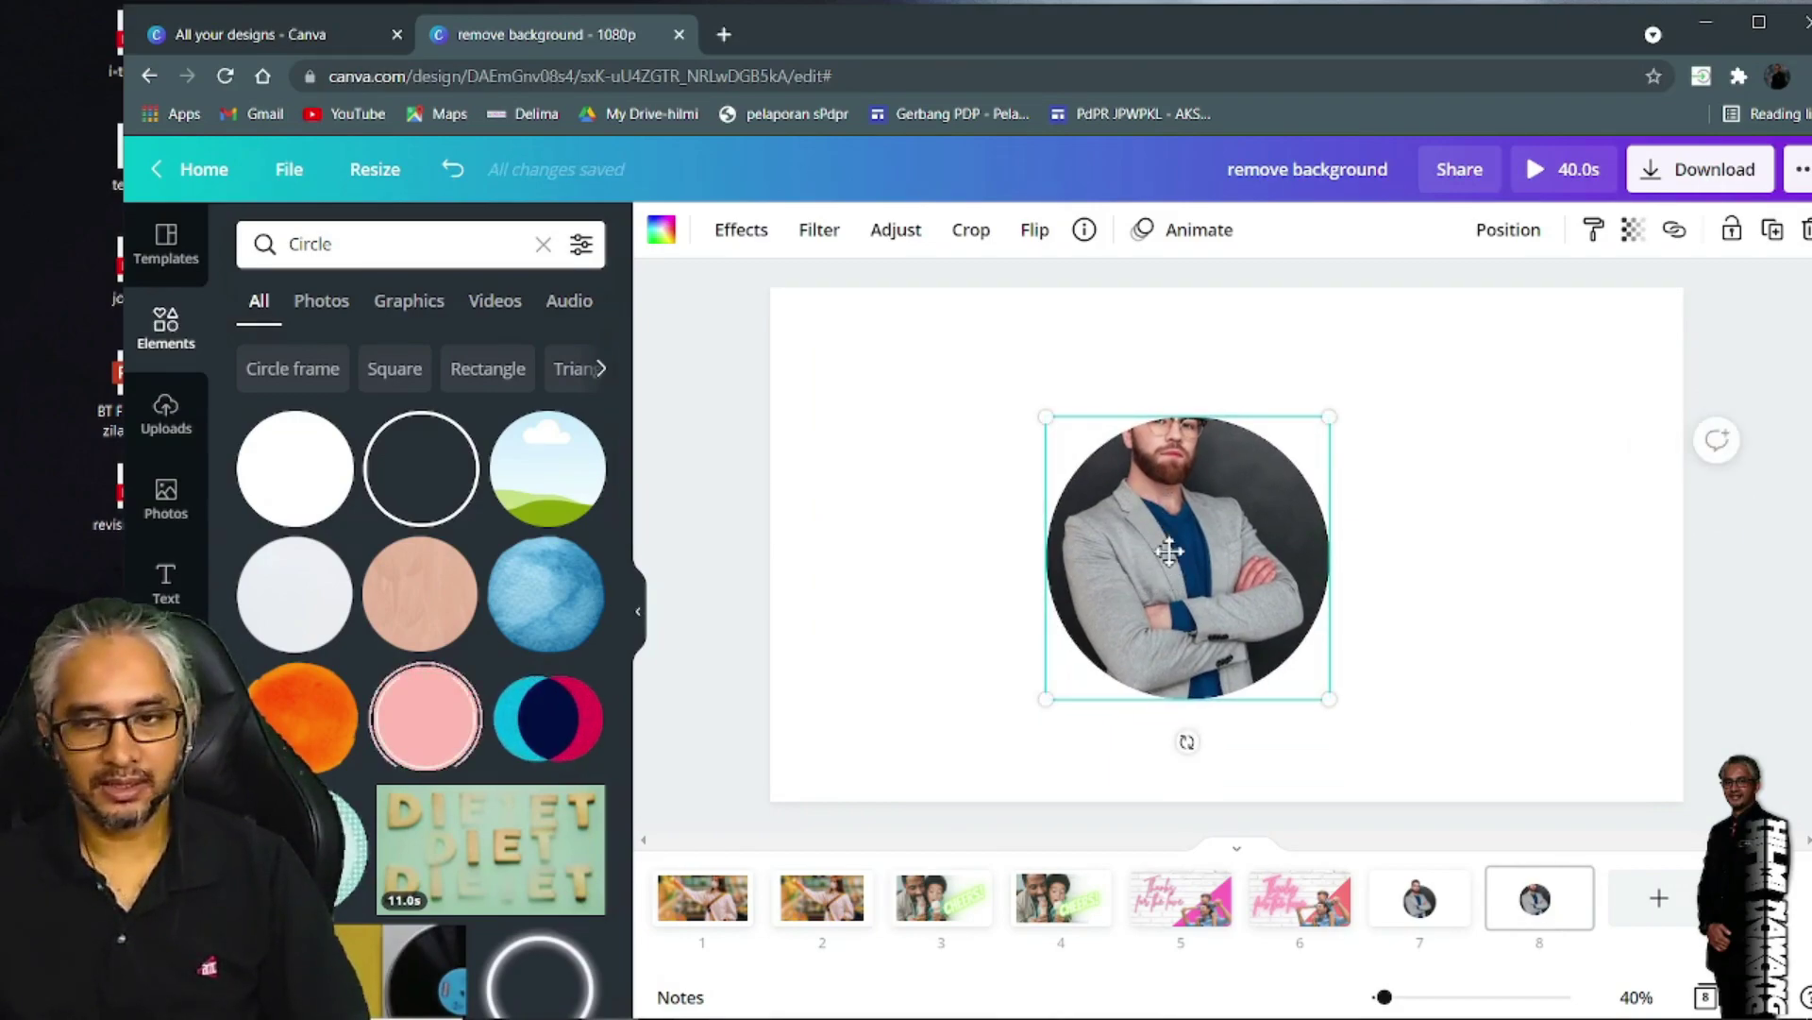
{"action": "double_click", "coordinate": [1173, 564]}
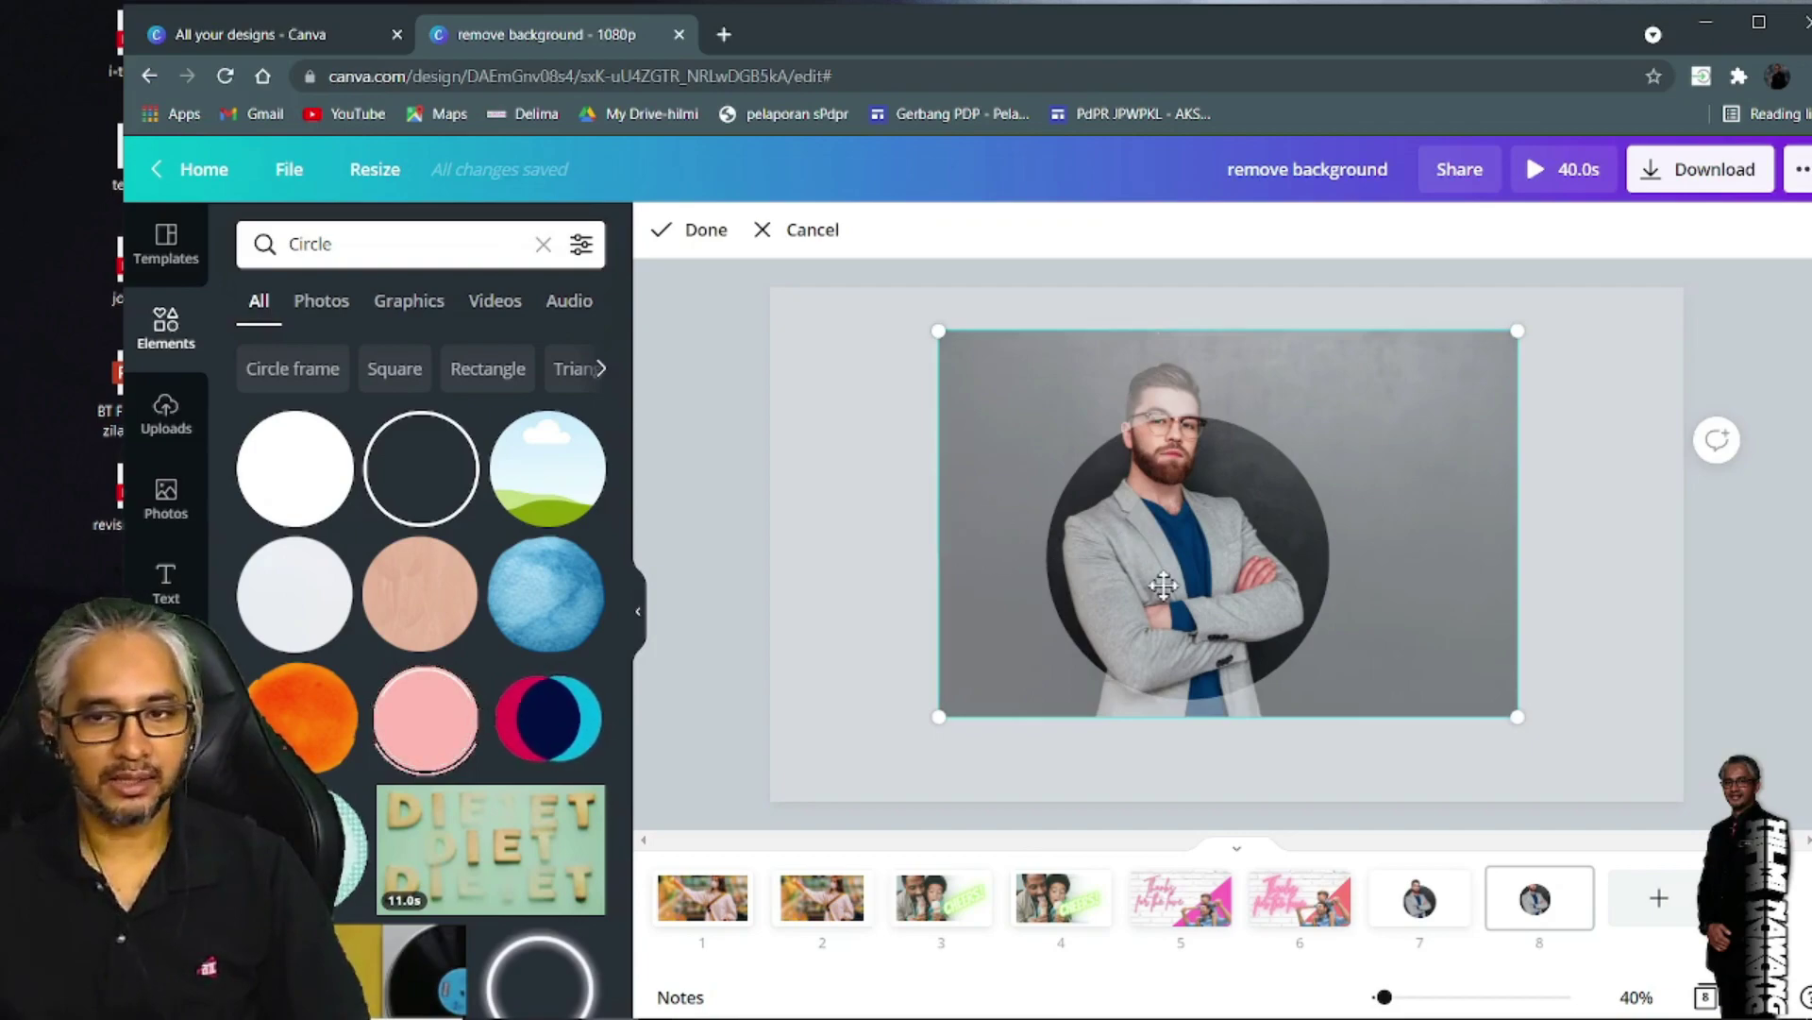
{"action": "left_click", "coordinate": [858, 578]}
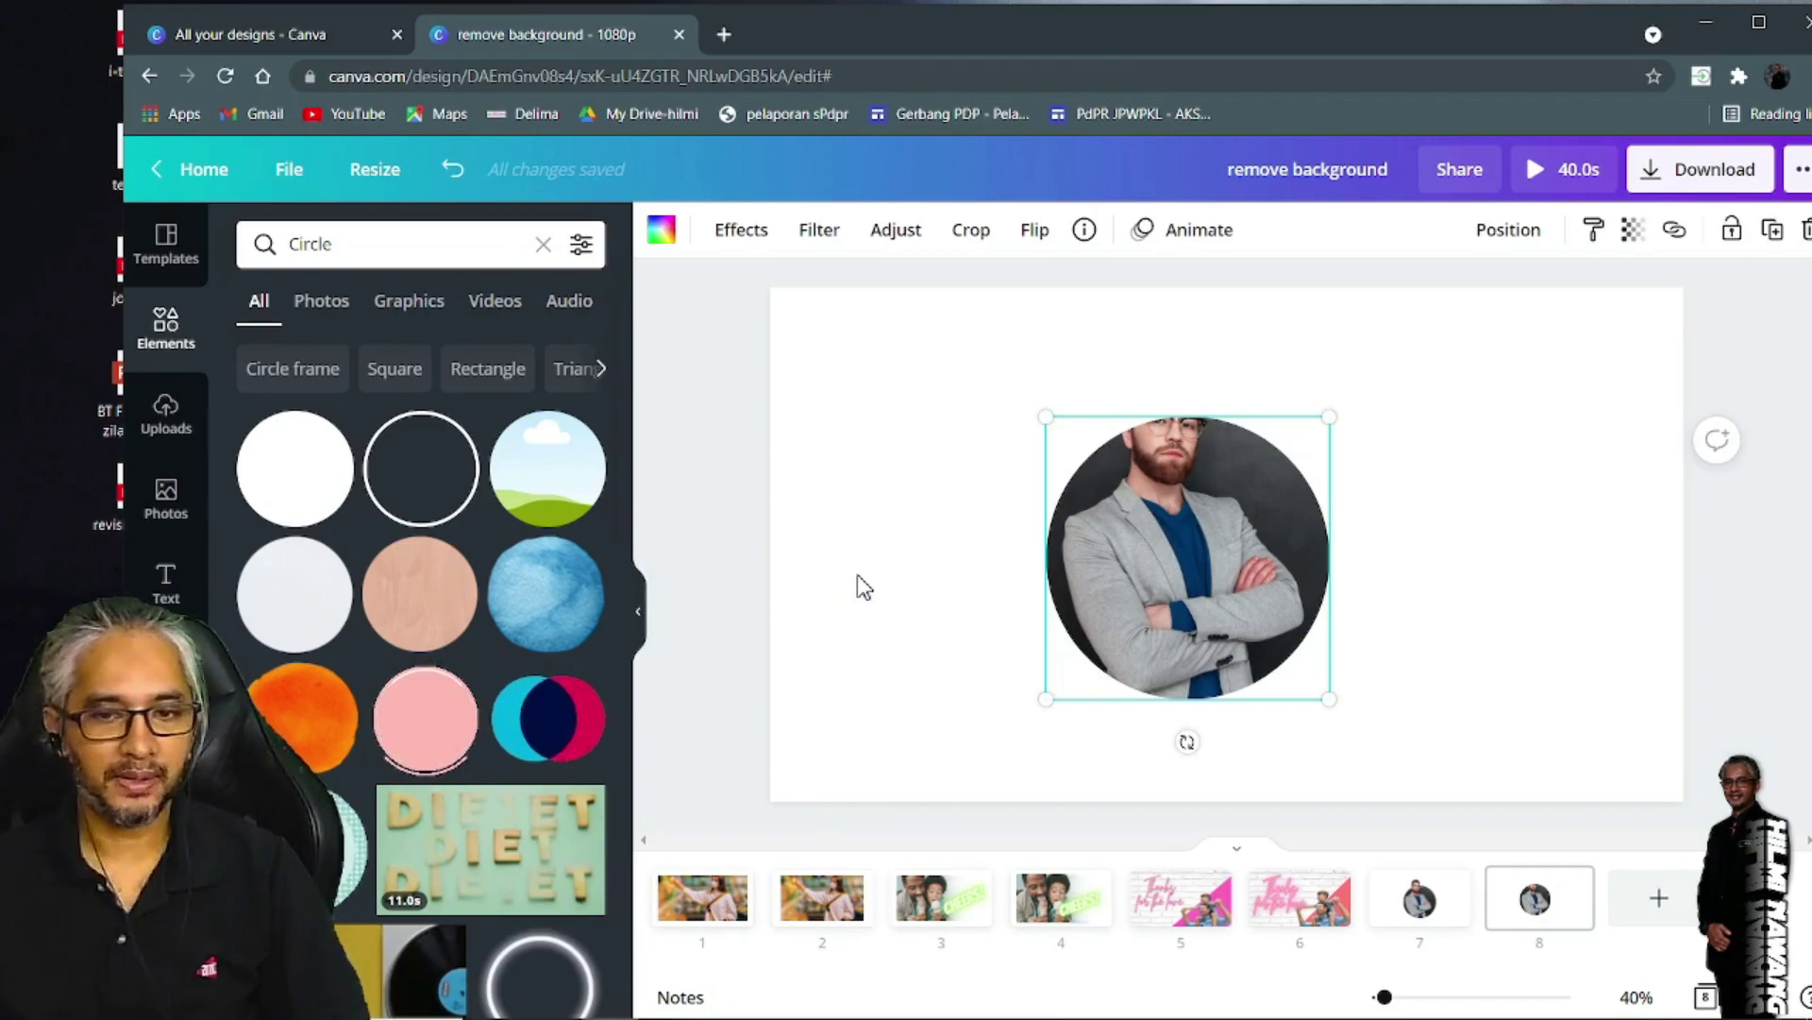
Place a second copy of the grey-blazer man's photo on page 8 and remove its background
{"action": "left_click", "coordinate": [164, 498]}
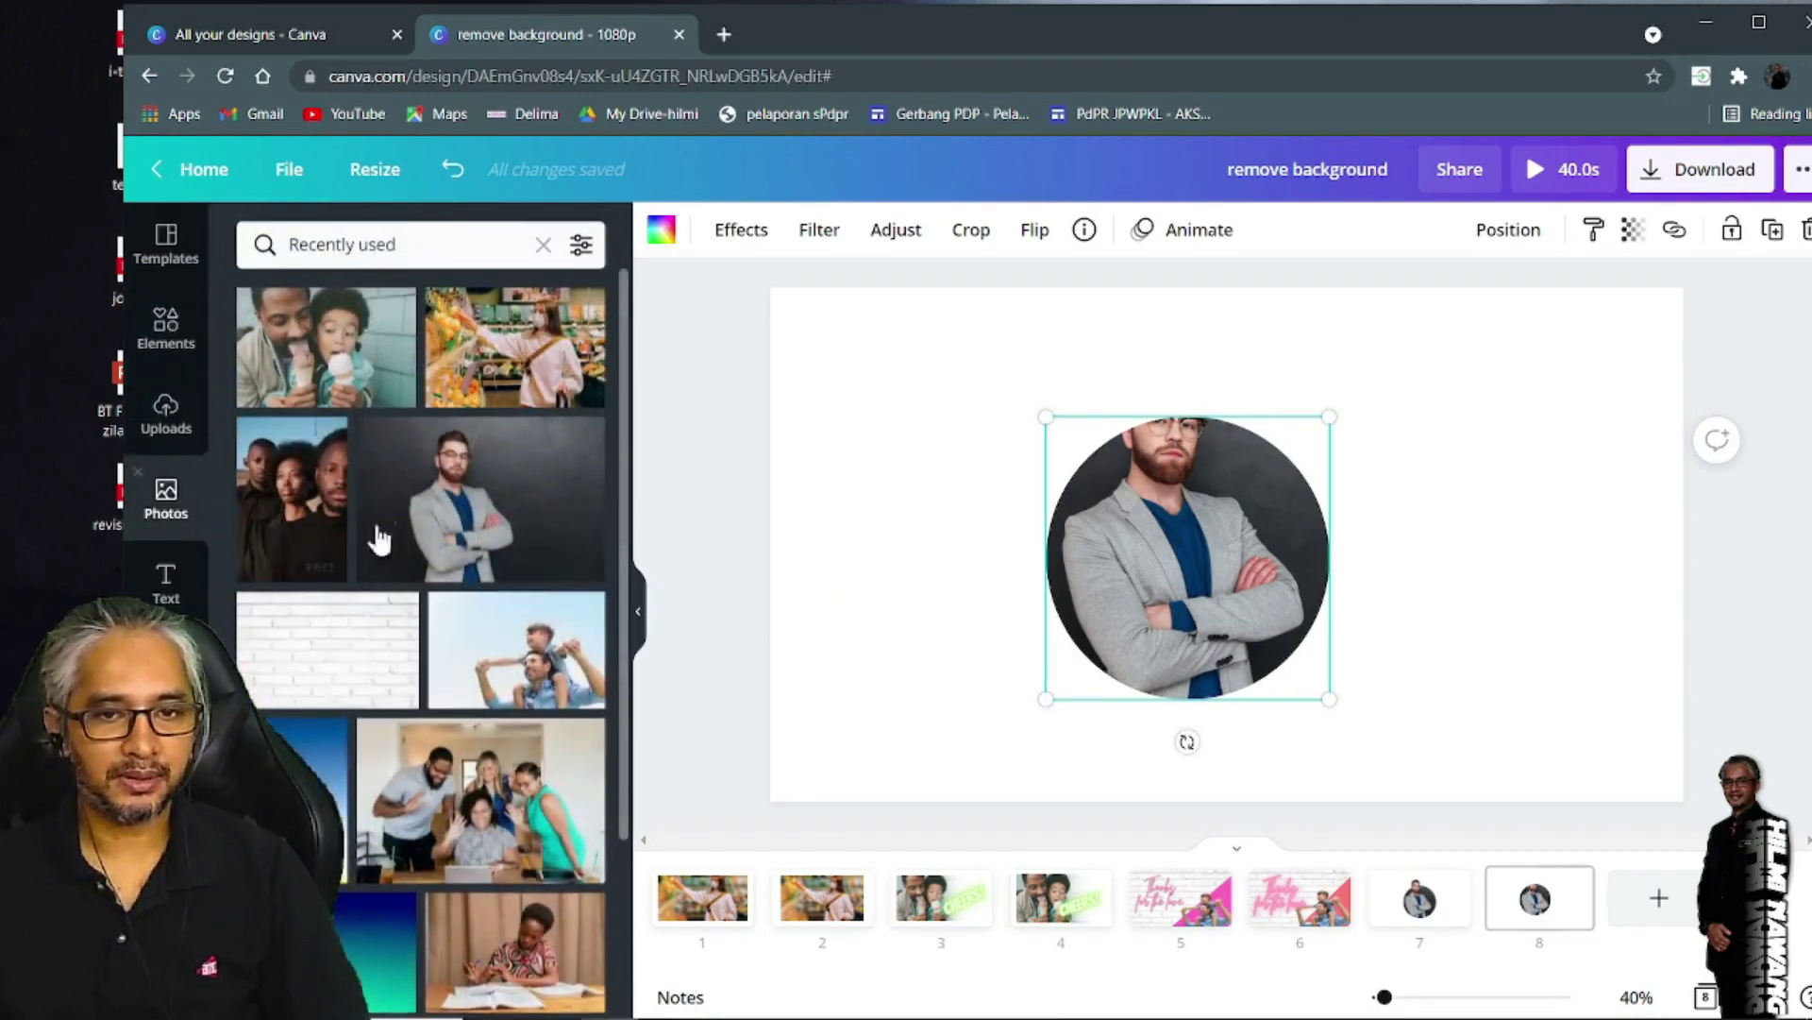
{"action": "left_click_drag", "start_coordinate": [424, 510], "coordinate": [1033, 576]}
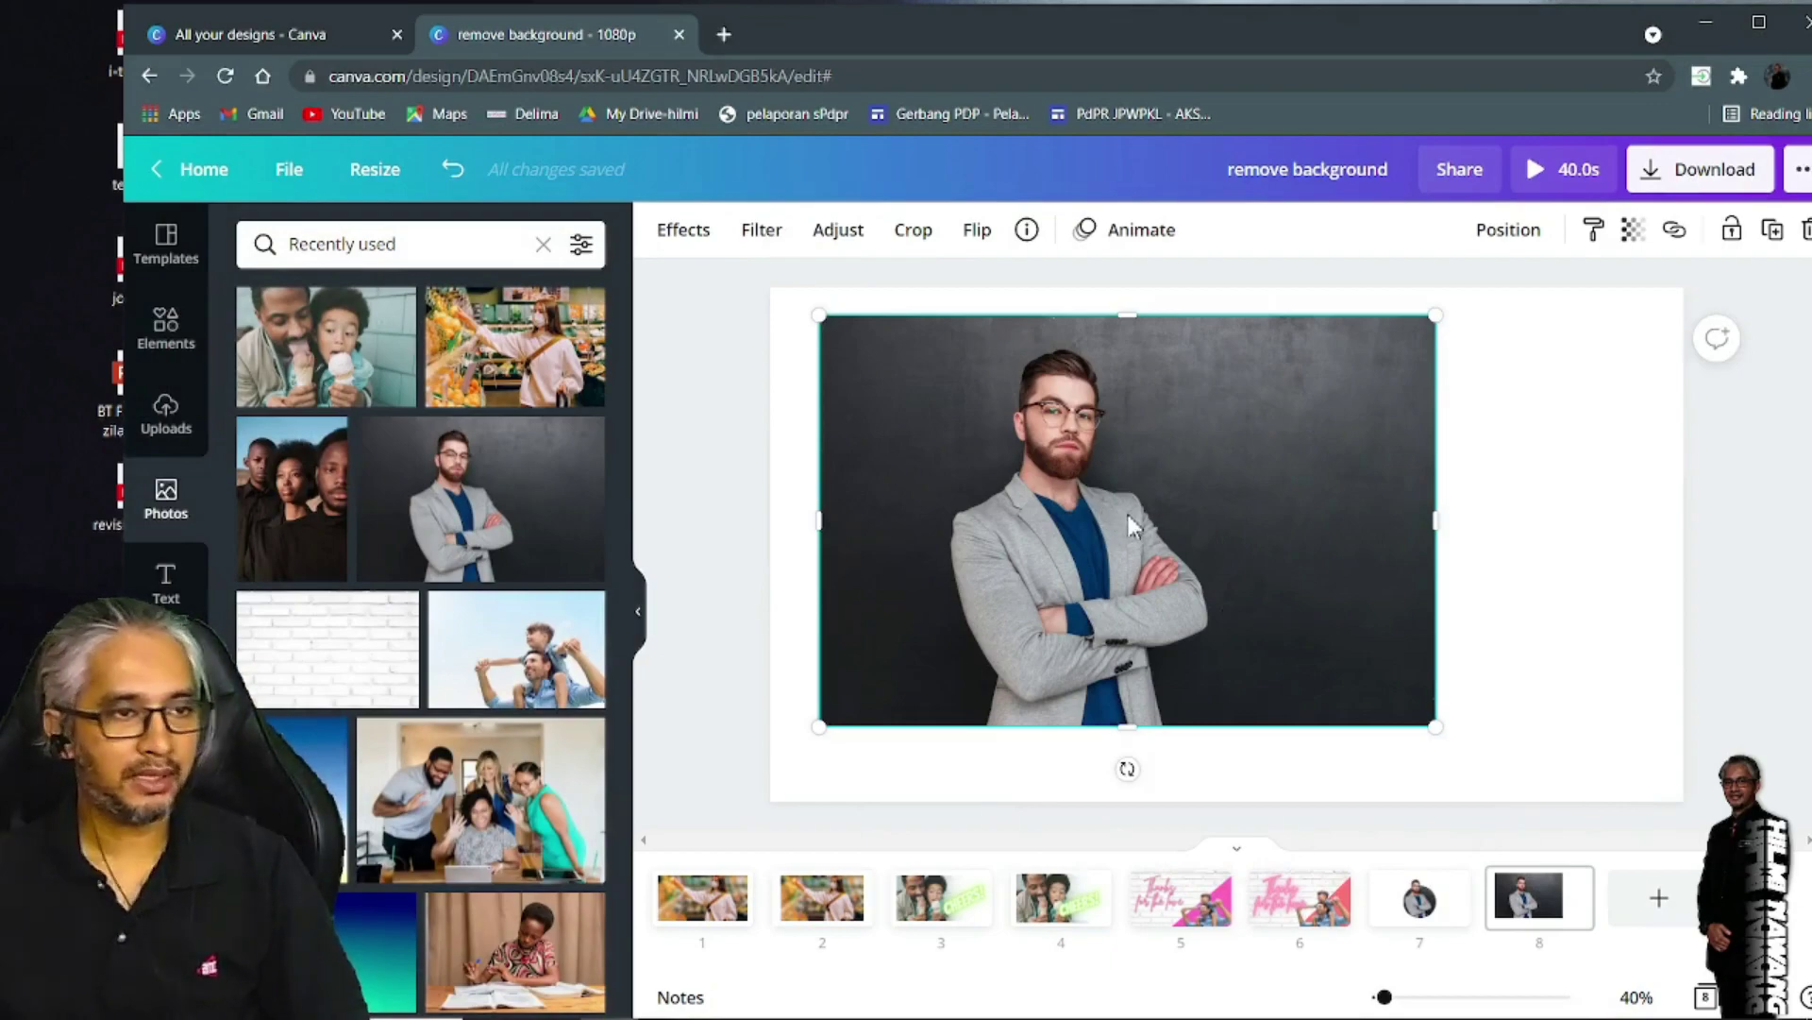
{"action": "left_click", "coordinate": [663, 230]}
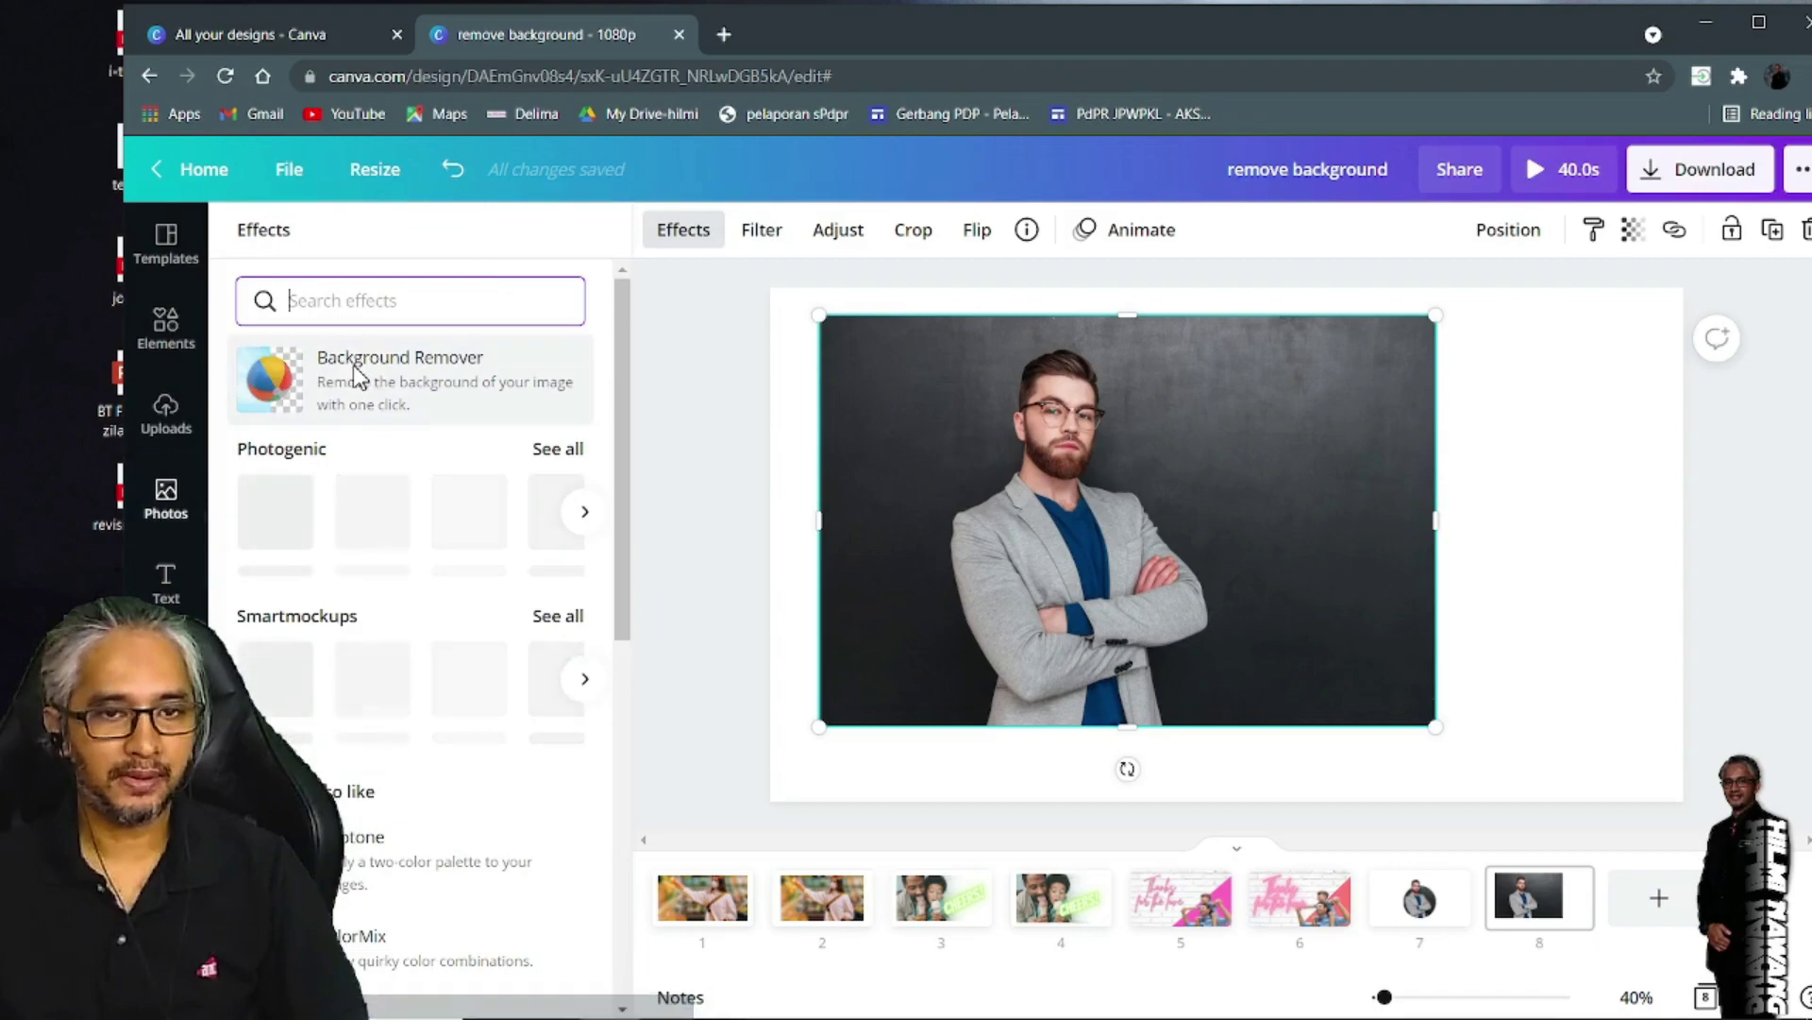
{"action": "left_click", "coordinate": [356, 374]}
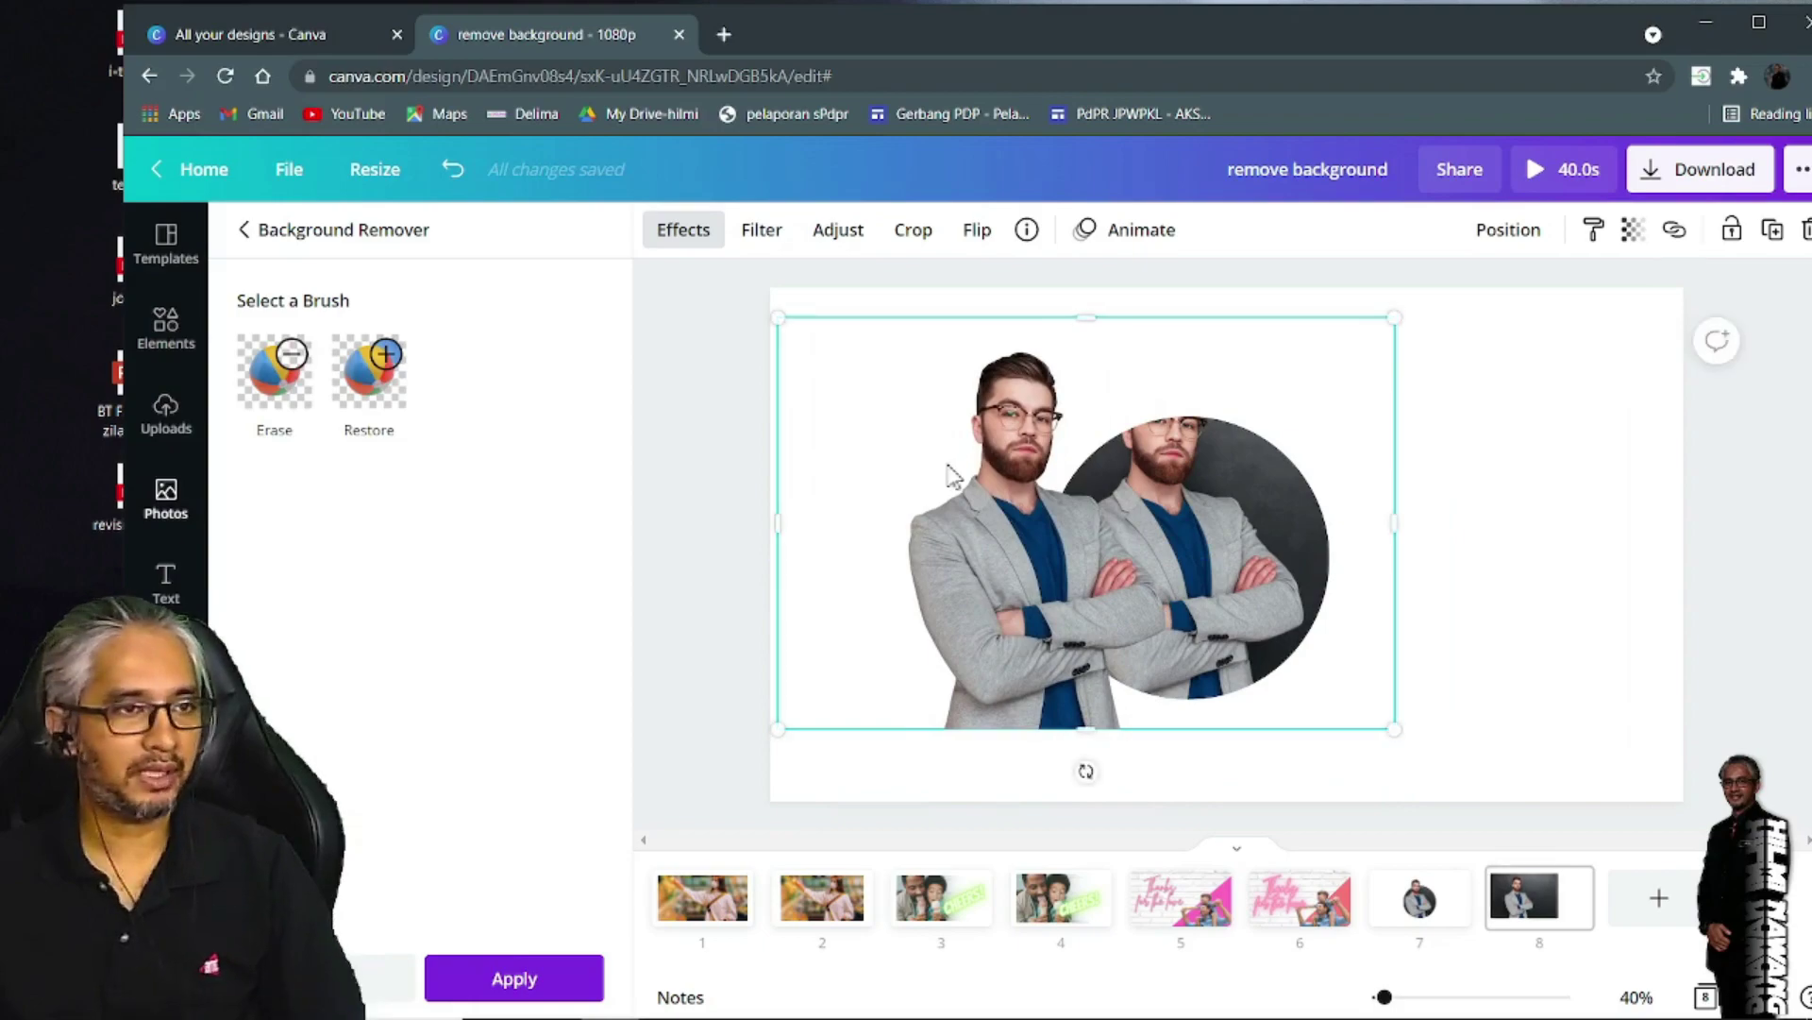
{"action": "left_click_drag", "start_coordinate": [993, 513], "coordinate": [1150, 505]}
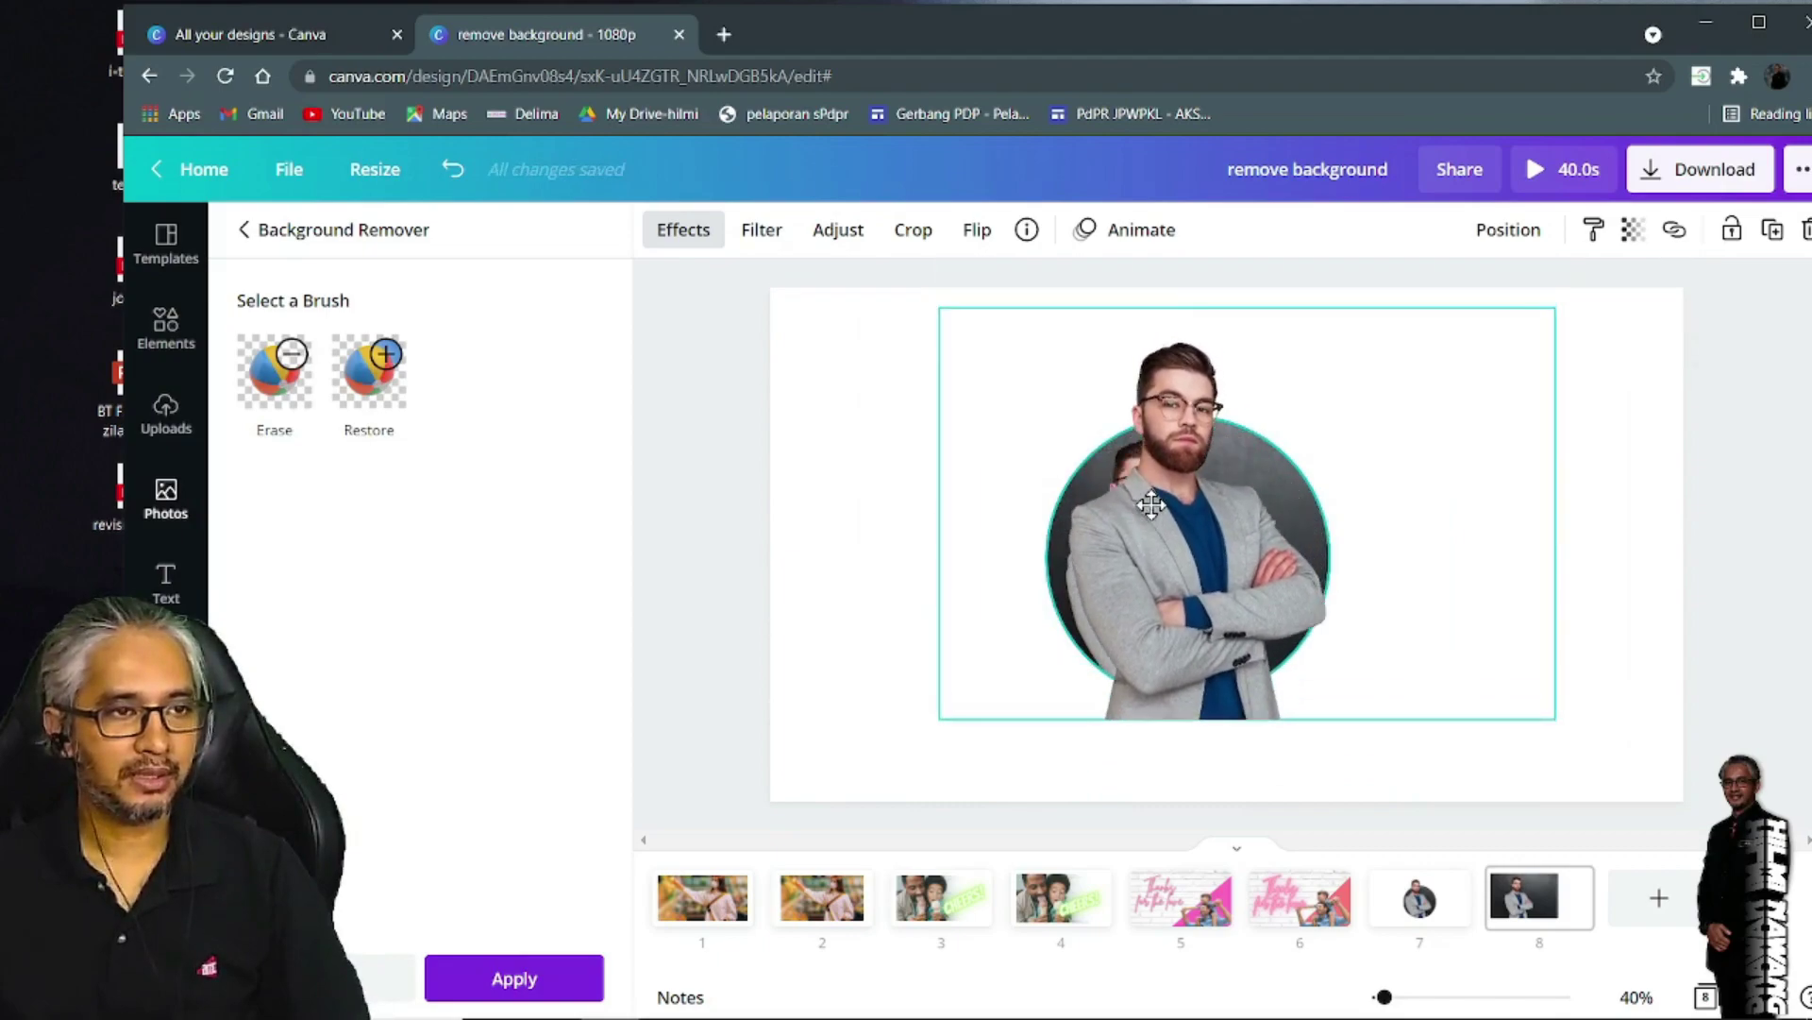
{"action": "key", "text": "Delete"}
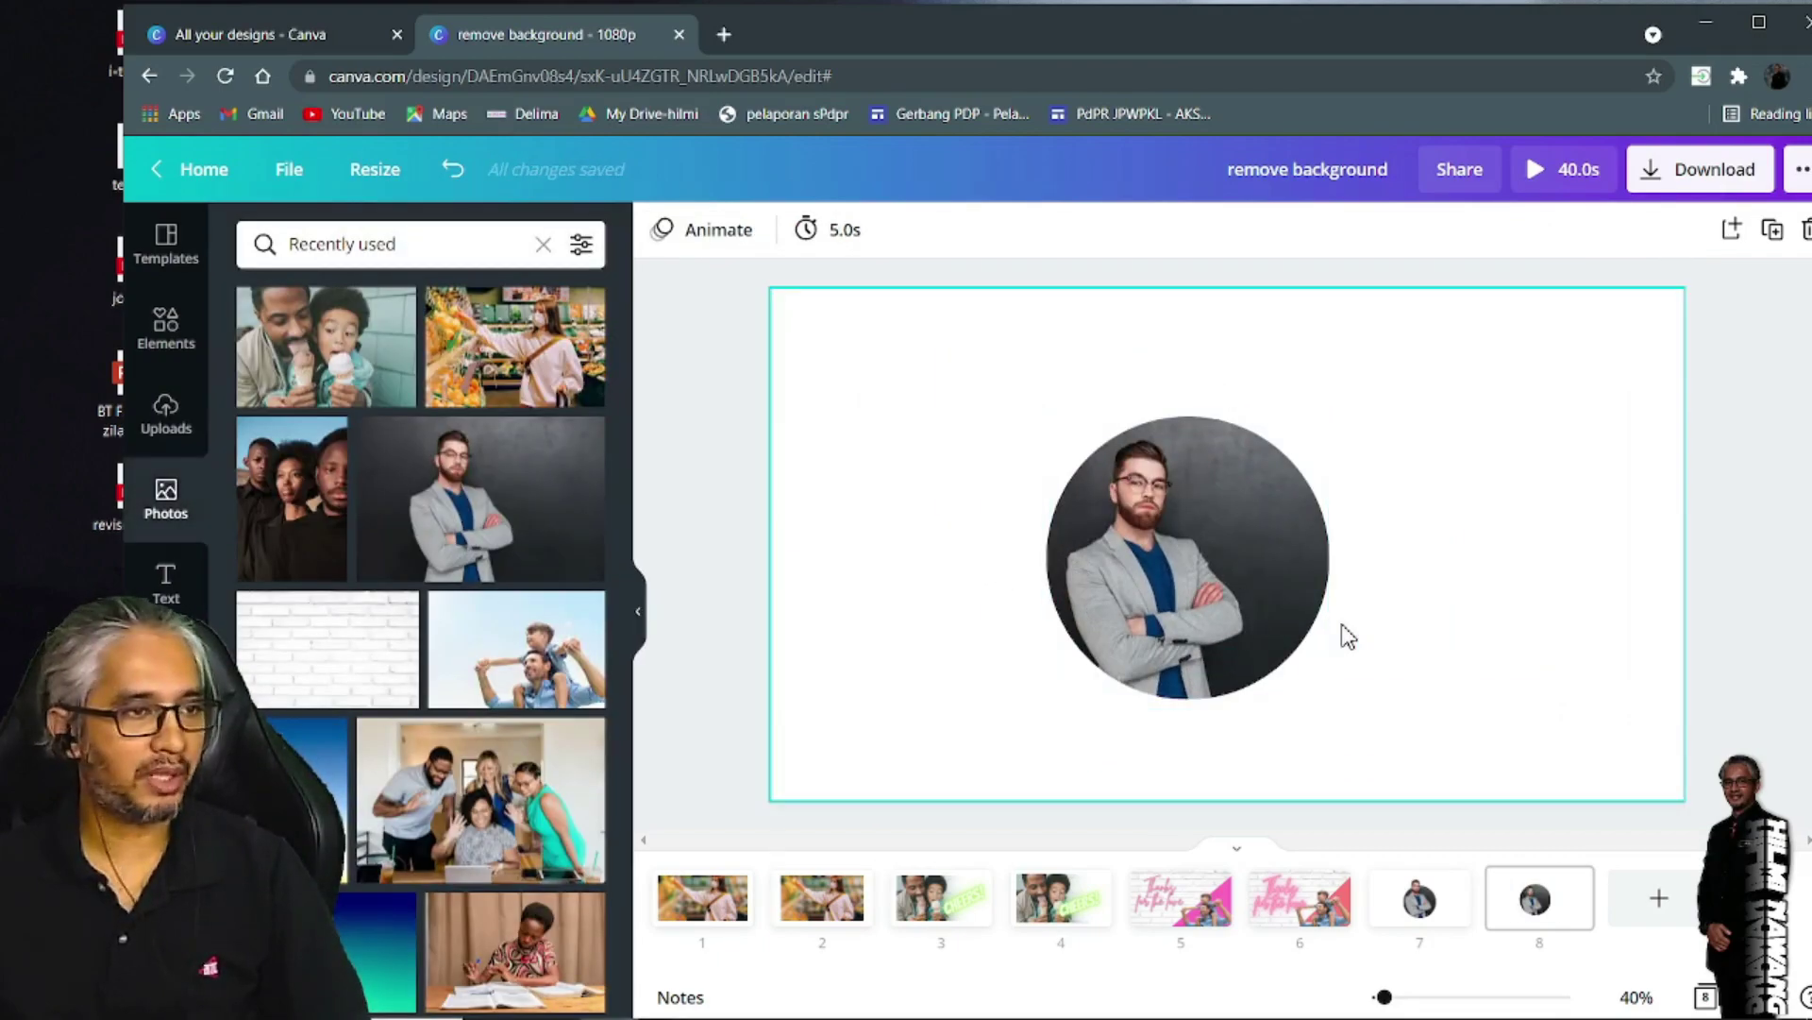
{"action": "key", "text": "ctrl+z"}
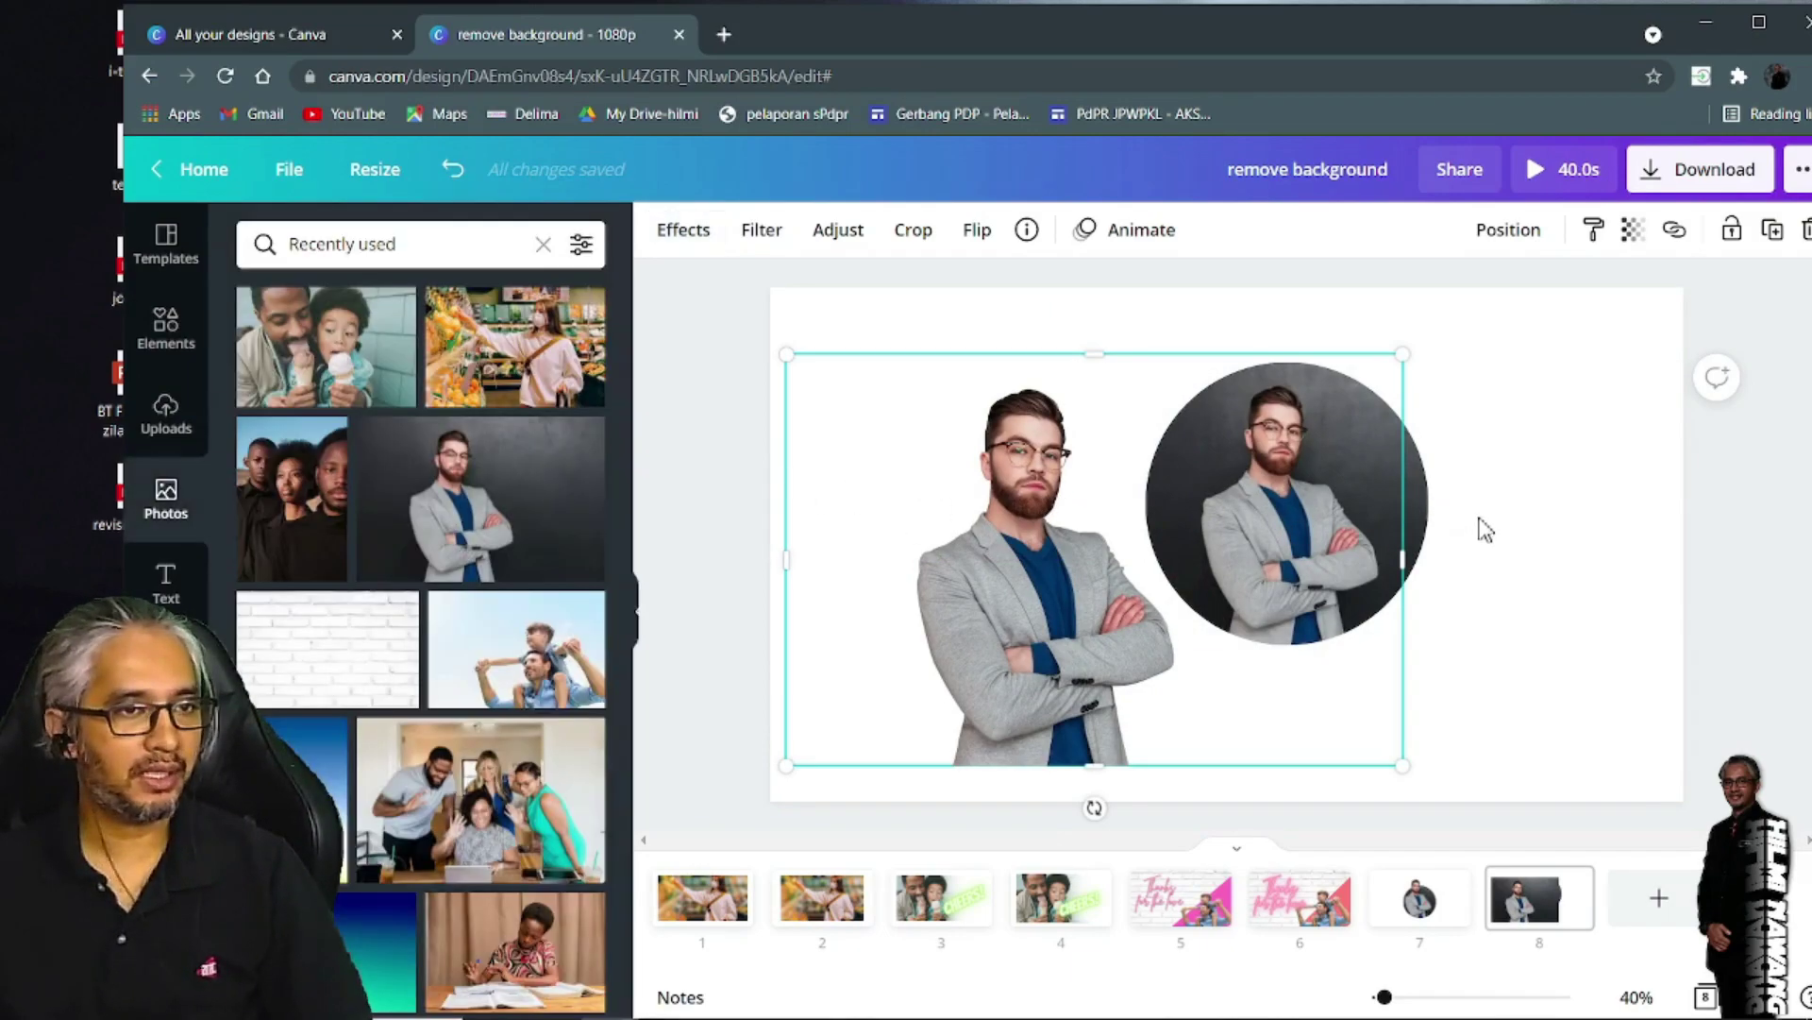
Enlarge and shift the photo inside the circle frame so the man's head crosses the circle's upper edge
{"action": "double_click", "coordinate": [1278, 518]}
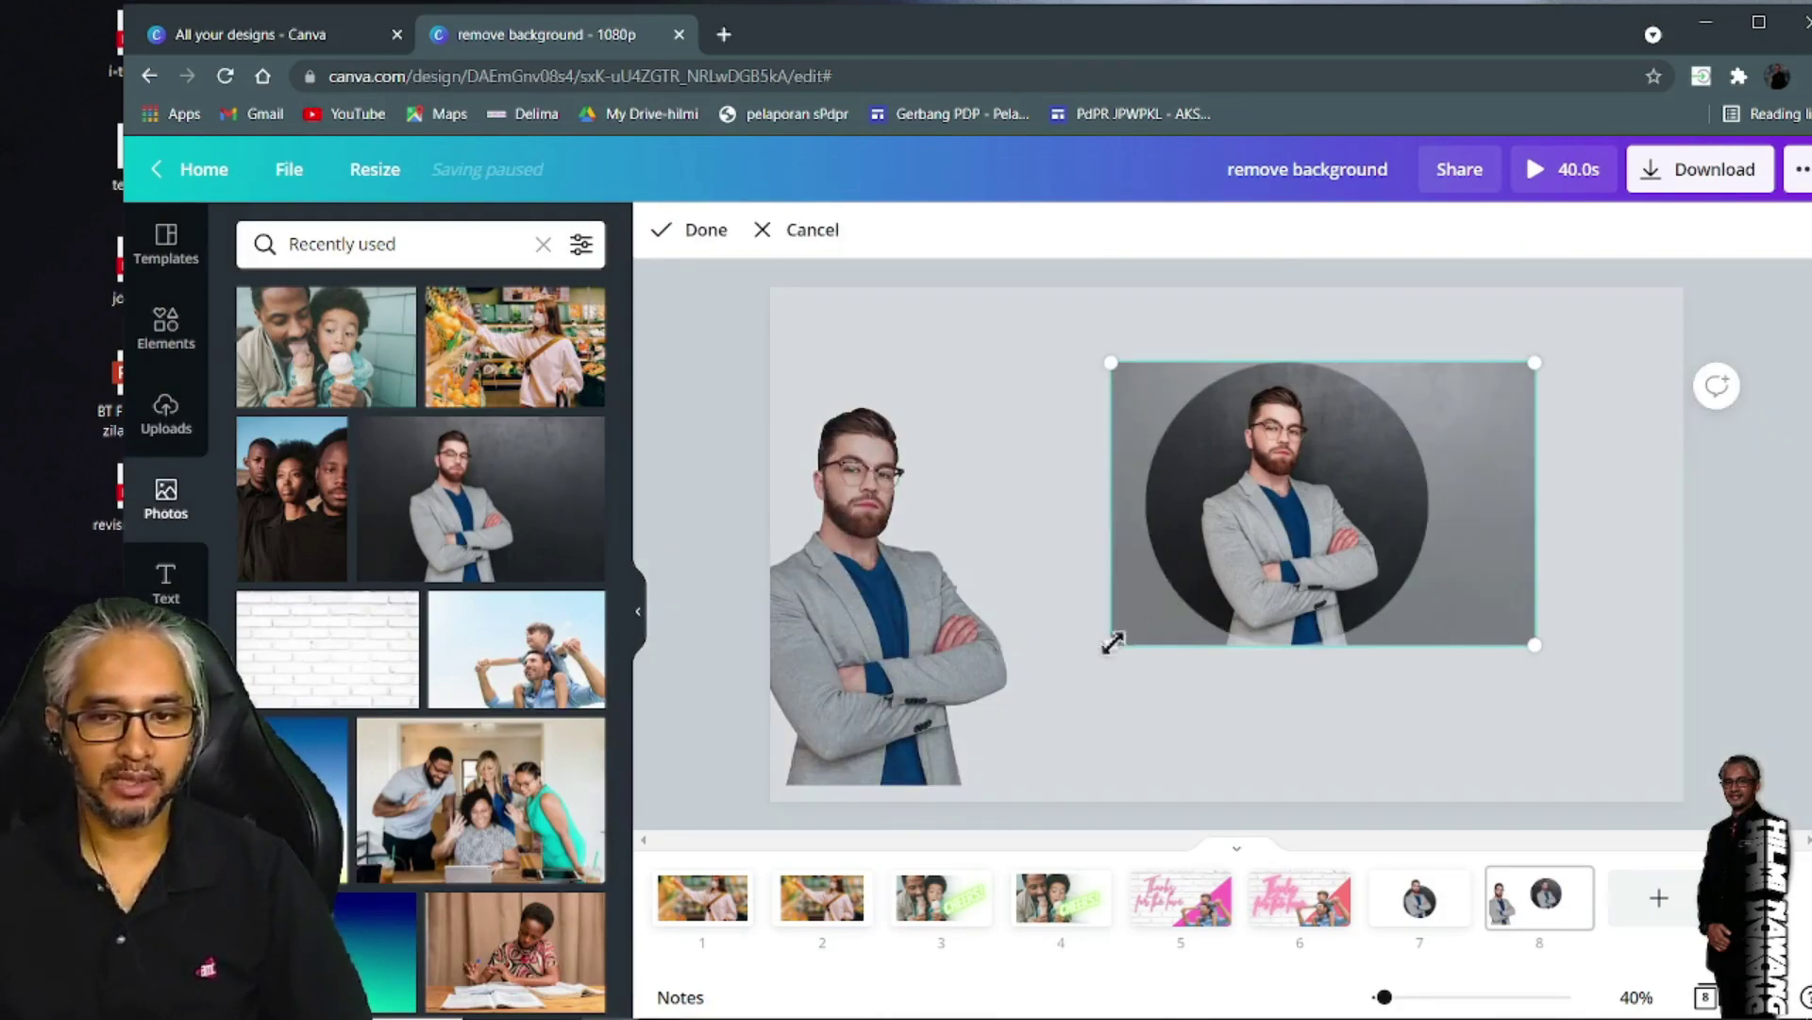
{"action": "left_click_drag", "start_coordinate": [1104, 645], "coordinate": [1029, 732]}
{"action": "left_click_drag", "start_coordinate": [1238, 555], "coordinate": [1279, 463]}
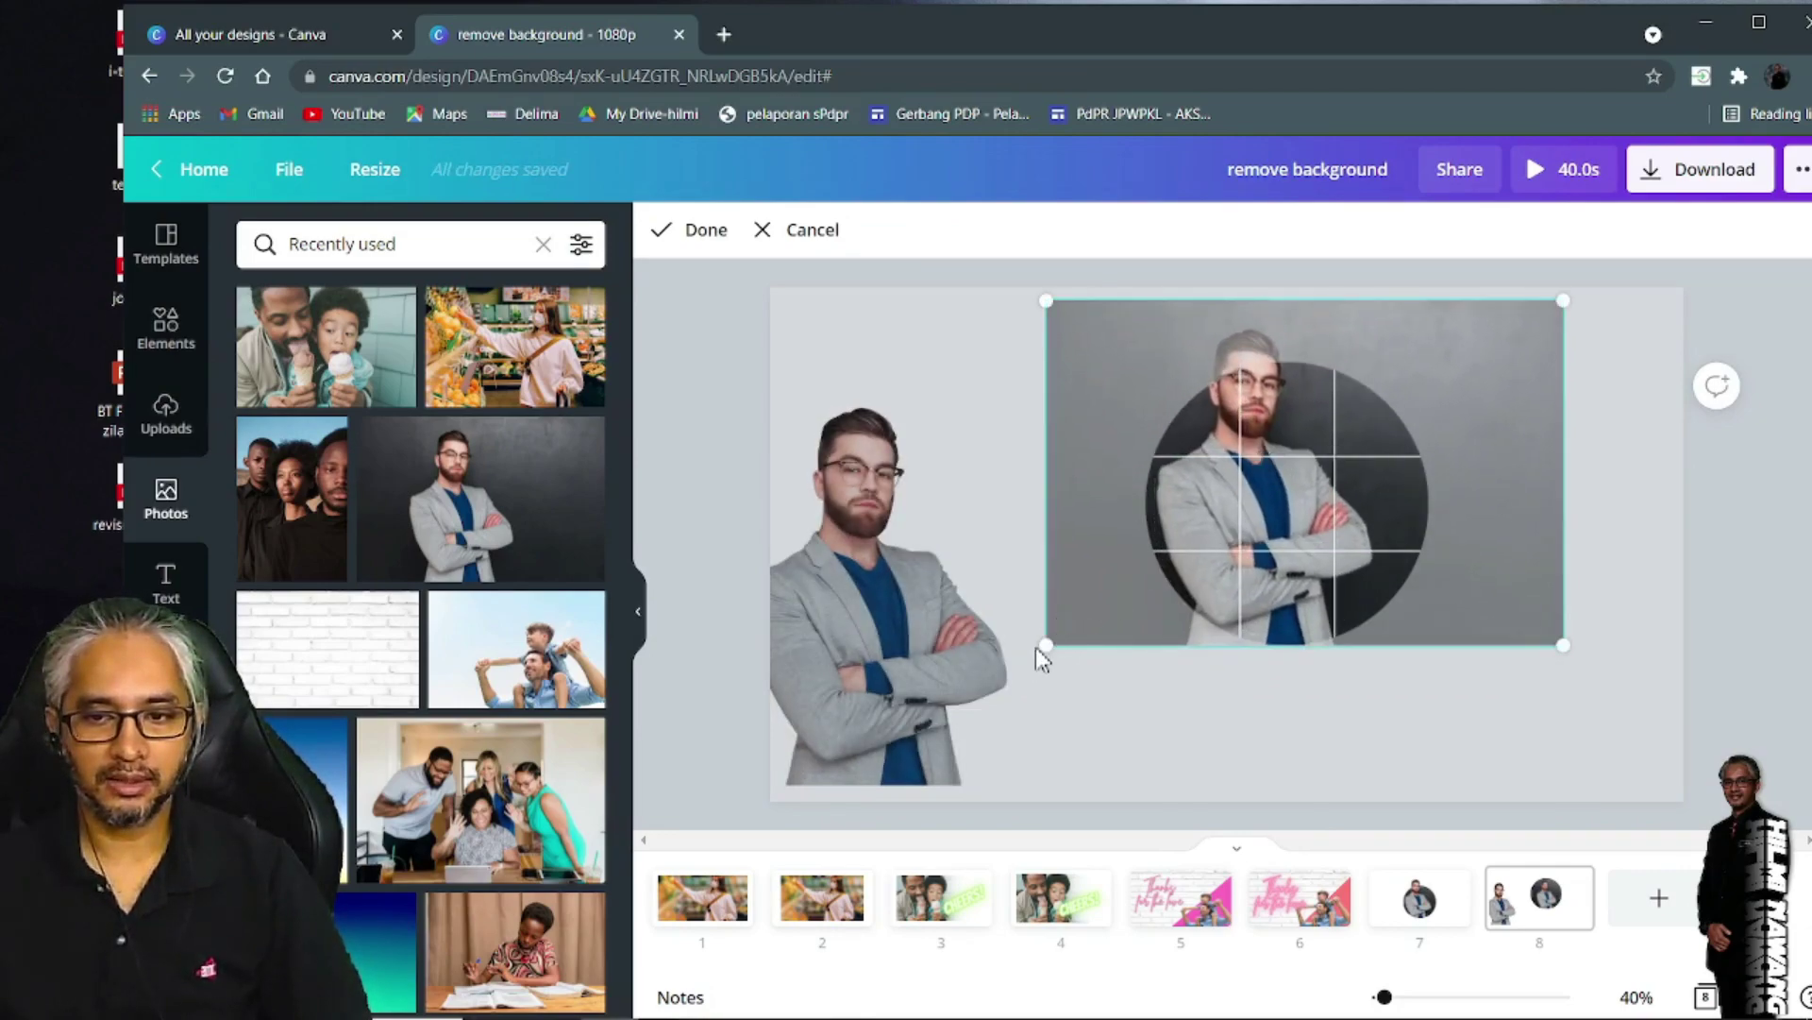
{"action": "left_click_drag", "start_coordinate": [1045, 644], "coordinate": [1008, 671]}
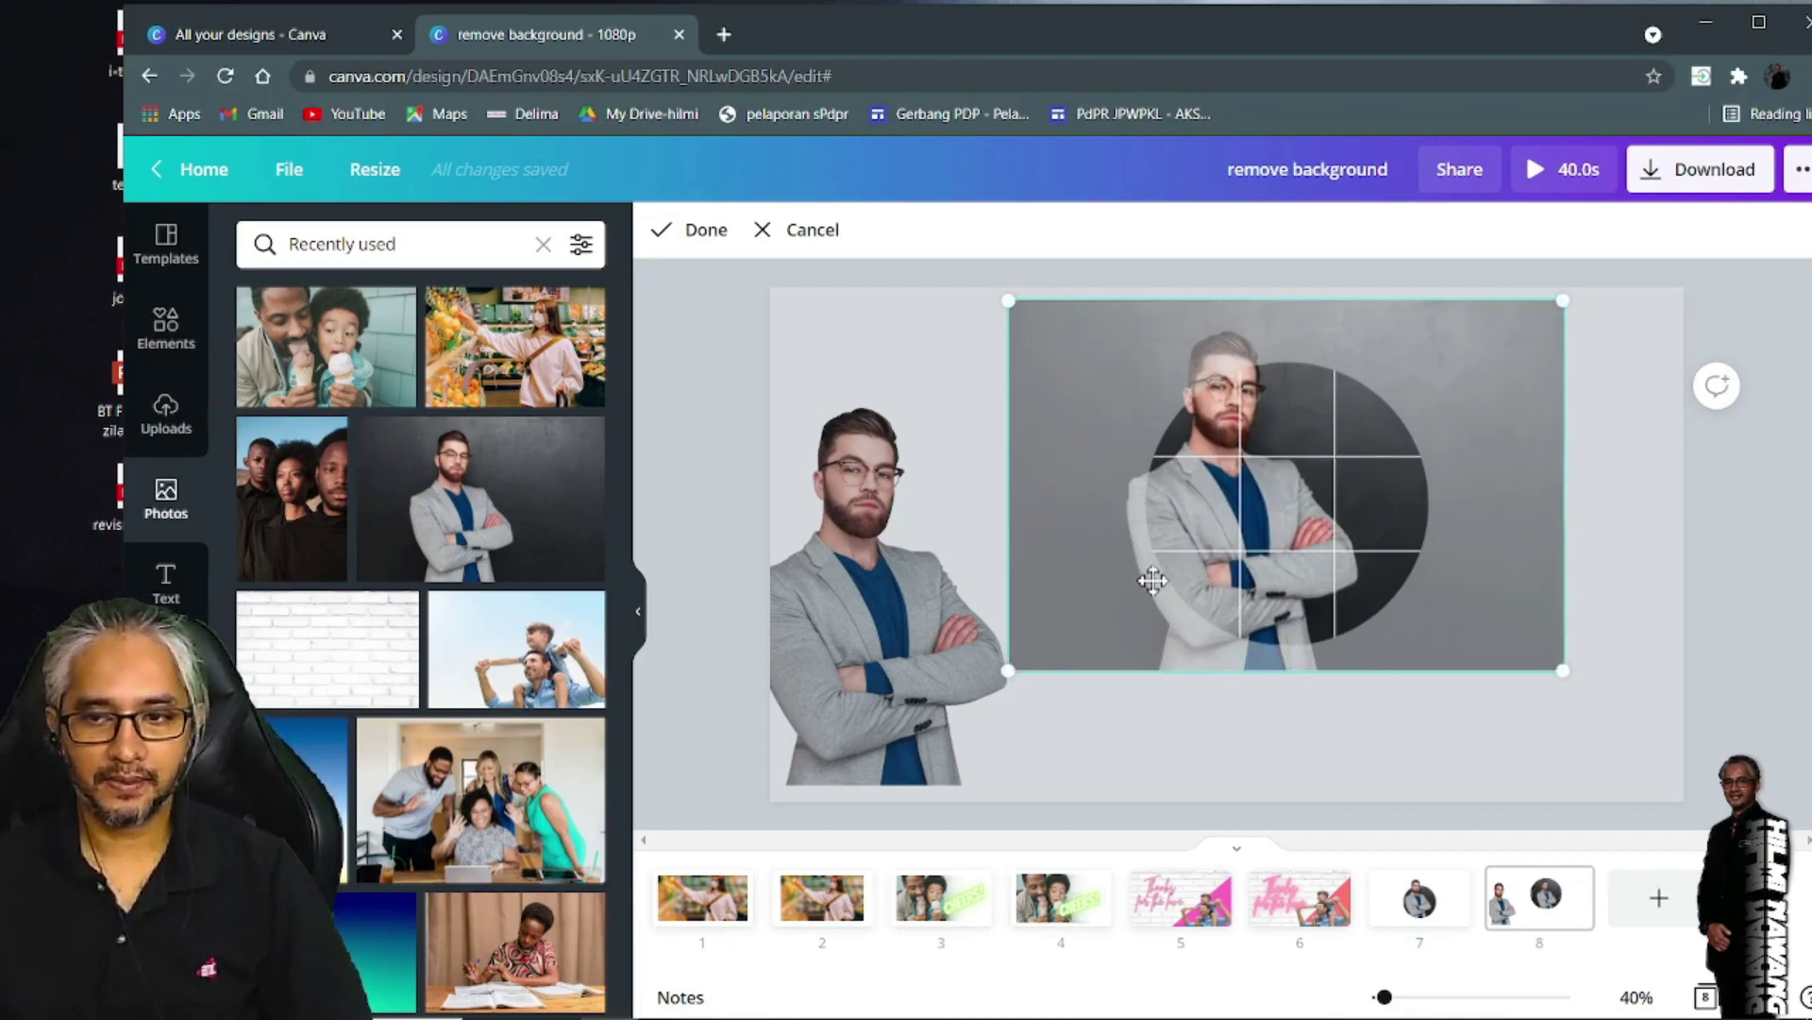
{"action": "left_click_drag", "start_coordinate": [1208, 548], "coordinate": [1237, 534]}
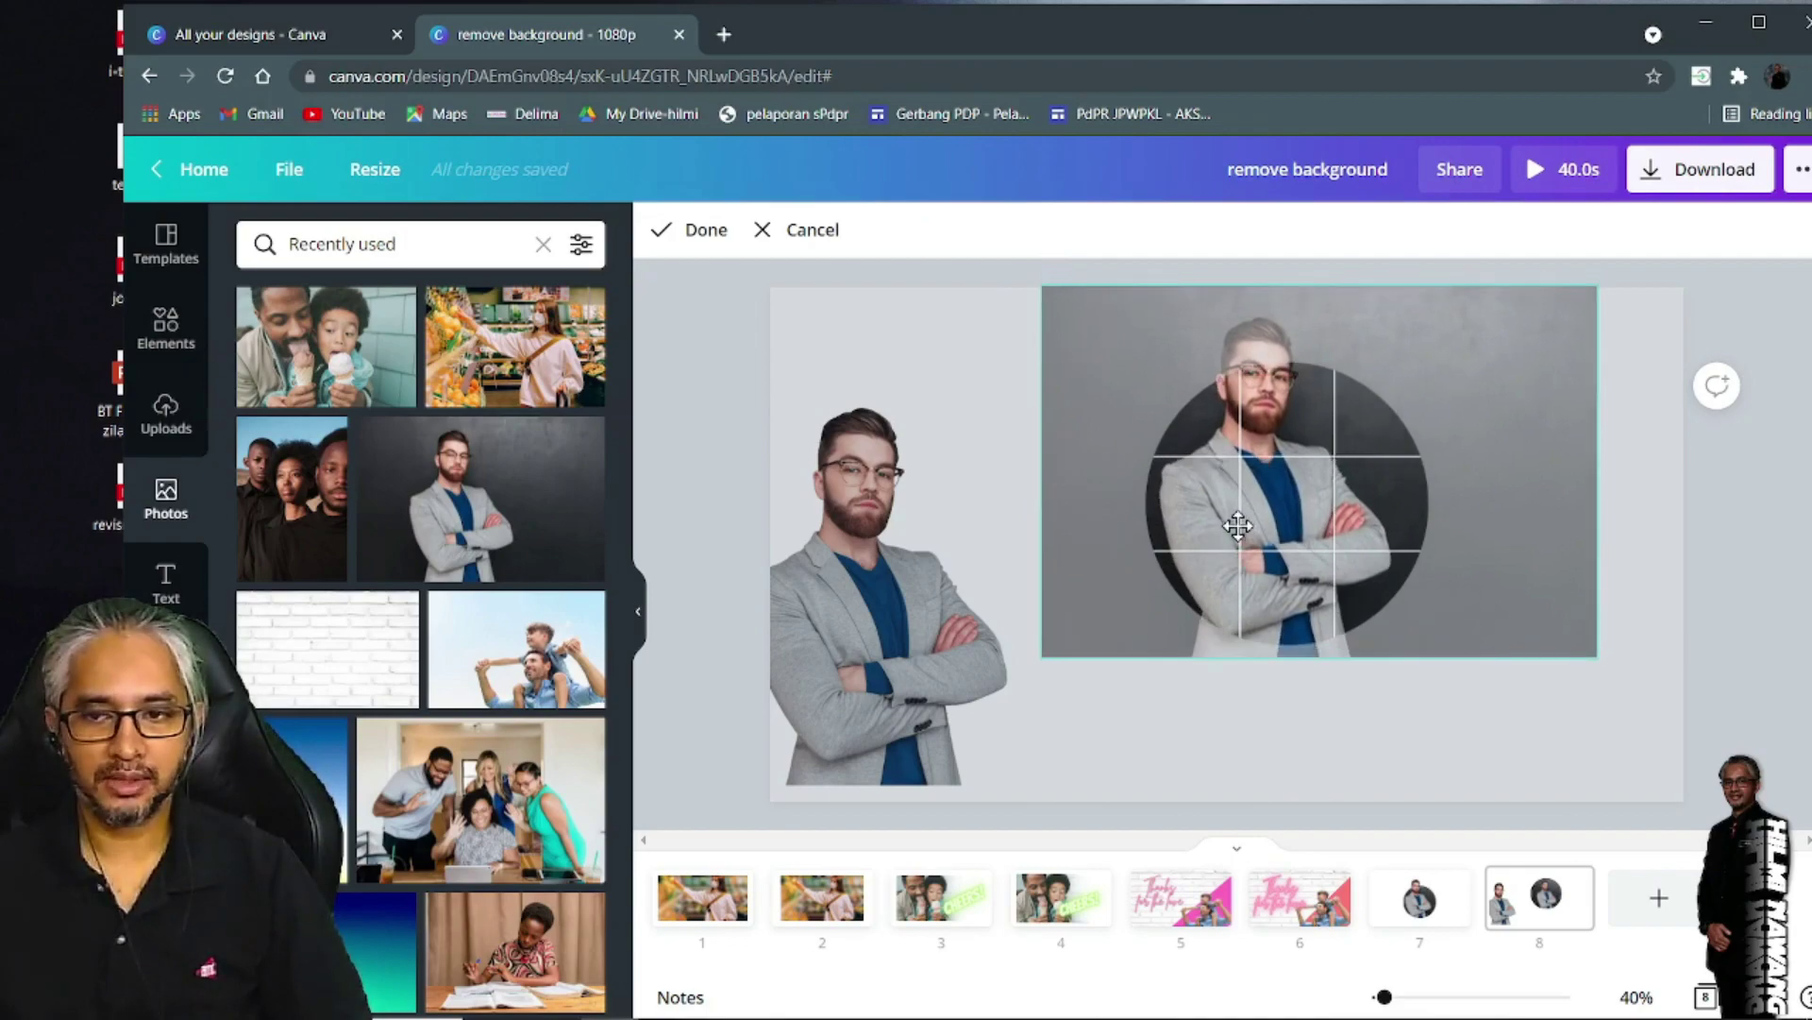
{"action": "left_click", "coordinate": [1227, 712]}
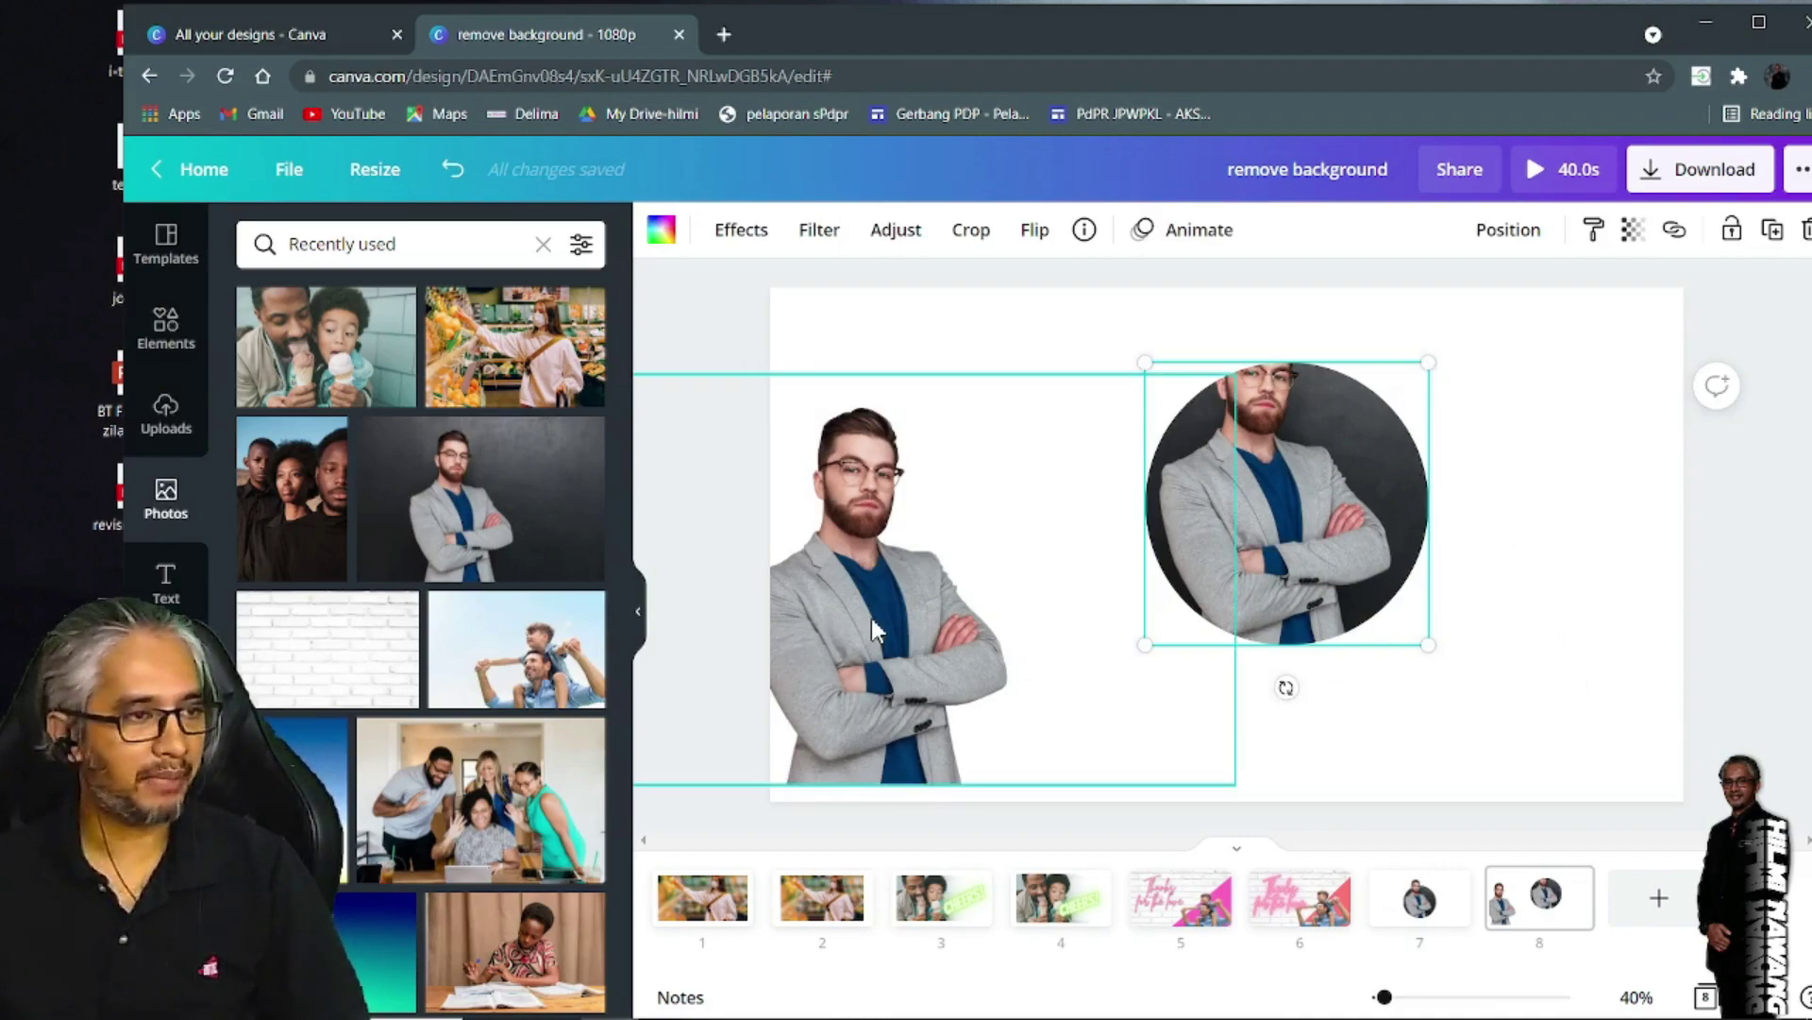
Lay the background-free cut-out over the circle frame, scaling it down slightly to line up with the man inside the circle
{"action": "left_click_drag", "start_coordinate": [870, 620], "coordinate": [1270, 524]}
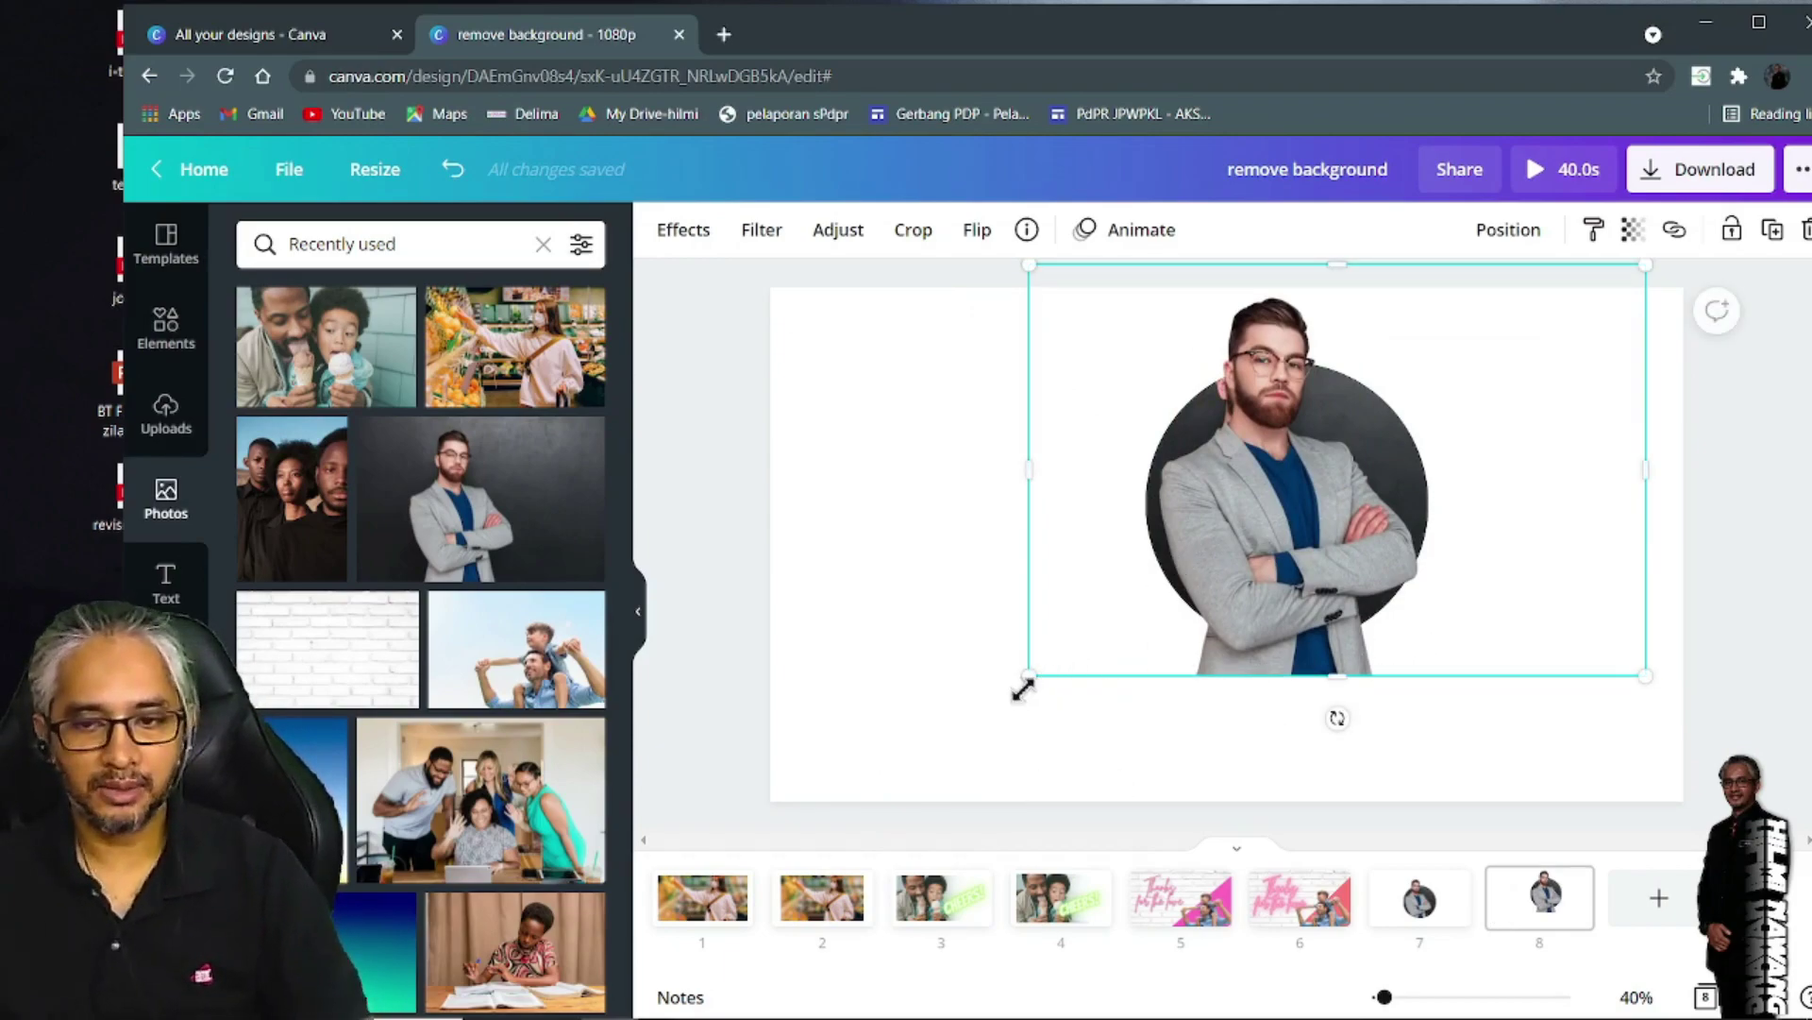
{"action": "left_click_drag", "start_coordinate": [1028, 676], "coordinate": [1048, 663]}
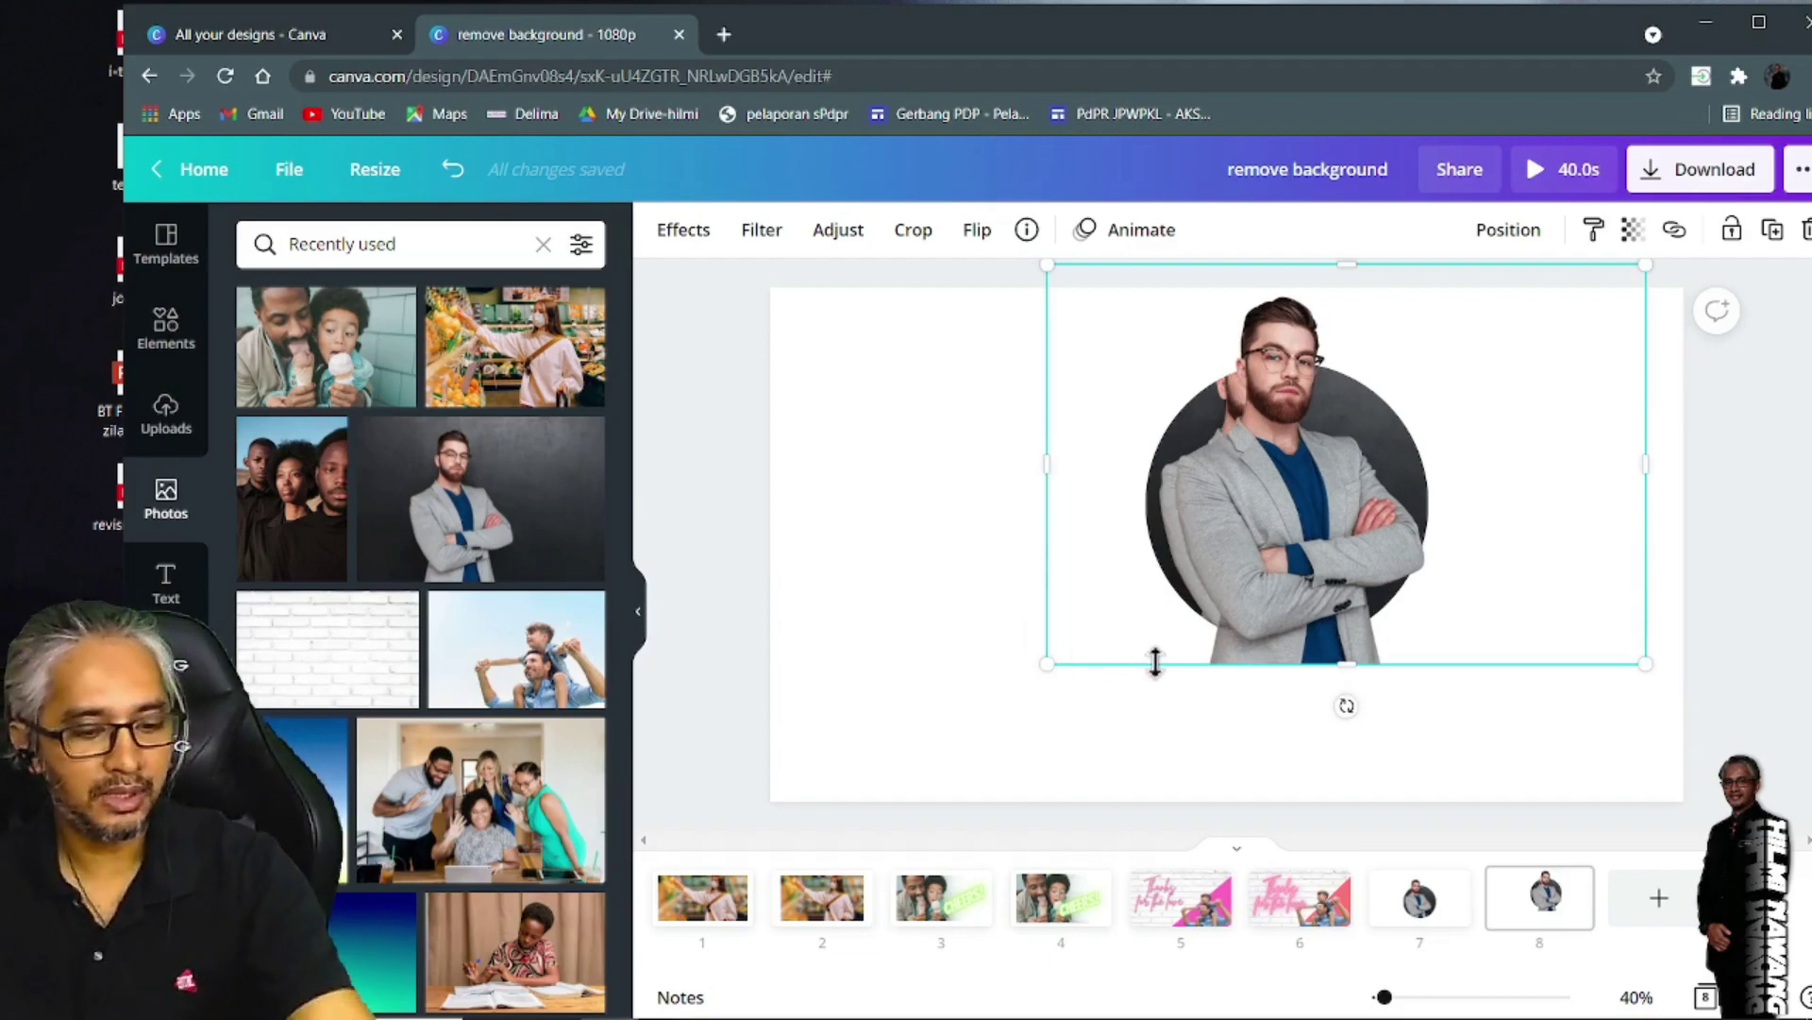
{"action": "mouse_move", "coordinate": [1261, 523]}
{"action": "left_mouse_down"}
{"action": "mouse_move", "coordinate": [1246, 523]}
{"action": "mouse_move", "coordinate": [1277, 520]}
{"action": "mouse_move", "coordinate": [1262, 521]}
{"action": "left_mouse_up"}
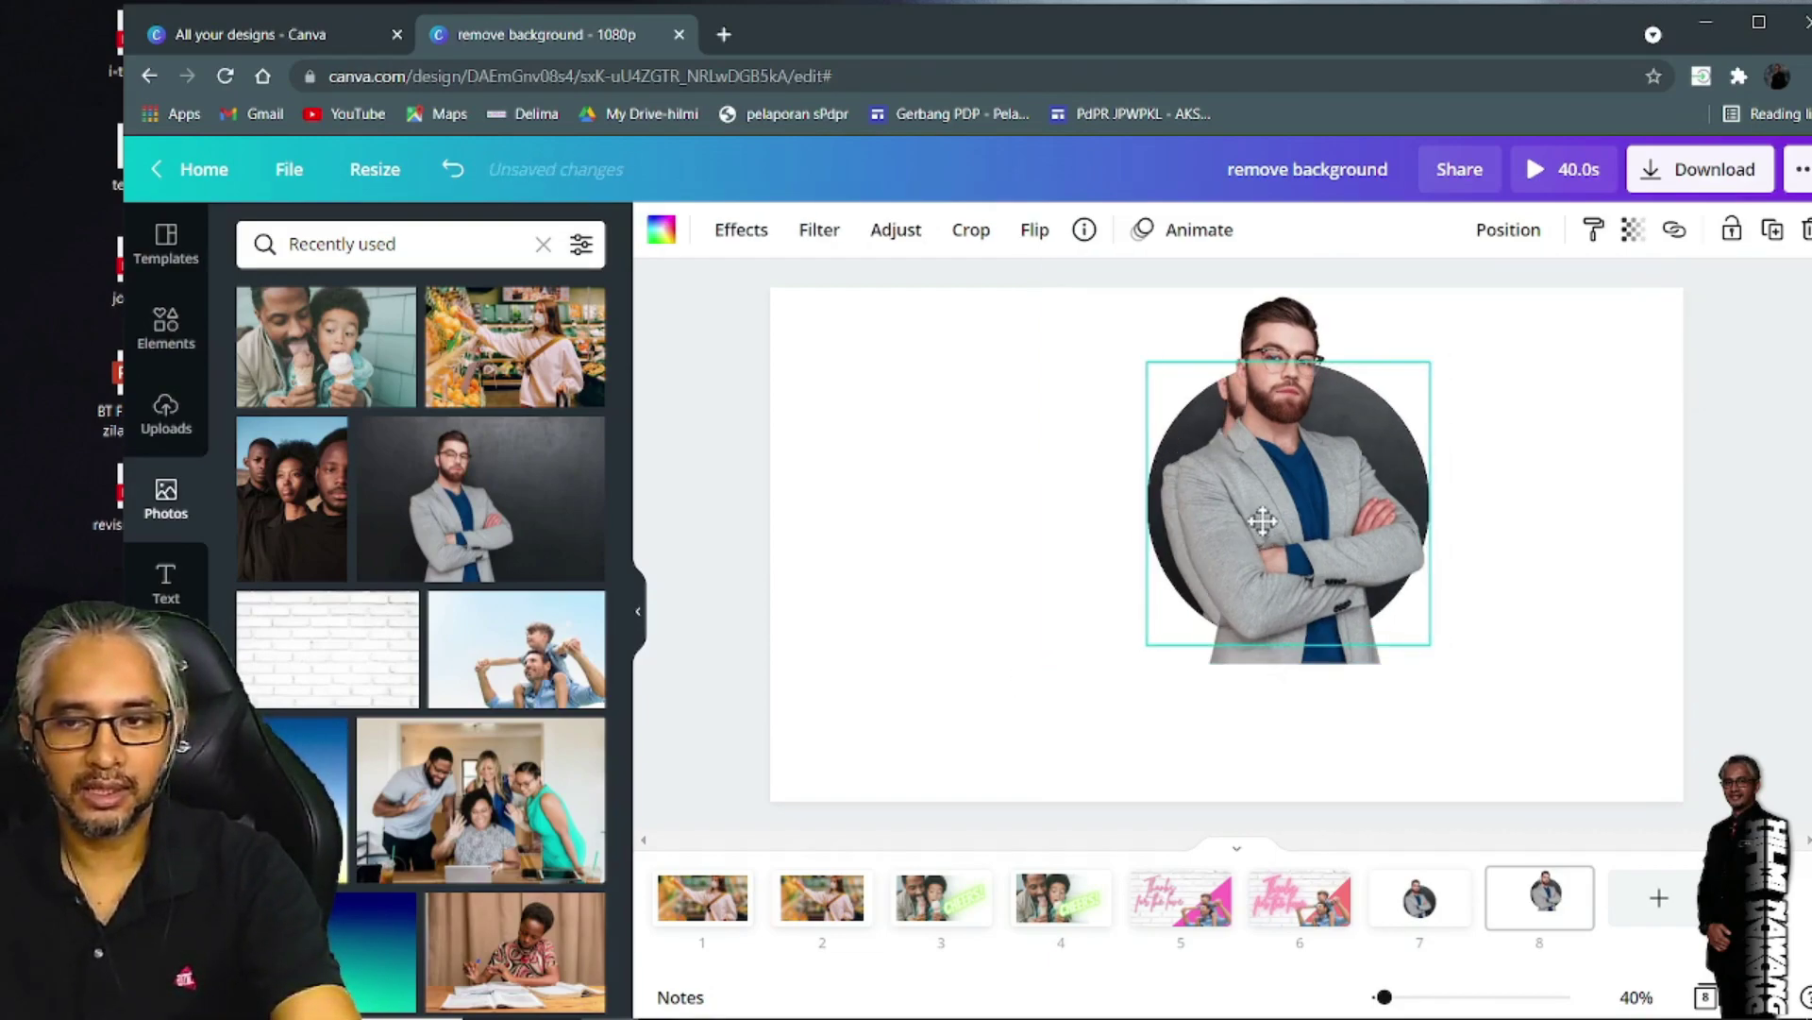
{"action": "left_click", "coordinate": [977, 525]}
{"action": "left_click", "coordinate": [1404, 570]}
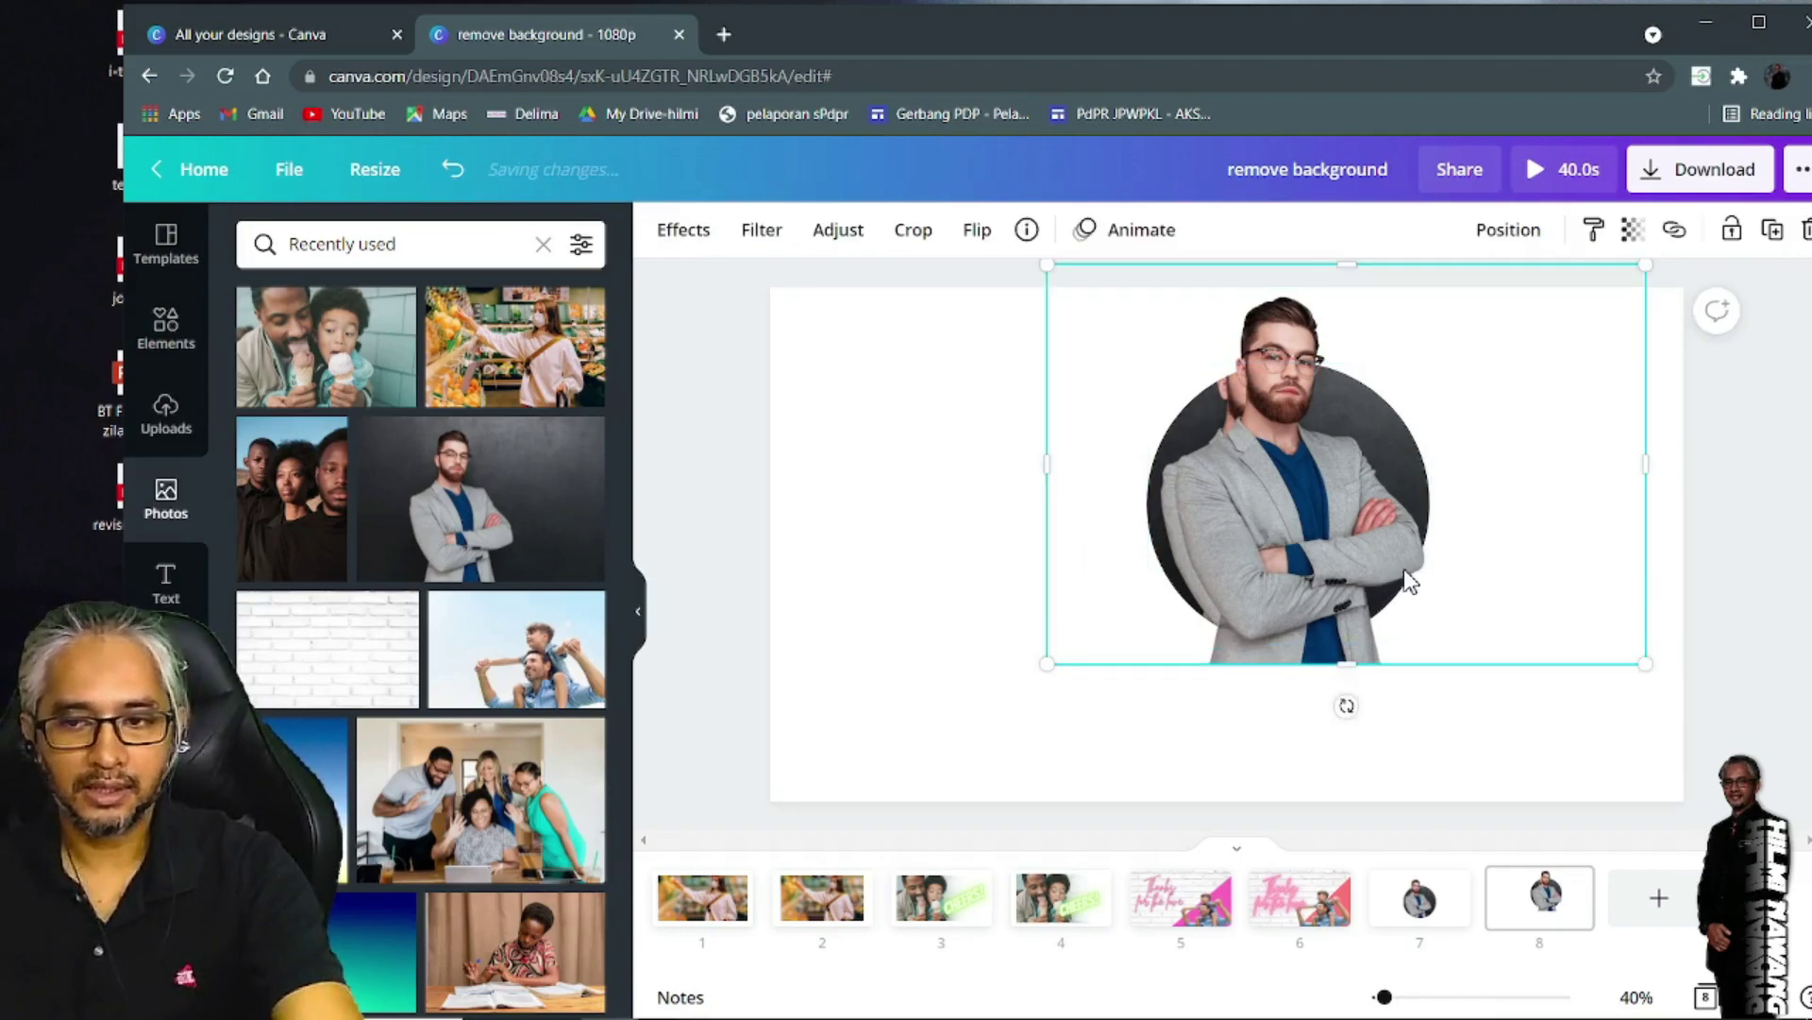
{"action": "left_click_drag", "start_coordinate": [1402, 568], "coordinate": [1384, 570]}
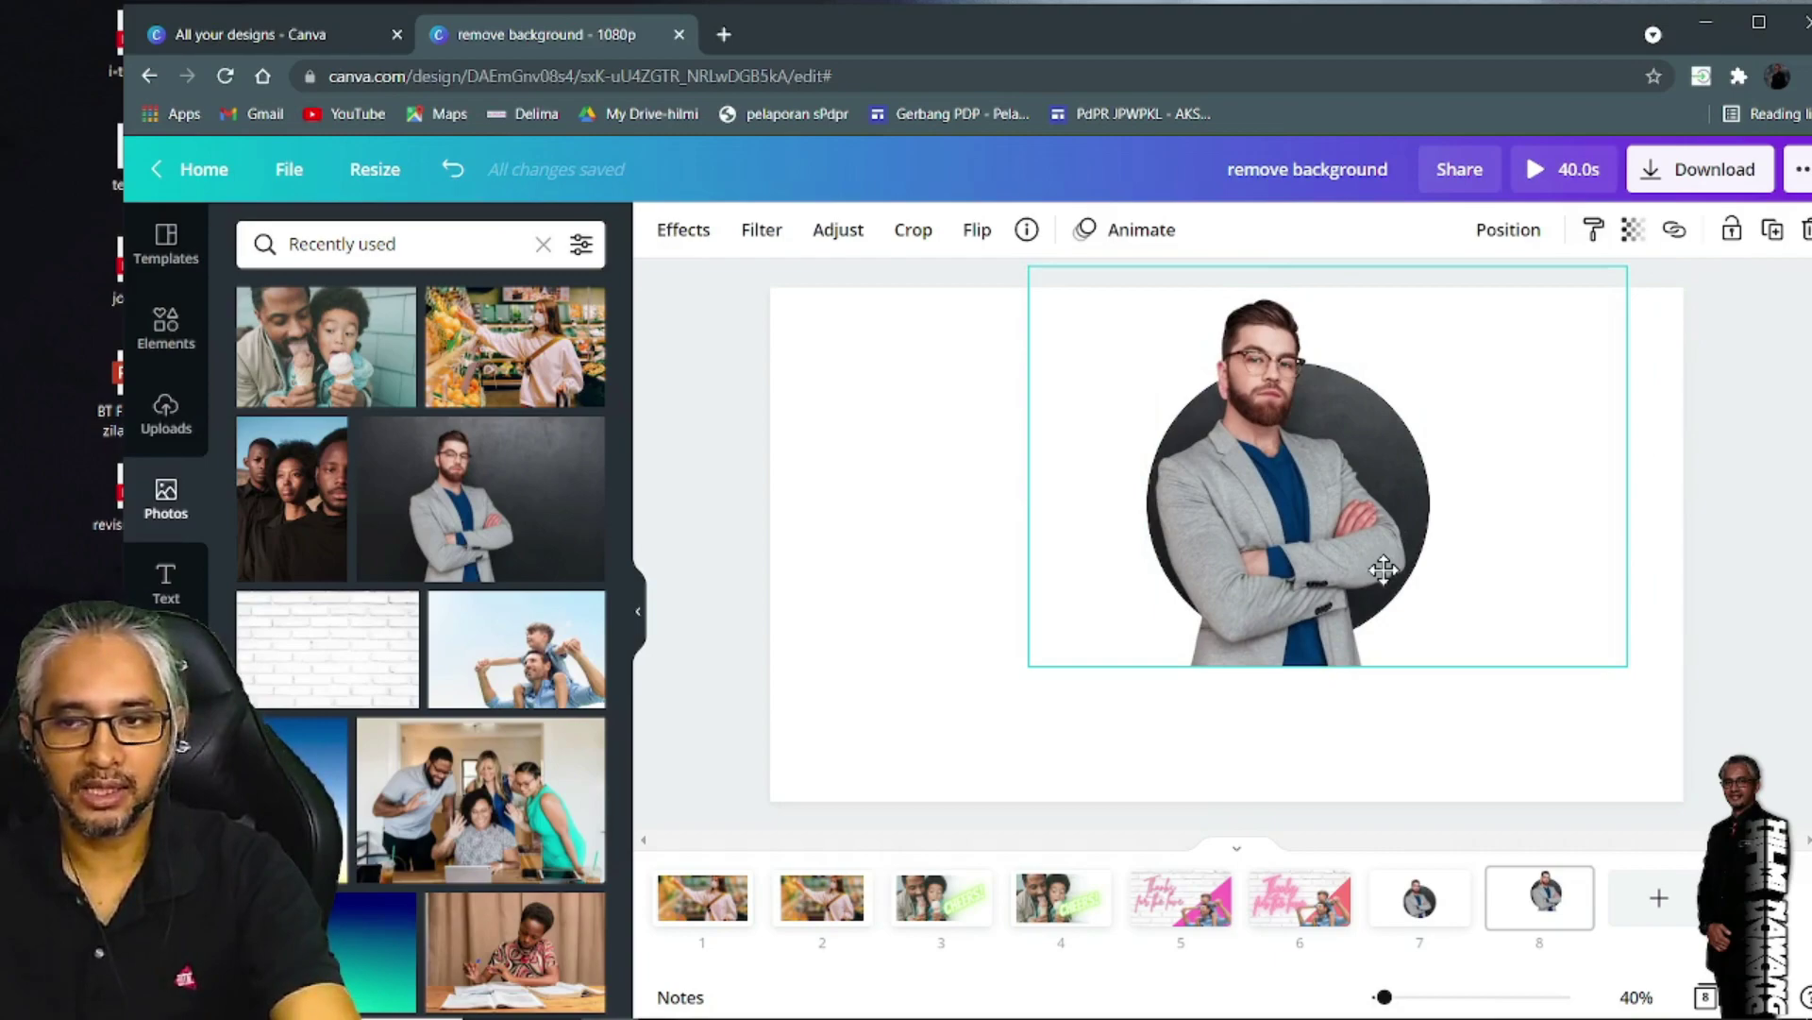
{"action": "key", "text": "ctrl+z"}
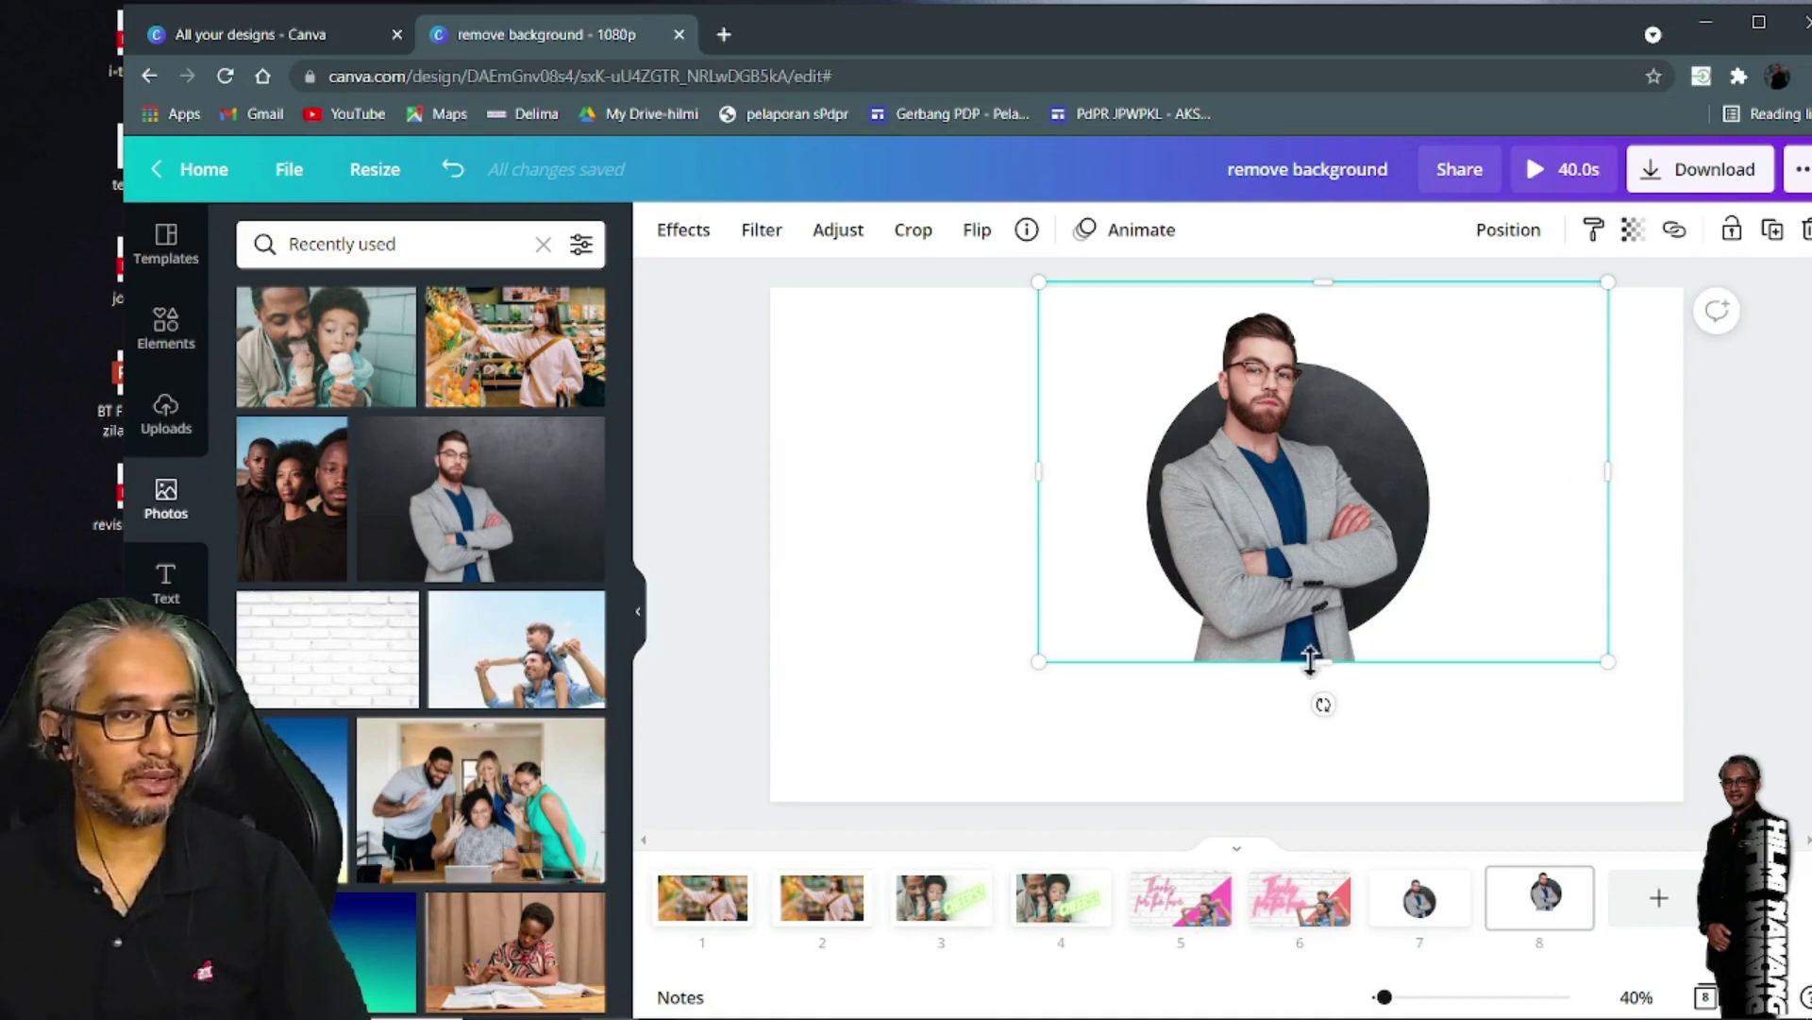
Crop the cut-out's lower edge up to the man's chest inside the circle and trim its empty sides
{"action": "left_click_drag", "start_coordinate": [1316, 661], "coordinate": [1310, 521]}
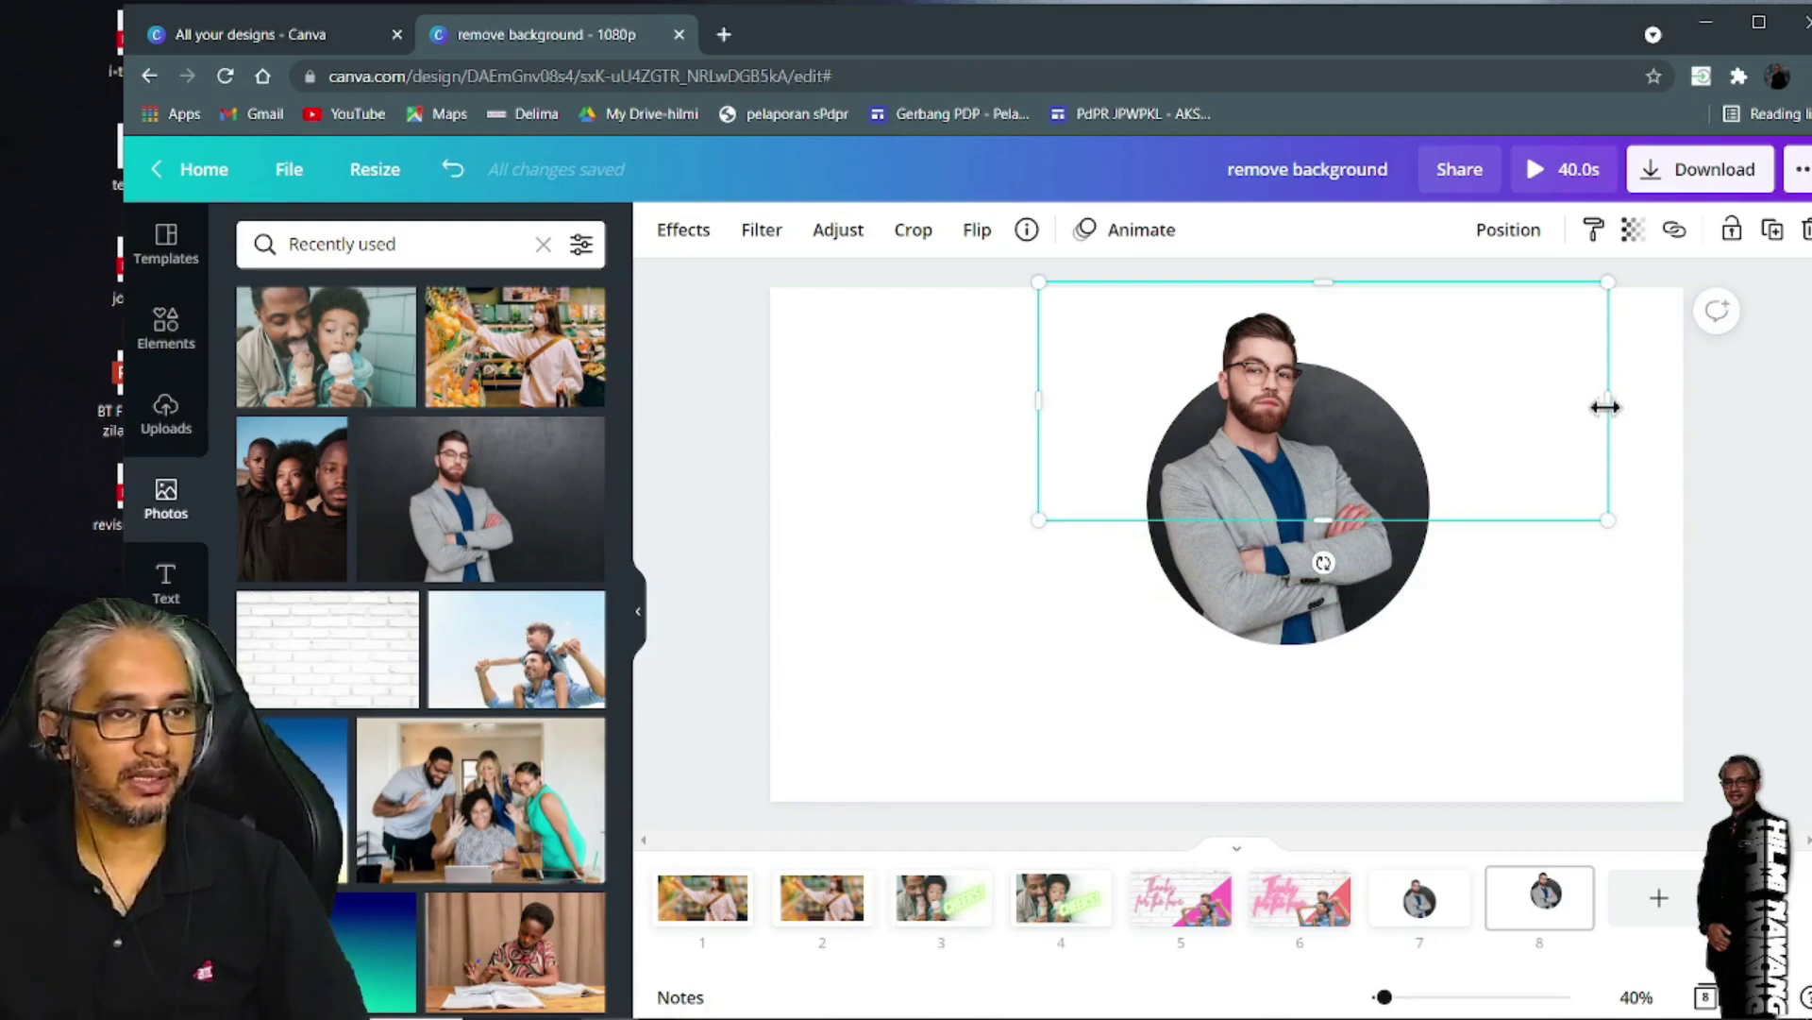
{"action": "left_click_drag", "start_coordinate": [1605, 407], "coordinate": [1477, 430]}
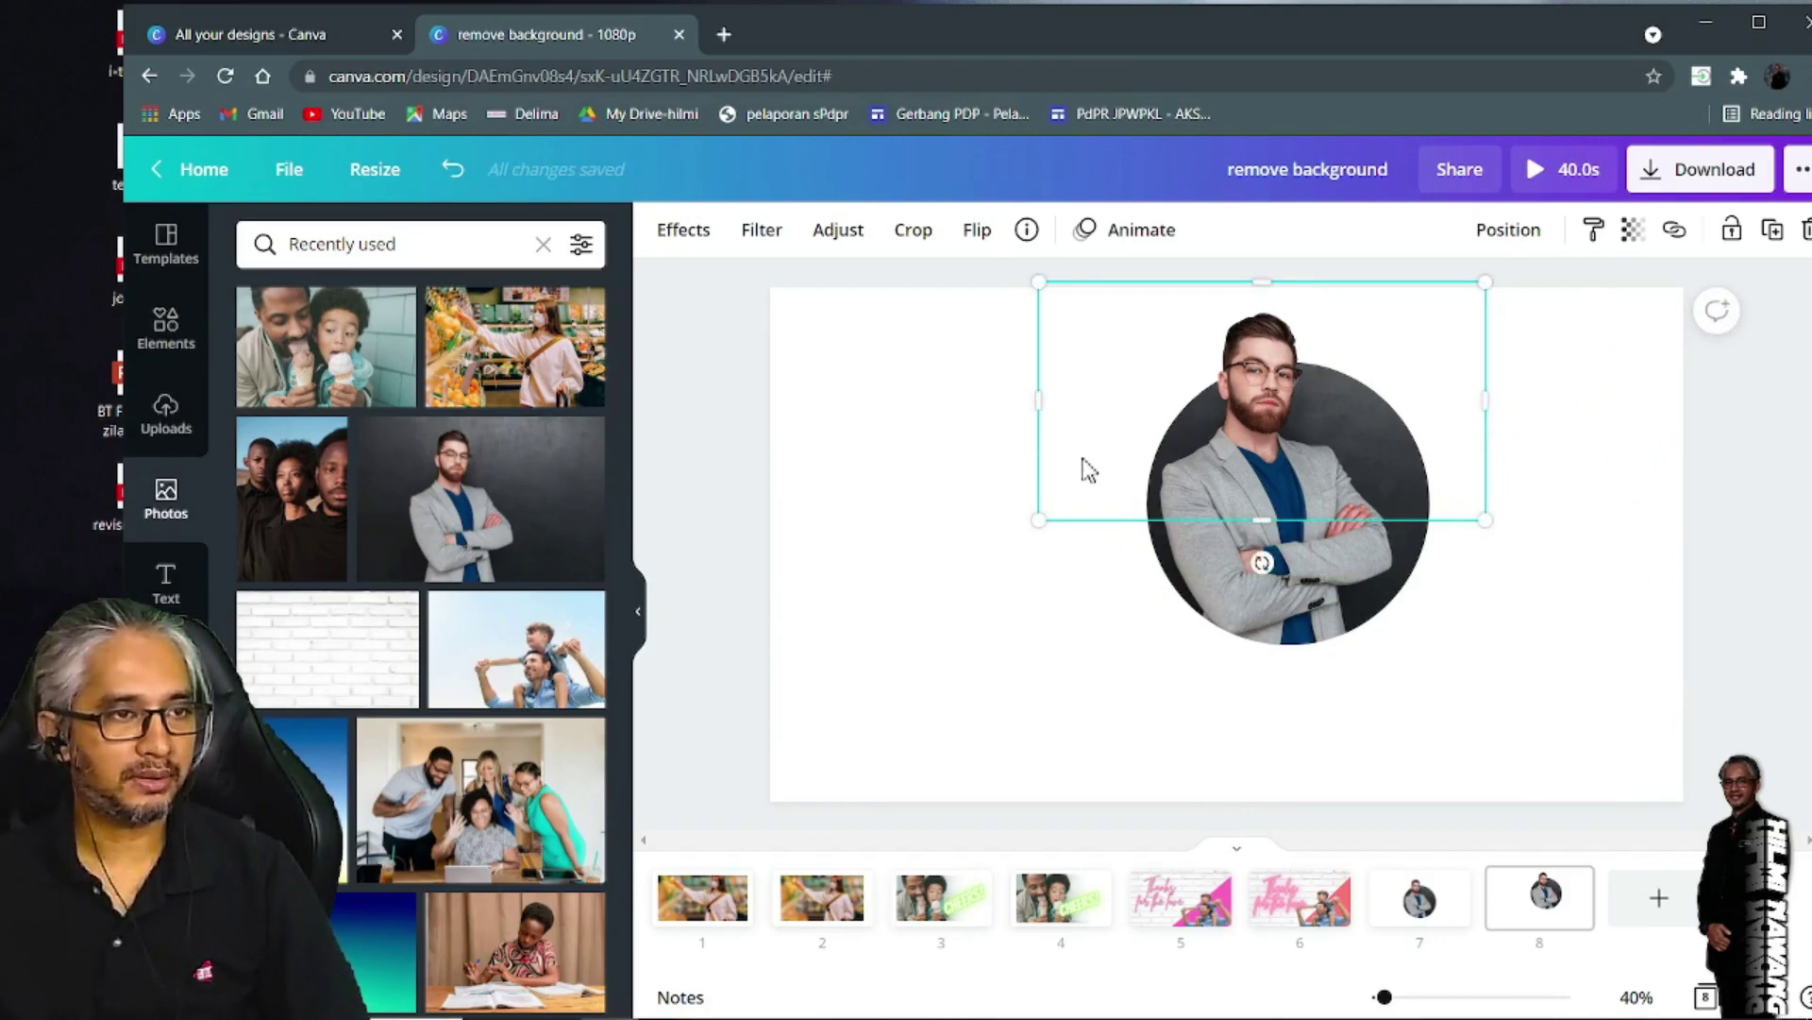
{"action": "left_click_drag", "start_coordinate": [1041, 408], "coordinate": [1093, 406]}
{"action": "left_click", "coordinate": [995, 574]}
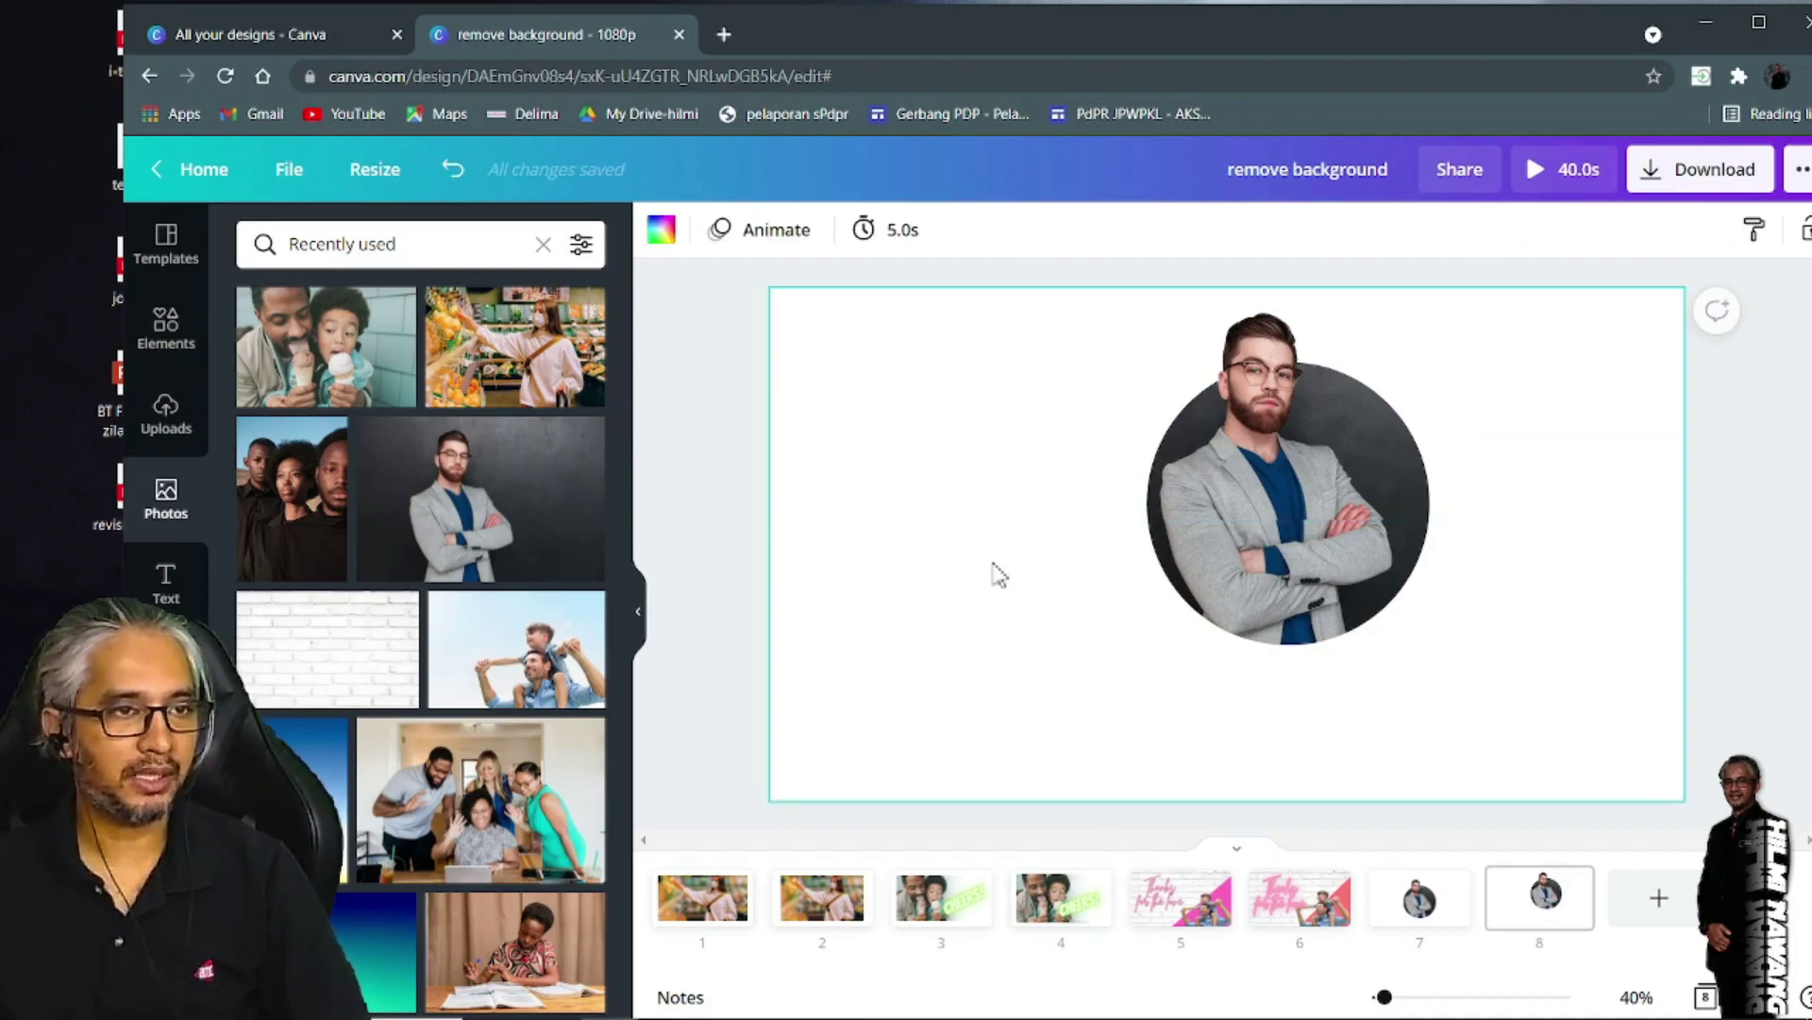
Group the cropped cut-out with the circle frame and move the group down toward the middle of the page
{"action": "left_click_drag", "start_coordinate": [899, 320], "coordinate": [1508, 695]}
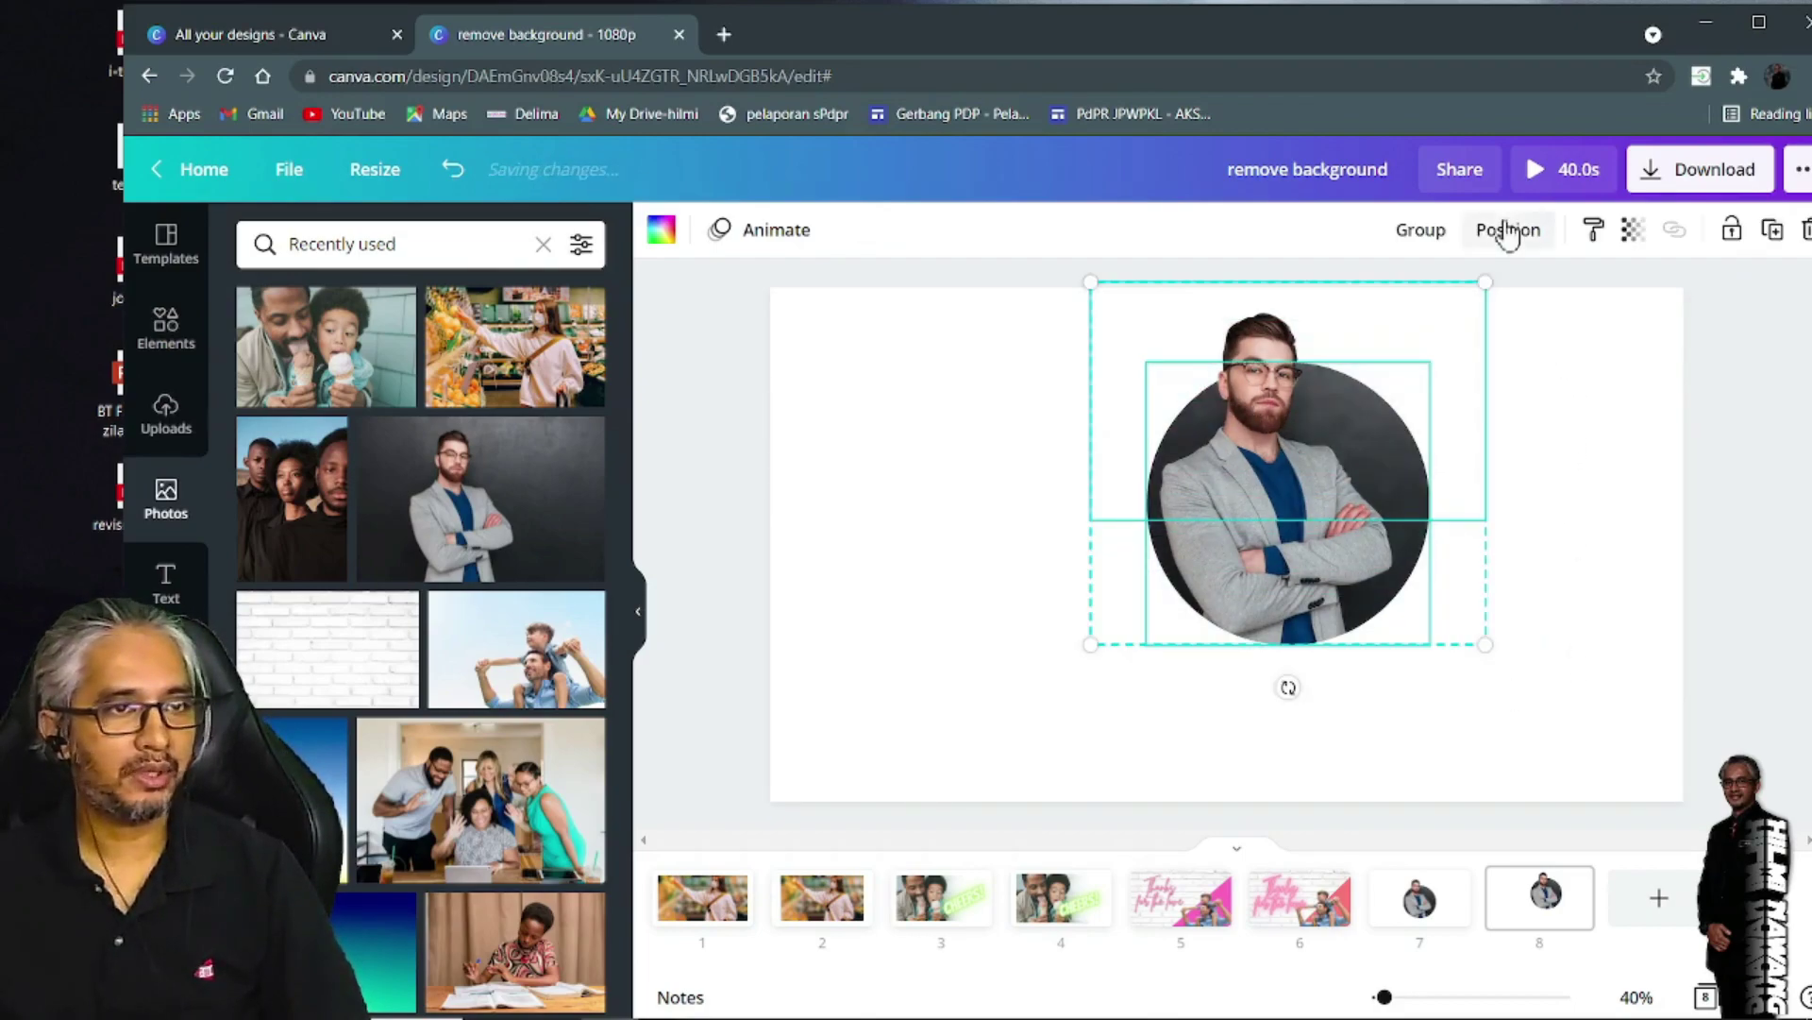
{"action": "left_click", "coordinate": [1437, 242]}
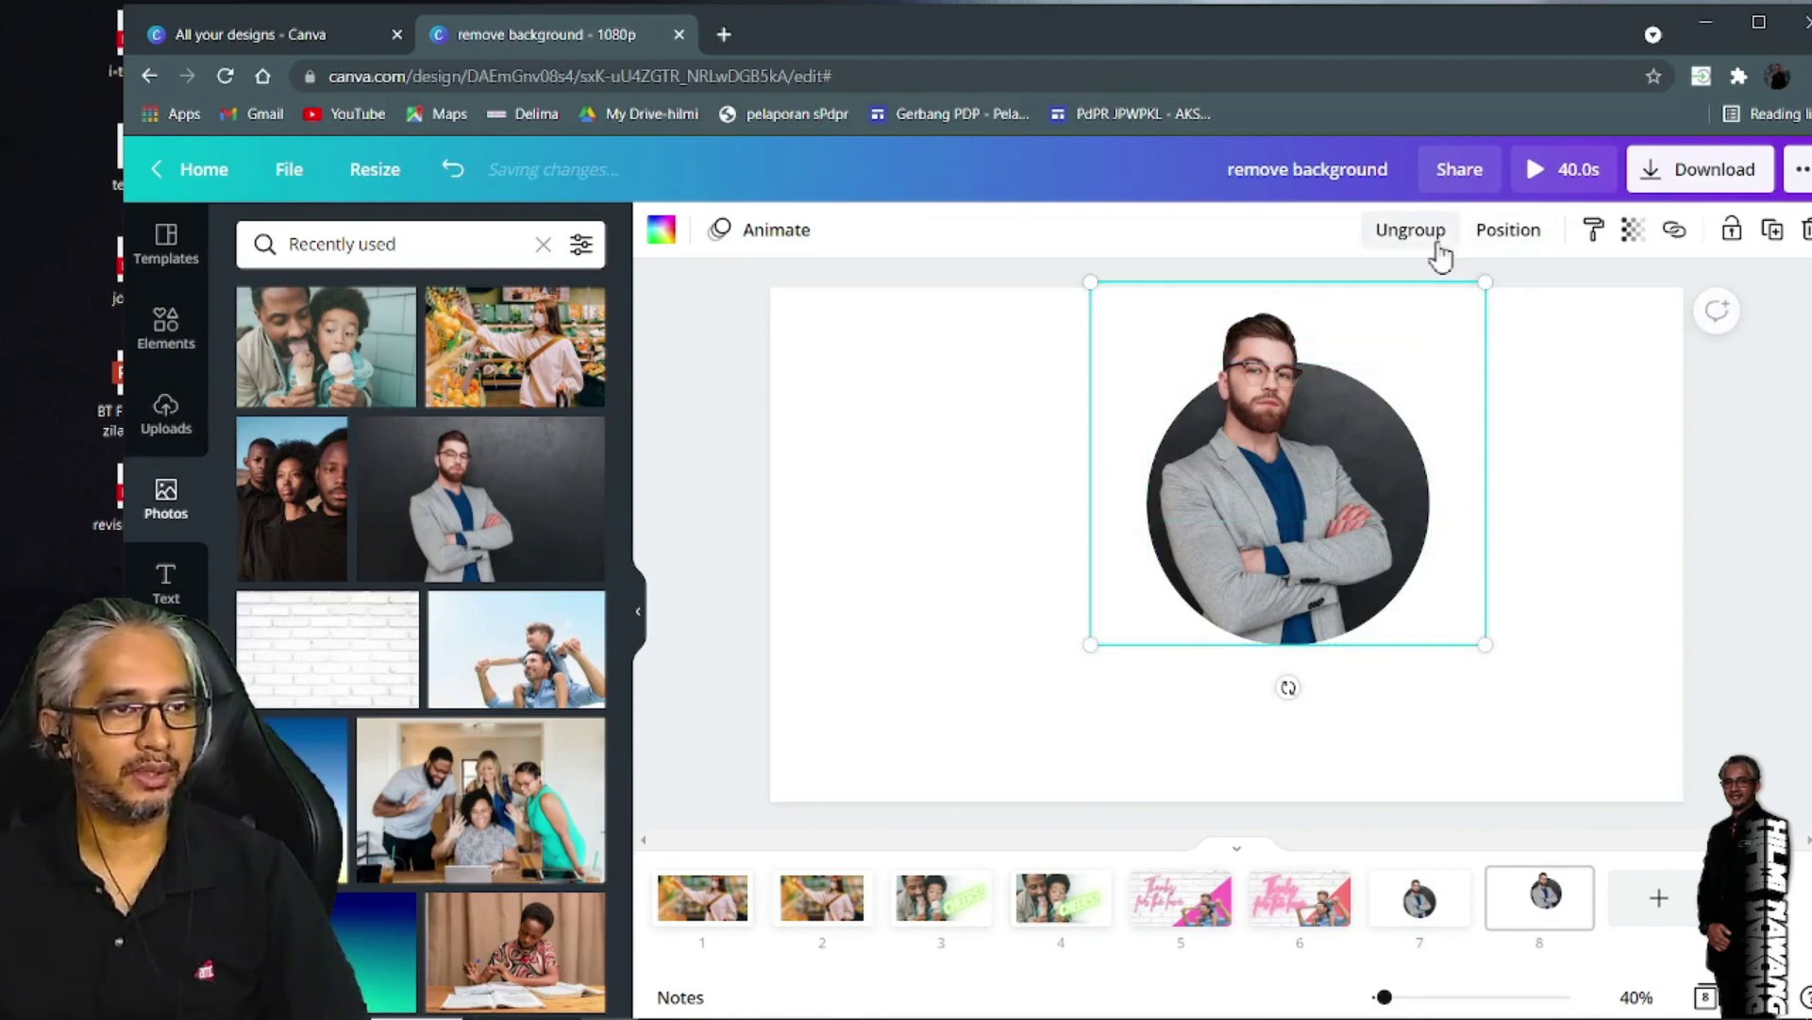
{"action": "left_click_drag", "start_coordinate": [1327, 444], "coordinate": [1251, 518]}
{"action": "left_click", "coordinate": [1496, 513]}
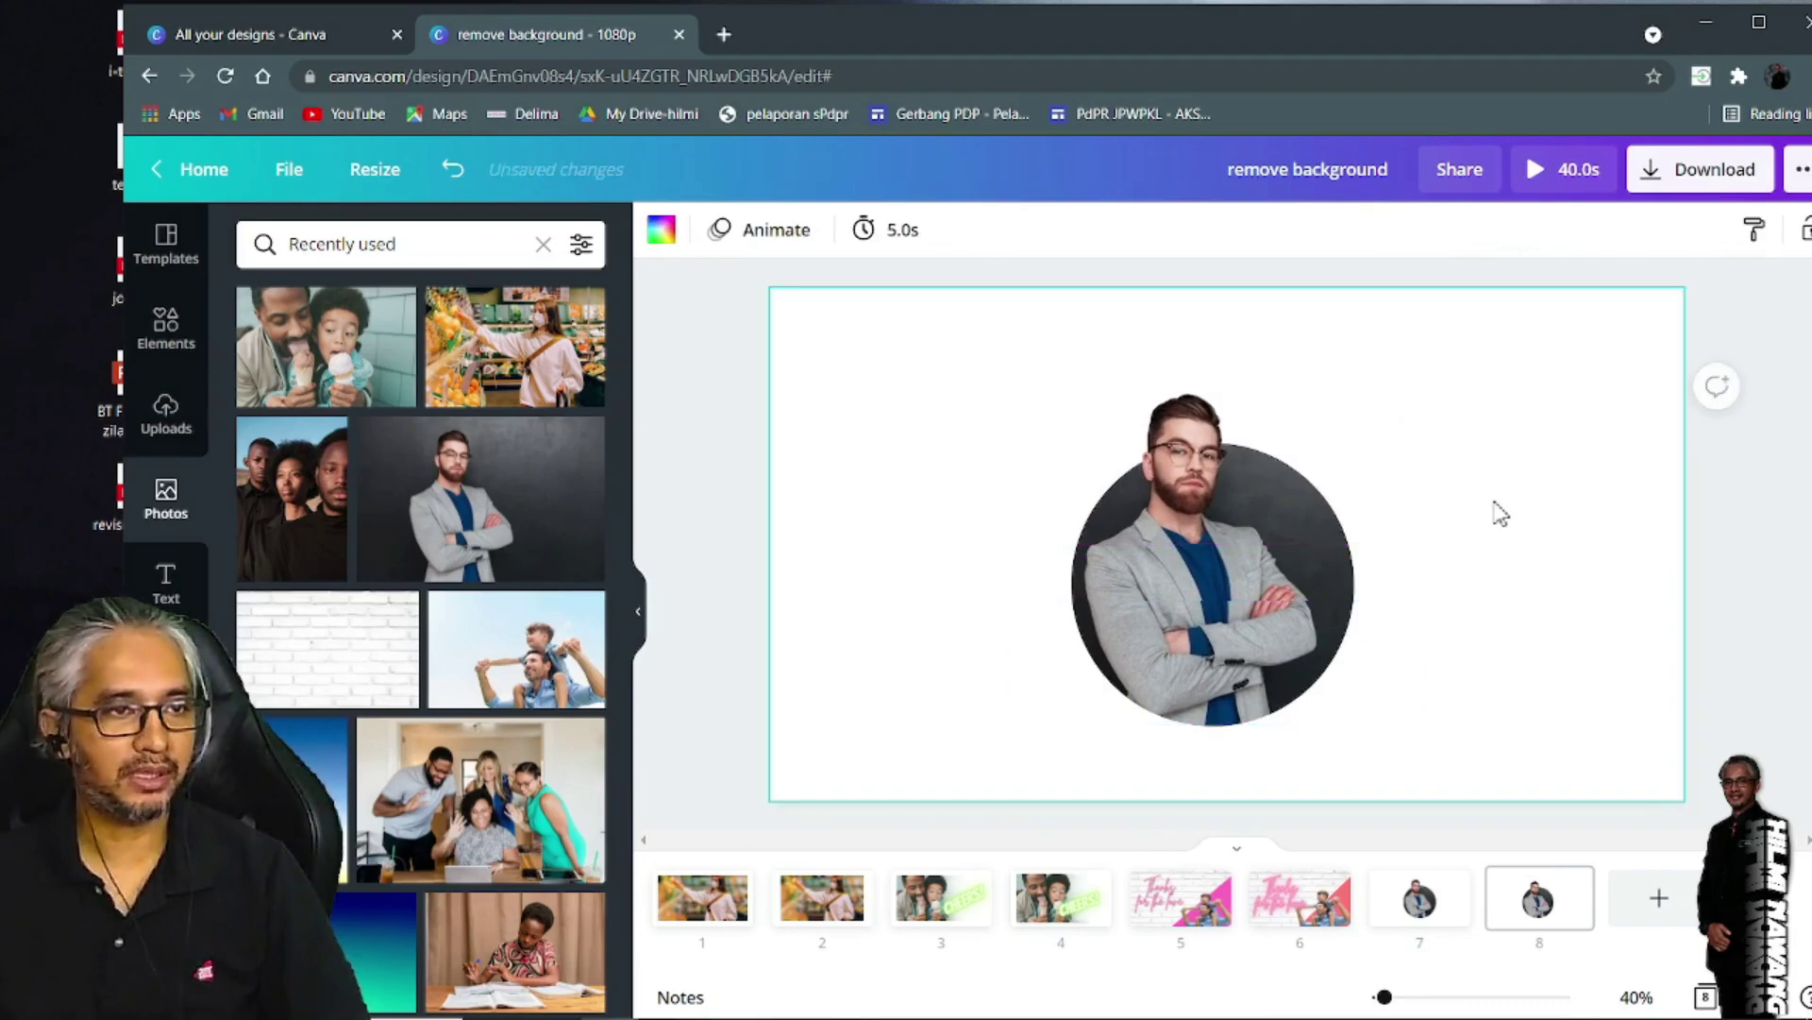